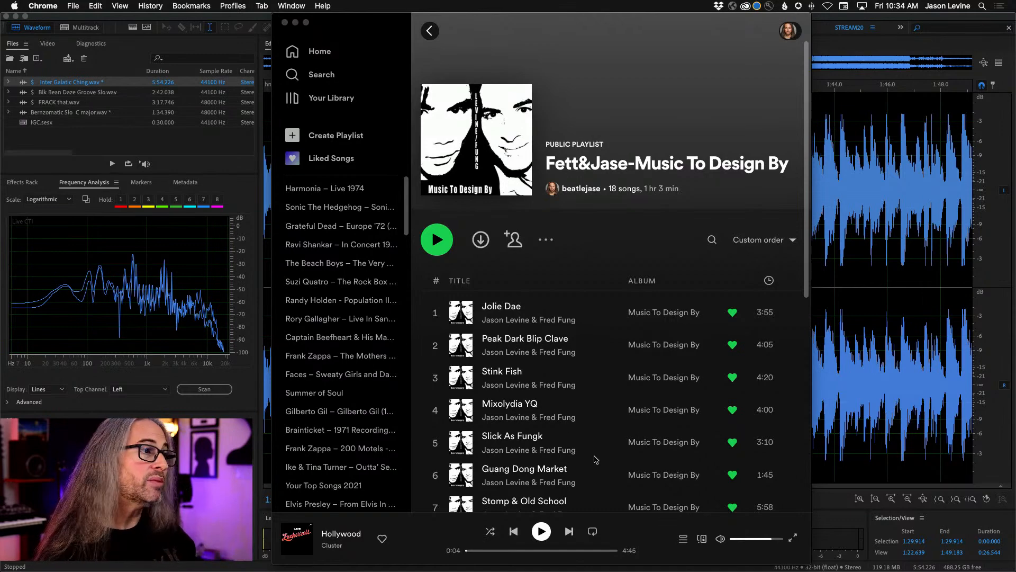
- Look through the song list of the Music To Design By playlist down to track 18 and return to its start
{"action": "scroll", "coordinate": [599, 455], "scroll_direction": "down", "scroll_amount": 3}
{"action": "scroll", "coordinate": [600, 454], "scroll_direction": "down", "scroll_amount": 5}
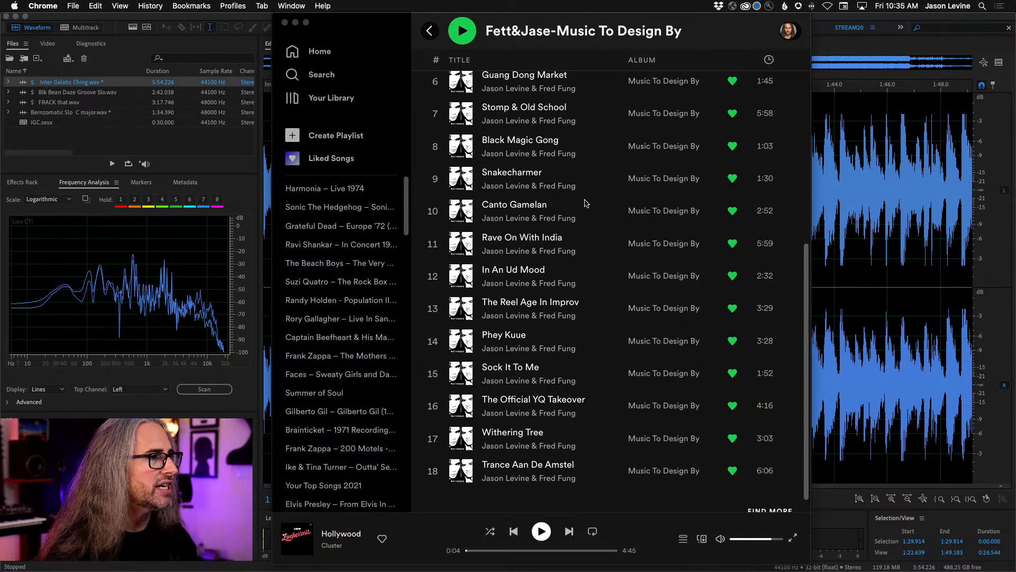
{"action": "scroll", "coordinate": [586, 203], "scroll_direction": "up", "scroll_amount": 10}
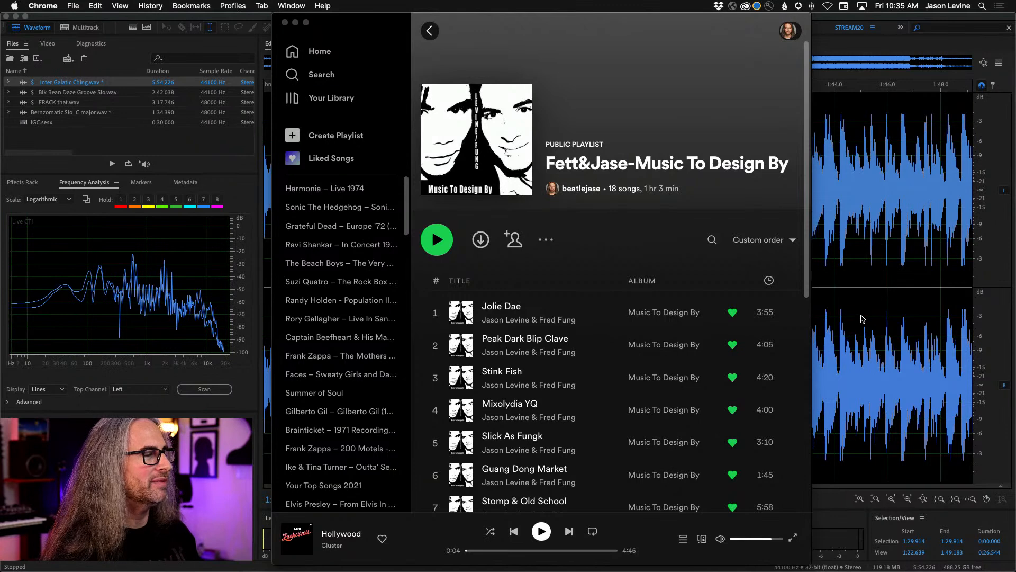
- Switch to Adobe Audition and show the spectral frequency display for Inter Galatic Ching.wav
{"action": "key", "text": "super+Tab"}
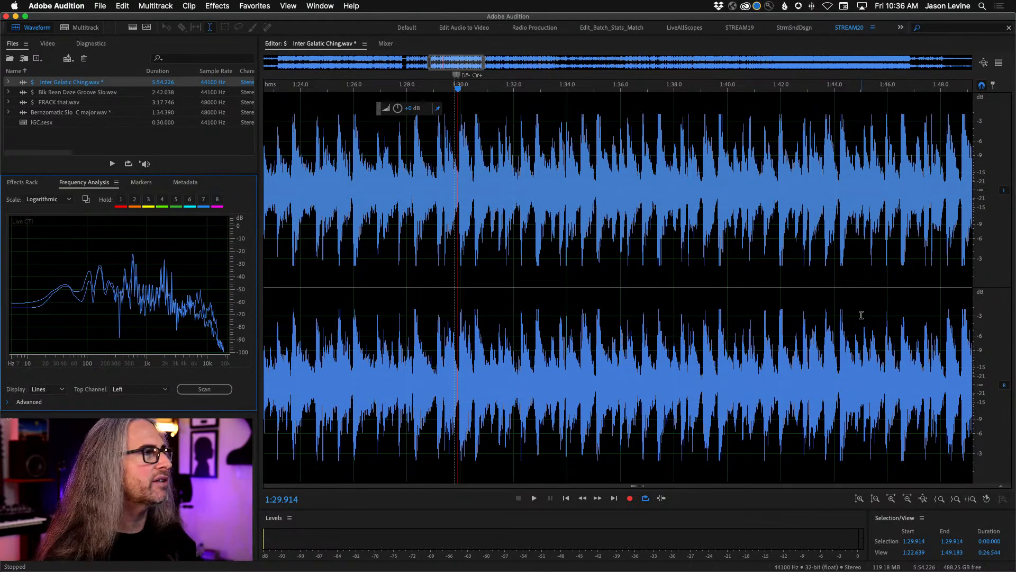
{"action": "left_click", "coordinate": [133, 27]}
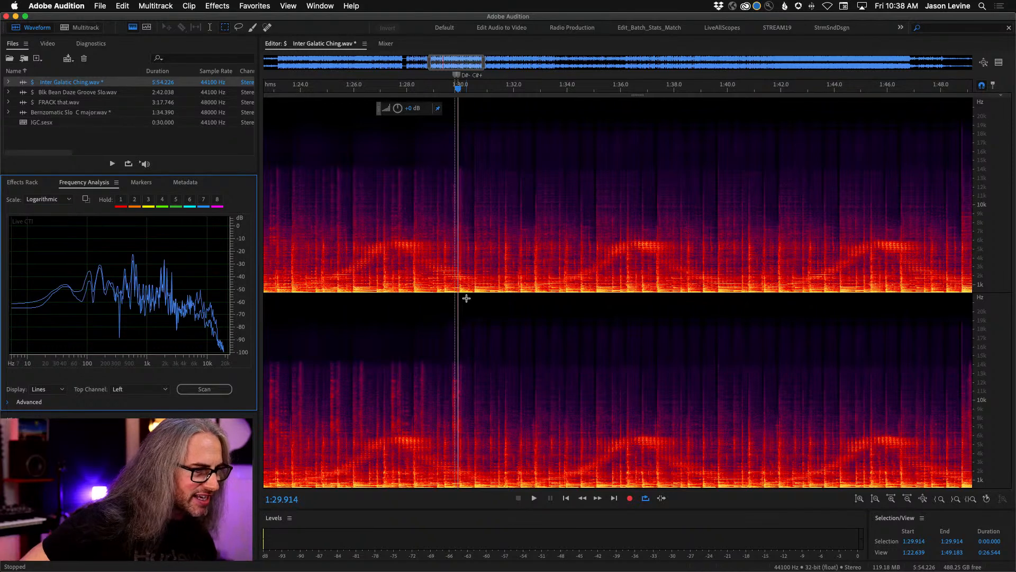
{"action": "mouse_move", "coordinate": [434, 570]}
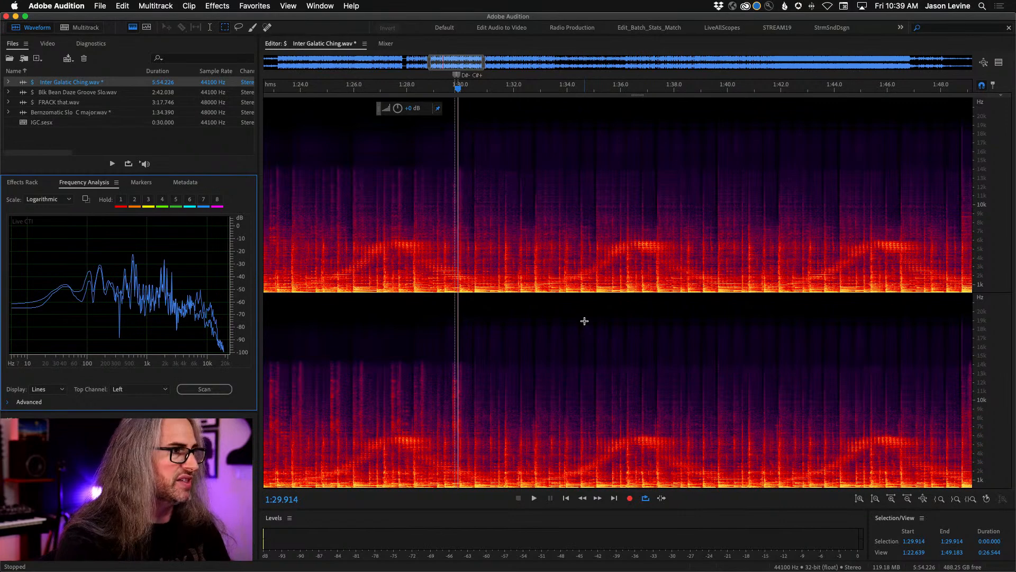
- Show the entire file, compare the waveform and spectral displays, and let the spectral display fill the editor again
{"action": "key", "text": "backslash"}
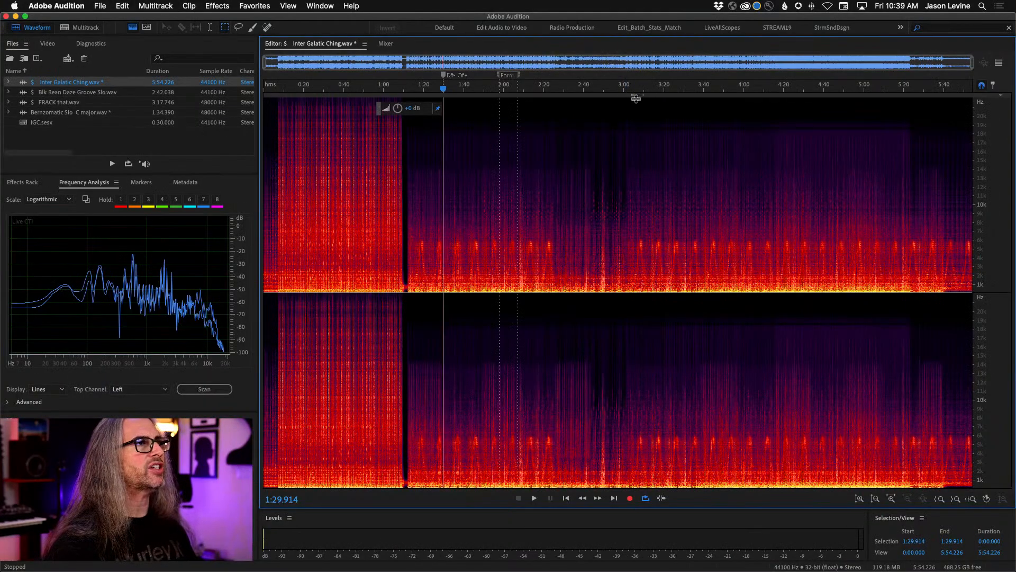
{"action": "left_click_drag", "start_coordinate": [638, 96], "coordinate": [655, 557]}
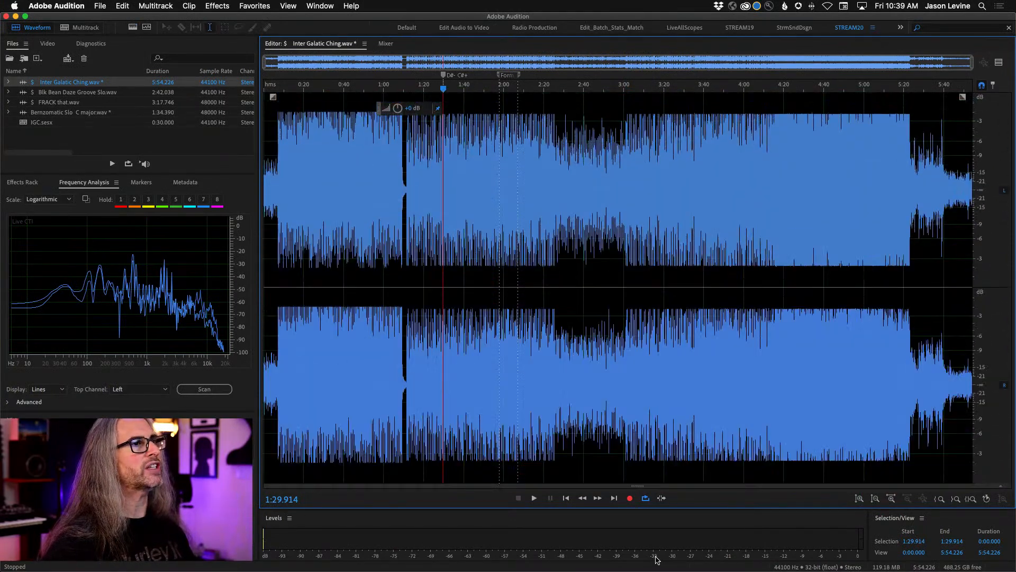
{"action": "left_click_drag", "start_coordinate": [639, 485], "coordinate": [652, 269]}
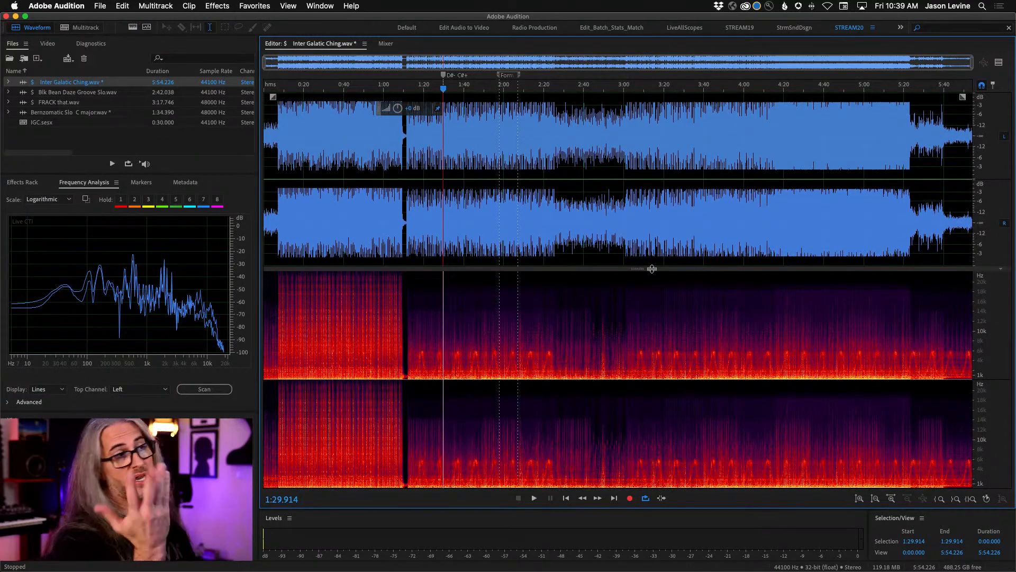
{"action": "left_click_drag", "start_coordinate": [651, 269], "coordinate": [651, 261]}
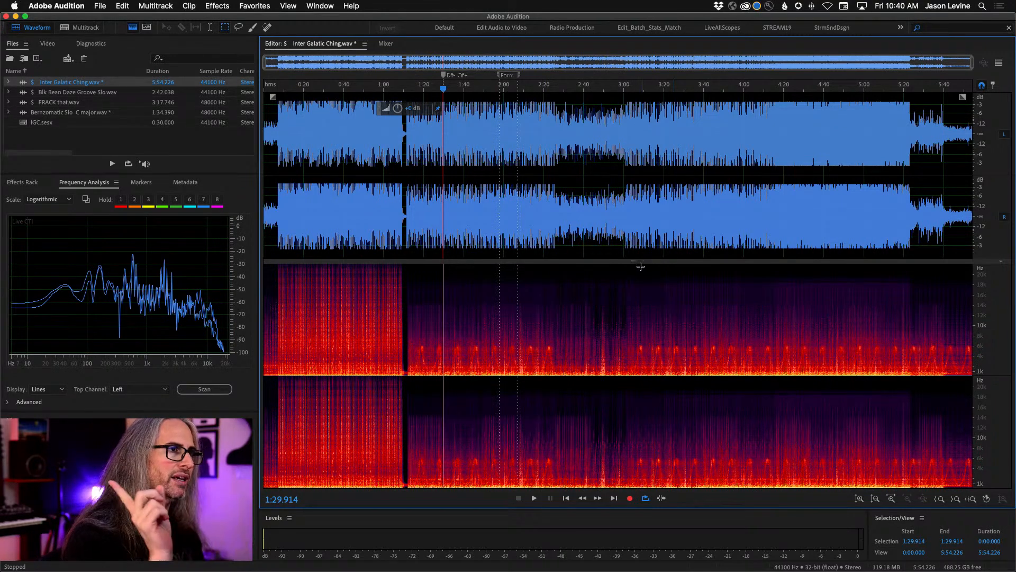
{"action": "left_click_drag", "start_coordinate": [639, 262], "coordinate": [644, 38]}
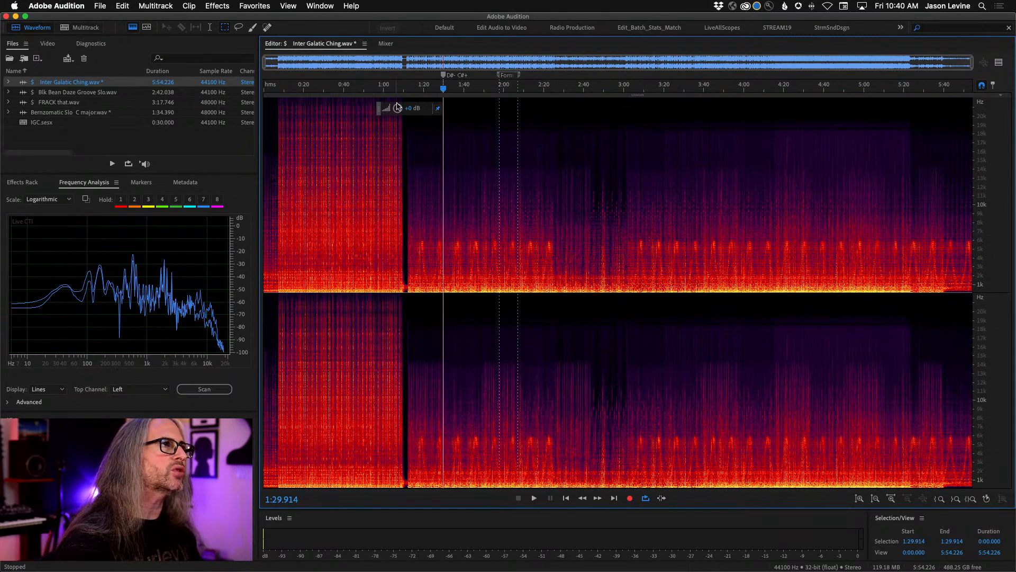
- Try marquee selections in the spectral display, around 18–19.7 kHz near 2:25 and over the dense opening section before 1:10
{"action": "left_click_drag", "start_coordinate": [406, 85], "coordinate": [619, 101]}
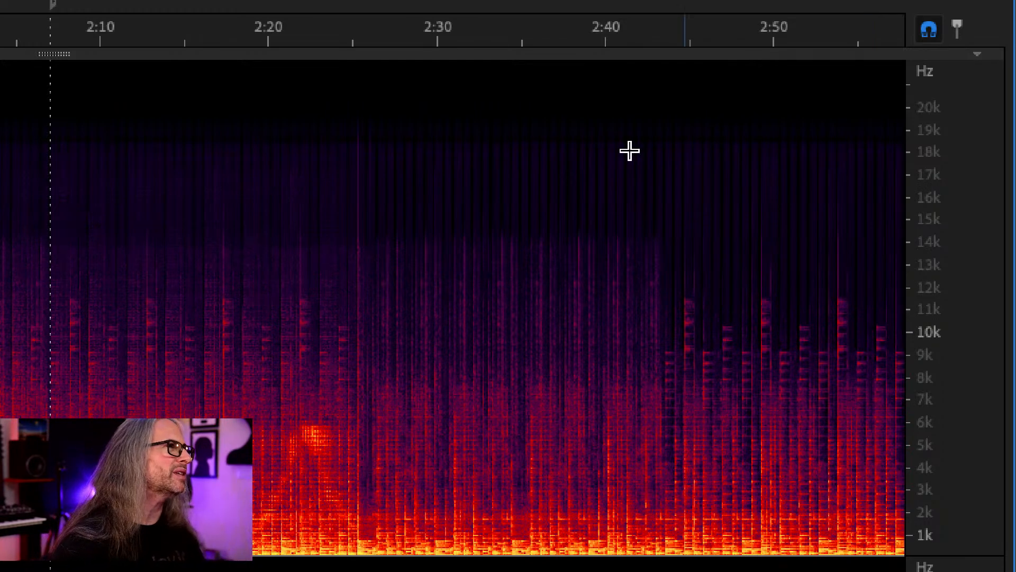
{"action": "left_click_drag", "start_coordinate": [329, 114], "coordinate": [422, 164]}
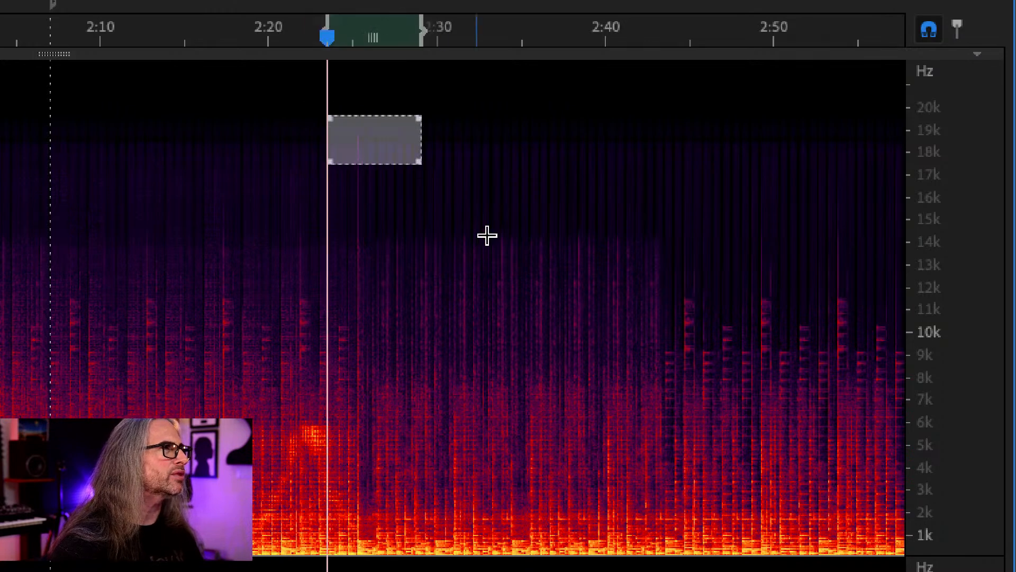
{"action": "left_click", "coordinate": [554, 114]}
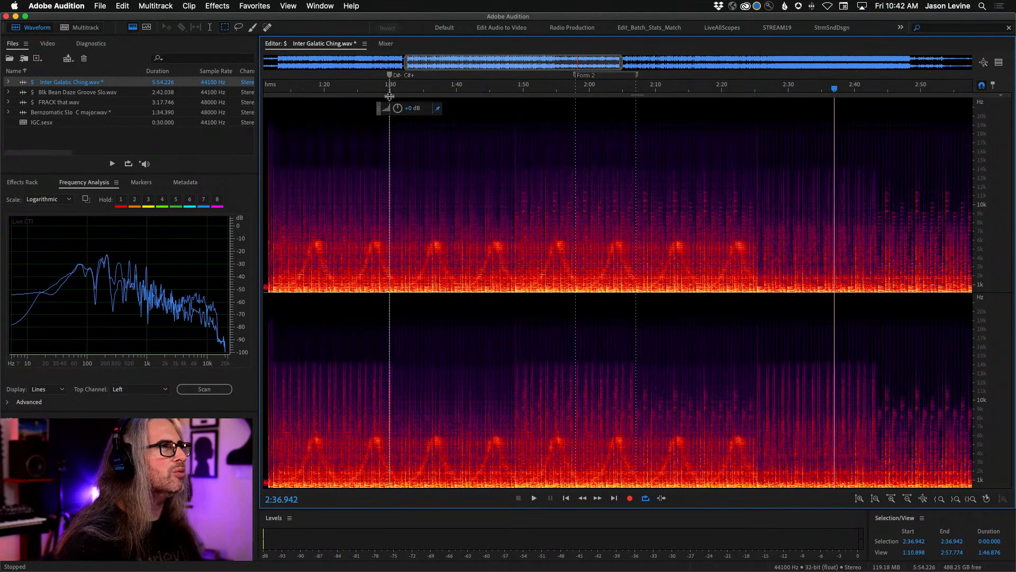
{"action": "scroll", "coordinate": [388, 94], "scroll_direction": "down", "scroll_amount": 5}
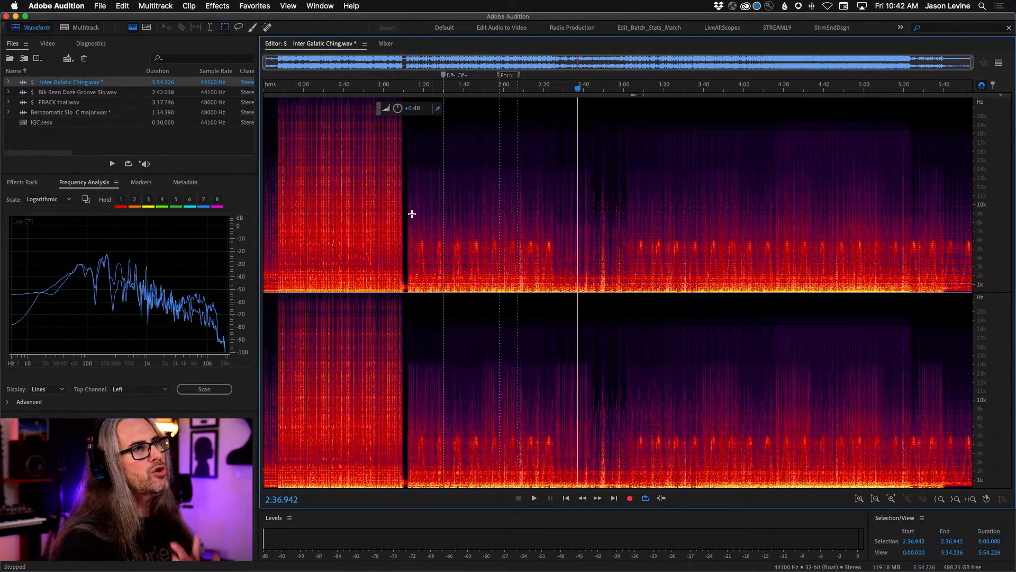
{"action": "left_click_drag", "start_coordinate": [273, 103], "coordinate": [400, 344]}
{"action": "left_click", "coordinate": [408, 177]}
- Play the short break after the opening section from 1:09.331 and stop at about 1:10.9
{"action": "left_click_drag", "start_coordinate": [383, 92], "coordinate": [472, 100]}
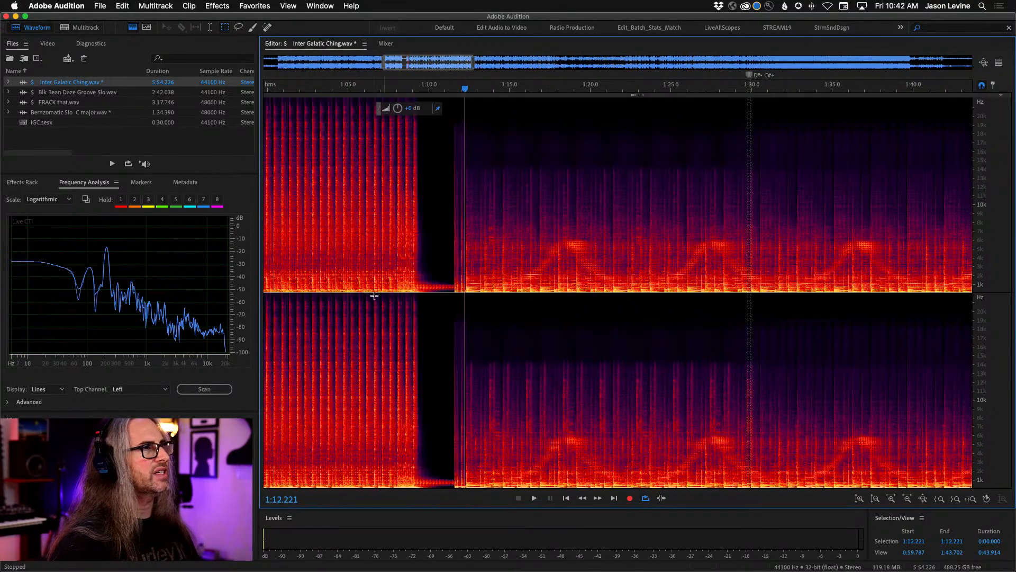
{"action": "left_click", "coordinate": [417, 277]}
{"action": "key", "text": "space"}
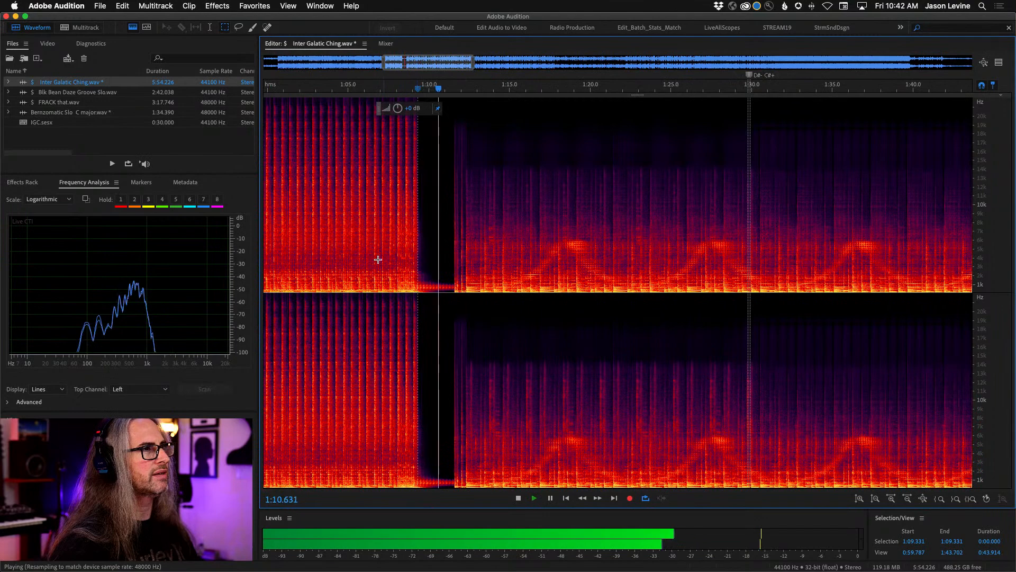
{"action": "key", "text": "space"}
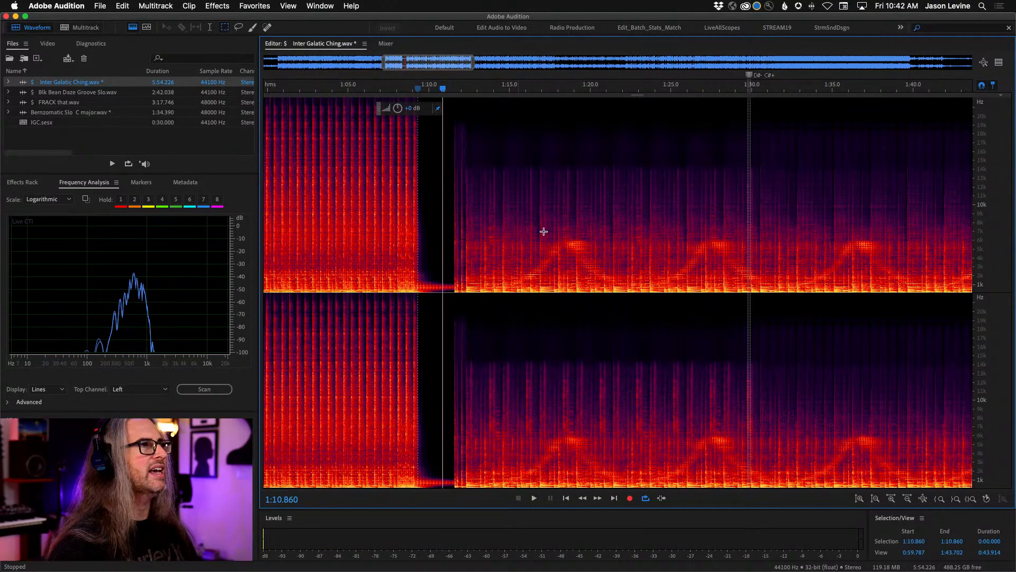
- Try marquee selections of 1:46.856–3:01.784 below about 16 kHz and 2:28.534–2:59.114 below about 15 kHz in the spectral display
{"action": "scroll", "coordinate": [449, 220], "scroll_direction": "down", "scroll_amount": 8}
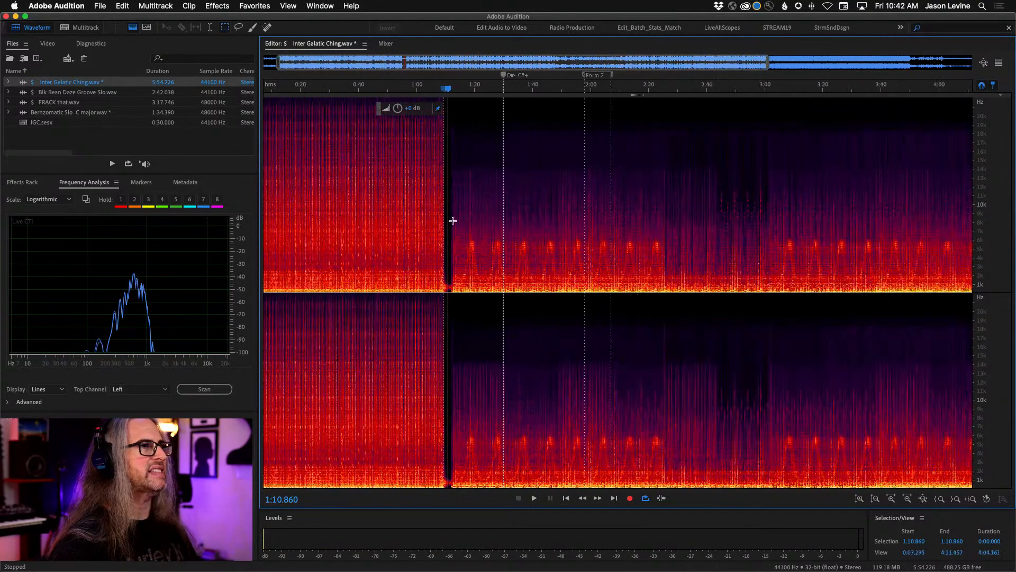
{"action": "left_click_drag", "start_coordinate": [553, 152], "coordinate": [660, 321]}
{"action": "scroll", "coordinate": [659, 321], "scroll_direction": "down", "scroll_amount": 1}
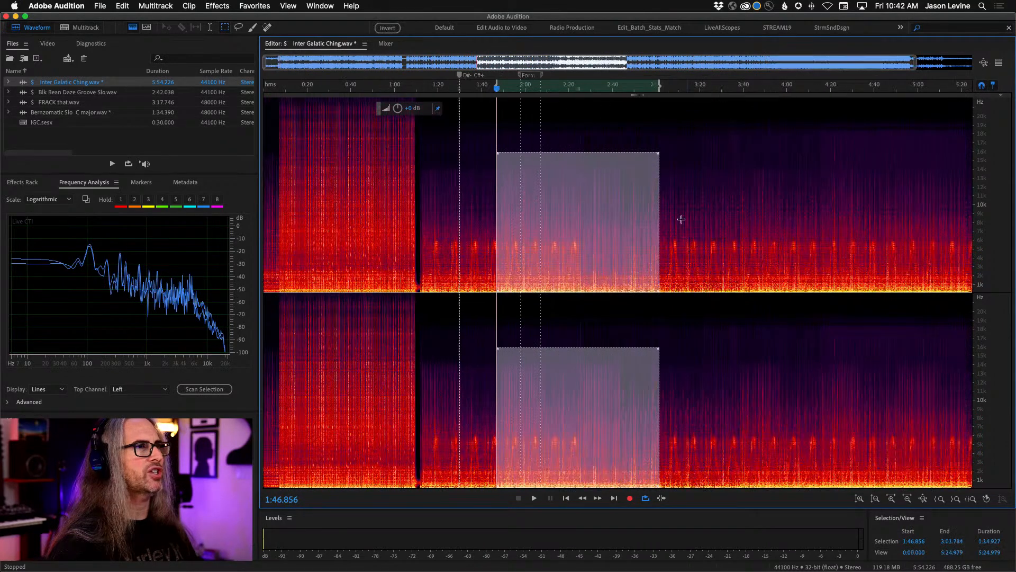
{"action": "key", "text": "Delete"}
{"action": "left_click", "coordinate": [722, 169]}
{"action": "left_click_drag", "start_coordinate": [587, 161], "coordinate": [655, 302]}
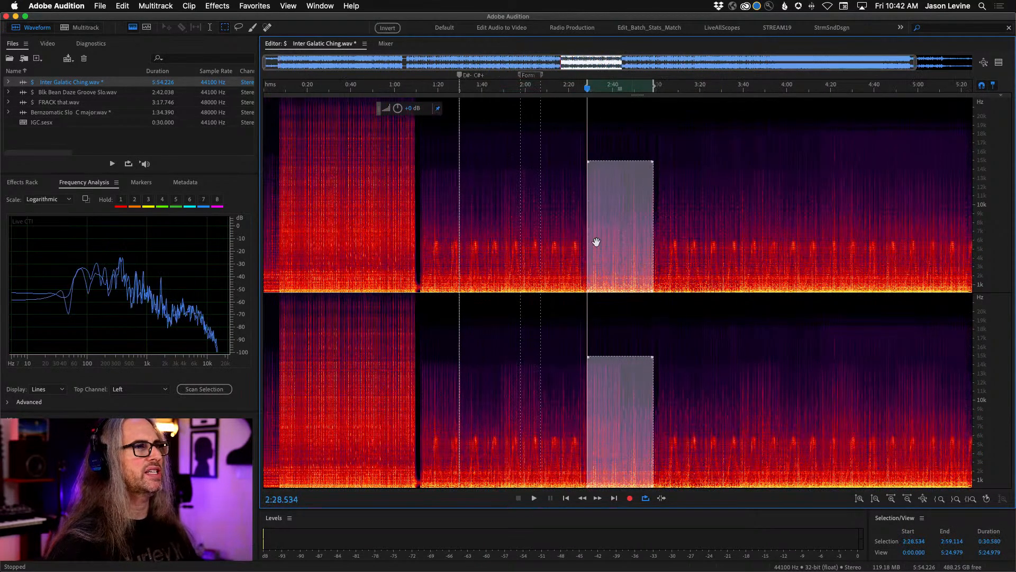
{"action": "key", "text": "Delete"}
- Paint a brush selection along the three low-frequency arches between 1:59.234 and 2:28.377 in the spectral display
{"action": "left_click_drag", "start_coordinate": [523, 87], "coordinate": [724, 86]}
{"action": "left_click", "coordinate": [252, 27]}
{"action": "mouse_move", "coordinate": [274, 287]}
{"action": "left_mouse_down"}
{"action": "mouse_move", "coordinate": [311, 252]}
{"action": "mouse_move", "coordinate": [331, 278]}
{"action": "mouse_move", "coordinate": [380, 241]}
{"action": "mouse_move", "coordinate": [401, 281]}
{"action": "mouse_move", "coordinate": [439, 268]}
{"action": "mouse_move", "coordinate": [444, 239]}
{"action": "mouse_move", "coordinate": [482, 290]}
{"action": "left_mouse_up"}
{"action": "scroll", "coordinate": [482, 289], "scroll_direction": "down", "scroll_amount": 1}
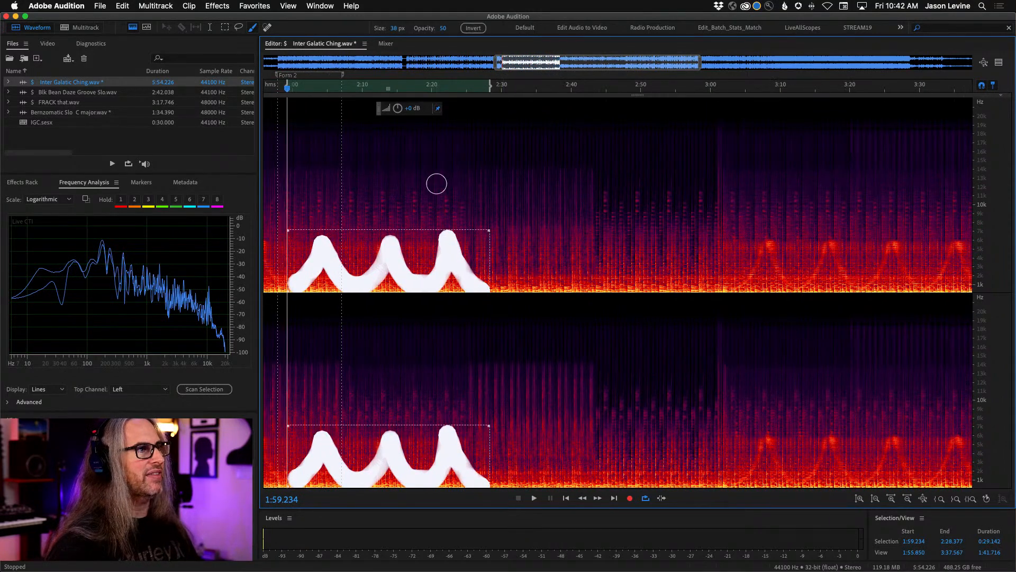
- Switch to the Time Selection tool, try selecting about 2:26 to 3:00, and clear the selection with the playhead at 2:24.185
{"action": "left_click", "coordinate": [210, 27]}
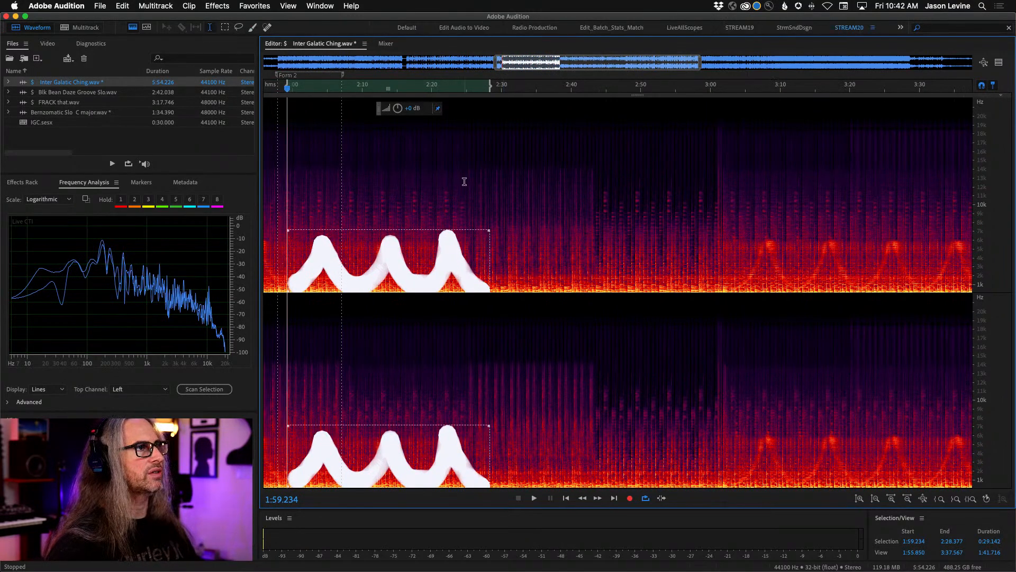
{"action": "left_click", "coordinate": [464, 181]}
{"action": "left_click_drag", "start_coordinate": [476, 218], "coordinate": [711, 227]}
{"action": "left_click", "coordinate": [461, 234]}
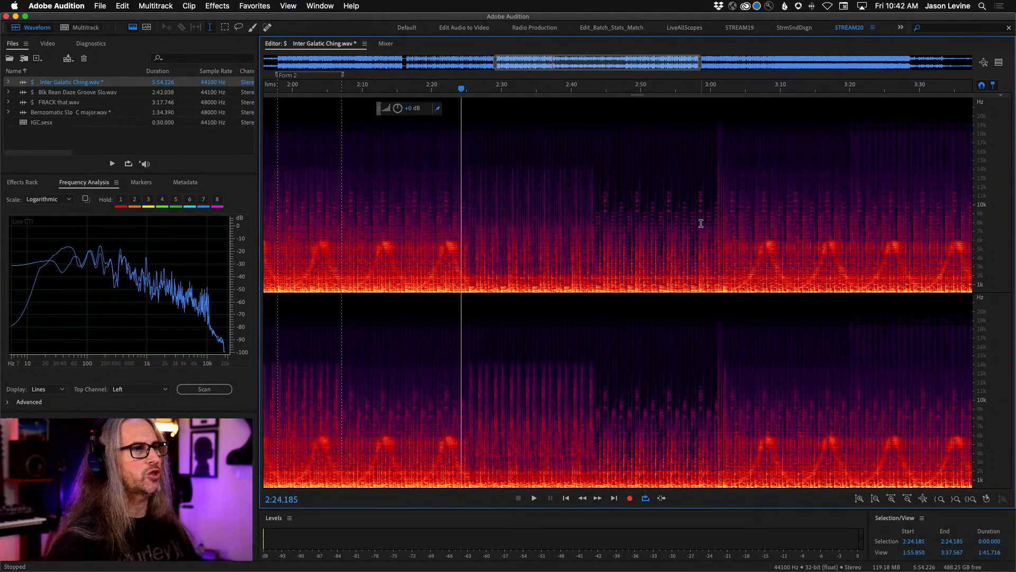
- Play the track from the break at 1:09.300 and stop at about 1:40
{"action": "scroll", "coordinate": [684, 244], "scroll_direction": "down", "scroll_amount": 5}
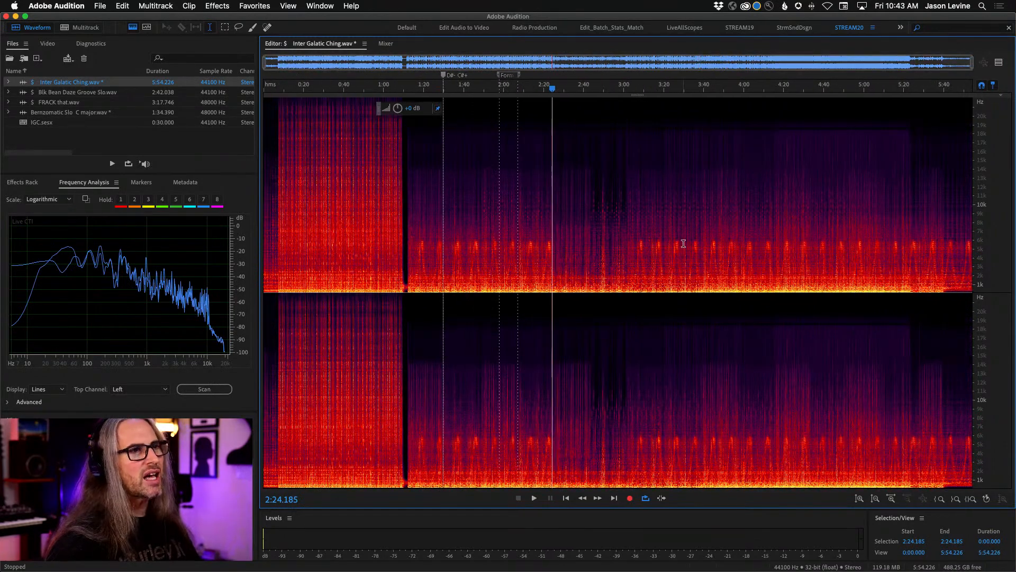
{"action": "left_click_drag", "start_coordinate": [378, 87], "coordinate": [526, 87]}
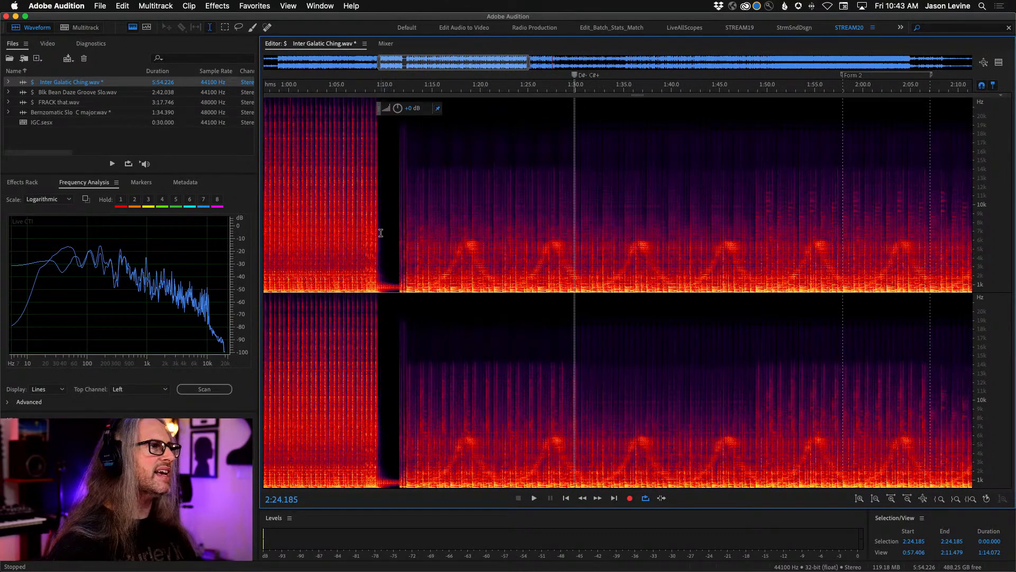
{"action": "left_click", "coordinate": [377, 230]}
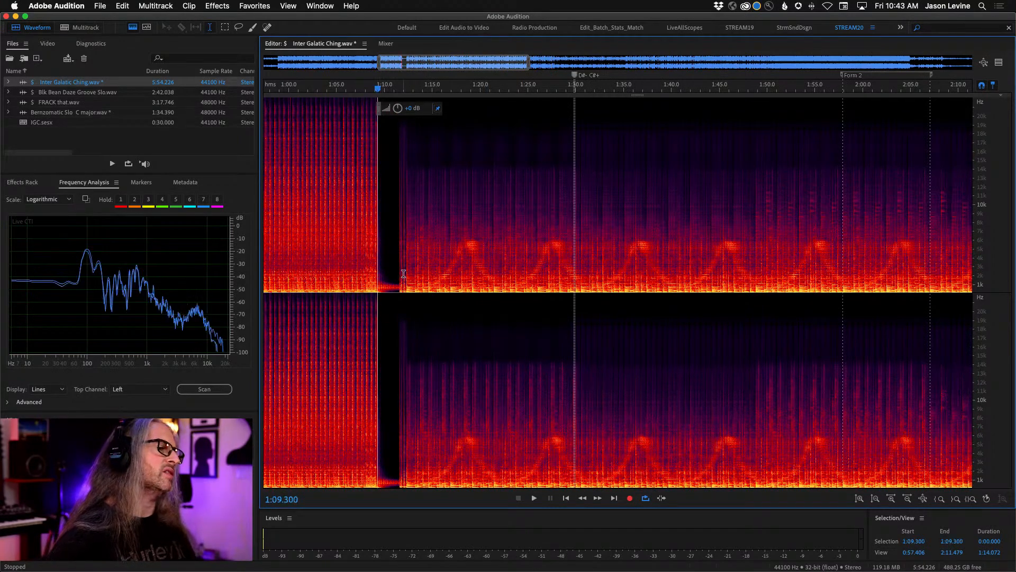
{"action": "key", "text": "space"}
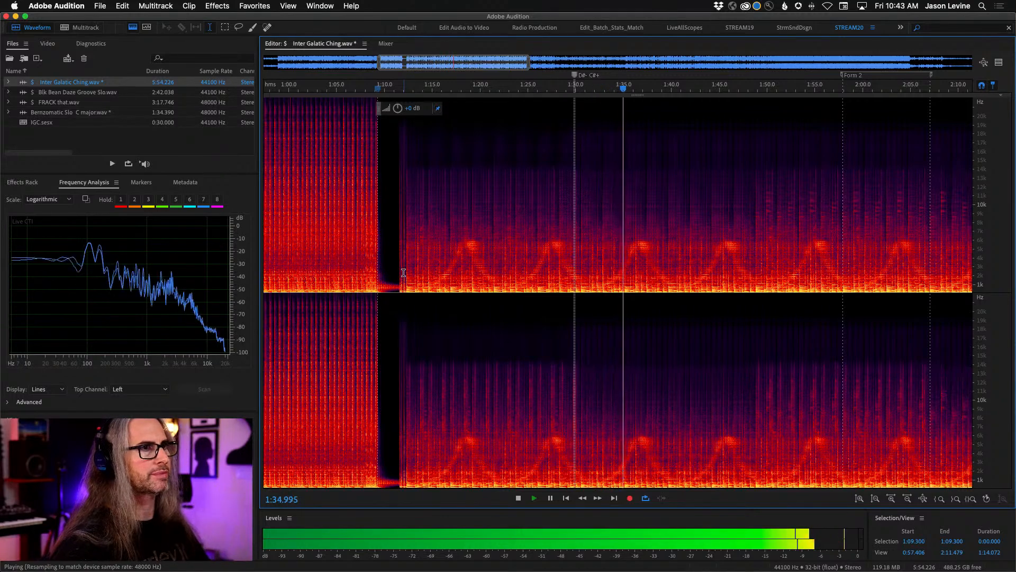
{"action": "scroll", "coordinate": [627, 91], "scroll_direction": "down", "scroll_amount": 2}
{"action": "scroll", "coordinate": [627, 91], "scroll_direction": "down", "scroll_amount": 2}
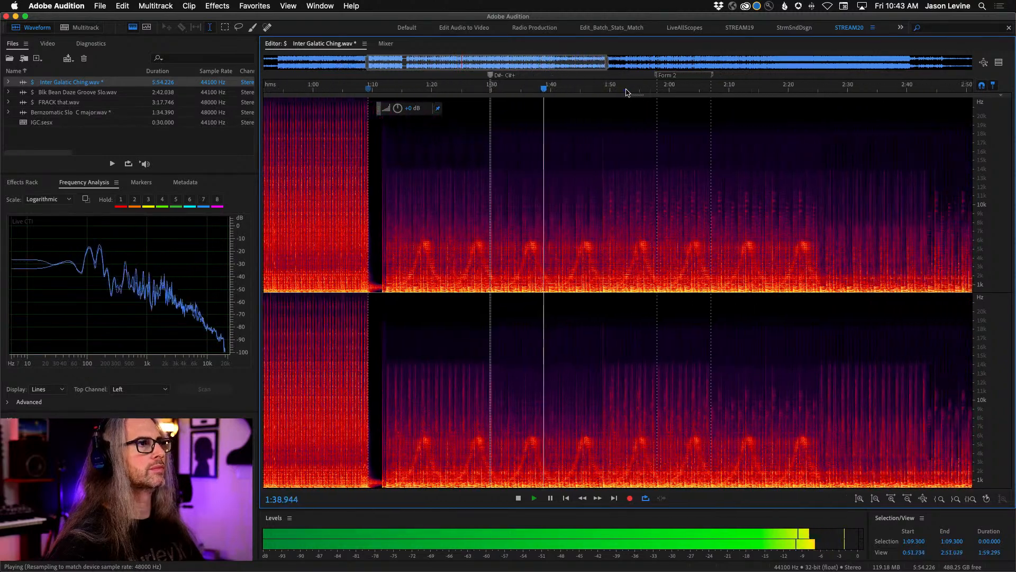
{"action": "scroll", "coordinate": [626, 91], "scroll_direction": "down", "scroll_amount": 1}
{"action": "key", "text": "space"}
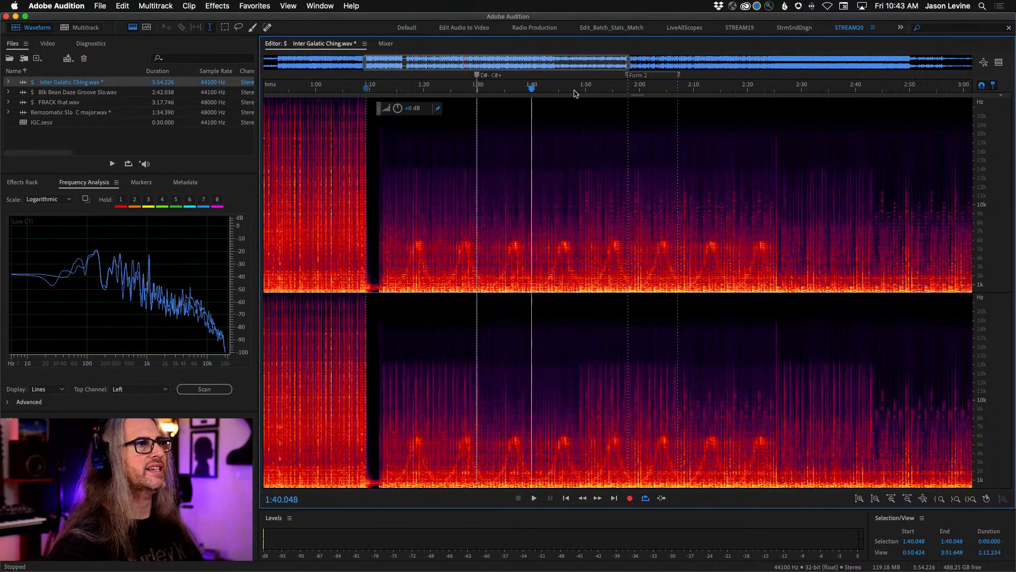
- Play the passage starting at 1:47.853 and stop shortly after 2:00
{"action": "left_click", "coordinate": [575, 91]}
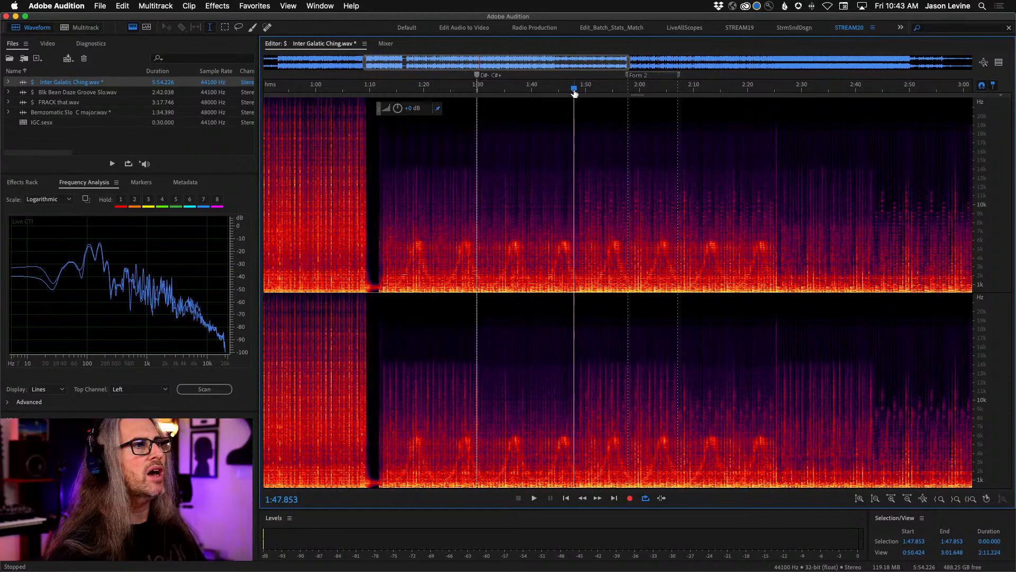
{"action": "key", "text": "space"}
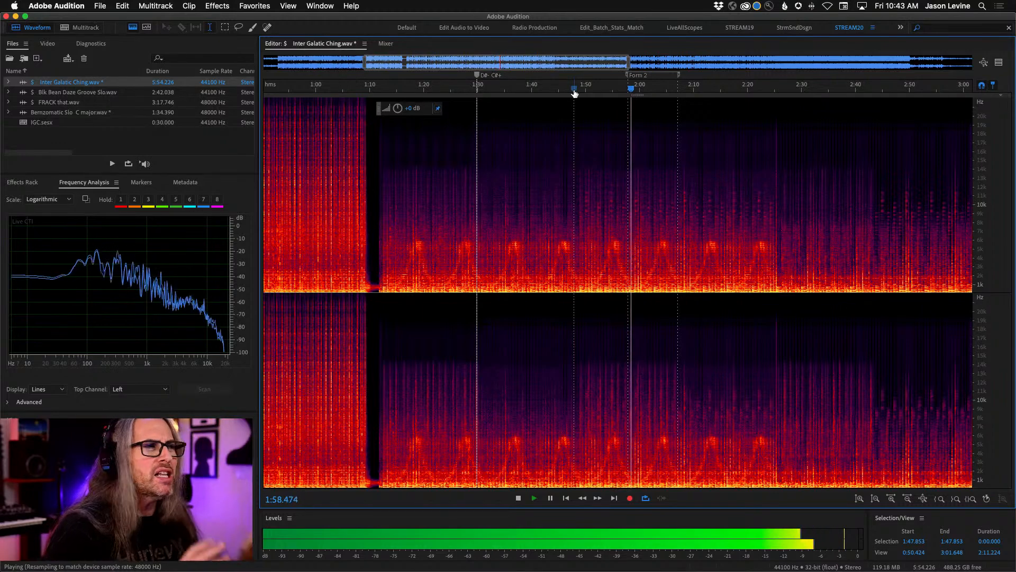
{"action": "key", "text": "space"}
- Play the track from 2:19.704, stop at about 2:53, and resume playback from there
{"action": "left_click", "coordinate": [746, 90]}
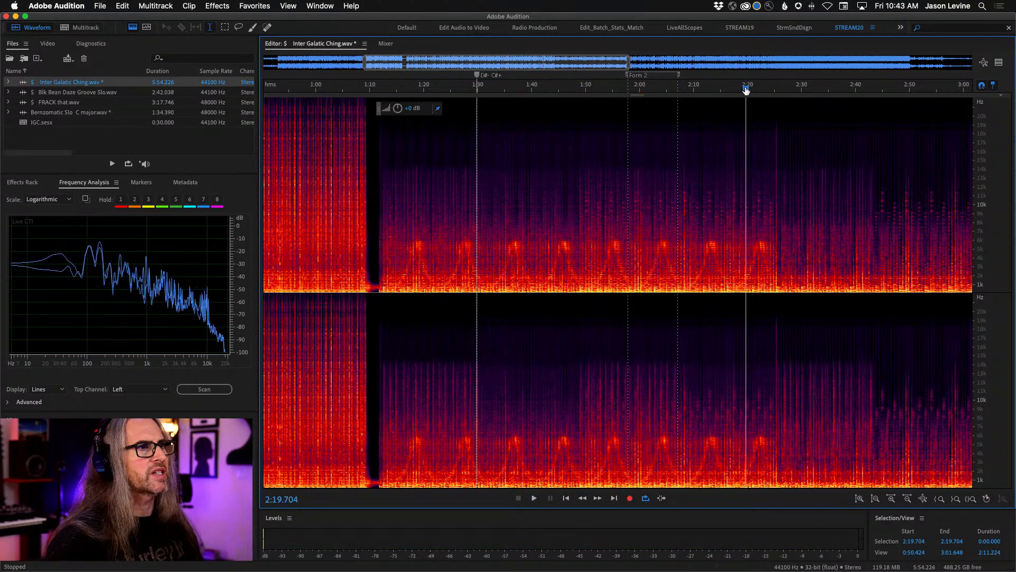
{"action": "key", "text": "space"}
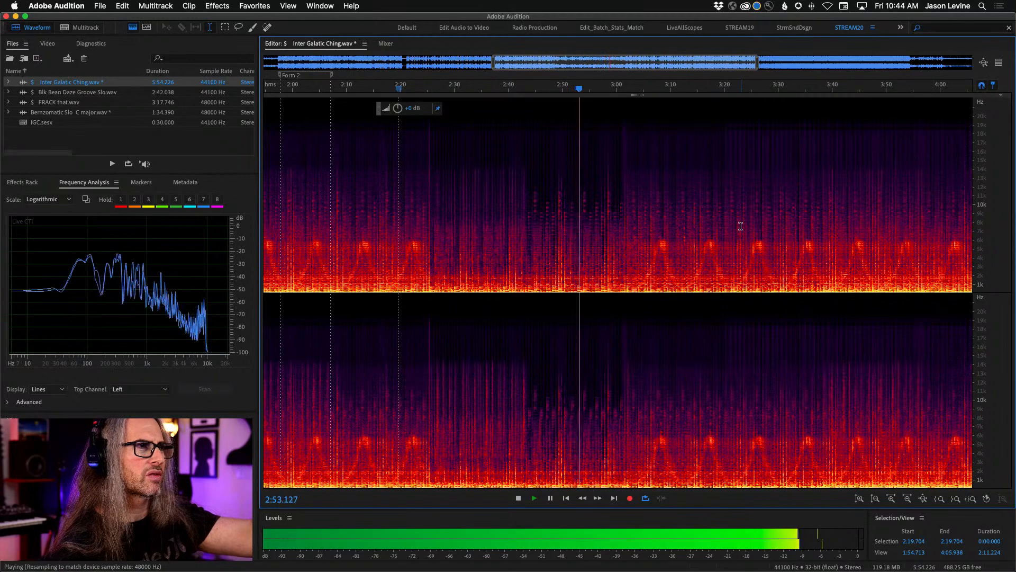
{"action": "key", "text": "space"}
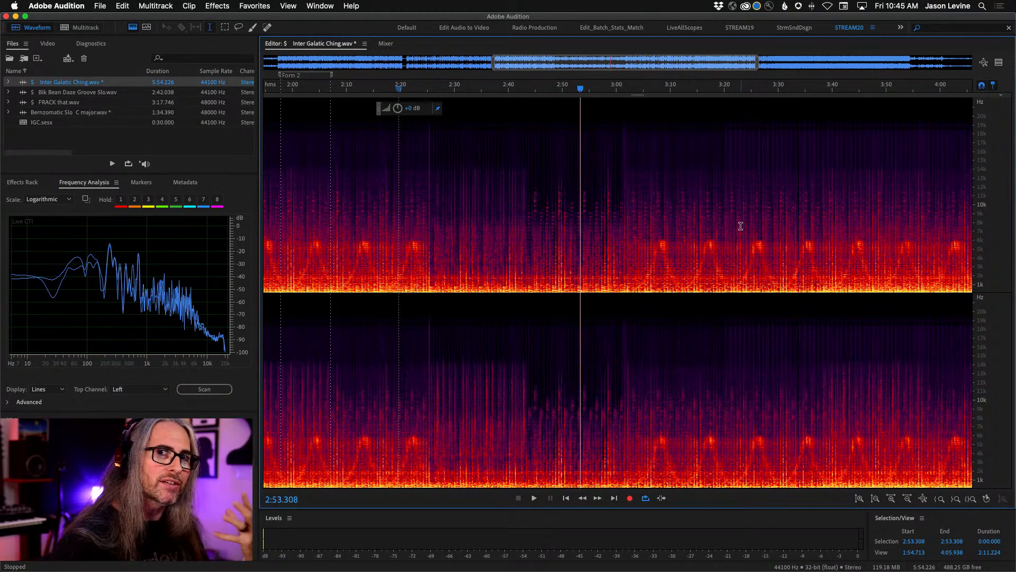
{"action": "key", "text": "space"}
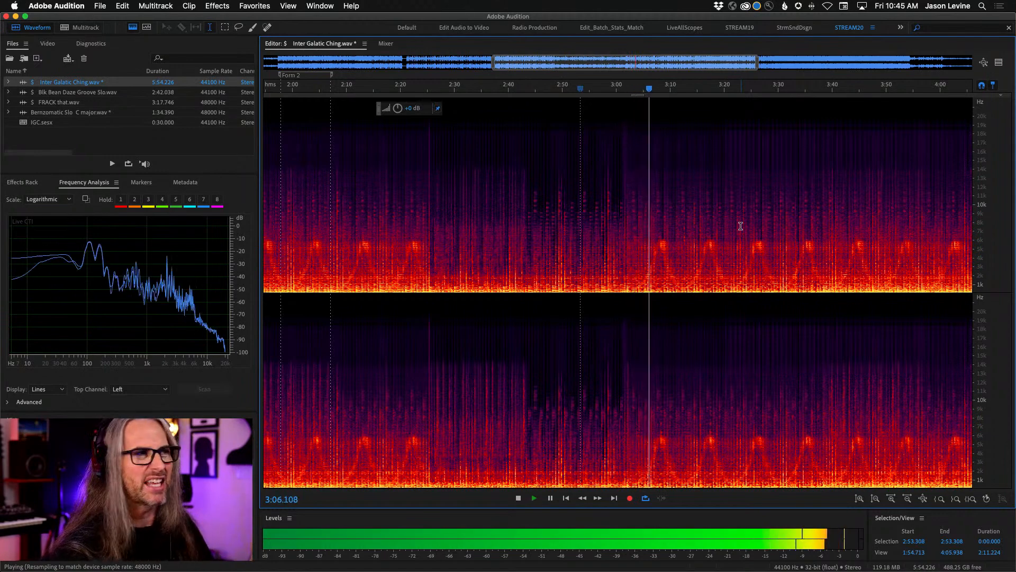
- Listen from 3:19.681, show the whole track, and play from 4:13.699, stopping at about 4:24
{"action": "left_click", "coordinate": [722, 86]}
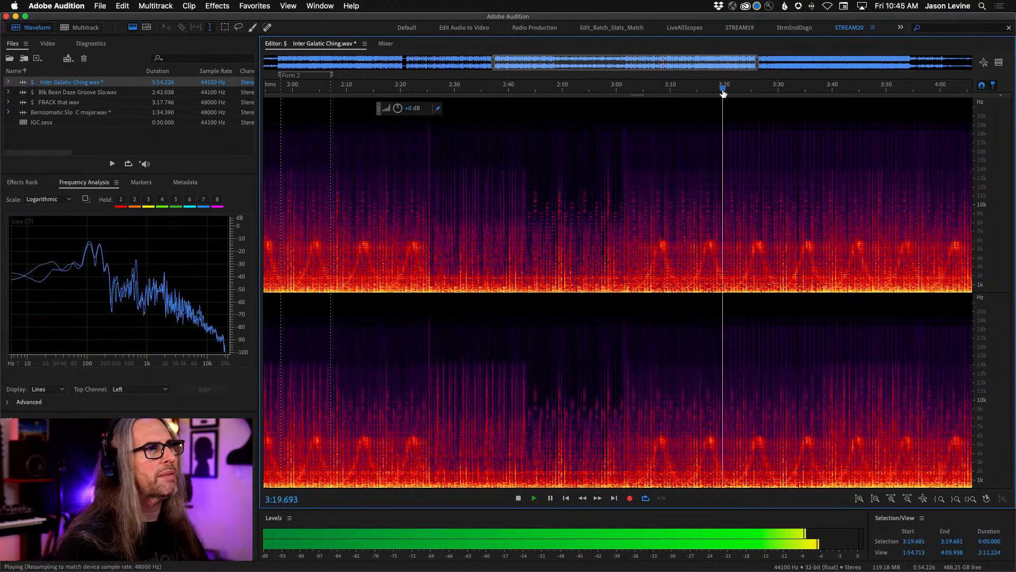
{"action": "key", "text": "backslash"}
{"action": "key", "text": "space"}
{"action": "left_click", "coordinate": [772, 89]}
{"action": "key", "text": "space"}
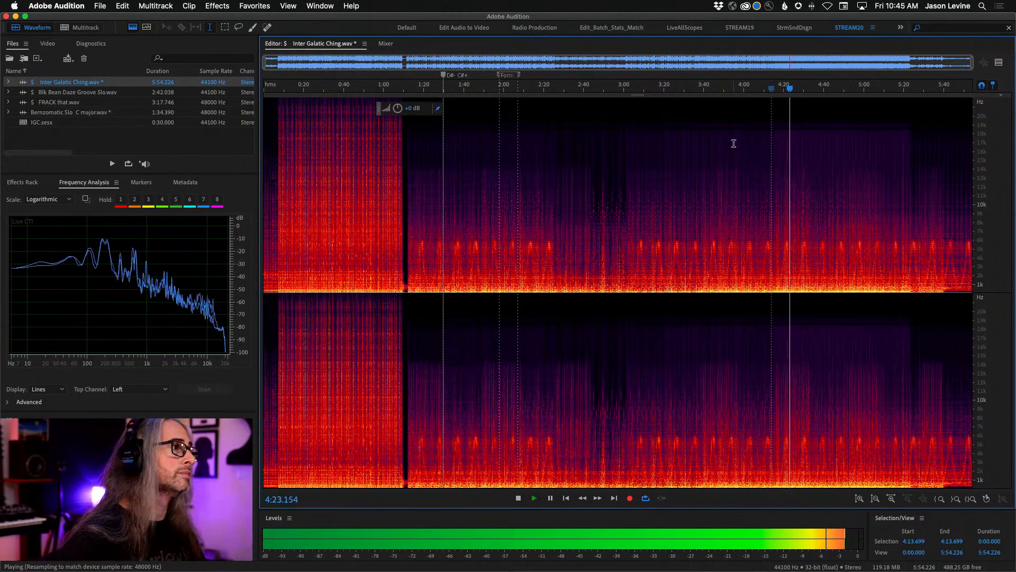
{"action": "key", "text": "space"}
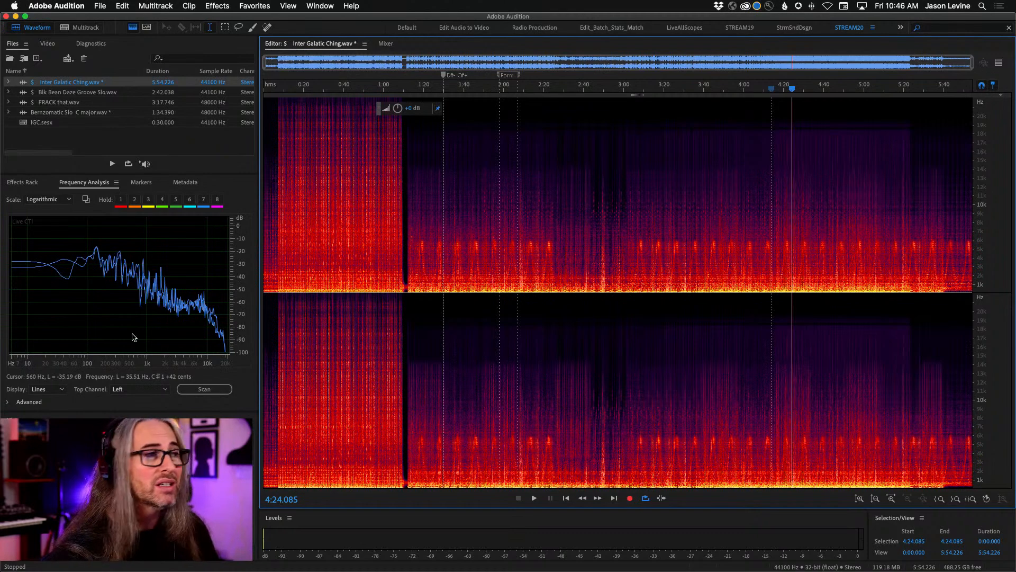
- Expand the advanced frequency analysis details and examine the note readings at the D#- C#+ marker and at 1:27.035
{"action": "left_click", "coordinate": [9, 403]}
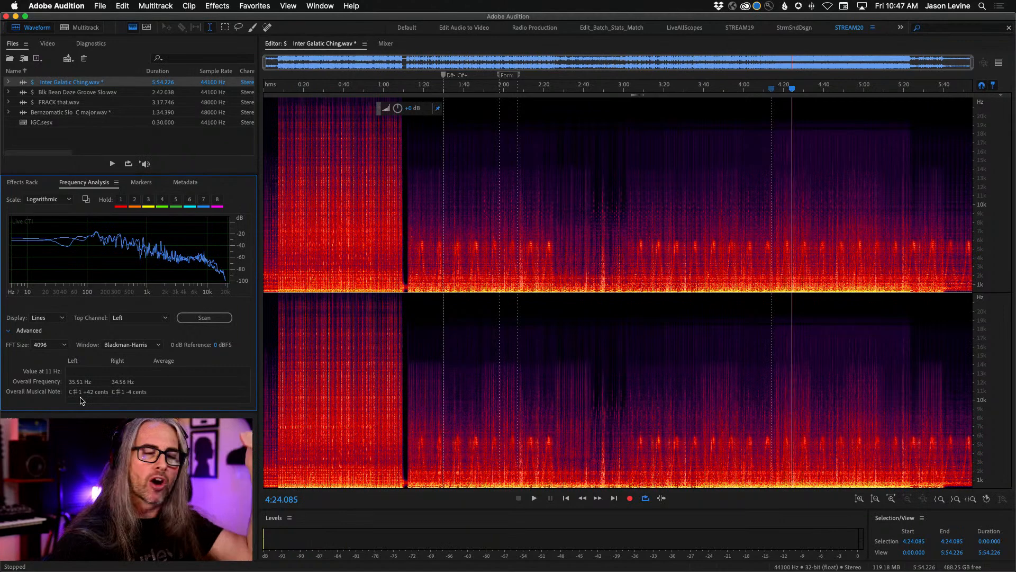
{"action": "left_click", "coordinate": [142, 182]}
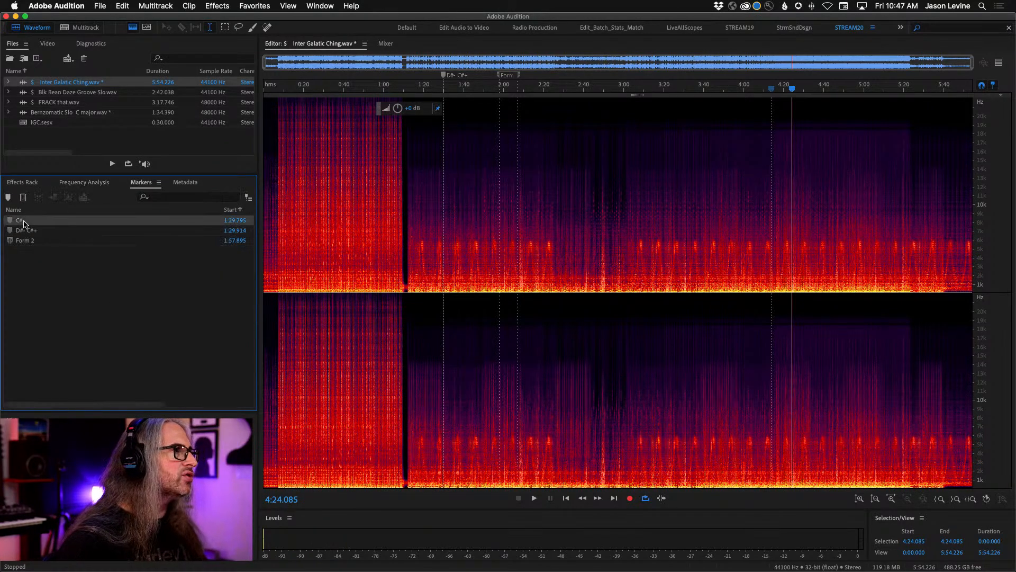
{"action": "left_click", "coordinate": [48, 232]}
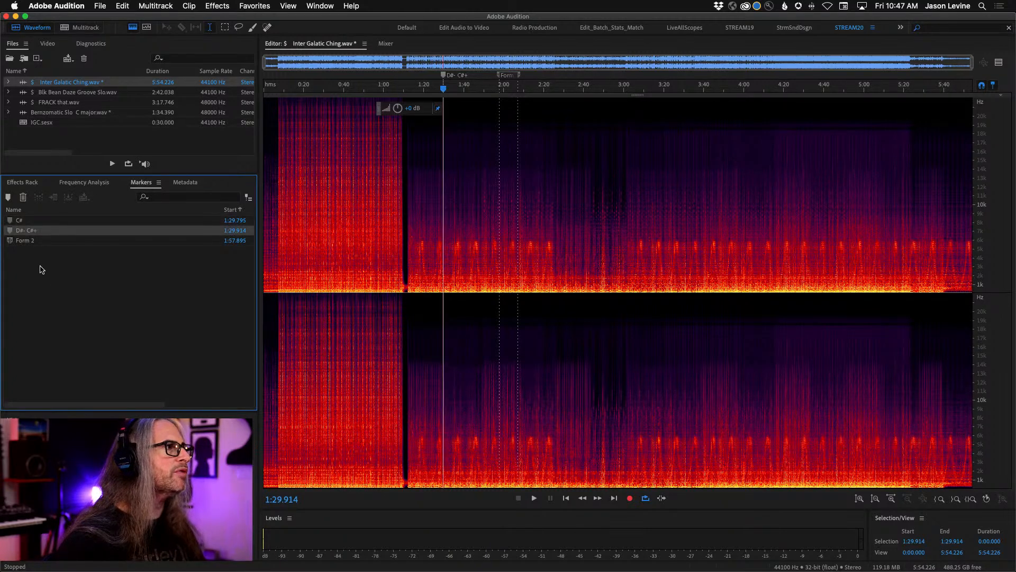
{"action": "left_click", "coordinate": [85, 183]}
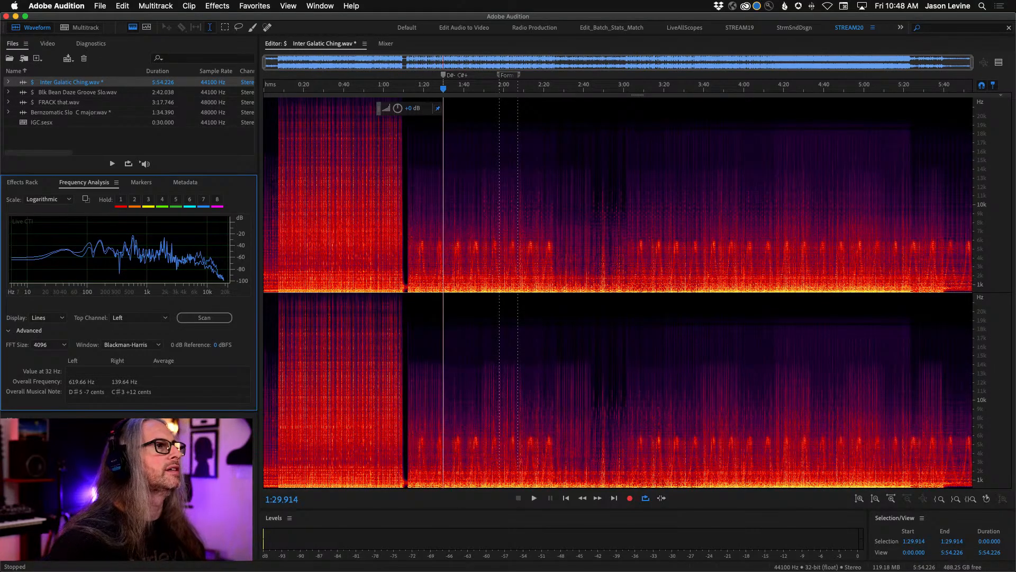
{"action": "left_click_drag", "start_coordinate": [443, 88], "coordinate": [439, 89]}
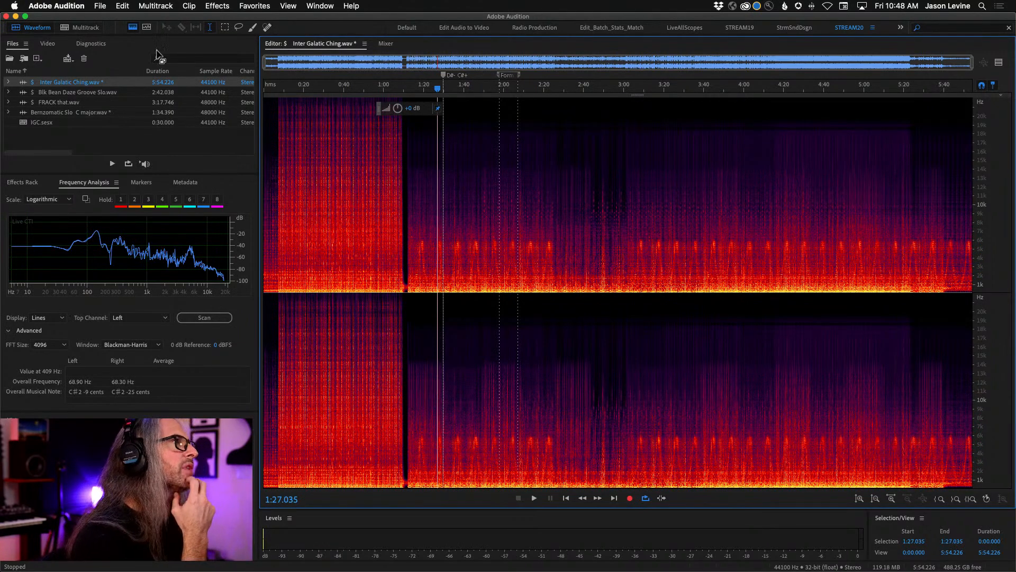
- Switch to the IGC.sesx multitrack session and rename Track 1 as "IGC - Main Track"
{"action": "left_click", "coordinate": [85, 28]}
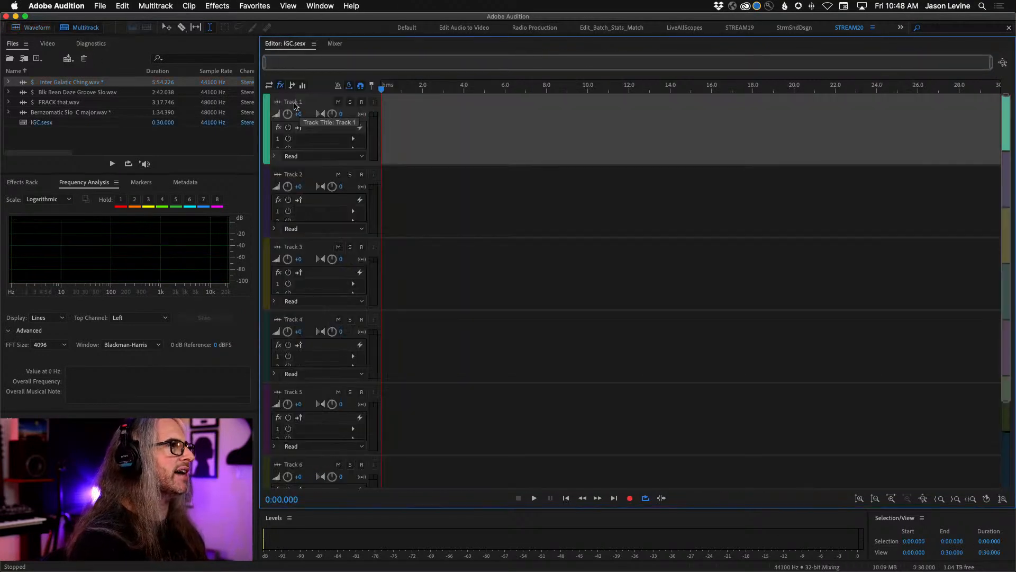
{"action": "left_click", "coordinate": [294, 103]}
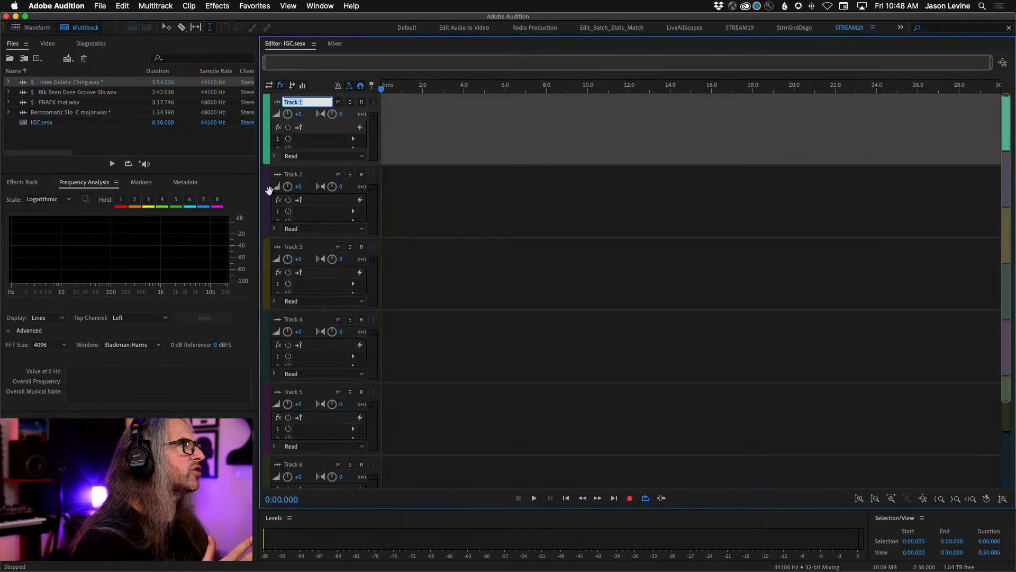
{"action": "key", "text": "BackSpace"}
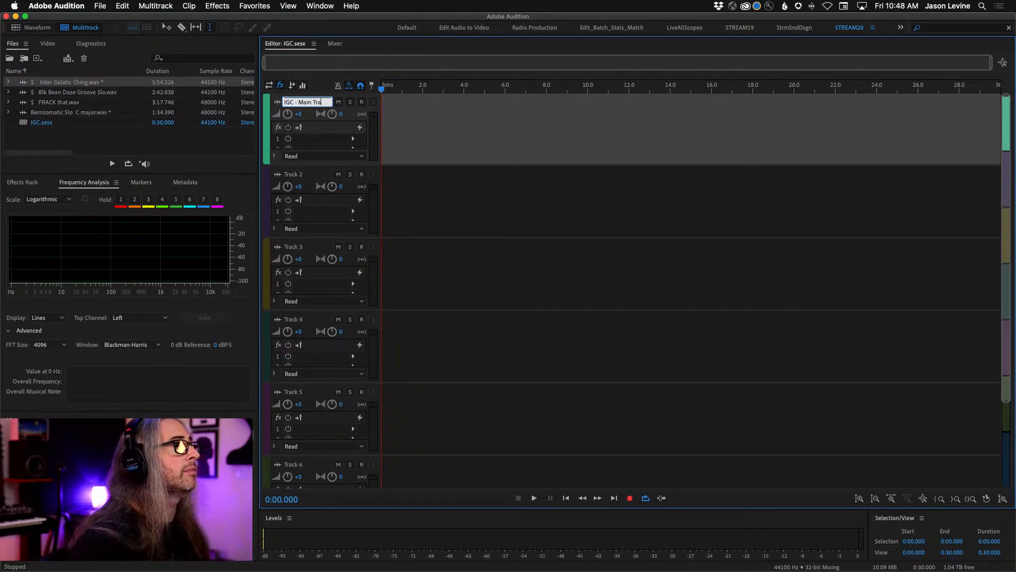
{"action": "key", "text": "Return"}
- Set the IGC - Main Track's color to the custom red with hue 0 and increase the track's height
{"action": "right_click", "coordinate": [267, 120]}
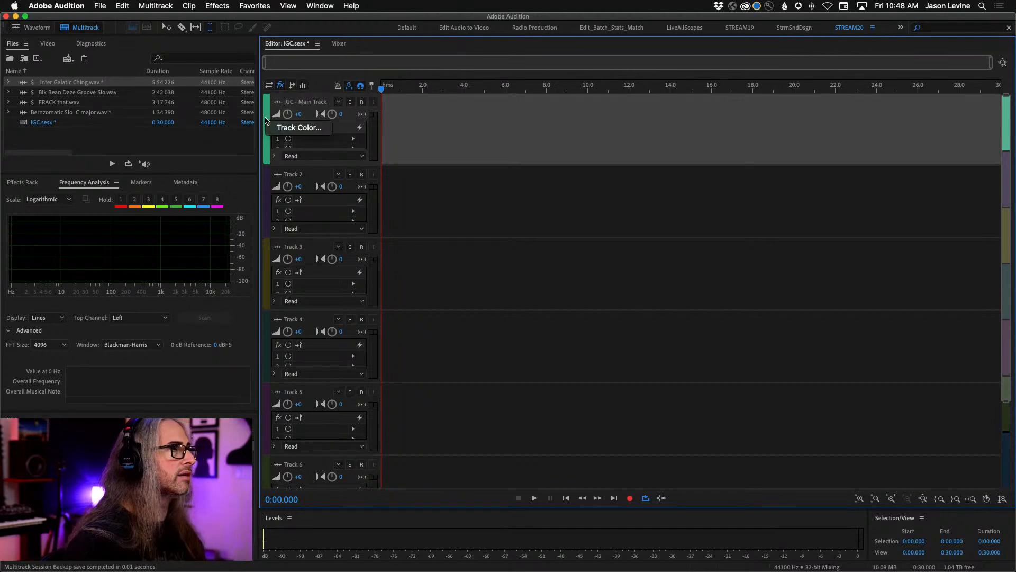
{"action": "left_click", "coordinate": [297, 128]}
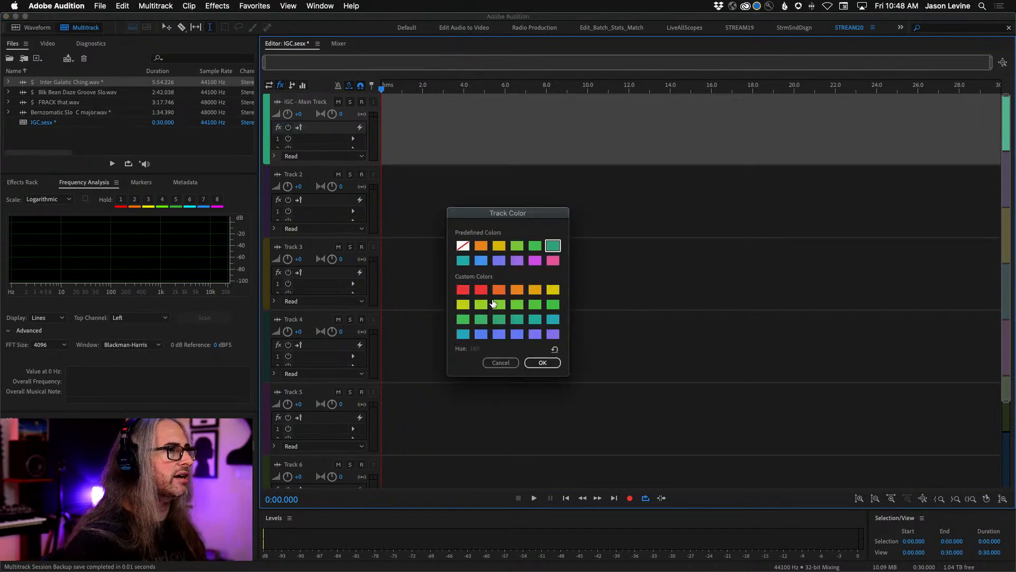
{"action": "left_click", "coordinate": [462, 290]}
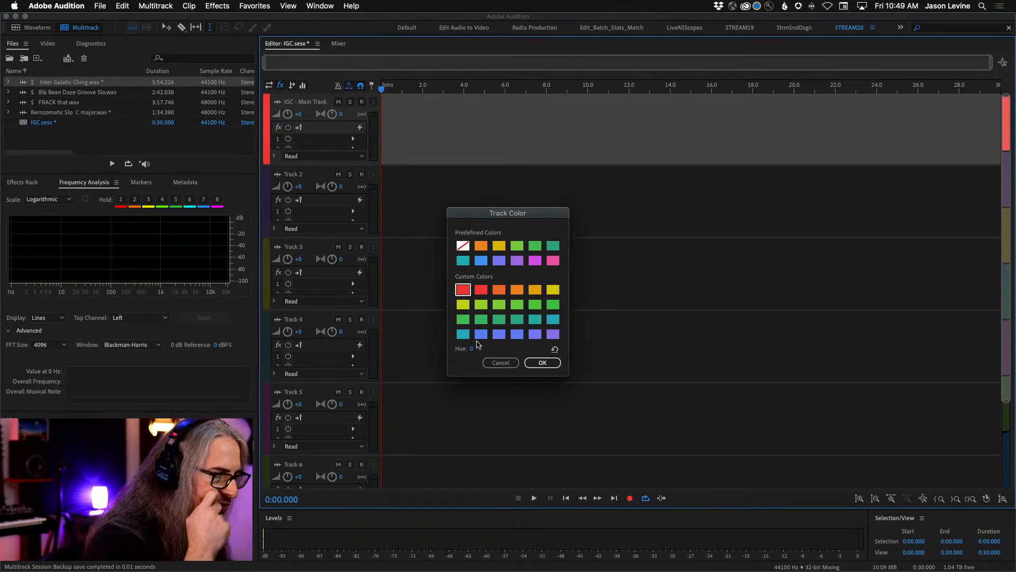
{"action": "left_click", "coordinate": [543, 363]}
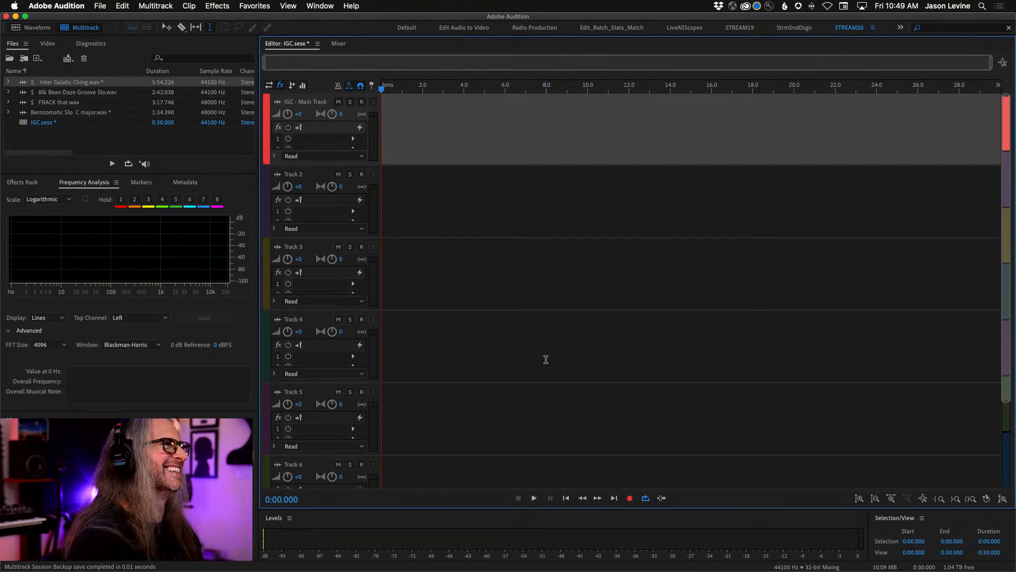
{"action": "left_click_drag", "start_coordinate": [338, 166], "coordinate": [340, 261]}
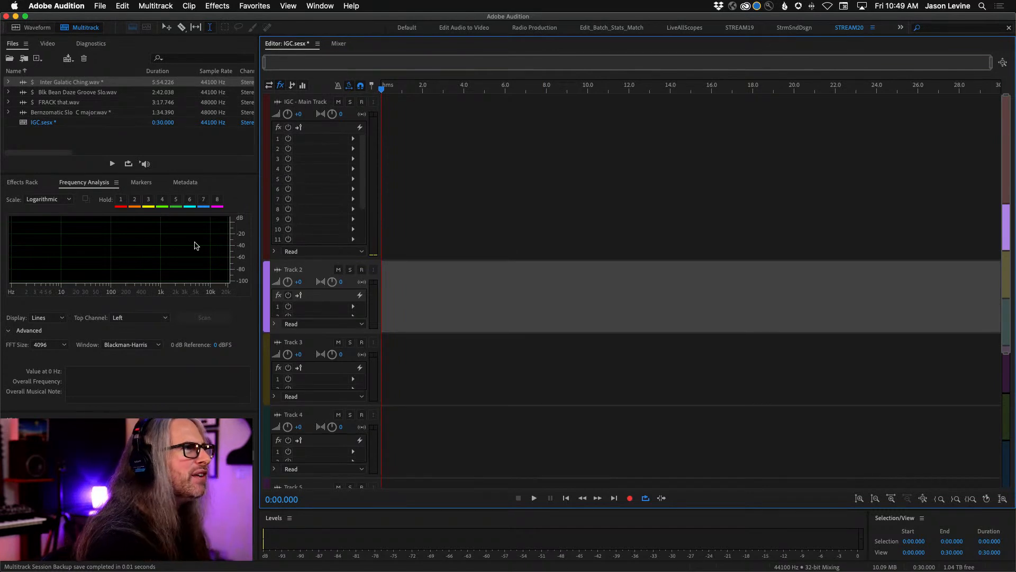
- Open Blk Bean Daze Groove Slo.wav and play it from 0:03.914, stopping at about 0:25
{"action": "left_click", "coordinate": [57, 94]}
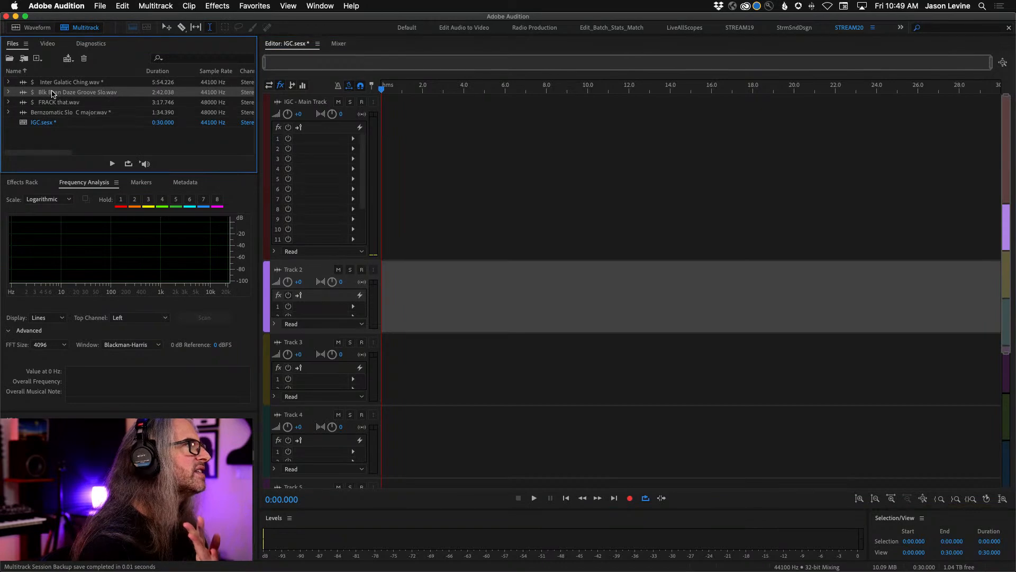
{"action": "double_click", "coordinate": [53, 93]}
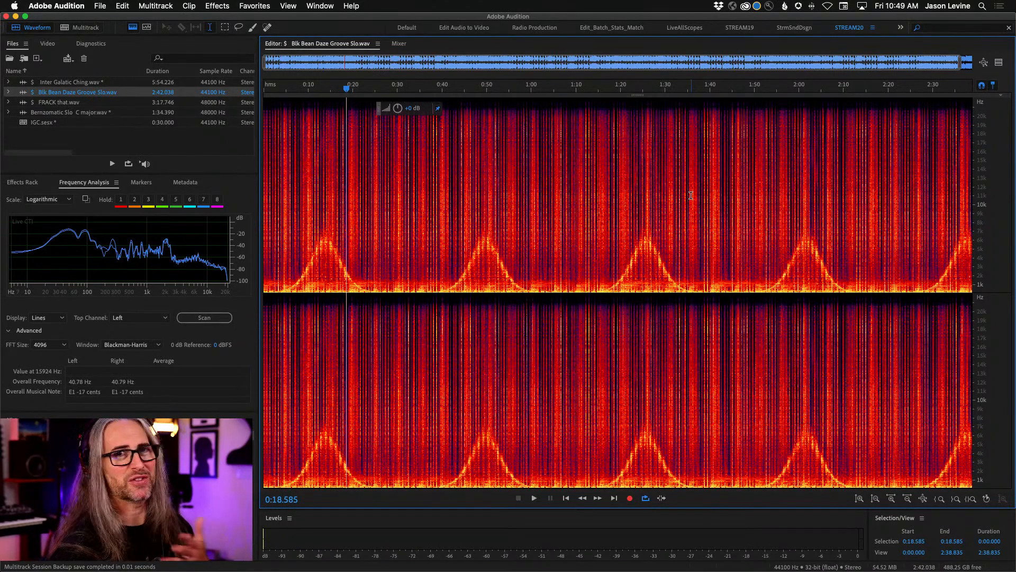
{"action": "left_click", "coordinate": [281, 200]}
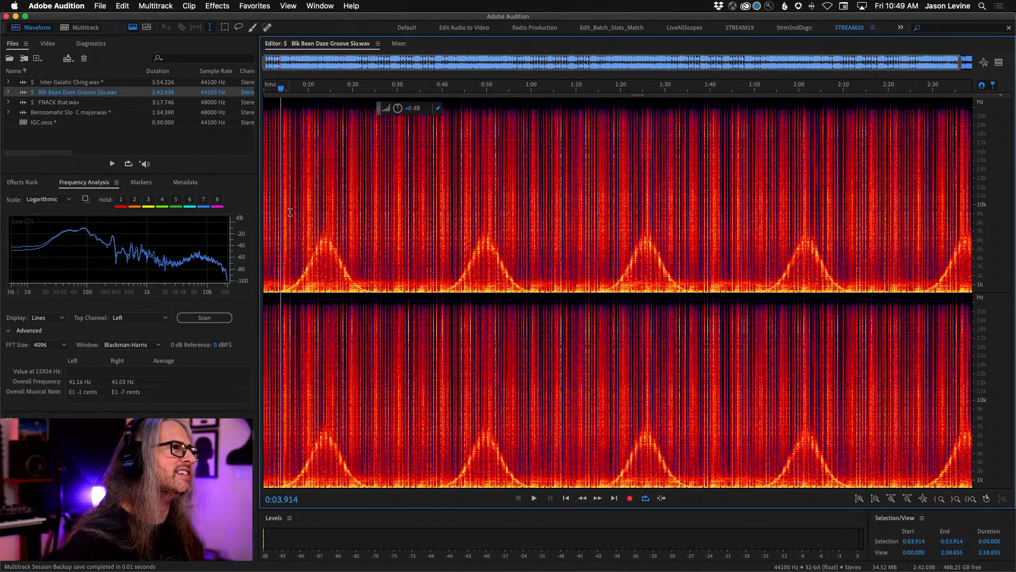
{"action": "key", "text": "space"}
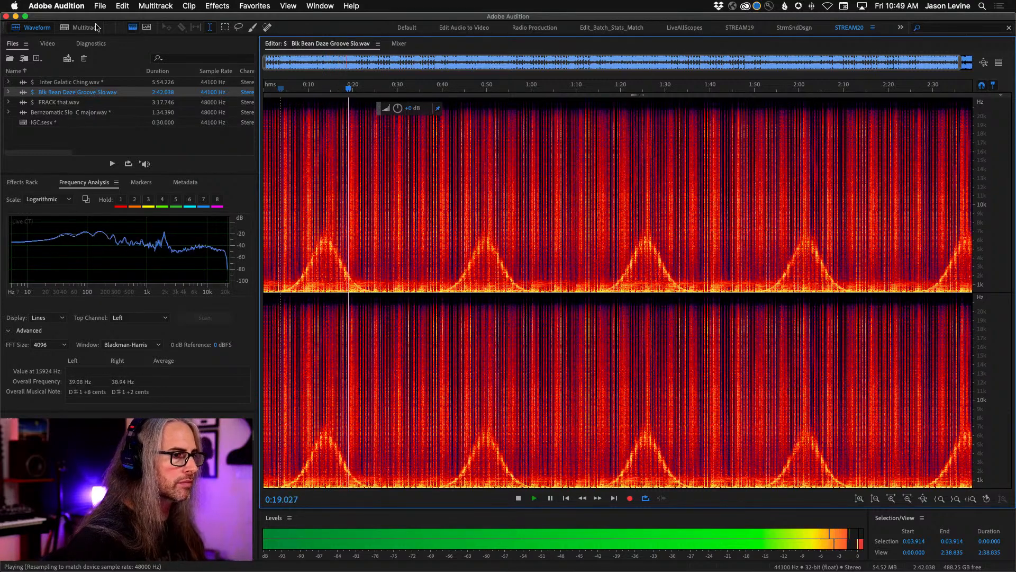
{"action": "key", "text": "space"}
- Open Bernzomatic Slo C major.wav, show its full length, and start playback from 0:37.149
{"action": "left_click", "coordinate": [53, 115]}
{"action": "double_click", "coordinate": [53, 116]}
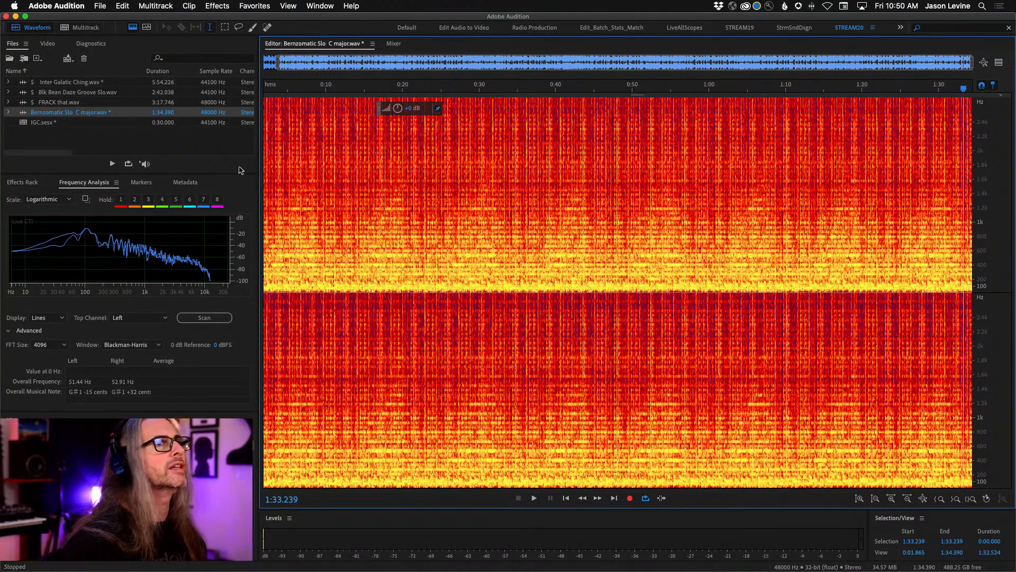
{"action": "double_click", "coordinate": [278, 65]}
{"action": "left_click", "coordinate": [542, 233]}
{"action": "key", "text": "space"}
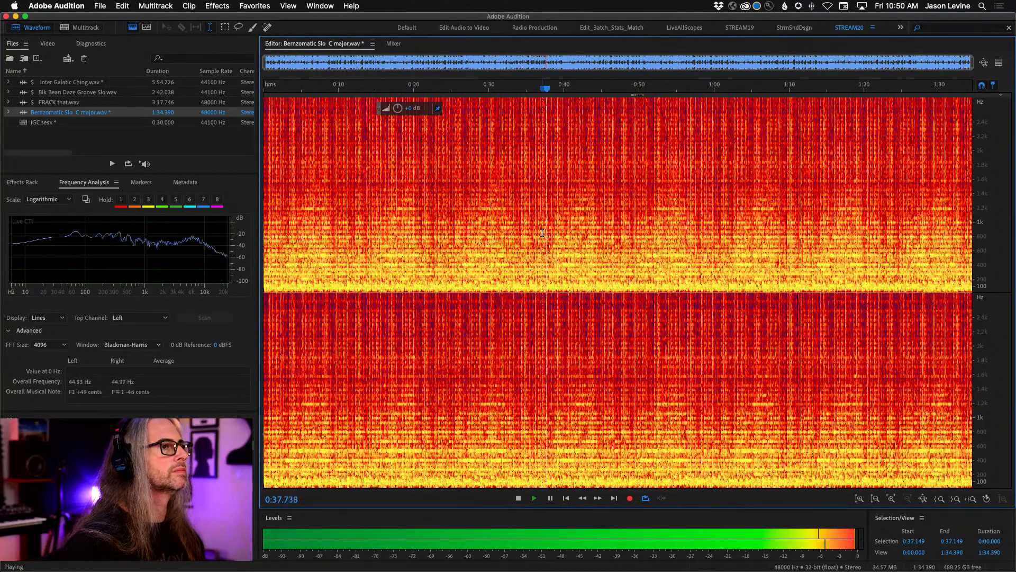
- Hide and restore the spectral frequency display during playback to compare the views, and stop at 1:07.405
{"action": "left_click", "coordinate": [132, 27]}
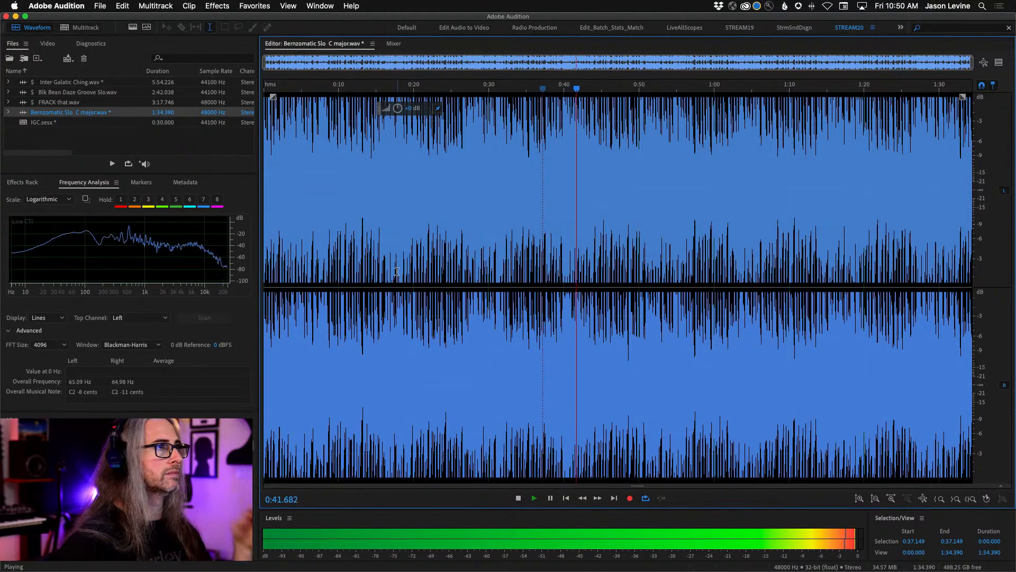
{"action": "left_click", "coordinate": [133, 29]}
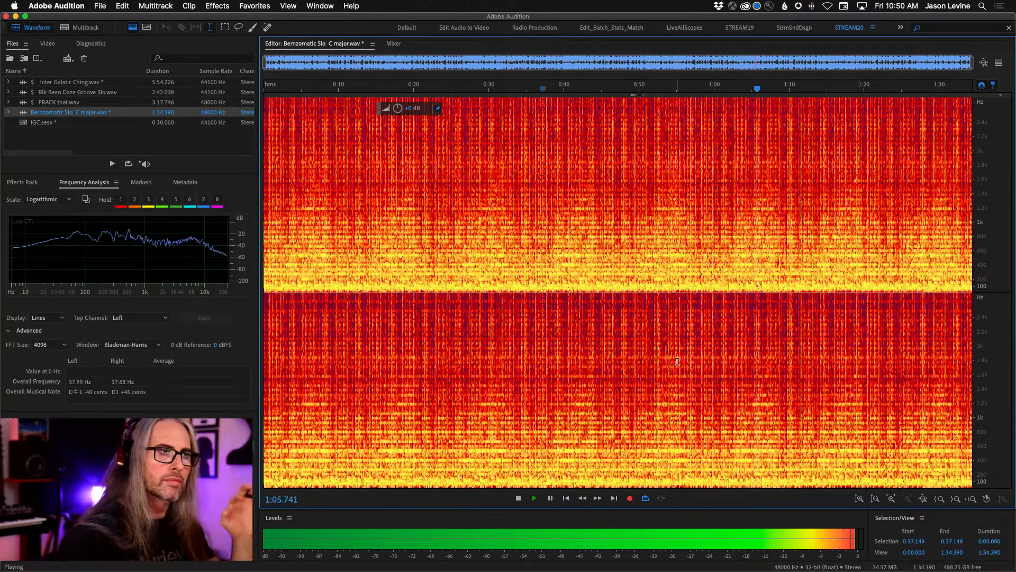
{"action": "key", "text": "space"}
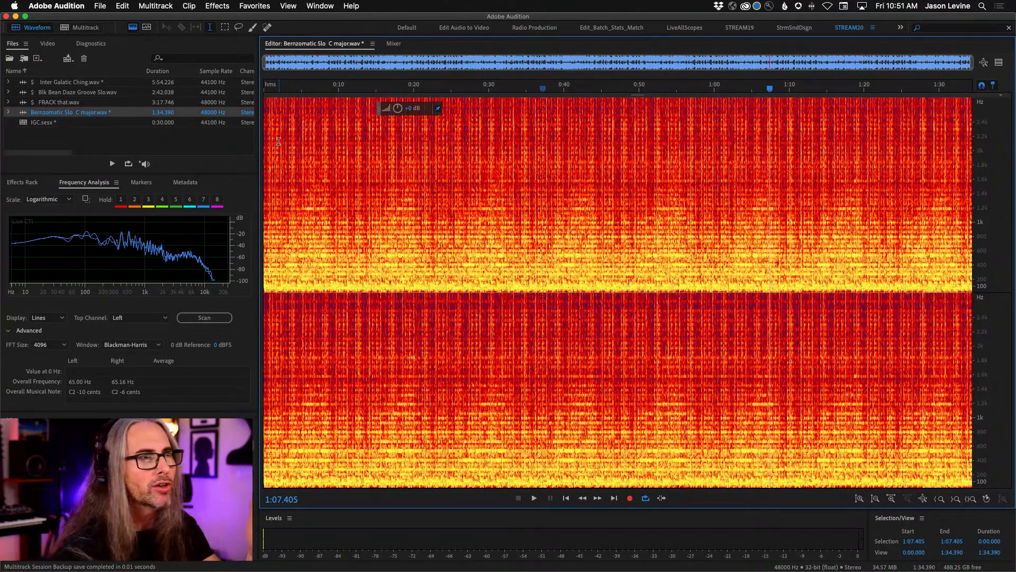
- Reopen Inter Galatic Ching.wav and hide its spectral frequency display to show only the waveform
{"action": "left_click", "coordinate": [67, 138]}
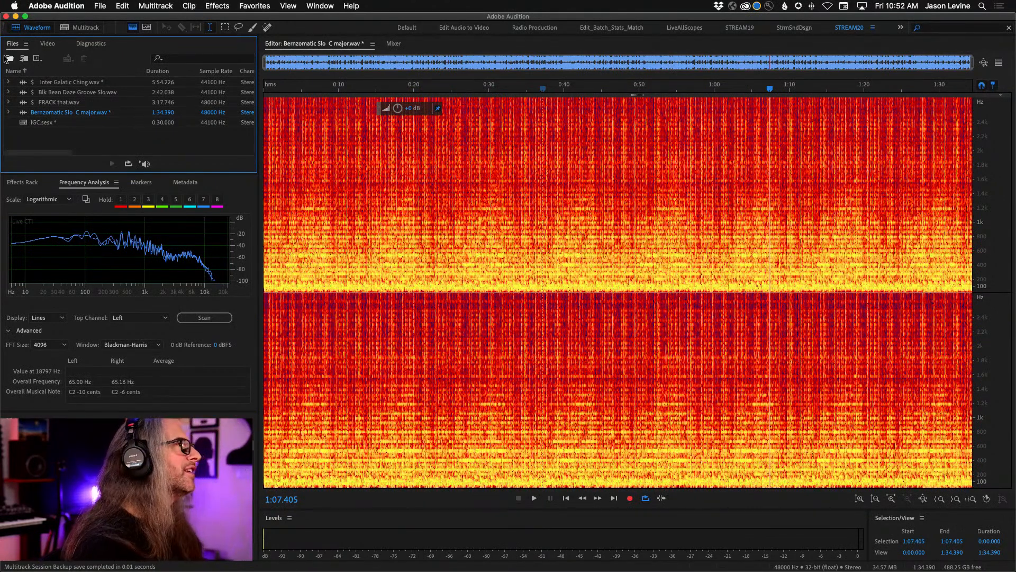
{"action": "double_click", "coordinate": [69, 84]}
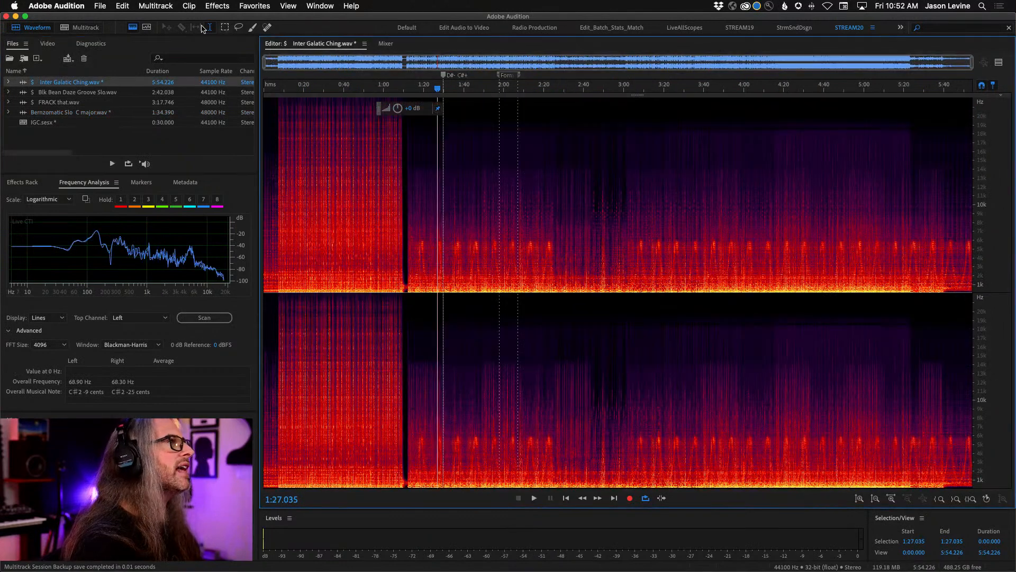
{"action": "left_click", "coordinate": [132, 27]}
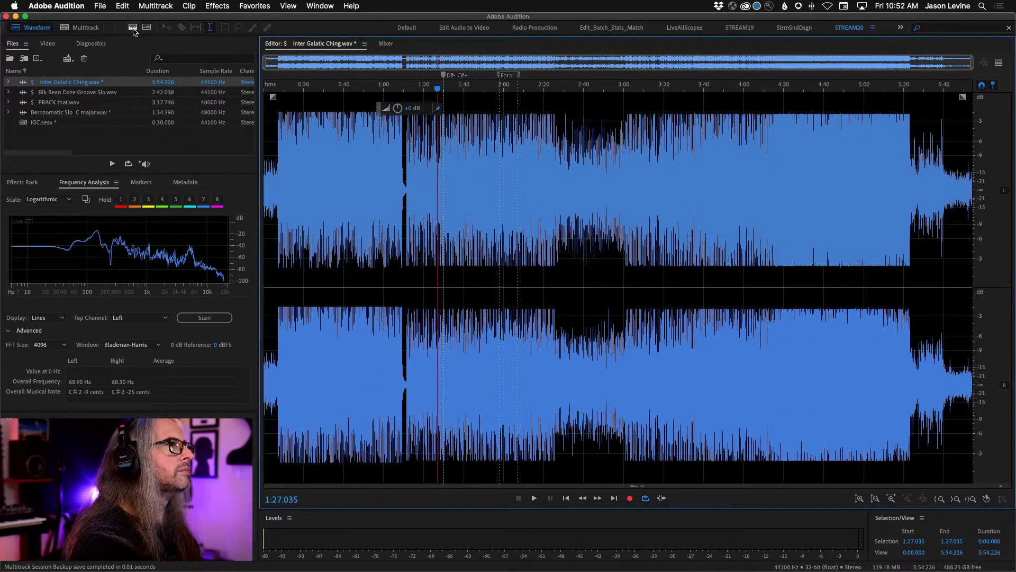
- Play the music re-entry after the break from 1:11.100 and again from about 1:11.5, stopping at 1:12.790
{"action": "left_click_drag", "start_coordinate": [379, 90], "coordinate": [633, 114]}
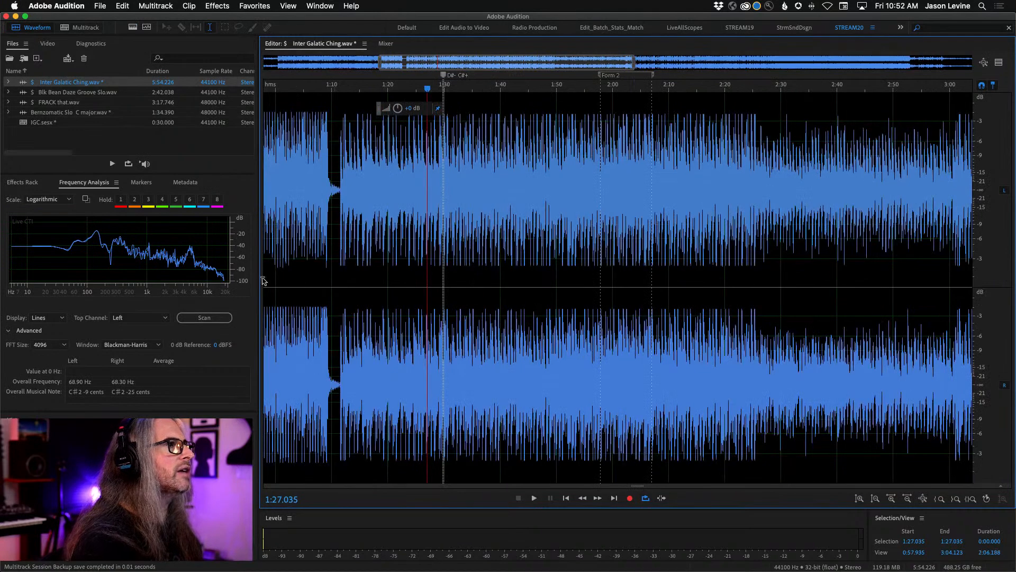
{"action": "scroll", "coordinate": [338, 92], "scroll_direction": "up", "scroll_amount": 3}
{"action": "scroll", "coordinate": [338, 91], "scroll_direction": "up", "scroll_amount": 2}
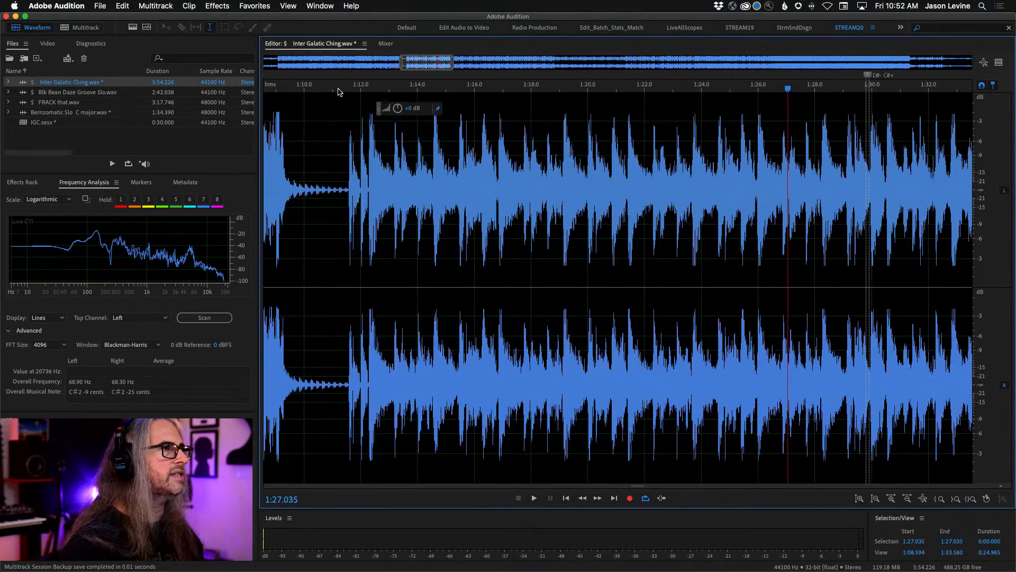
{"action": "left_click", "coordinate": [335, 157]}
{"action": "key", "text": "space"}
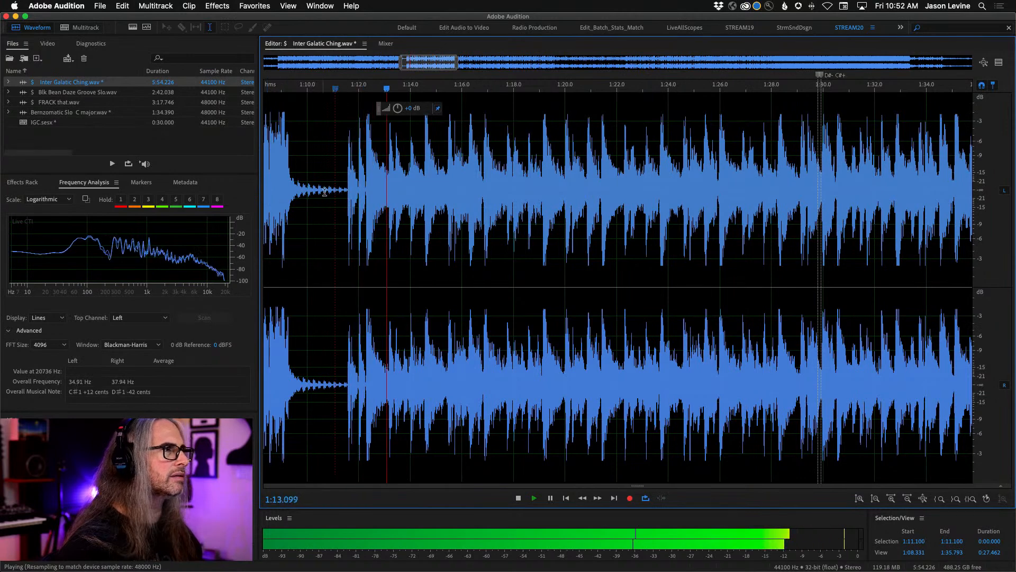
{"action": "key", "text": "space"}
{"action": "left_click", "coordinate": [347, 176]}
{"action": "key", "text": "space"}
{"action": "key", "text": "space"}
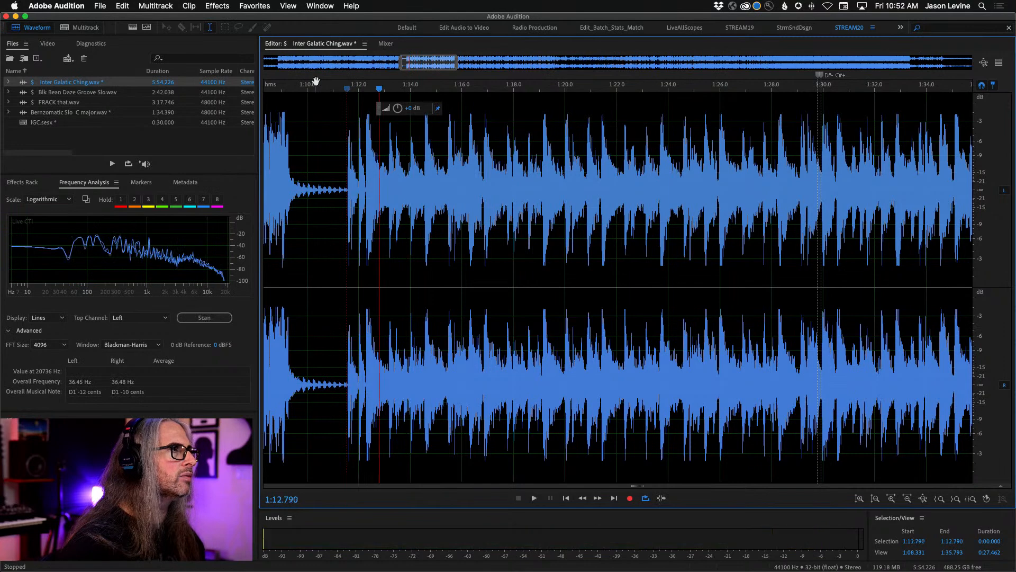
- Select the break and pickup hits from 1:09.977 to 1:12.297 in the waveform and play the selection
{"action": "scroll", "coordinate": [355, 173], "scroll_direction": "up", "scroll_amount": 3}
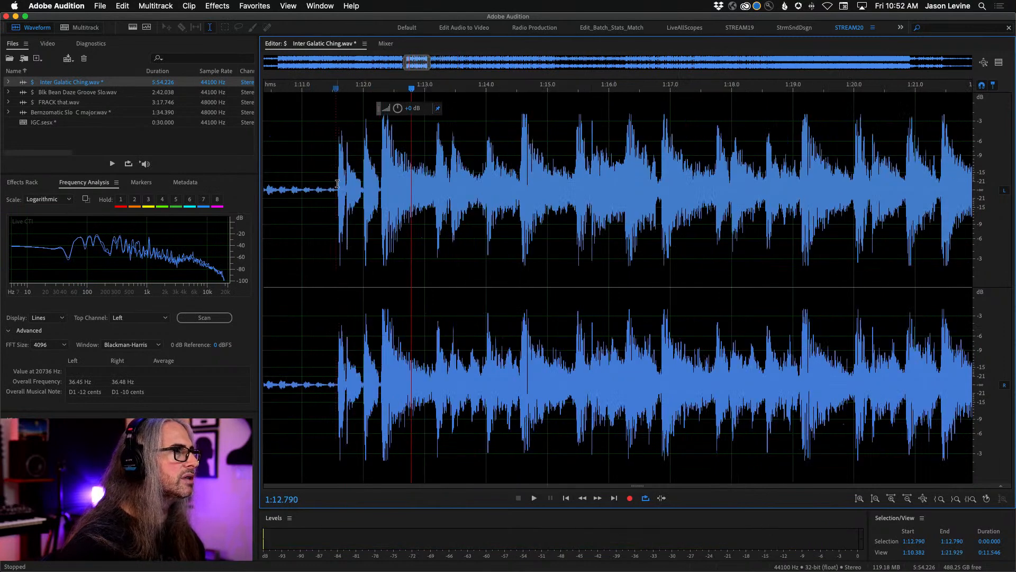
{"action": "left_click_drag", "start_coordinate": [338, 183], "coordinate": [381, 202]}
{"action": "mouse_move", "coordinate": [405, 62]}
{"action": "left_mouse_down"}
{"action": "mouse_move", "coordinate": [377, 63]}
{"action": "mouse_move", "coordinate": [386, 63]}
{"action": "left_mouse_up"}
{"action": "left_click_drag", "start_coordinate": [616, 86], "coordinate": [560, 88]}
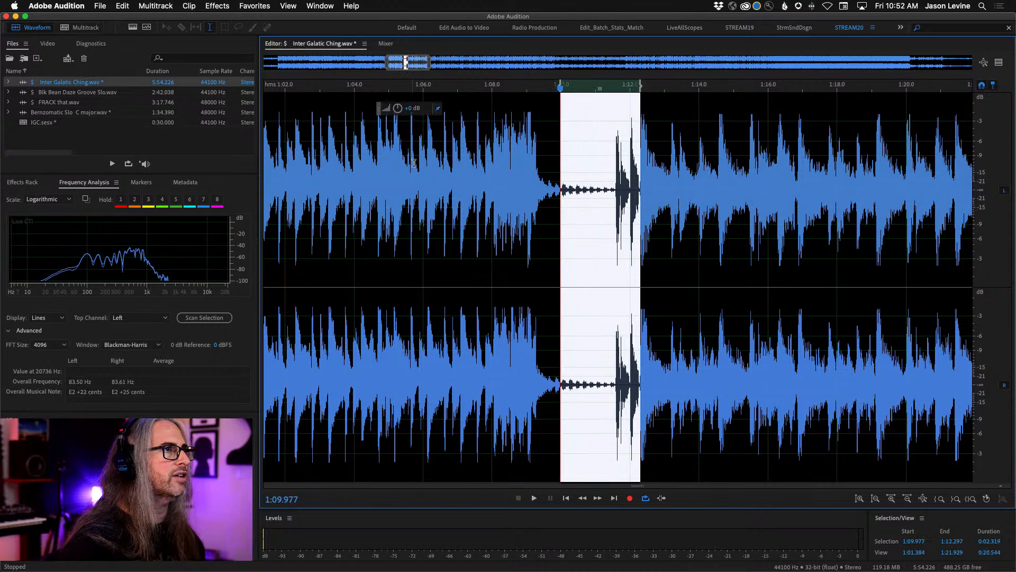
{"action": "key", "text": "space"}
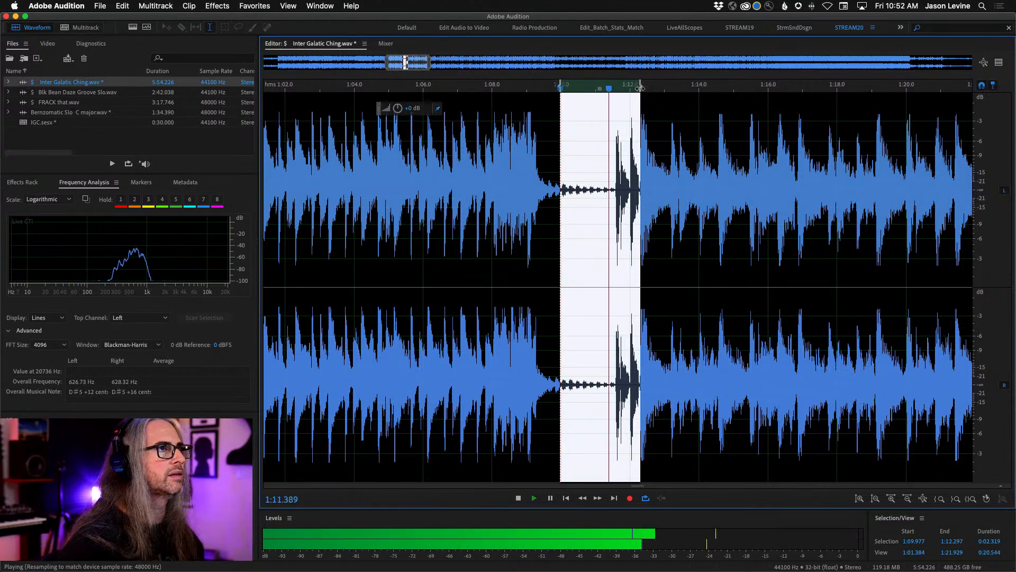
- Trim the selection's end to 1:12.293, stop playback, and copy the selected break and pickup hits to a new file
{"action": "left_click_drag", "start_coordinate": [640, 88], "coordinate": [641, 88]}
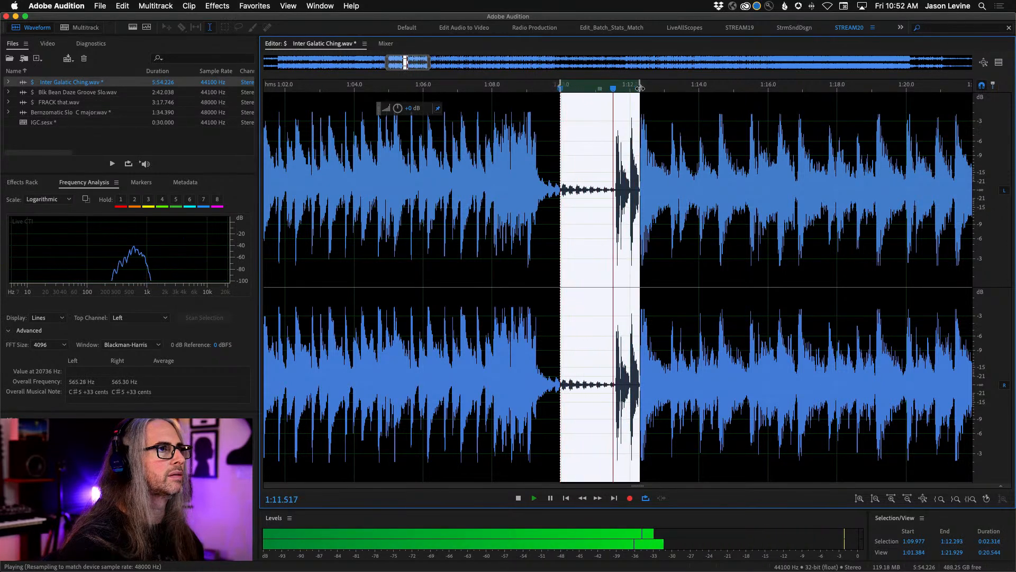
{"action": "key", "text": "space"}
{"action": "right_click", "coordinate": [592, 188]}
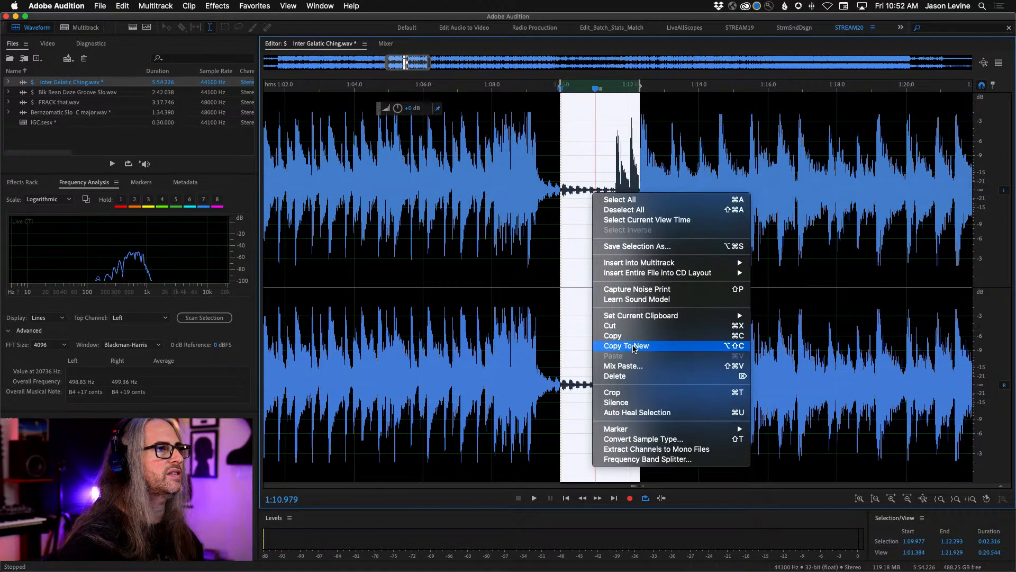
{"action": "left_click", "coordinate": [604, 345]}
- Apply a very short fade in at the start and a very short fade out at the end of the new clip
{"action": "mouse_move", "coordinate": [275, 95]}
{"action": "left_mouse_down"}
{"action": "mouse_move", "coordinate": [296, 103]}
{"action": "mouse_move", "coordinate": [537, 88]}
{"action": "mouse_move", "coordinate": [528, 80]}
{"action": "left_mouse_up"}
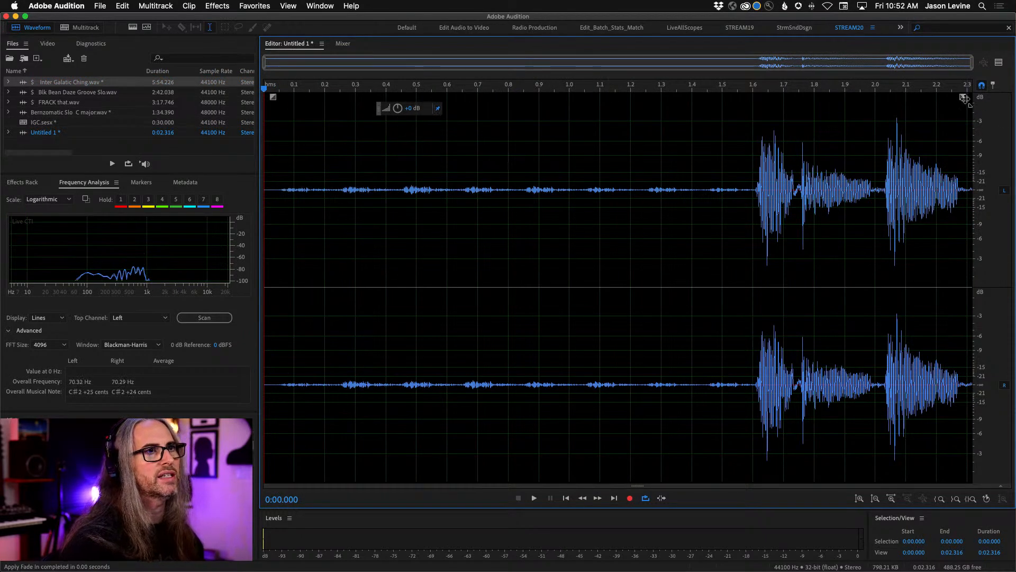
{"action": "mouse_move", "coordinate": [964, 98]}
{"action": "left_mouse_down"}
{"action": "mouse_move", "coordinate": [1012, 100]}
{"action": "mouse_move", "coordinate": [958, 93]}
{"action": "left_mouse_up"}
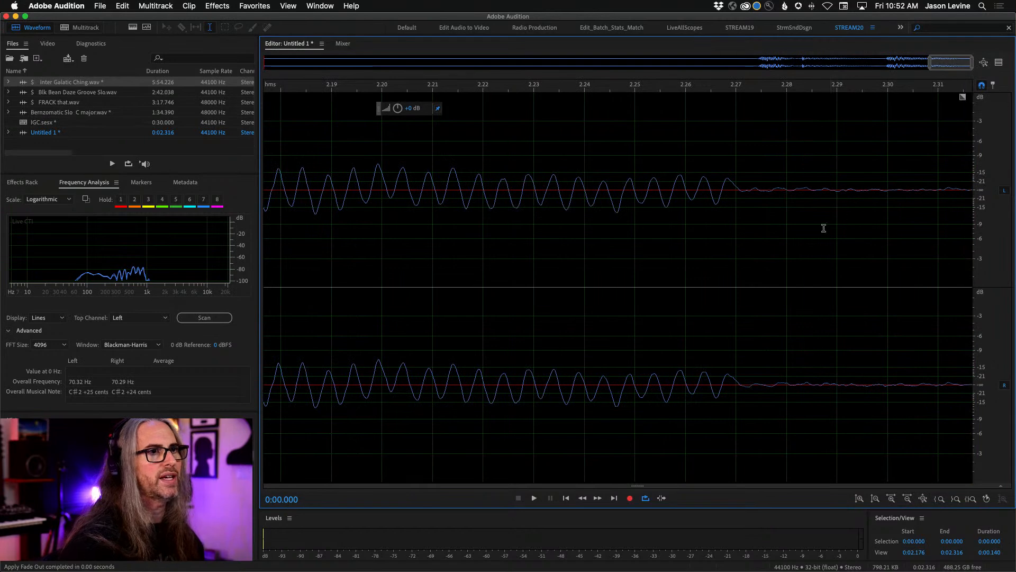
{"action": "key", "text": "backslash"}
- Start saving the new clip under a new name and choose the FF_IGC folder on the Desktop as its location
{"action": "left_click", "coordinate": [100, 6]}
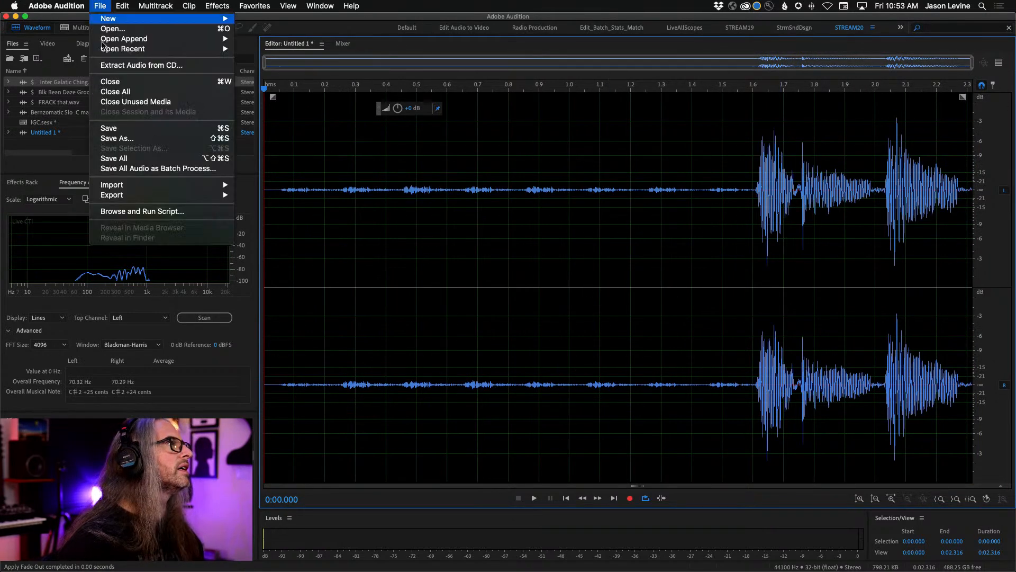
{"action": "left_click", "coordinate": [109, 141]}
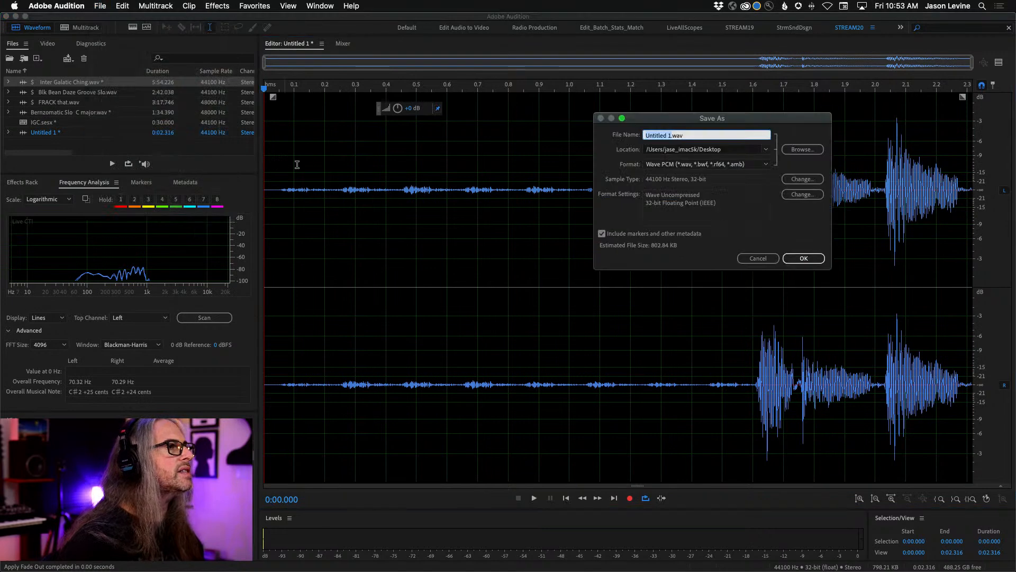
{"action": "left_click", "coordinate": [766, 149]}
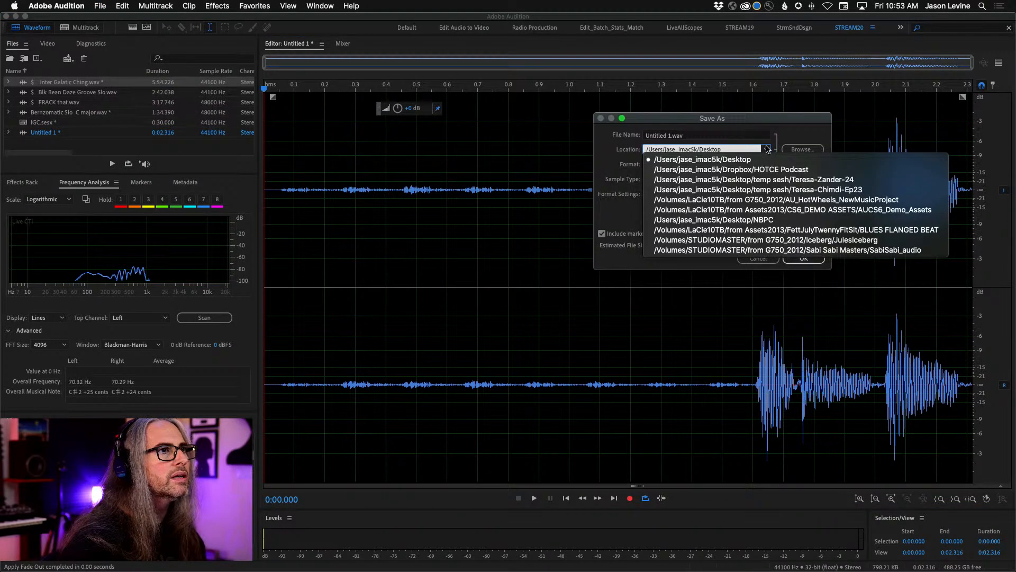
{"action": "left_click", "coordinate": [766, 150]}
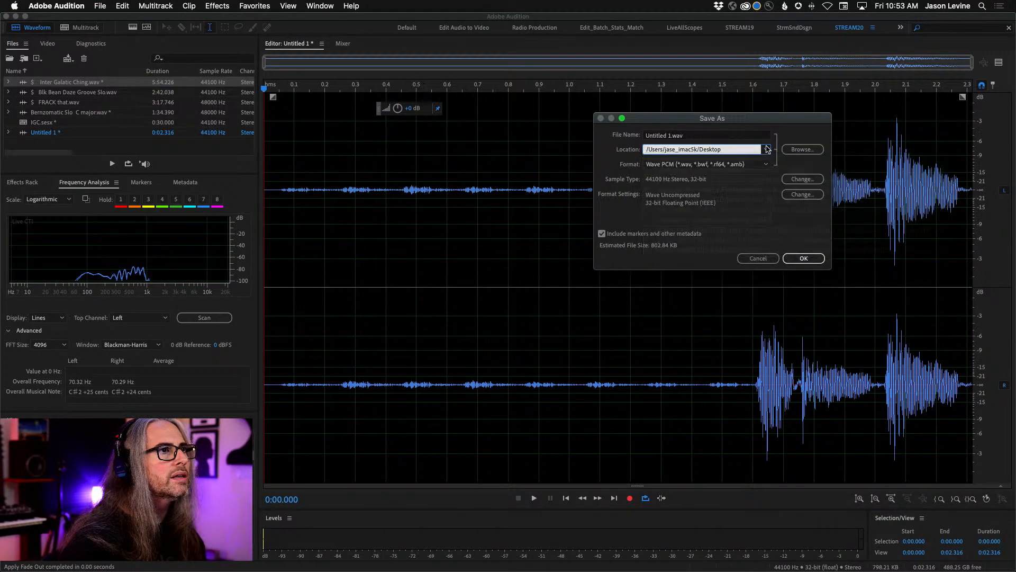
{"action": "left_click", "coordinate": [796, 154]}
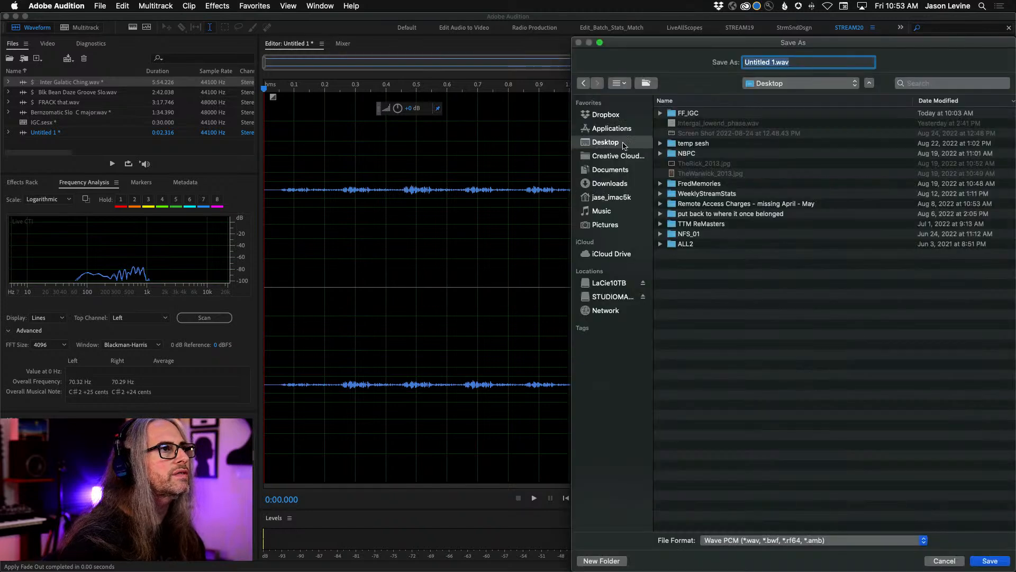
{"action": "double_click", "coordinate": [685, 114]}
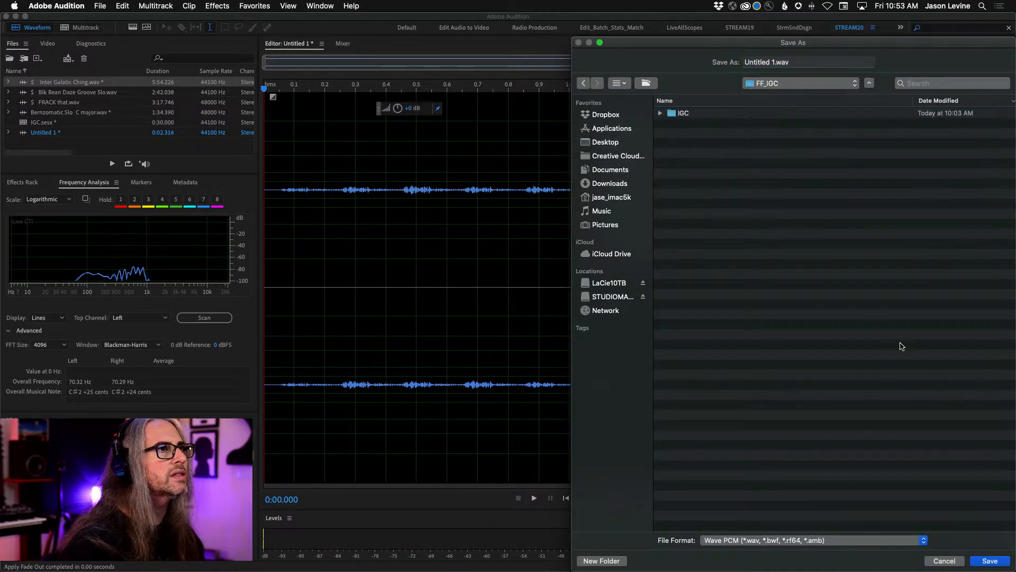
- Name the clip IGC-intro.wav and save it as Wave PCM
{"action": "left_click", "coordinate": [767, 62]}
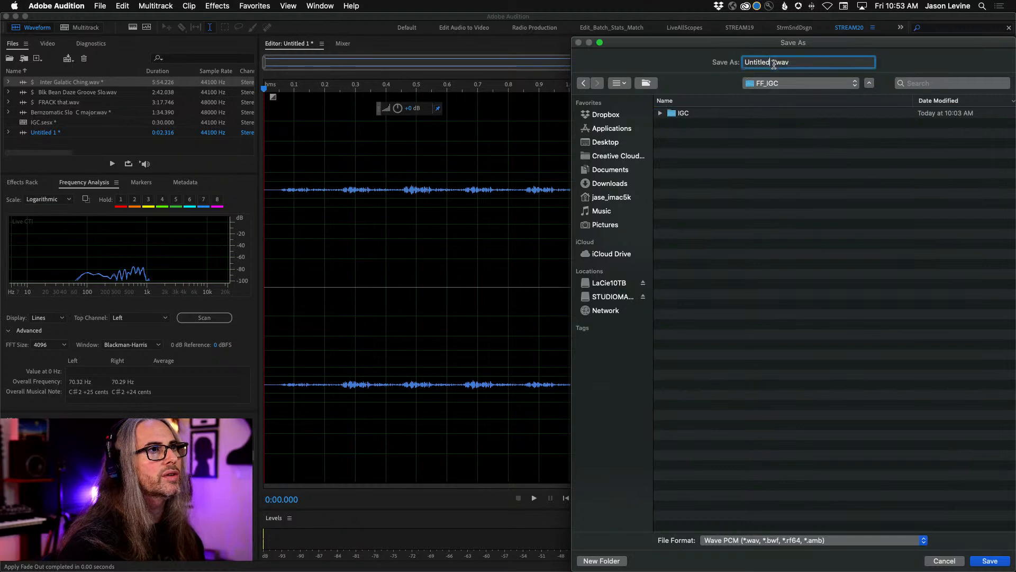
{"action": "left_click_drag", "start_coordinate": [767, 62], "coordinate": [733, 66]}
{"action": "type", "text": "IGC-in"}
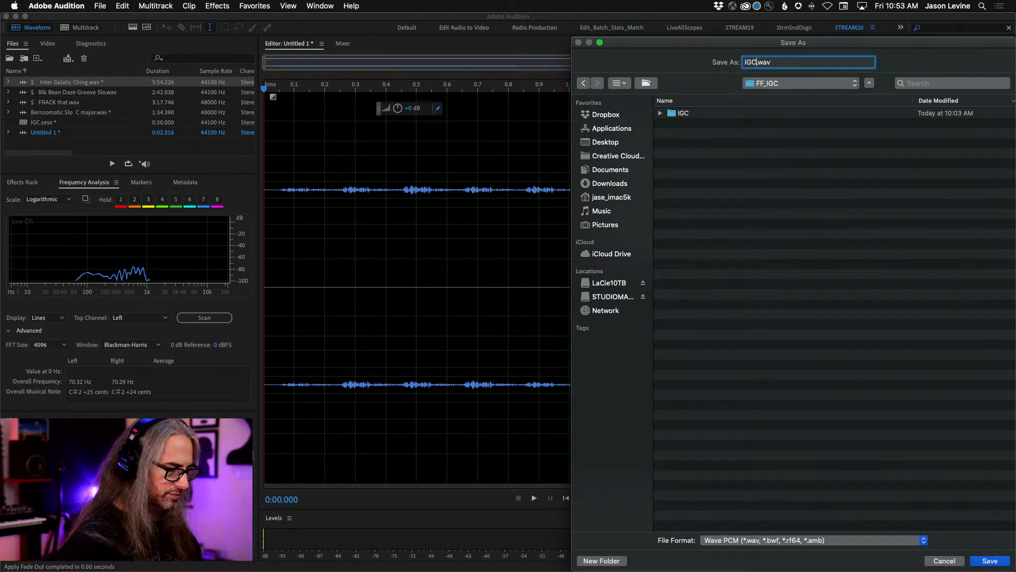
{"action": "type", "text": "tro"}
{"action": "left_click", "coordinate": [990, 559]}
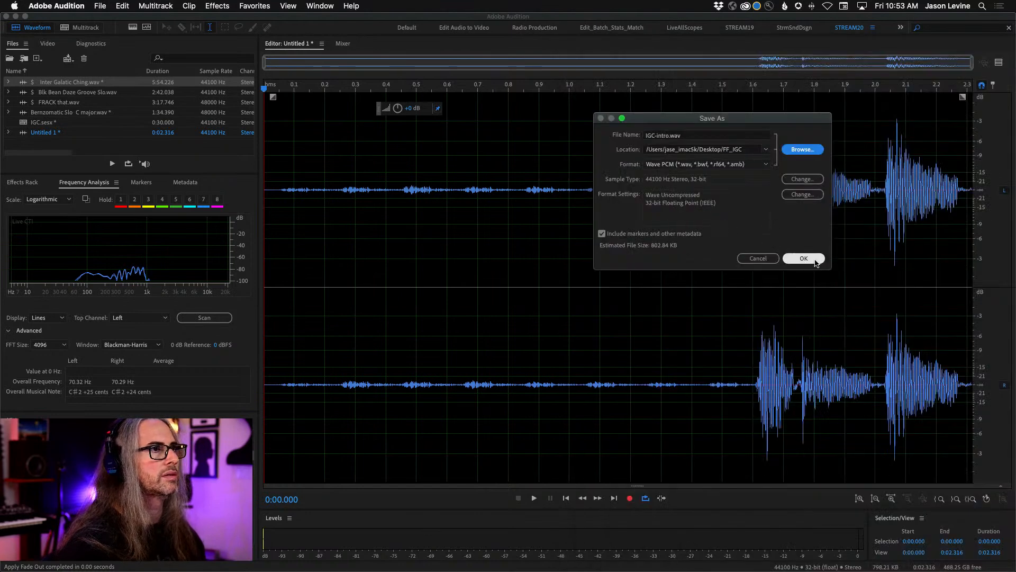
{"action": "left_click", "coordinate": [811, 259]}
- Insert IGC-intro into the IGC multitrack session and move the clip from Track 2 to the start of the IGC - Main Track
{"action": "right_click", "coordinate": [522, 230]}
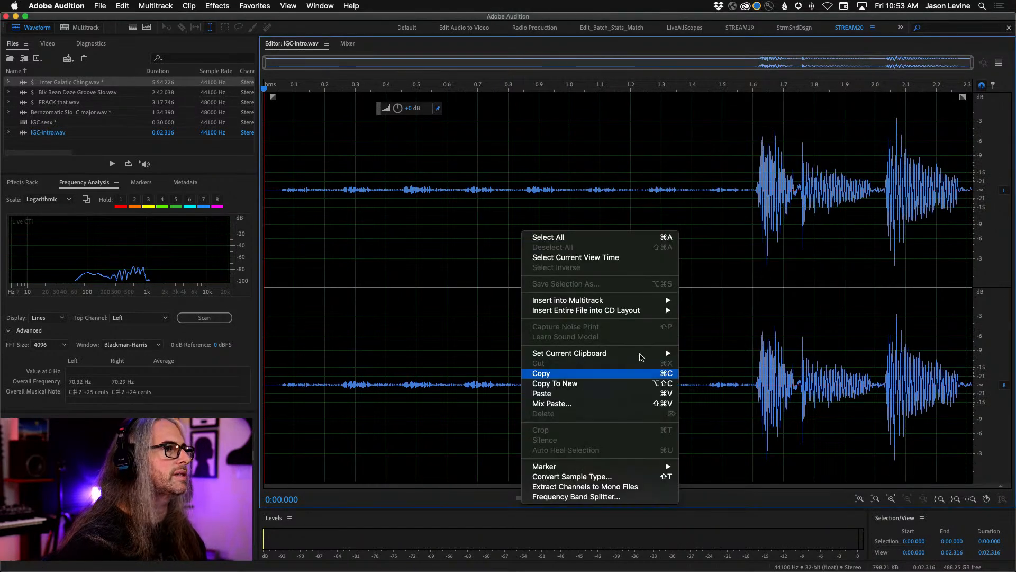
{"action": "mouse_move", "coordinate": [610, 305]}
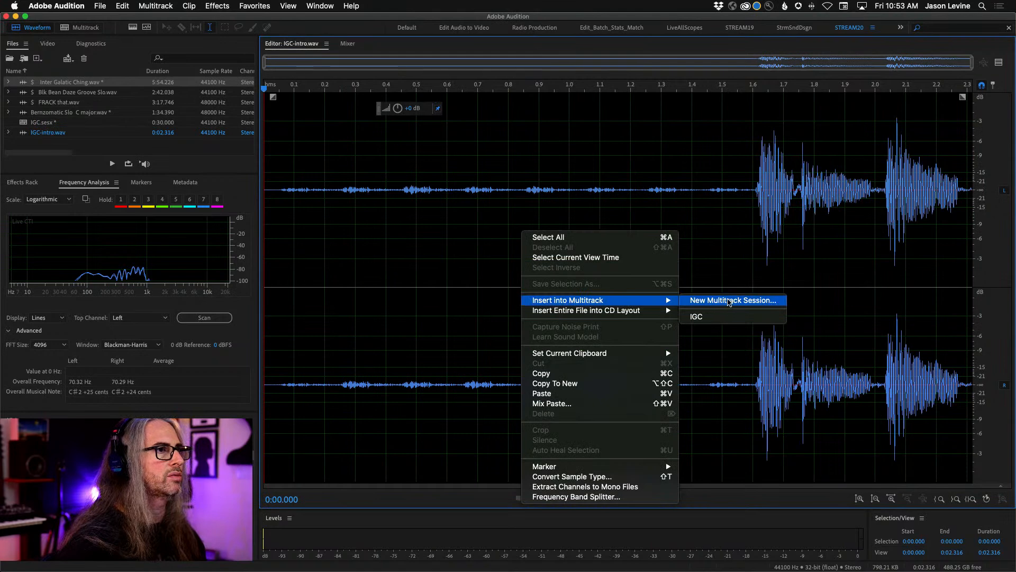
{"action": "left_click", "coordinate": [730, 318]}
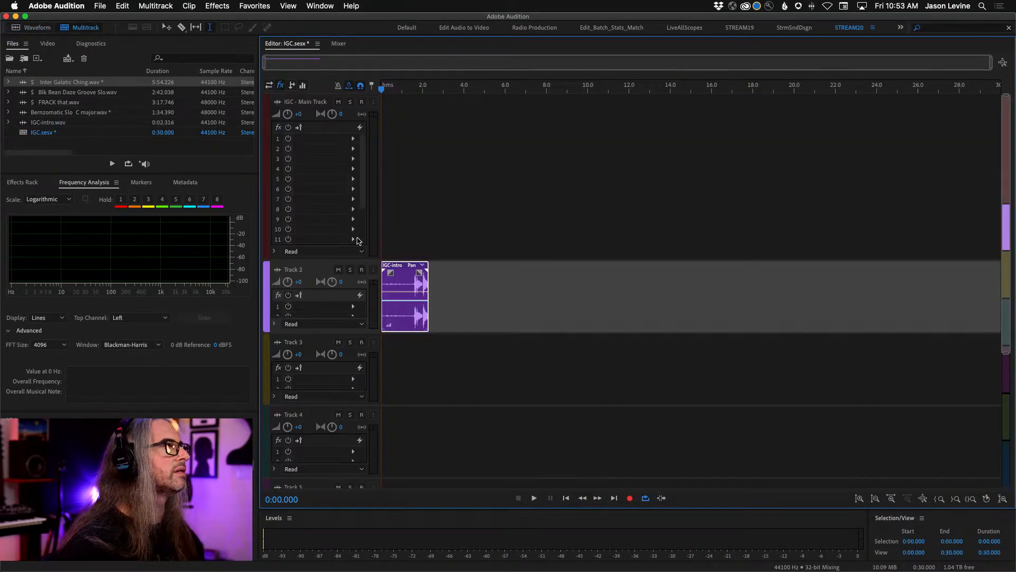
{"action": "key", "text": "v"}
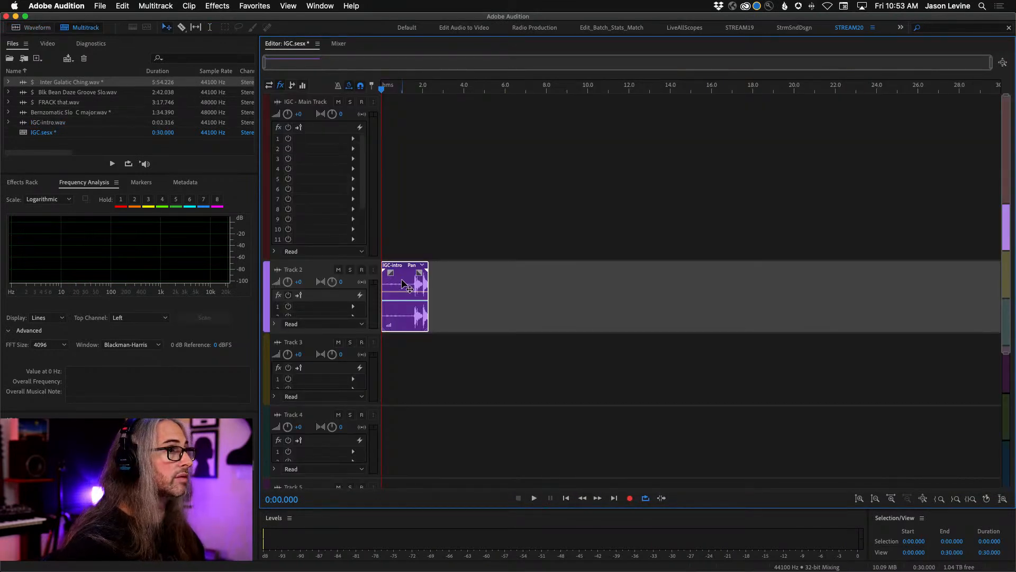
{"action": "left_click_drag", "start_coordinate": [401, 278], "coordinate": [408, 200]}
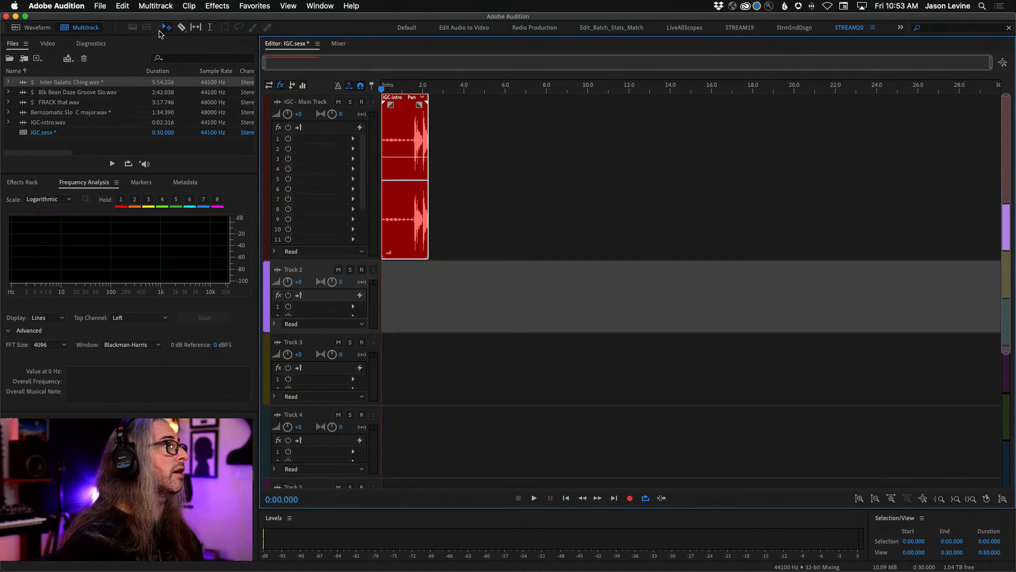
- Reopen Inter Galatic Ching.wav and clear the selection by placing the playhead at 1:12.565, just past the break
{"action": "double_click", "coordinate": [65, 84]}
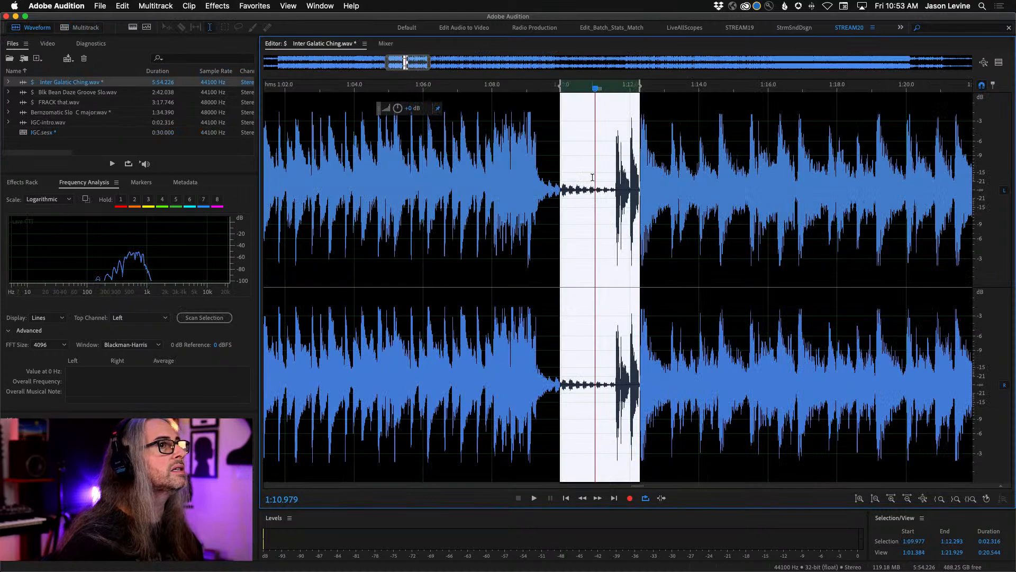
{"action": "scroll", "coordinate": [526, 255], "scroll_direction": "down", "scroll_amount": 6}
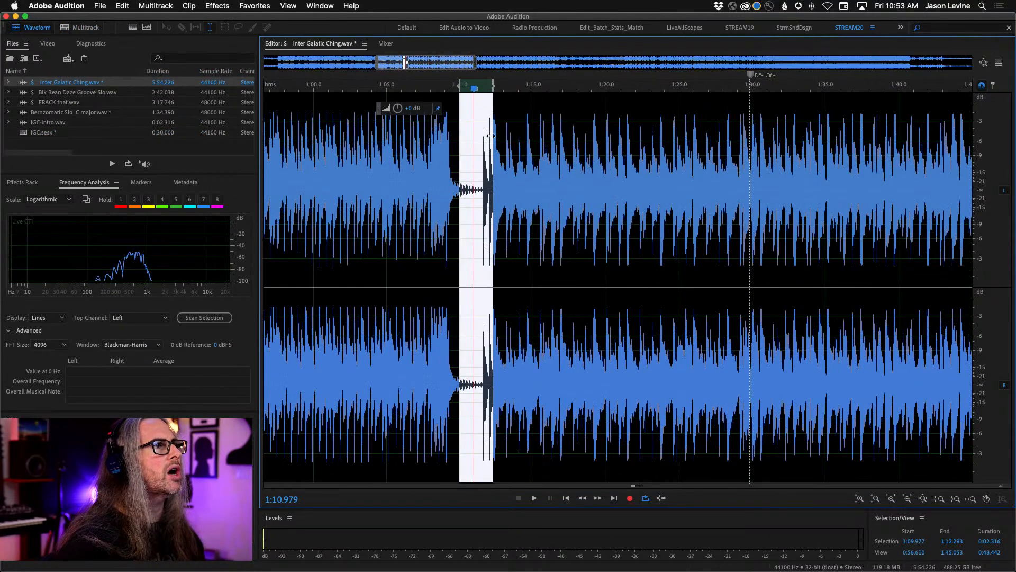
{"action": "left_click", "coordinate": [497, 141]}
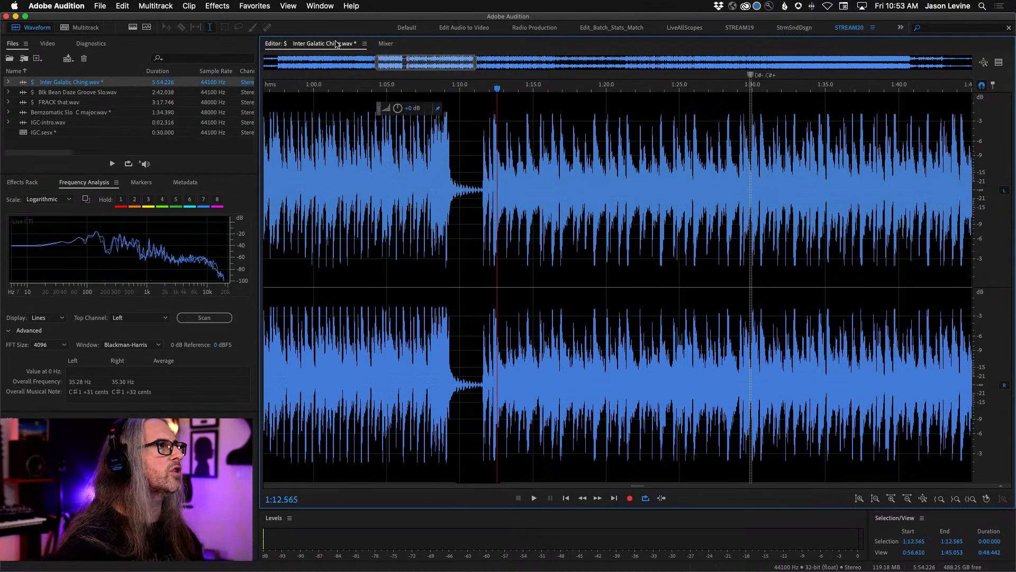
- Show the spectral frequency display, play from 1:12.131 to 1:30.615, and return to the waveform-only view
{"action": "left_click", "coordinate": [132, 28]}
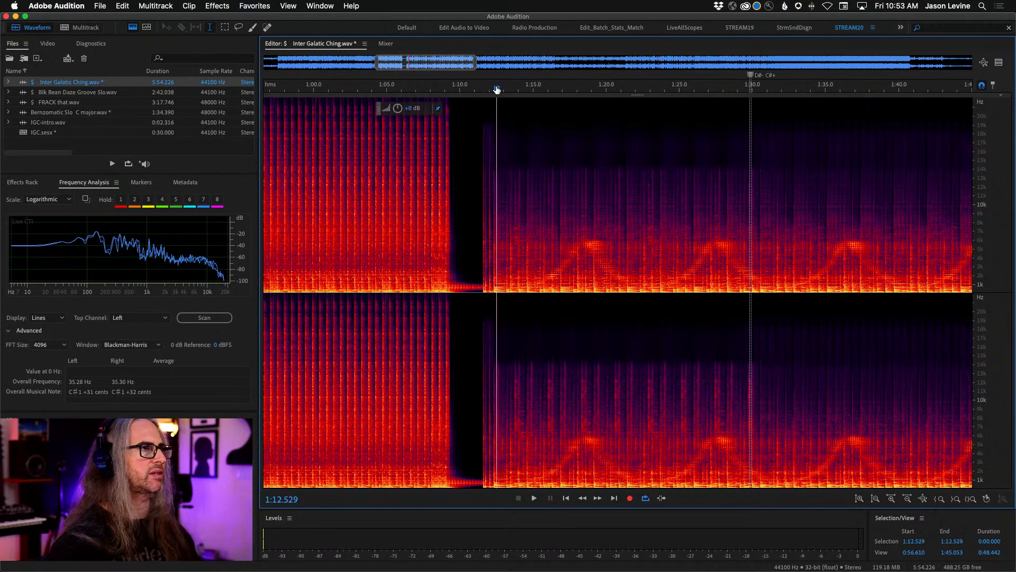
{"action": "left_click_drag", "start_coordinate": [497, 89], "coordinate": [491, 87]}
{"action": "key", "text": "space"}
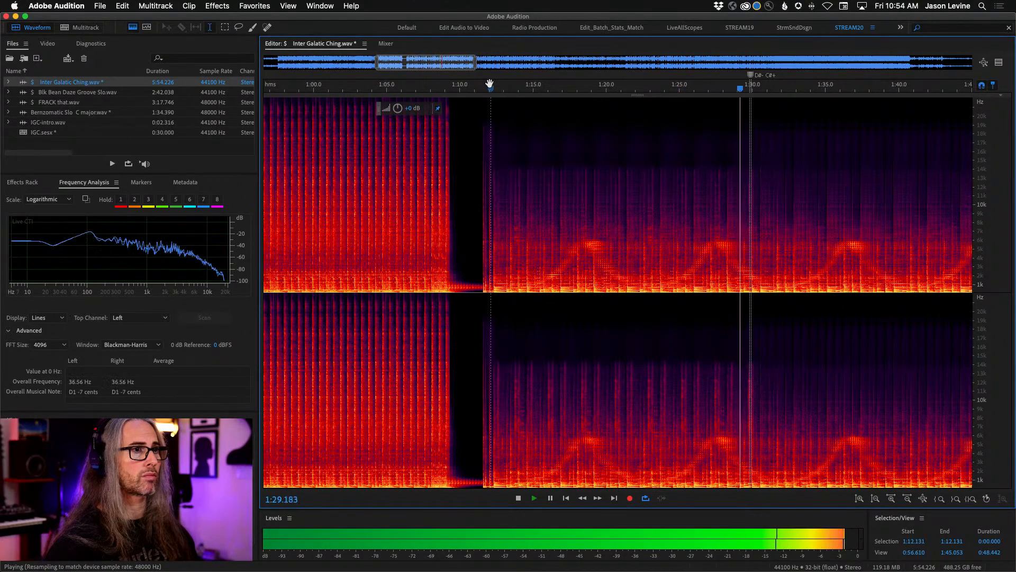
{"action": "key", "text": "space"}
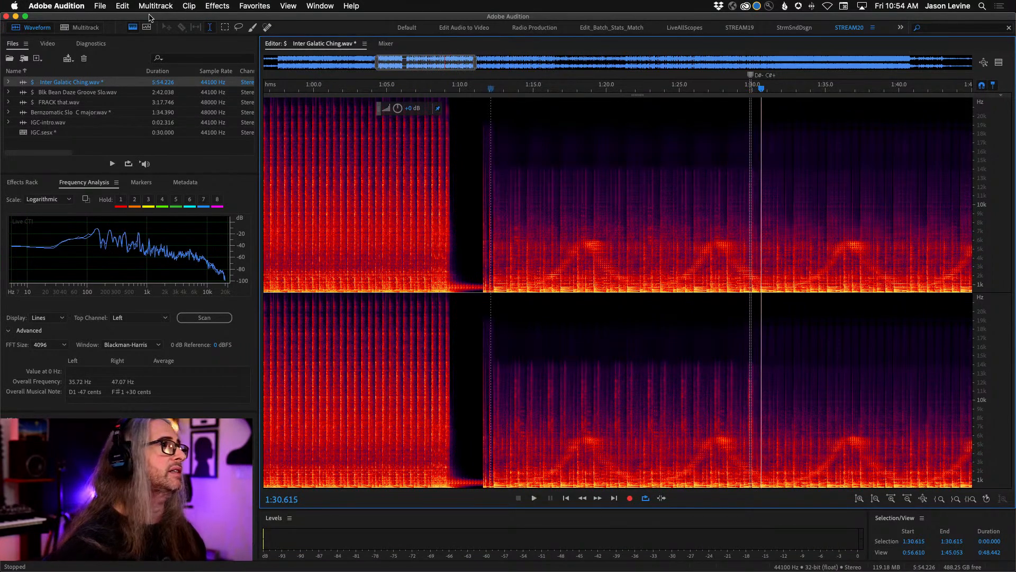
{"action": "left_click", "coordinate": [131, 29]}
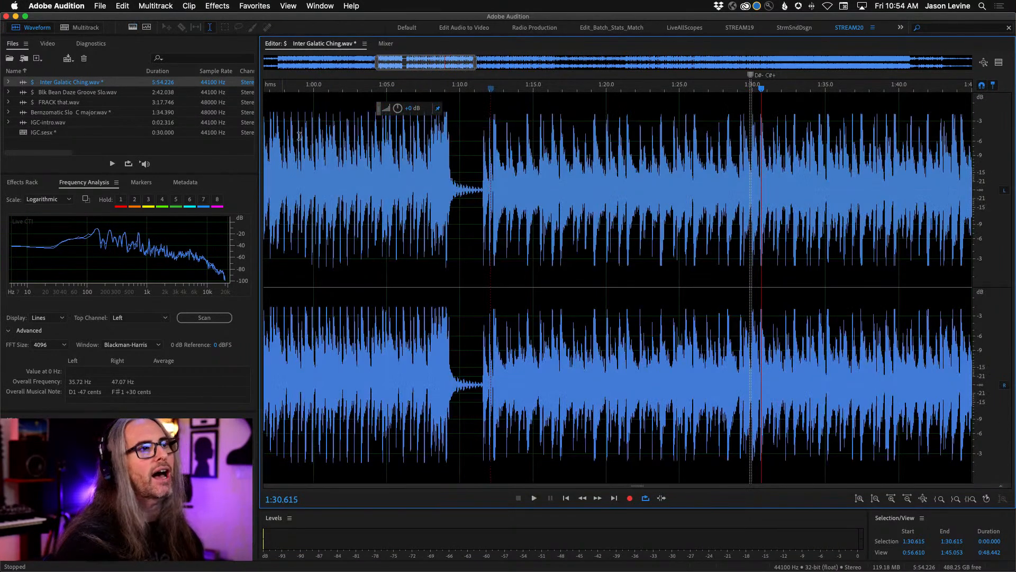
- Select the section following the pickup hits in the waveform, from 1:12.278 to 1:30.529
{"action": "left_click_drag", "start_coordinate": [466, 88], "coordinate": [828, 84]}
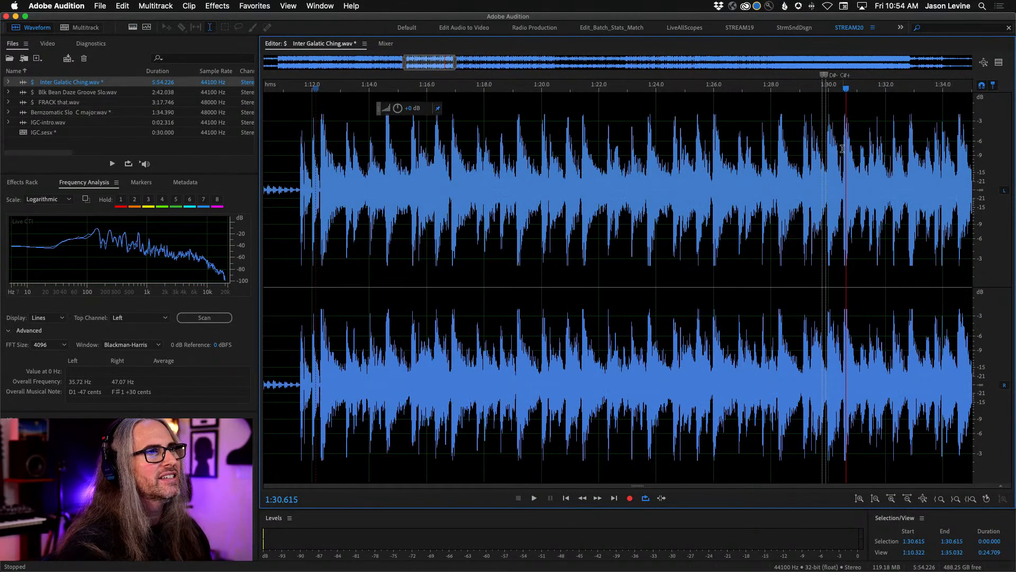
{"action": "left_click_drag", "start_coordinate": [842, 159], "coordinate": [256, 190]}
{"action": "left_click_drag", "start_coordinate": [311, 199], "coordinate": [329, 206]}
{"action": "scroll", "coordinate": [329, 205], "scroll_direction": "down", "scroll_amount": 1}
{"action": "scroll", "coordinate": [330, 206], "scroll_direction": "down", "scroll_amount": 1}
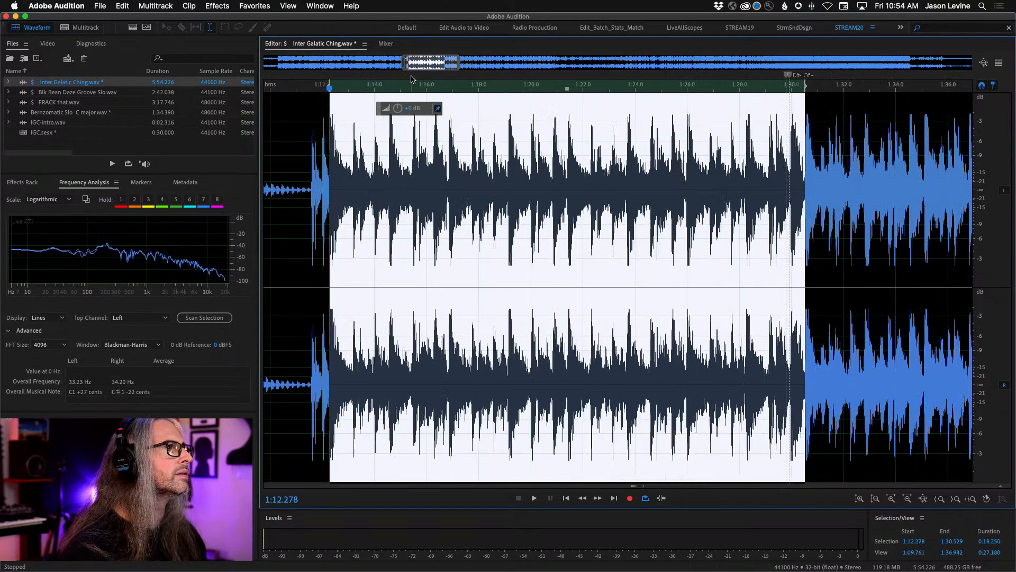
- Fine-tune the selection's edges to start at 1:12.293 and end at 1:30.527
{"action": "scroll", "coordinate": [445, 93], "scroll_direction": "up", "scroll_amount": 4}
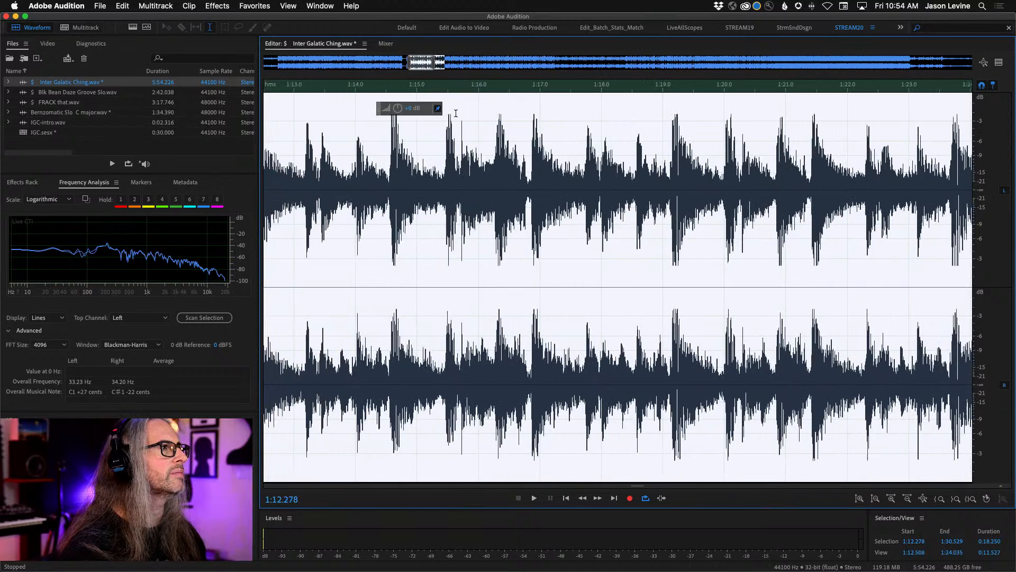
{"action": "scroll", "coordinate": [456, 113], "scroll_direction": "left", "scroll_amount": 3}
{"action": "left_click_drag", "start_coordinate": [338, 84], "coordinate": [339, 84]}
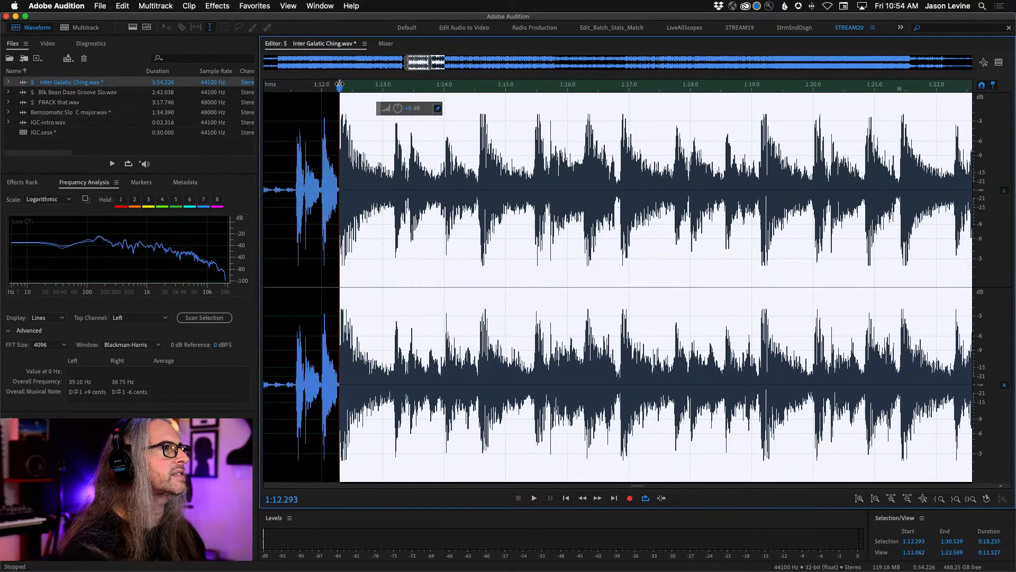
{"action": "scroll", "coordinate": [606, 188], "scroll_direction": "right", "scroll_amount": 15}
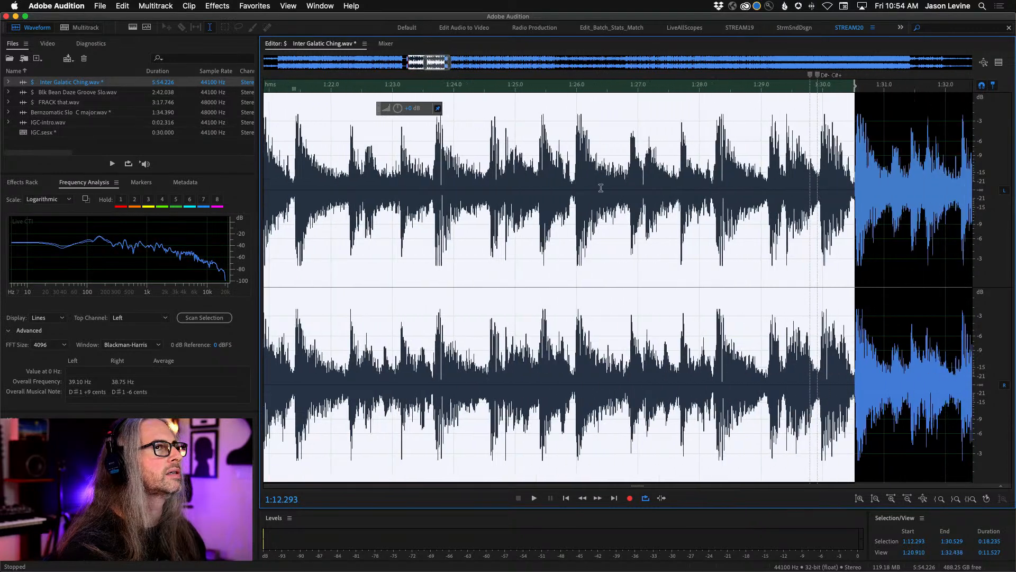
{"action": "left_click_drag", "start_coordinate": [845, 86], "coordinate": [846, 85]}
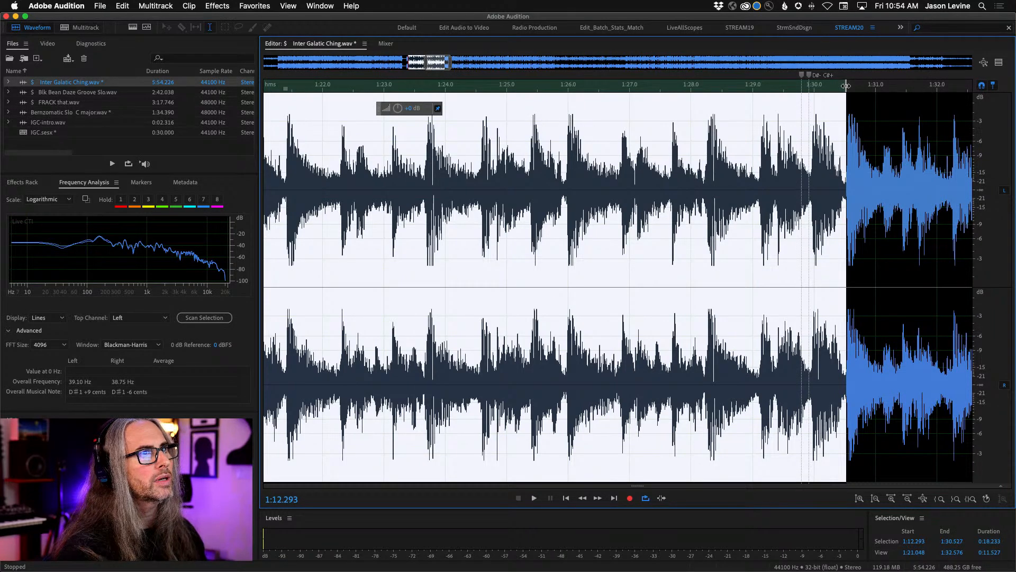
- Play the selected section in a loop to check its loop point, and stop at 1:14.288
{"action": "scroll", "coordinate": [540, 94], "scroll_direction": "down", "scroll_amount": 5}
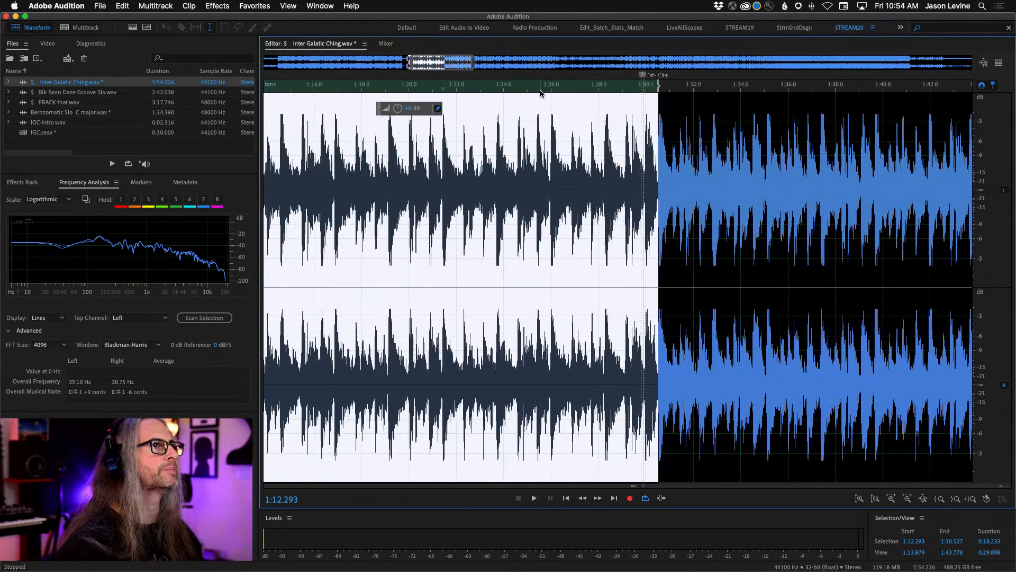
{"action": "key", "text": "space"}
{"action": "scroll", "coordinate": [540, 94], "scroll_direction": "down", "scroll_amount": 1}
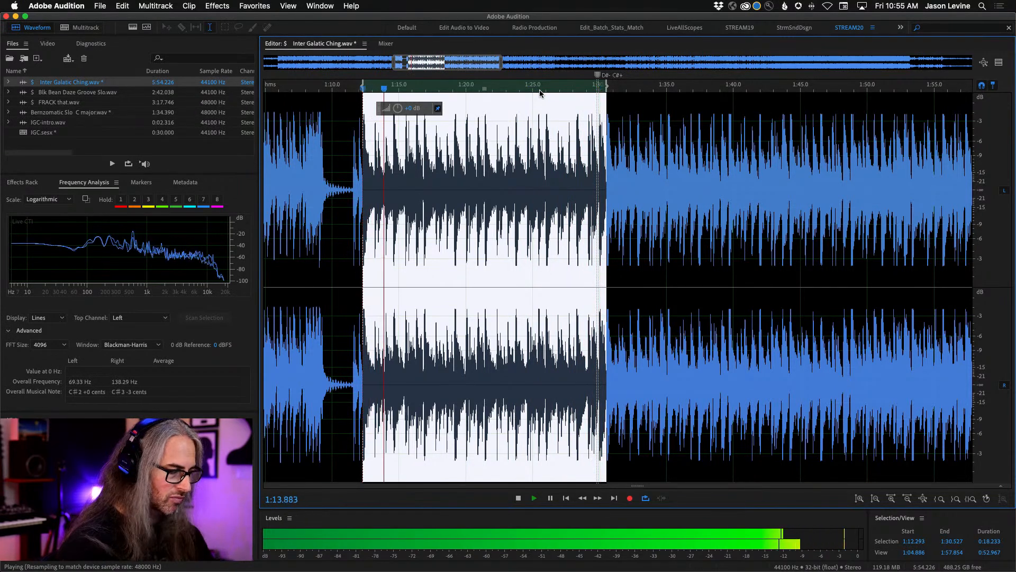
{"action": "key", "text": "space"}
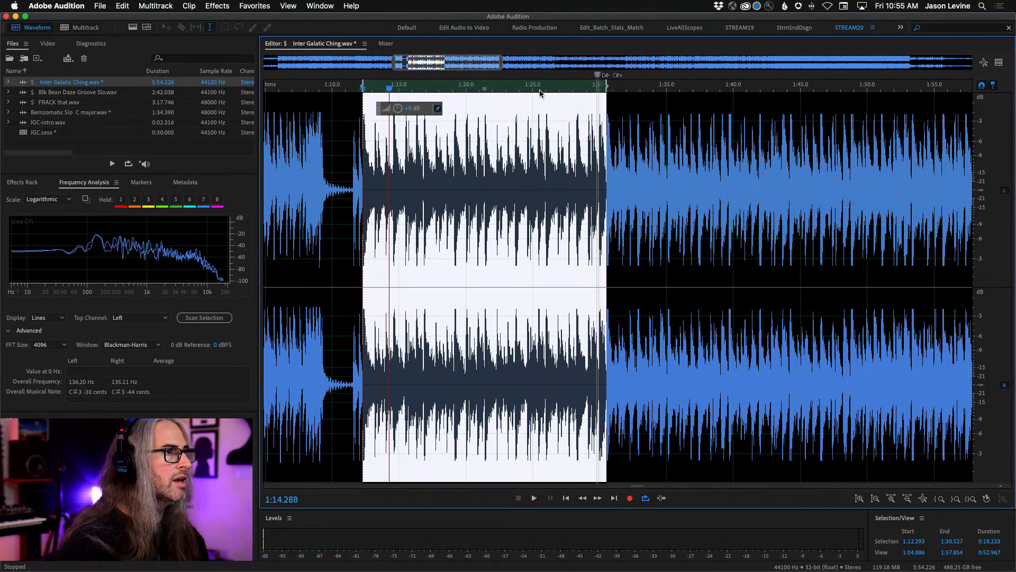
- Copy the selected section to a new audio file and save it as IGC-Section1.wav in the FF_IGC folder
{"action": "right_click", "coordinate": [486, 228]}
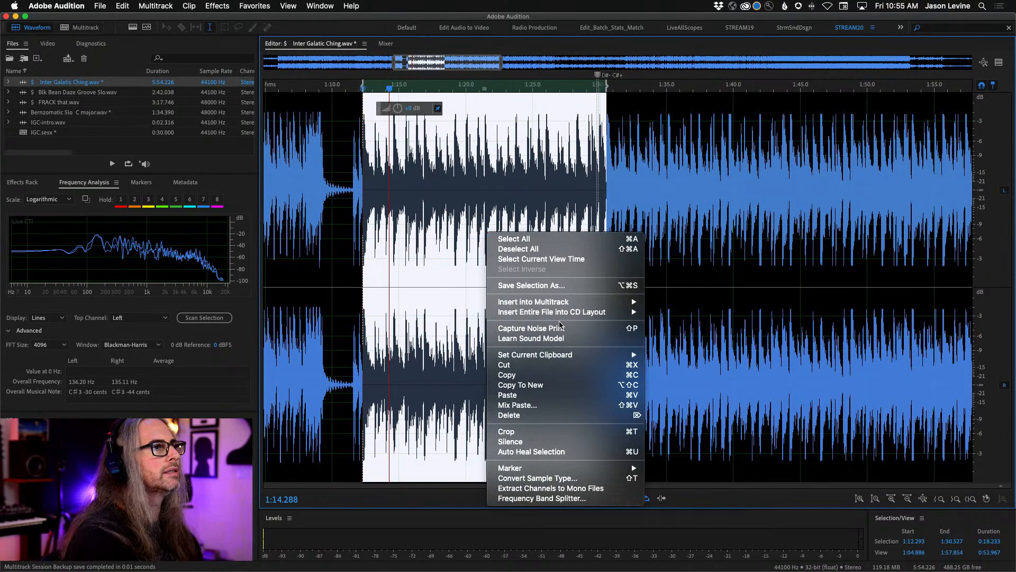
{"action": "mouse_move", "coordinate": [565, 360]}
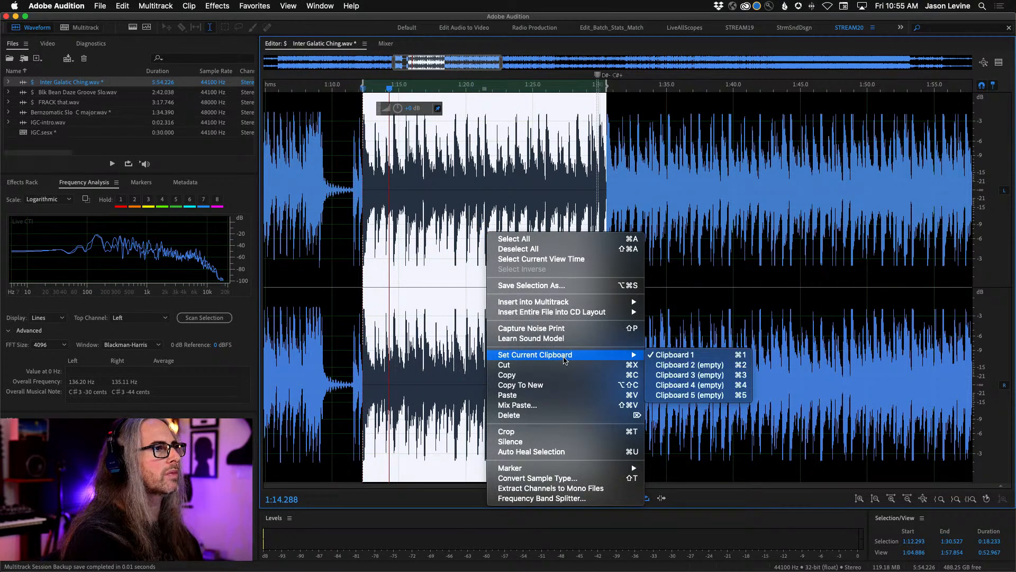
{"action": "left_click", "coordinate": [568, 387]}
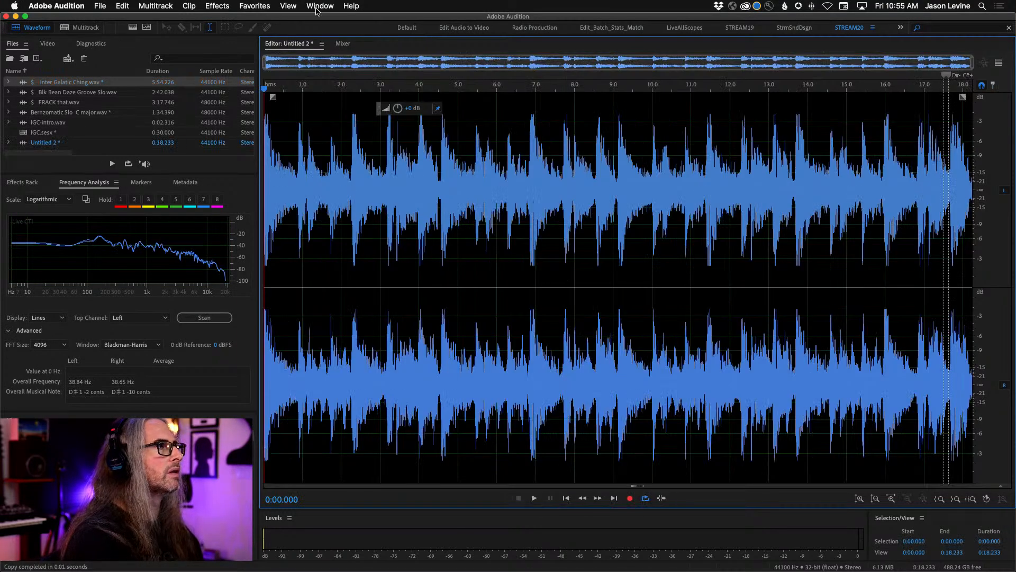
{"action": "left_click", "coordinate": [98, 6]}
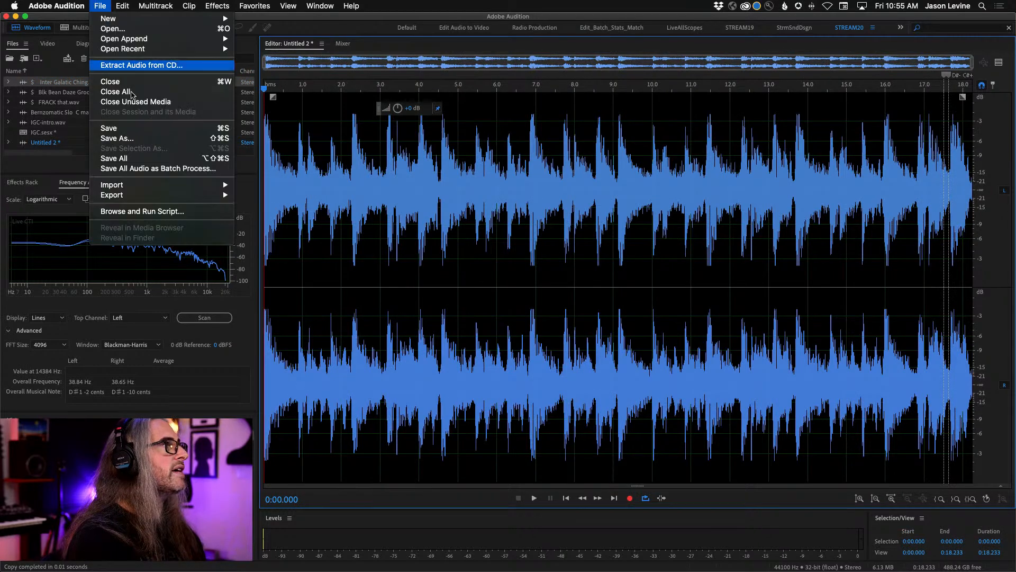
{"action": "left_click", "coordinate": [169, 142]}
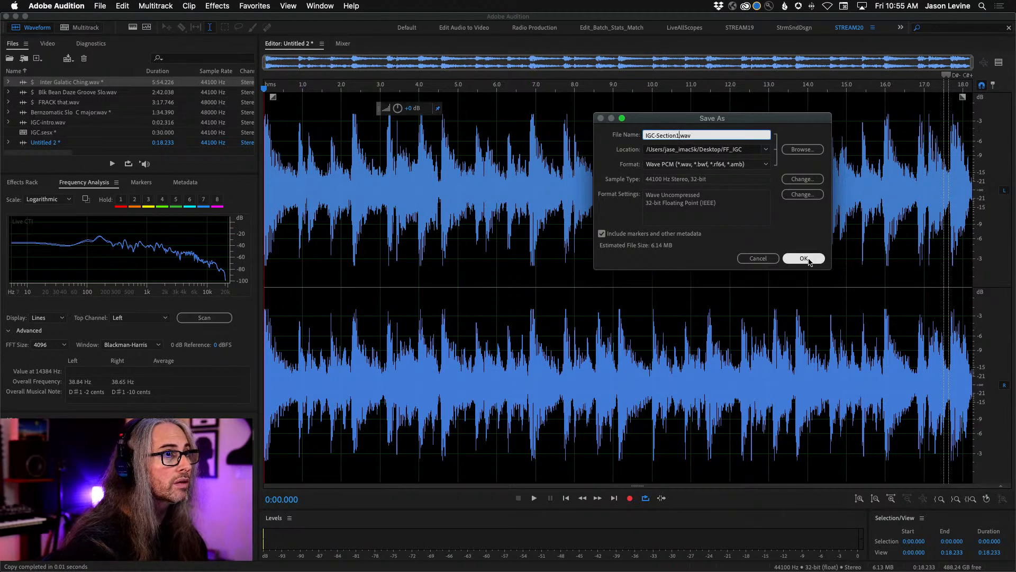
{"action": "left_click", "coordinate": [809, 260]}
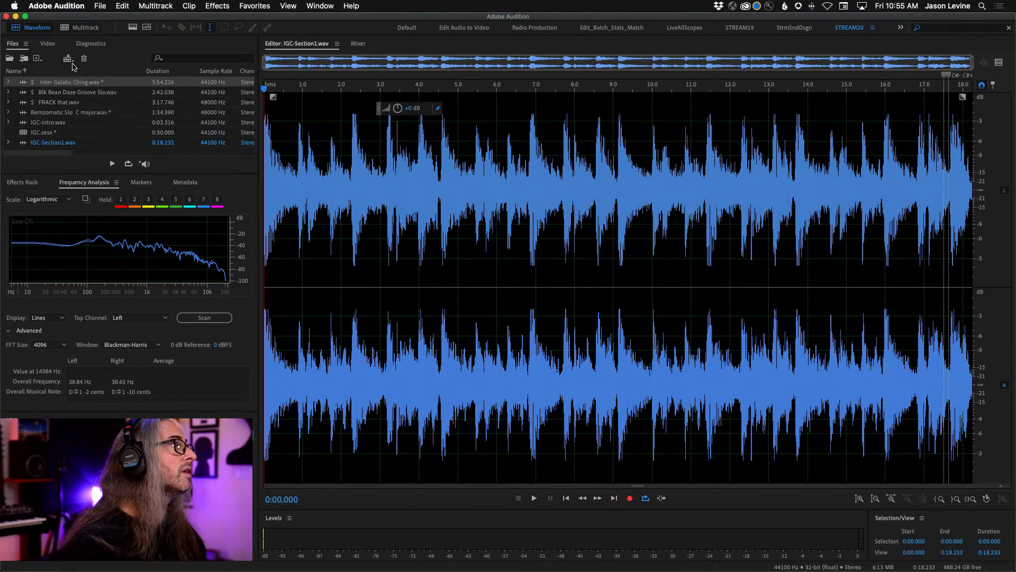
- Place IGC-Section1.wav directly after the intro clip on the session's main track and play the transition from 0:01.895
{"action": "left_click", "coordinate": [86, 28]}
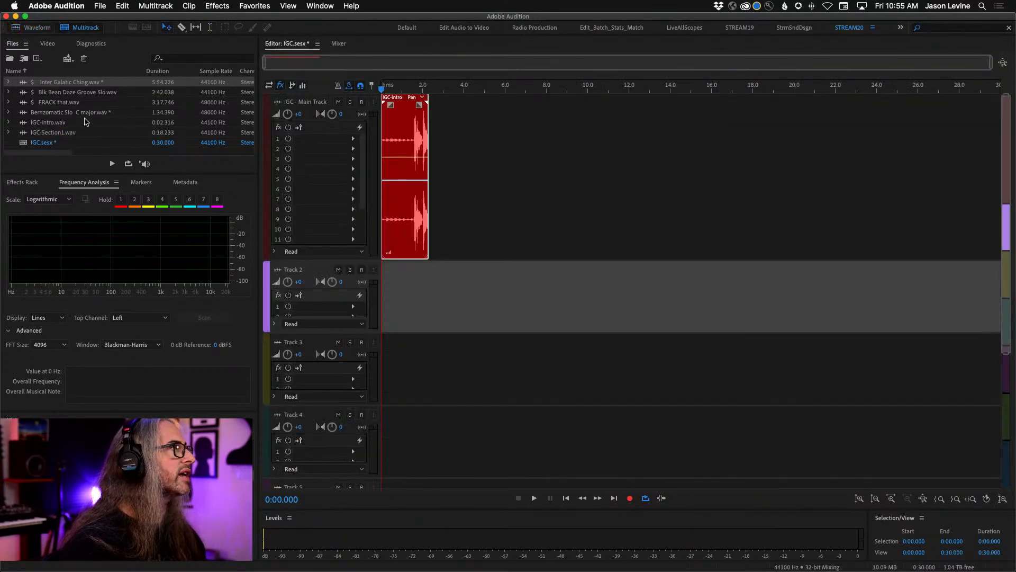
{"action": "left_click_drag", "start_coordinate": [27, 136], "coordinate": [429, 195]}
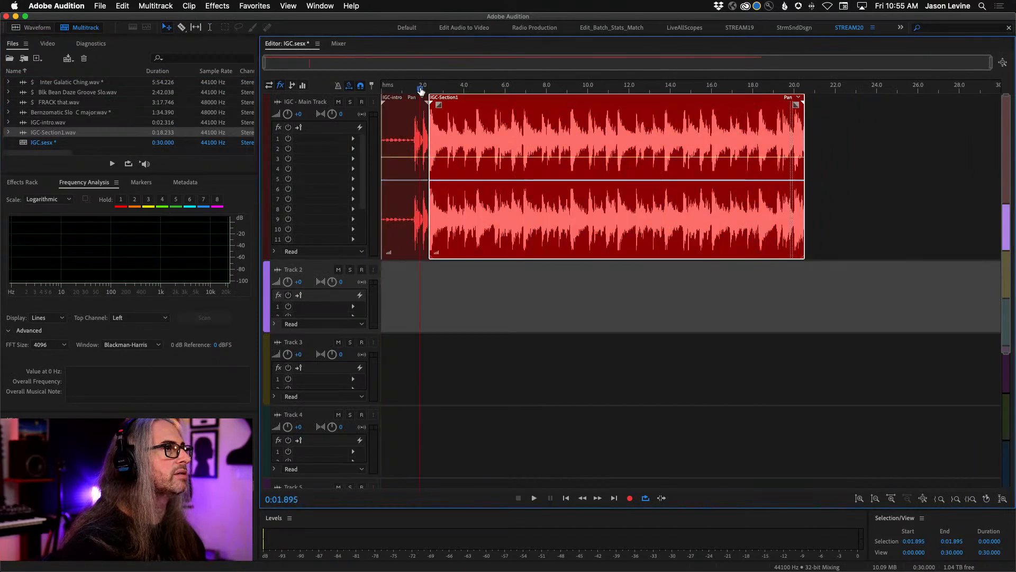
{"action": "left_click", "coordinate": [420, 90]}
{"action": "key", "text": "space"}
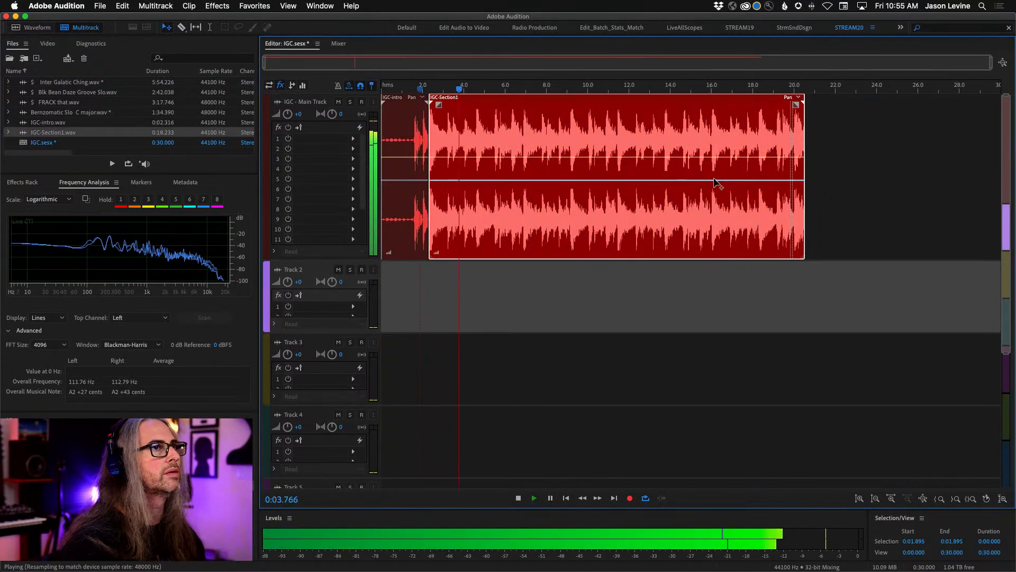
{"action": "key", "text": "space"}
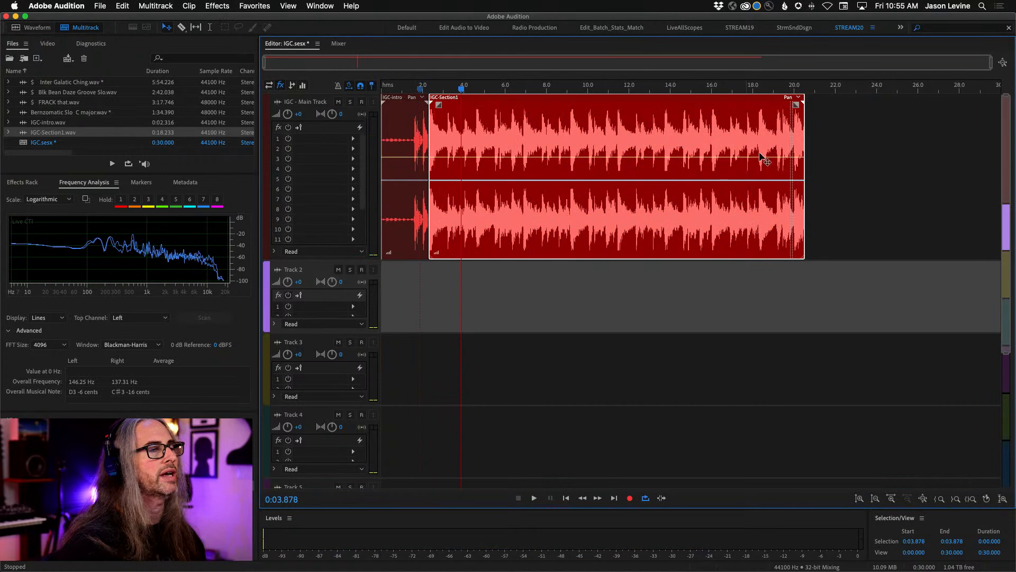
- Enable looping on the IGC-Section1 clip, extend it to about 0:38, and shorten it back to one repetition
{"action": "right_click", "coordinate": [718, 124]}
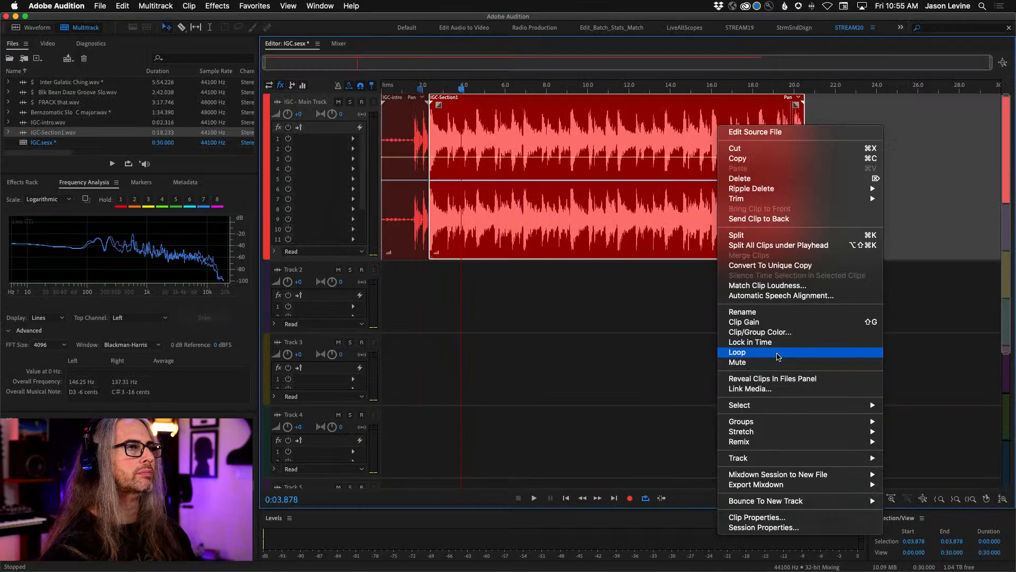
{"action": "left_click", "coordinate": [778, 356]}
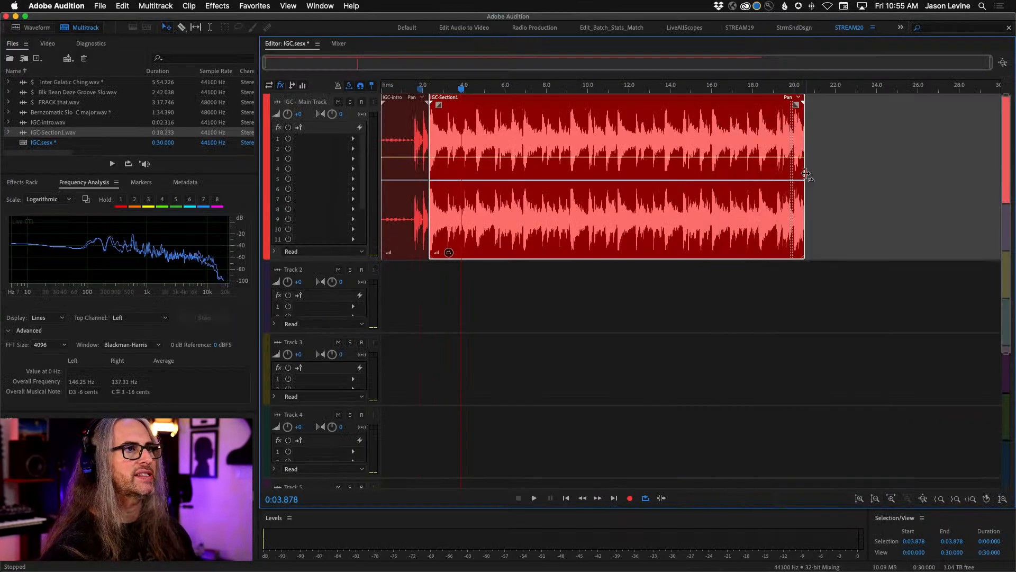
{"action": "left_click", "coordinate": [807, 173]}
{"action": "left_click_drag", "start_coordinate": [805, 167], "coordinate": [820, 200]}
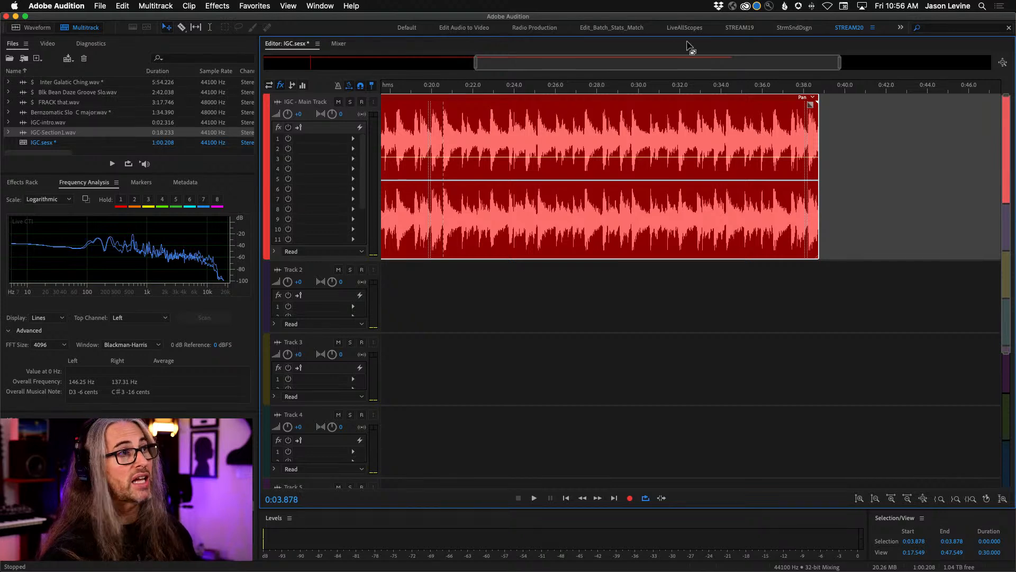
{"action": "left_click_drag", "start_coordinate": [475, 62], "coordinate": [231, 57]}
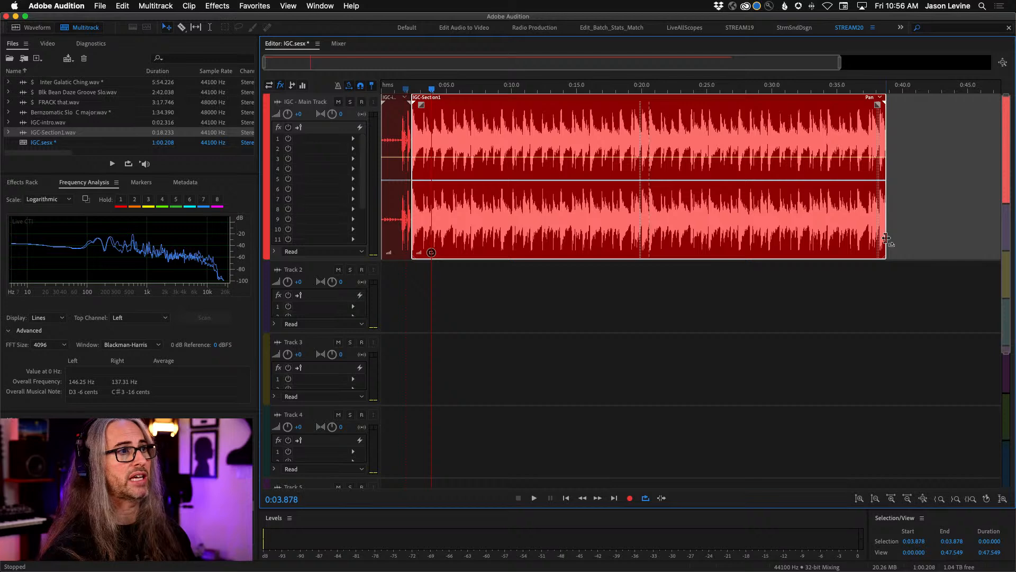
{"action": "left_click_drag", "start_coordinate": [882, 239], "coordinate": [653, 224]}
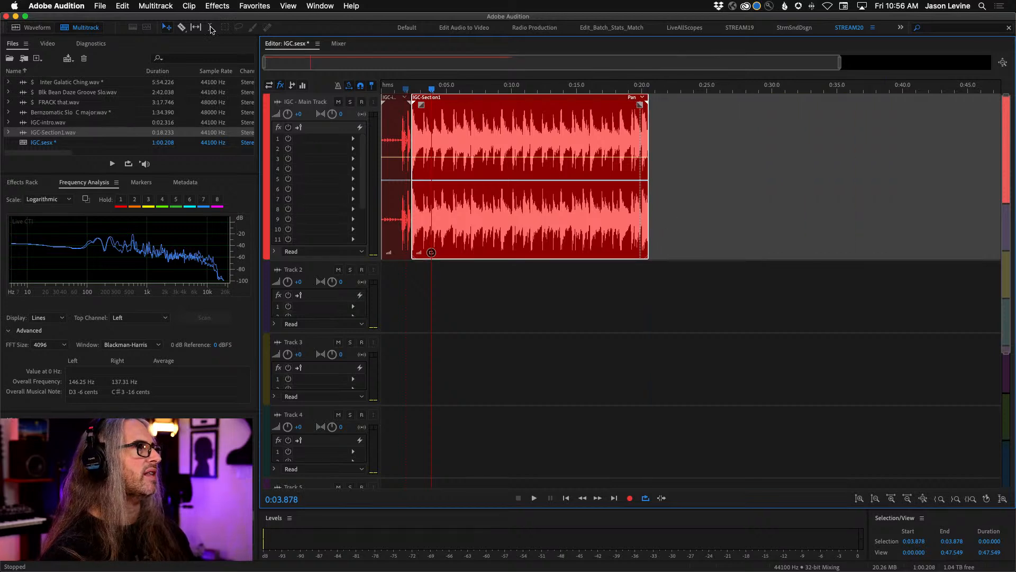
- Open Inter Galatic Ching.wav in the spectral frequency display and play it from 1:48.599
{"action": "double_click", "coordinate": [54, 83]}
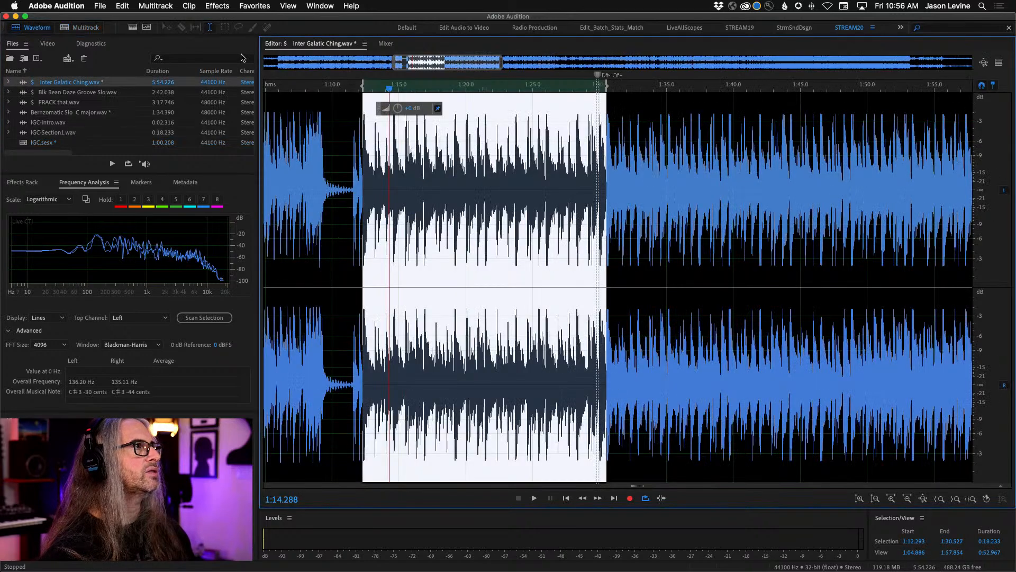
{"action": "left_click", "coordinate": [133, 27]}
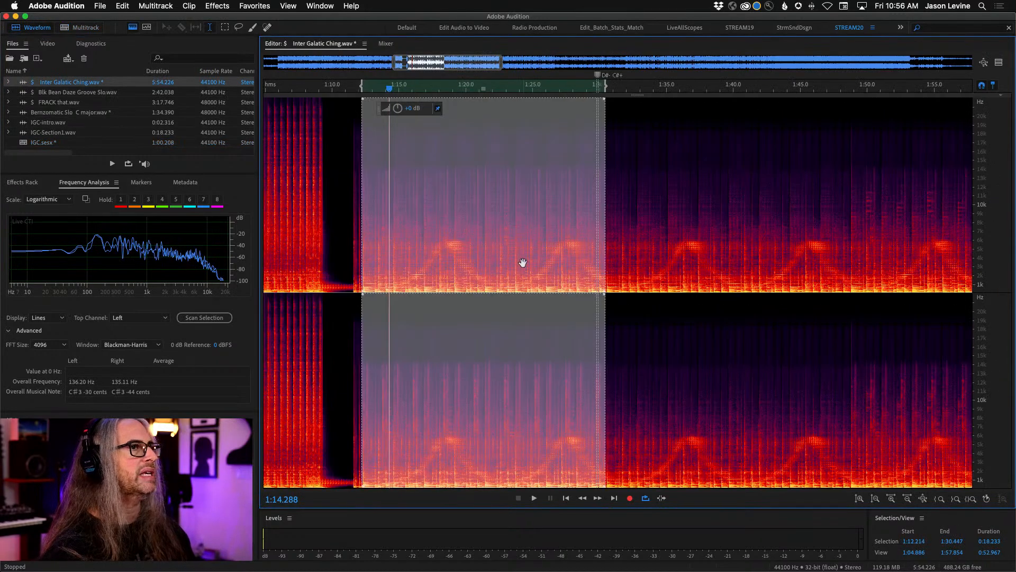
{"action": "scroll", "coordinate": [522, 263], "scroll_direction": "down", "scroll_amount": 5}
{"action": "left_click", "coordinate": [574, 273]}
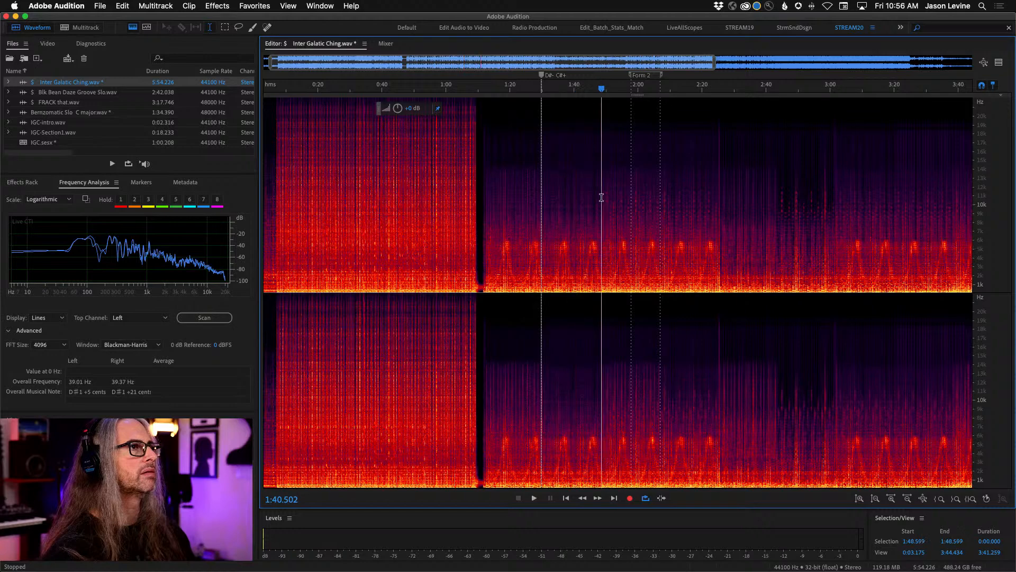
{"action": "key", "text": "space"}
{"action": "left_click", "coordinate": [602, 220]}
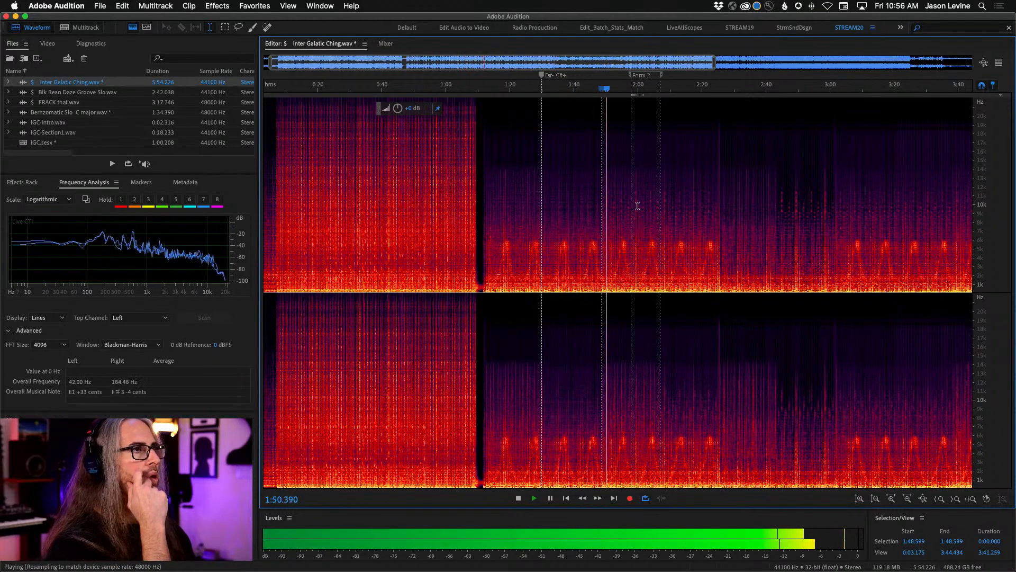
{"action": "left_click_drag", "start_coordinate": [586, 87], "coordinate": [699, 87]}
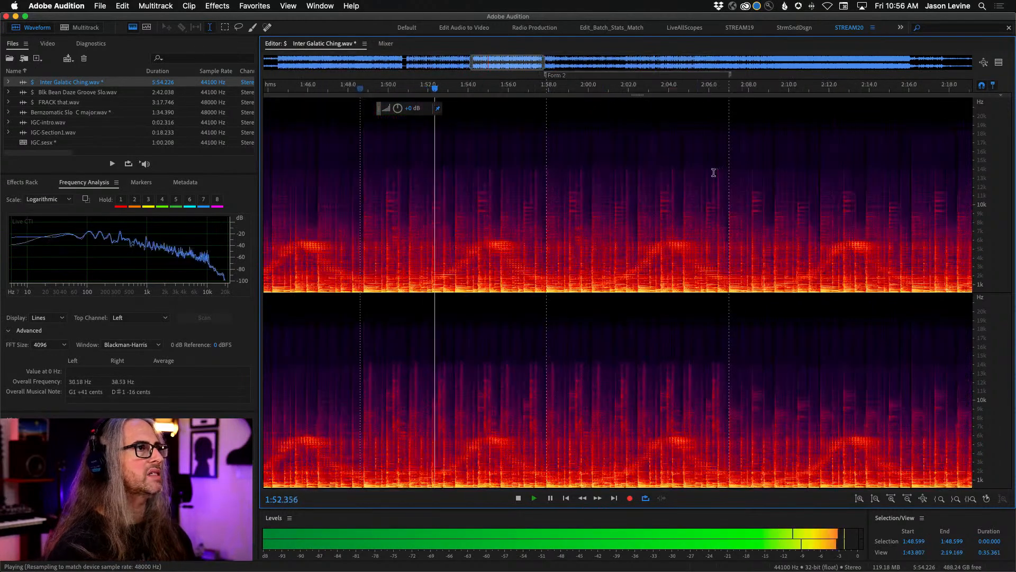
- Stop playback and select the section from 1:48.799 to 2:07.021 in the spectral display
{"action": "left_click", "coordinate": [363, 234]}
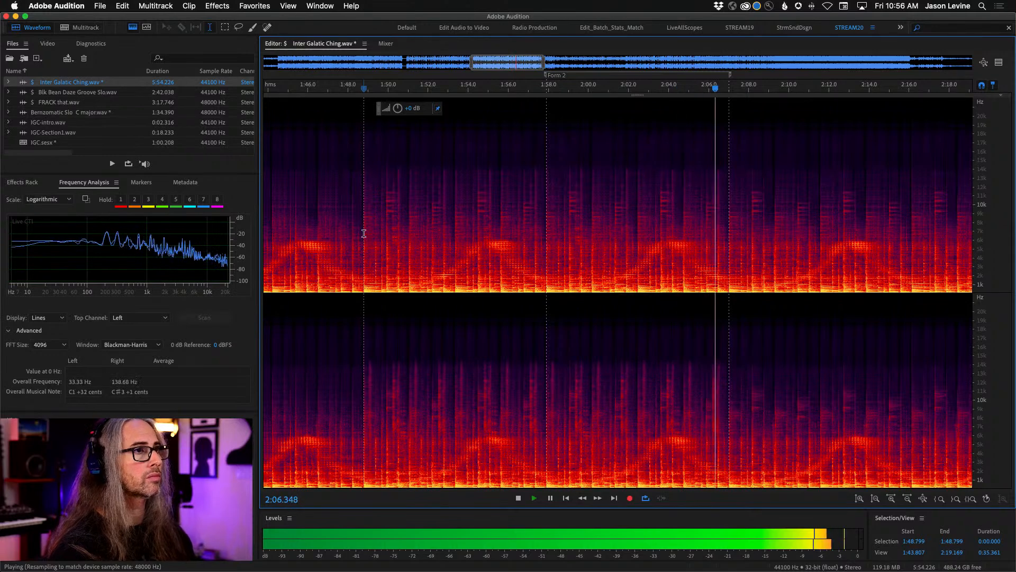
{"action": "key", "text": "space"}
{"action": "left_click_drag", "start_coordinate": [364, 234], "coordinate": [729, 241]}
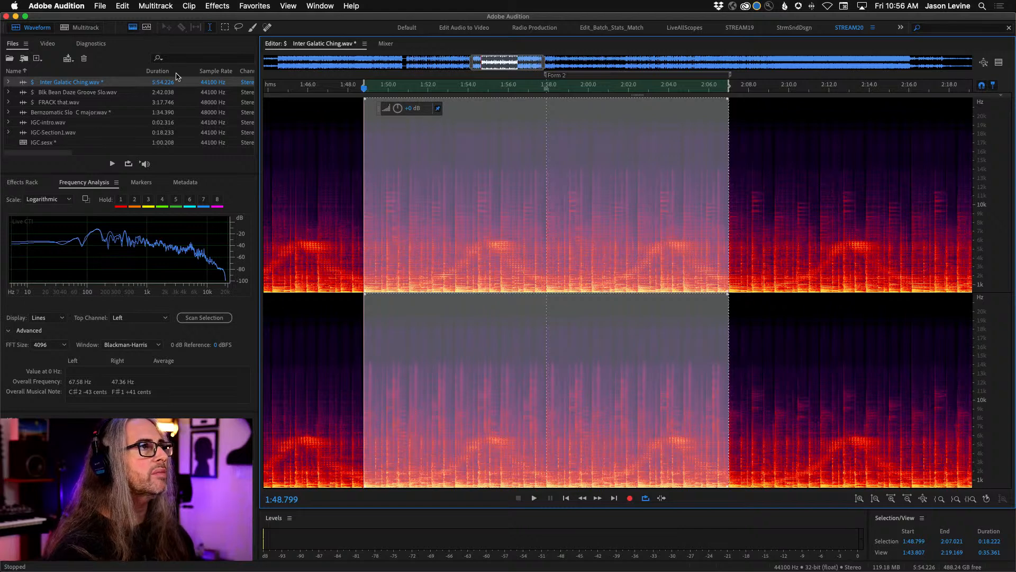
- Loop the selected section from about 2:04 to check its loop point, returning to the waveform-only view, and stop at 1:54.675
{"action": "key", "text": "space"}
{"action": "left_click_drag", "start_coordinate": [386, 90], "coordinate": [670, 96]}
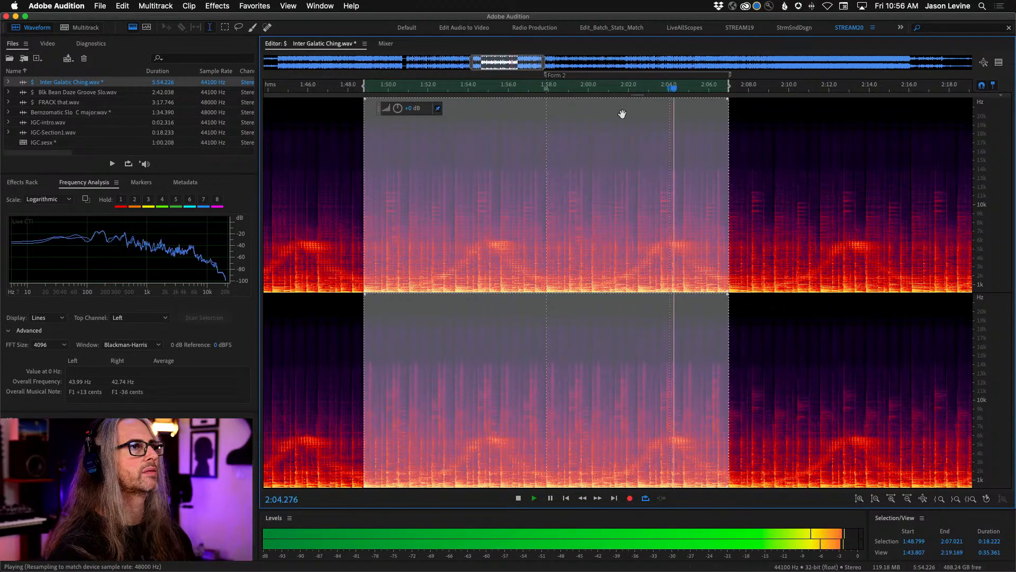
{"action": "left_click", "coordinate": [133, 28]}
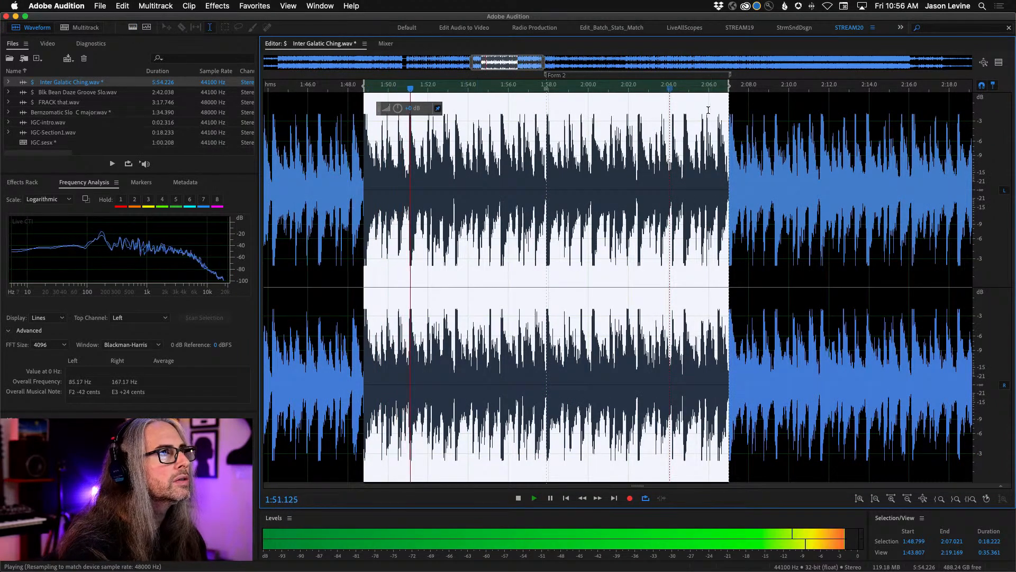
{"action": "scroll", "coordinate": [692, 94], "scroll_direction": "up", "scroll_amount": 3}
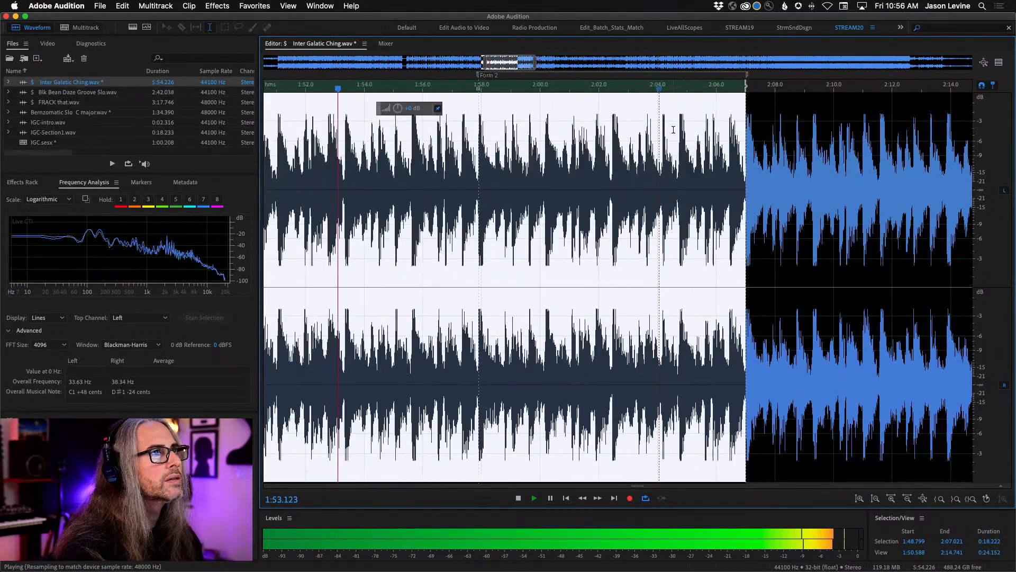
{"action": "scroll", "coordinate": [673, 129], "scroll_direction": "left", "scroll_amount": 2}
{"action": "key", "text": "space"}
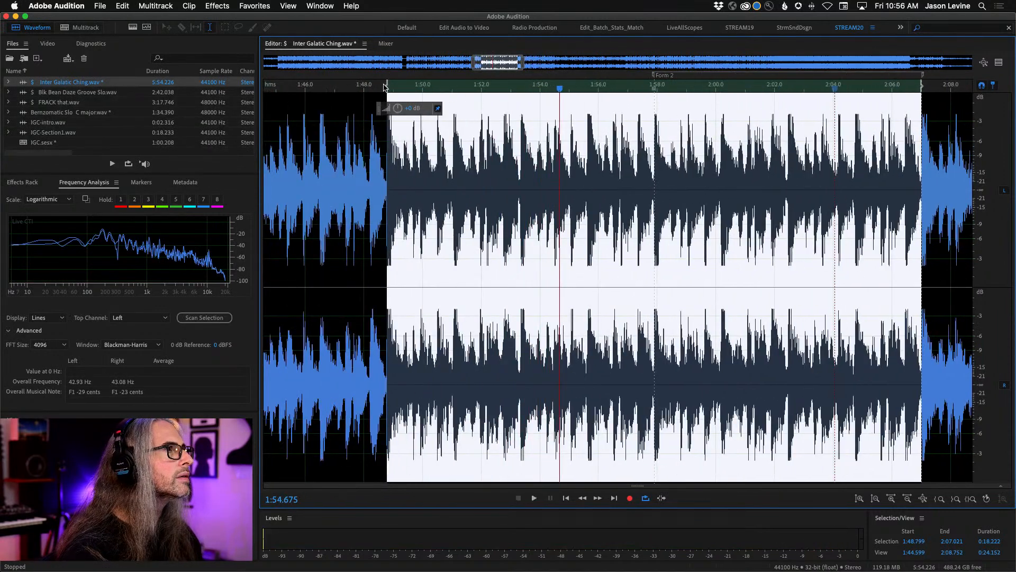
- Move the selection's start to 1:48.784, replay the loop point from near the selection's end, and stop at 1:49.458
{"action": "left_click_drag", "start_coordinate": [386, 86], "coordinate": [386, 85]}
{"action": "key", "text": "space"}
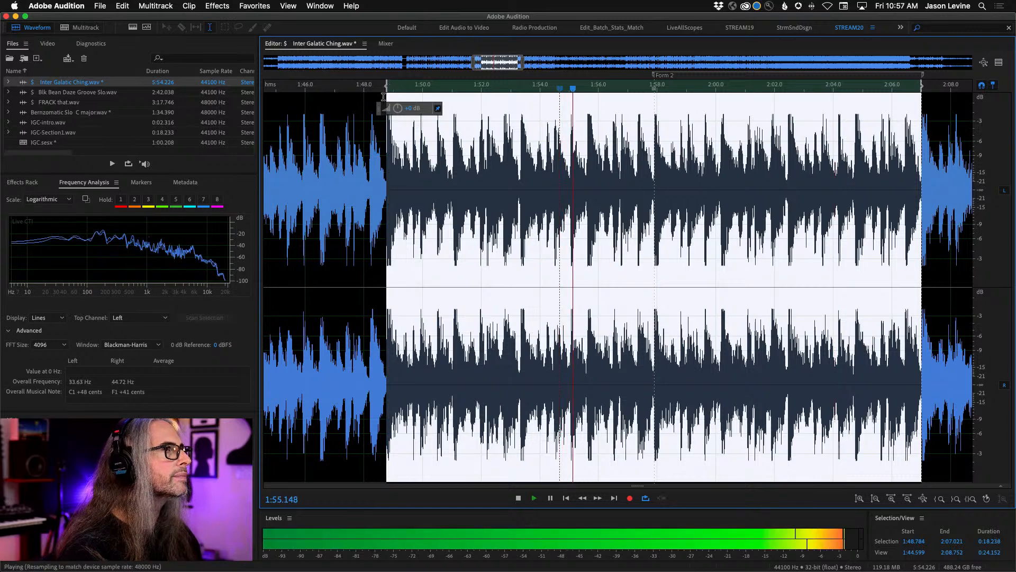
{"action": "left_click", "coordinate": [861, 132]}
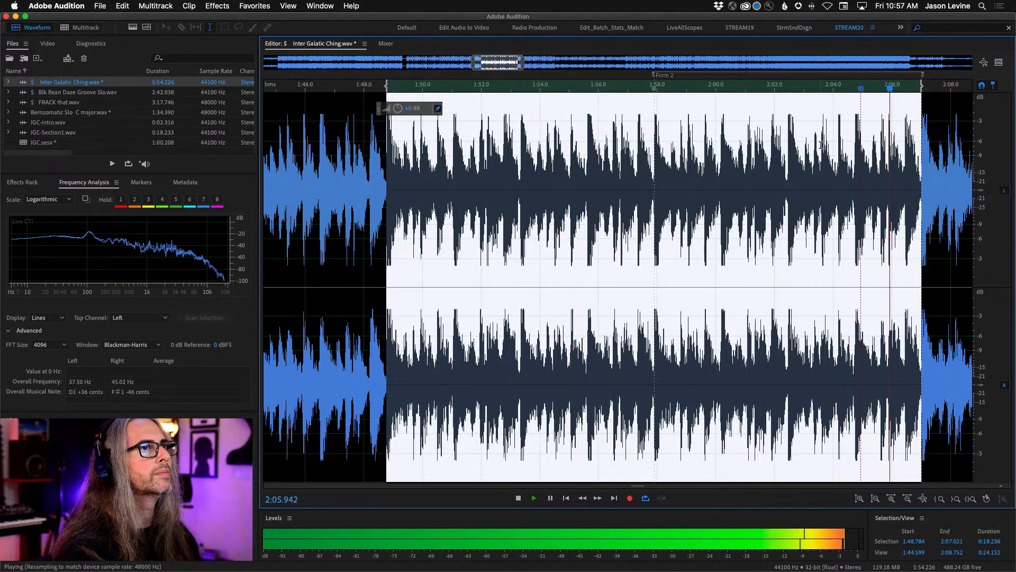
{"action": "key", "text": "space"}
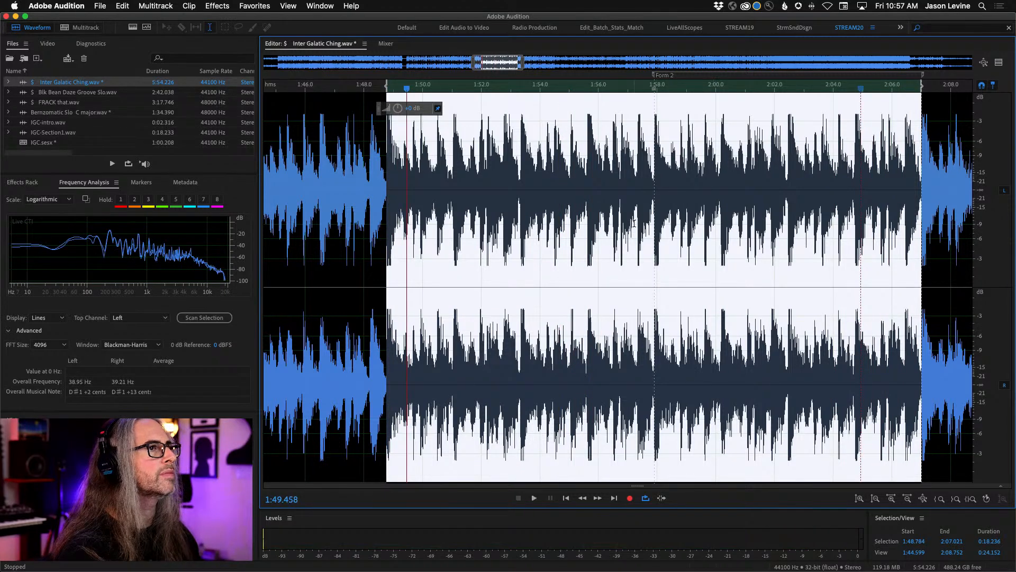
- Copy the selected section to a new audio file and save it as IGC-Section2.wav
{"action": "right_click", "coordinate": [636, 230]}
{"action": "left_click", "coordinate": [729, 380]}
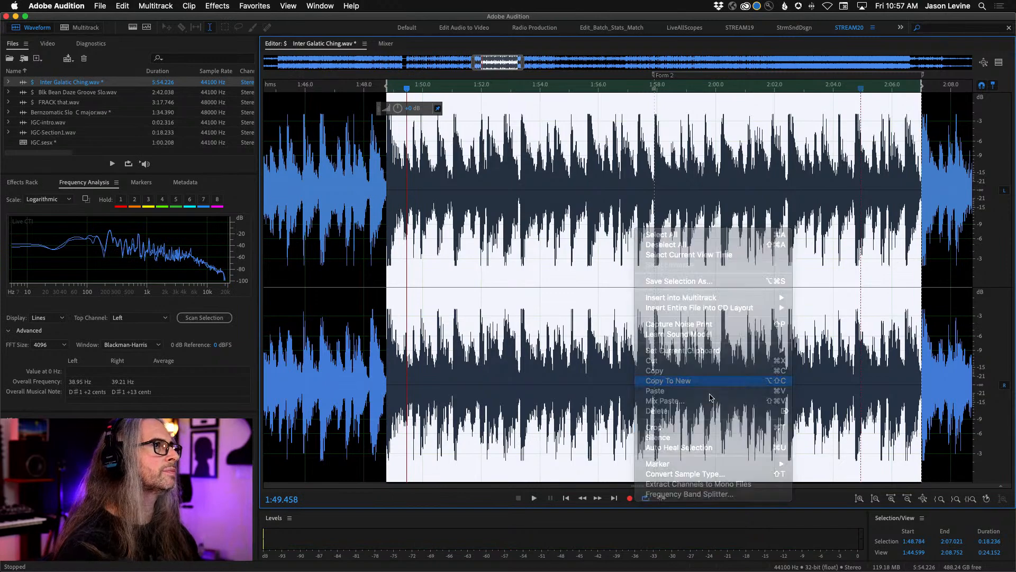
{"action": "left_click", "coordinate": [100, 5]}
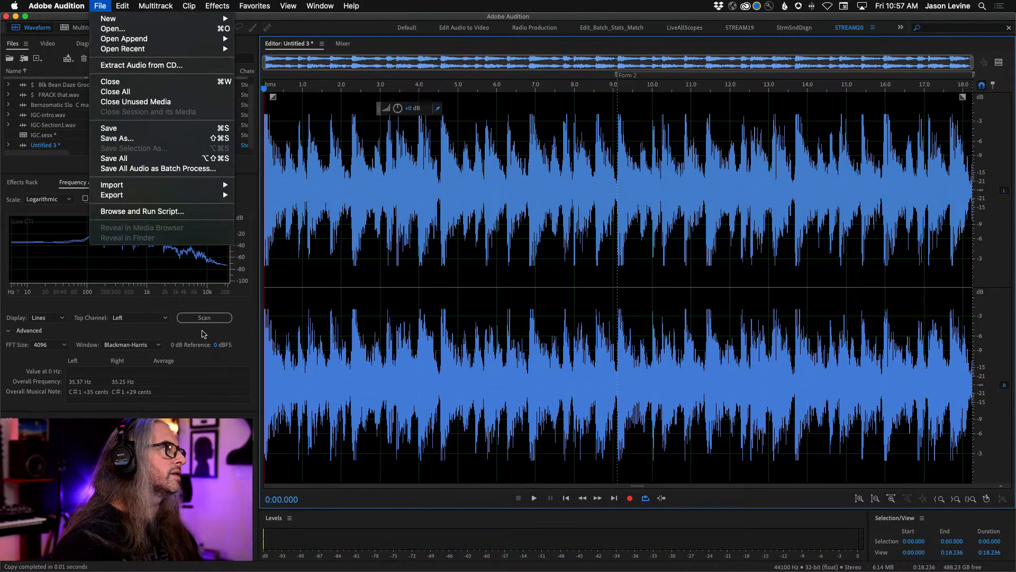
{"action": "left_click", "coordinate": [121, 139]}
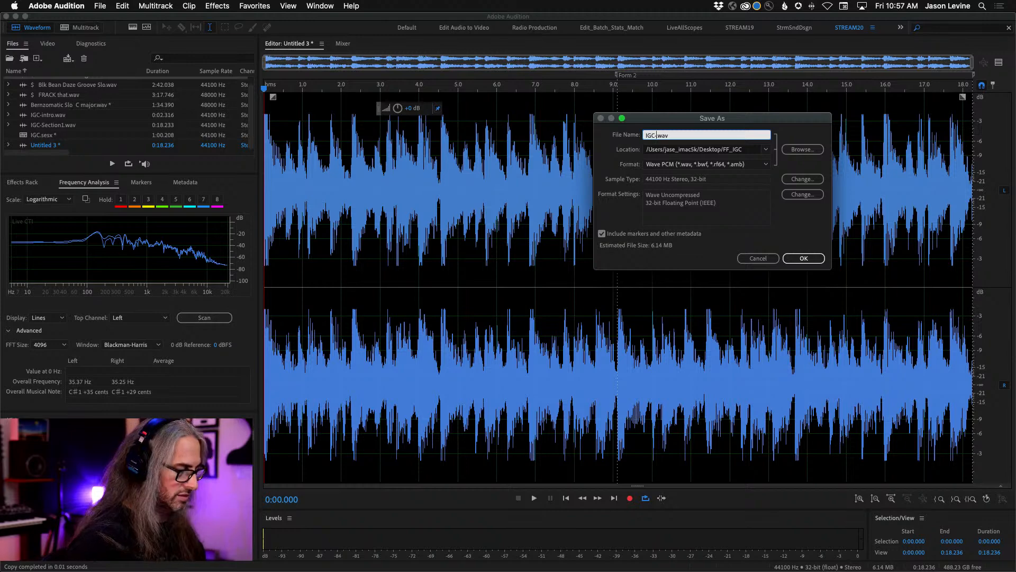
{"action": "key", "text": "Return"}
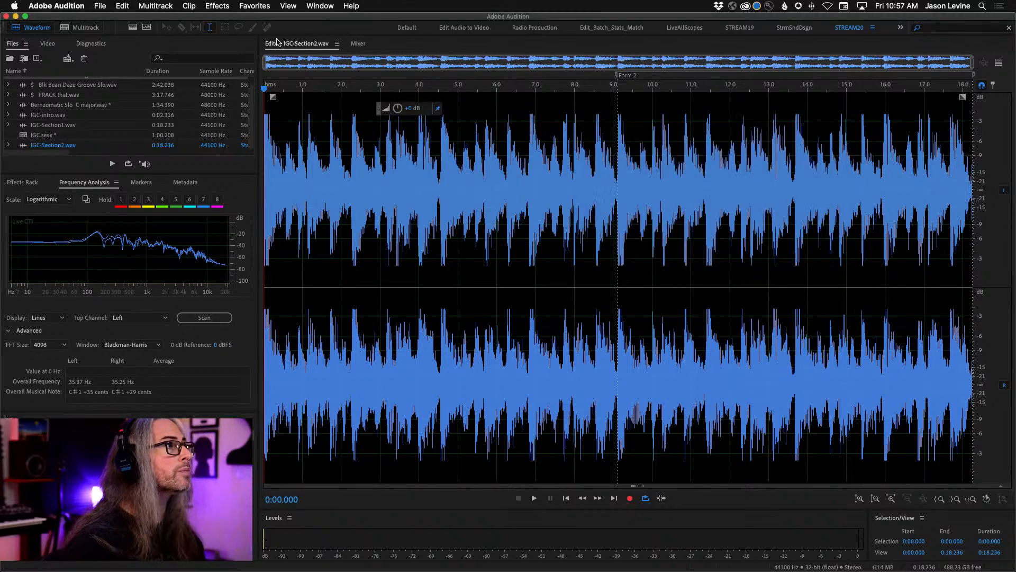
- Turn on the spectral display, collapse the advanced frequency analysis settings, and reopen Inter Galatic Ching.wav at the part following the Section2 selection
{"action": "left_click", "coordinate": [131, 28]}
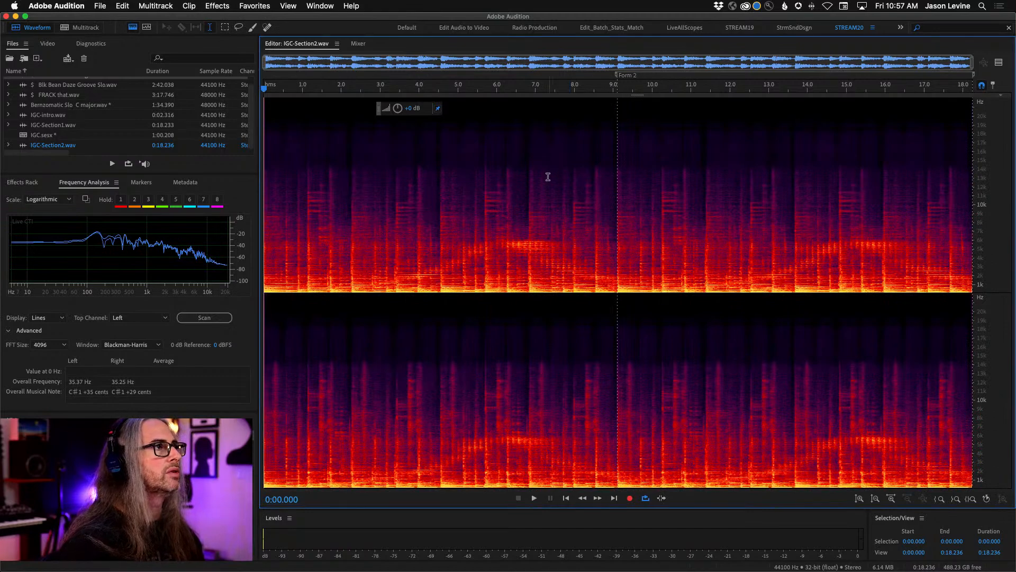
{"action": "scroll", "coordinate": [66, 87], "scroll_direction": "up", "scroll_amount": 1}
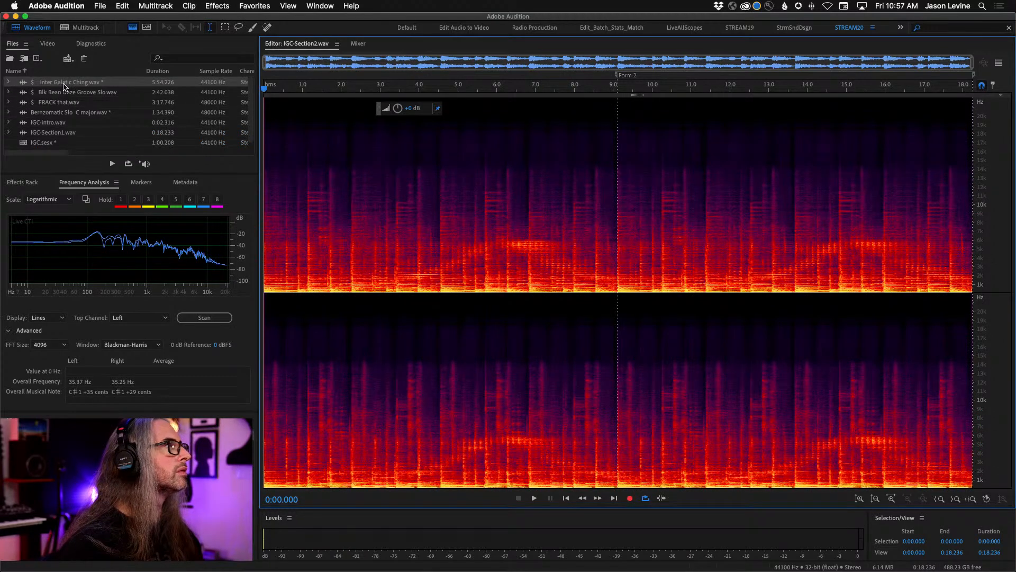
{"action": "left_click", "coordinate": [8, 331]}
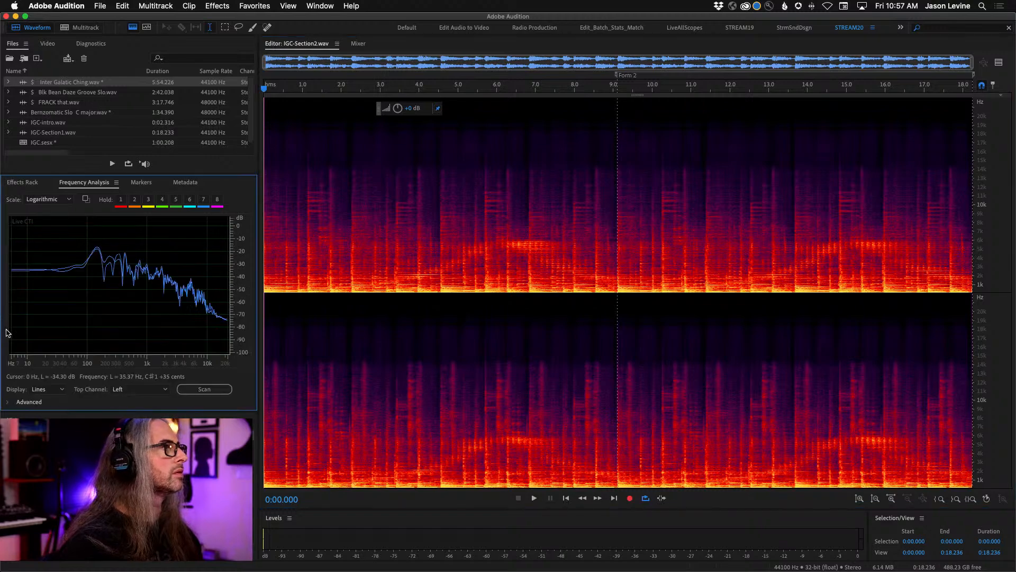
{"action": "double_click", "coordinate": [75, 84]}
{"action": "scroll", "coordinate": [637, 226], "scroll_direction": "down", "scroll_amount": 5}
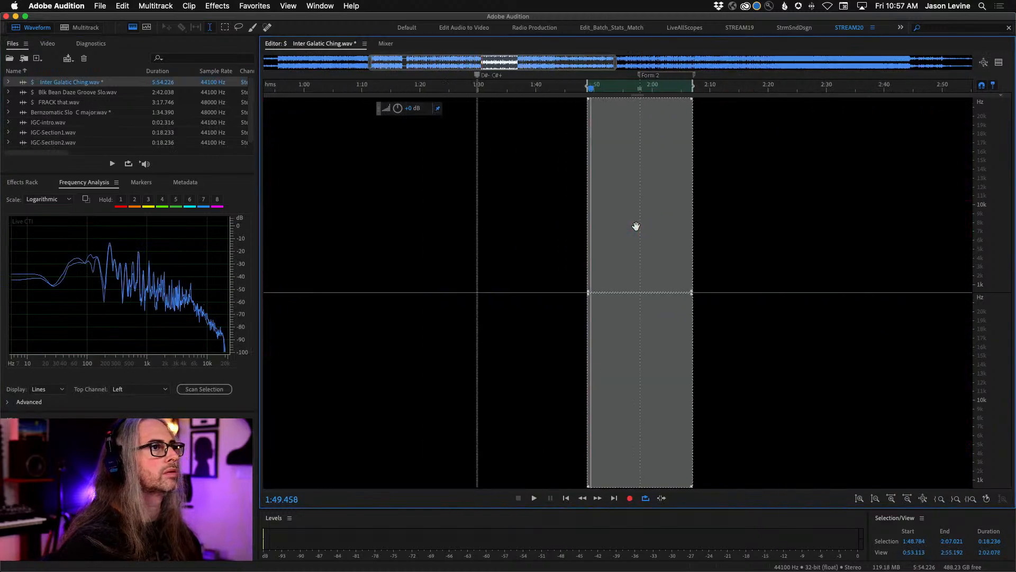
{"action": "scroll", "coordinate": [634, 227], "scroll_direction": "right", "scroll_amount": 5}
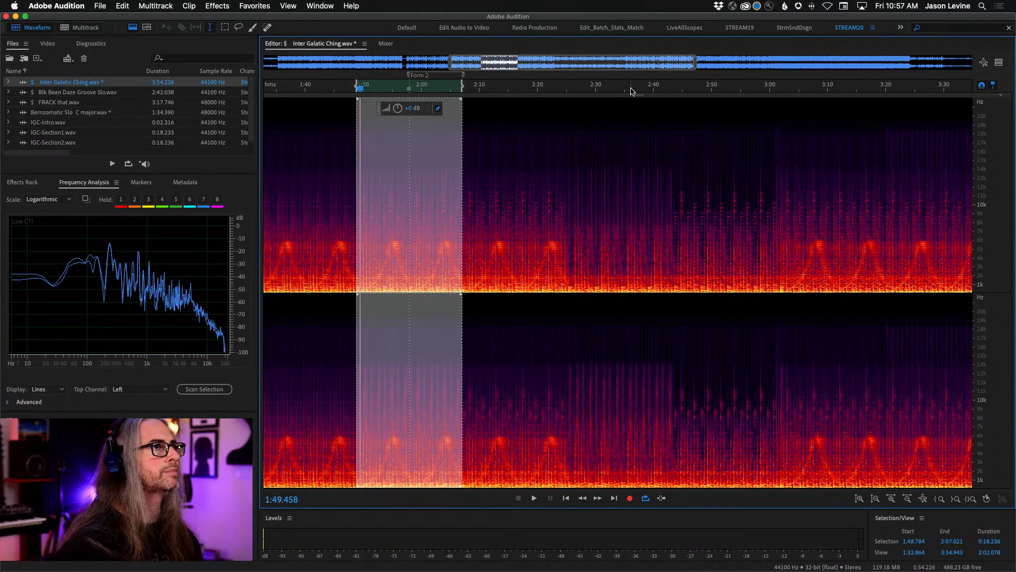
- Play Inter Galatic Ching from 2:35.772, stop at 2:45.777, and replay the passage from 2:35.317
{"action": "key", "text": "space"}
{"action": "left_click", "coordinate": [628, 171]}
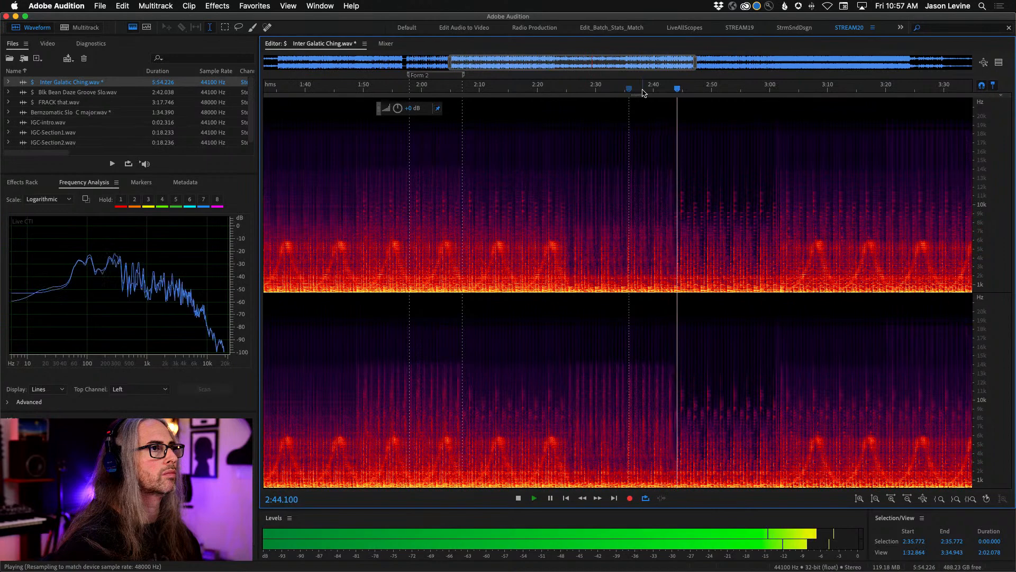
{"action": "key", "text": "space"}
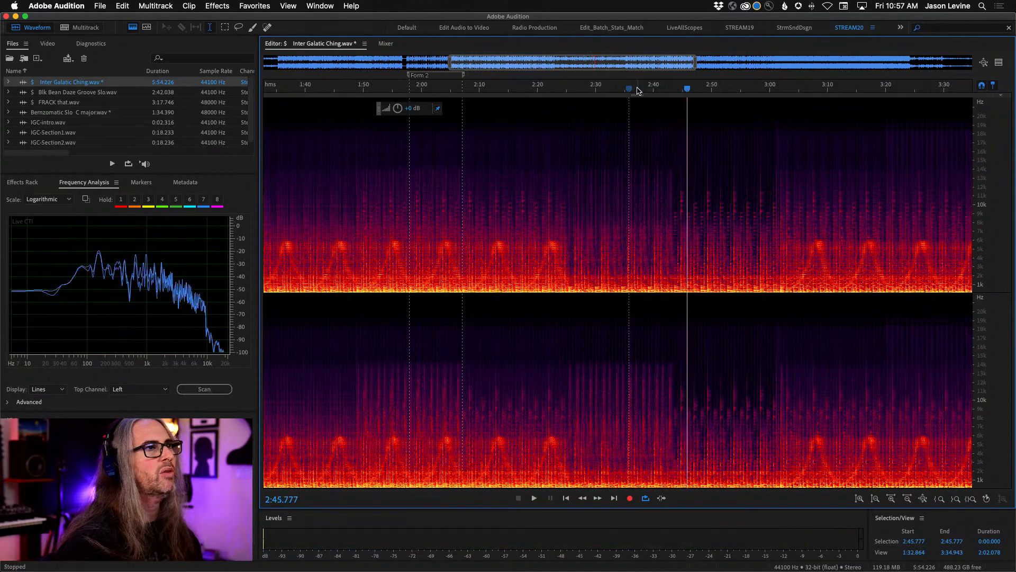
{"action": "left_click", "coordinate": [627, 88]}
{"action": "key", "text": "space"}
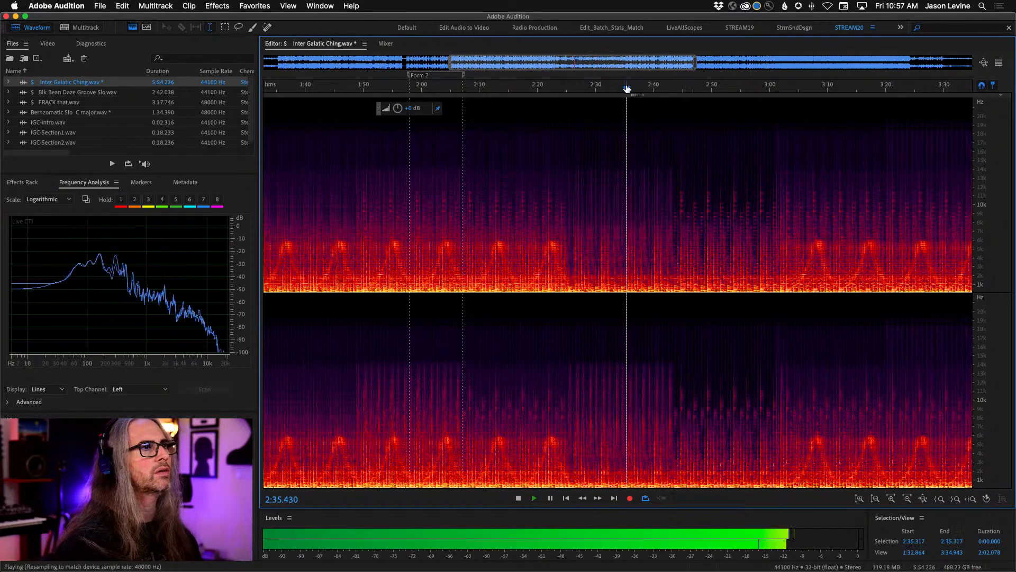
- Locate the break's start near 2:38.872, select the section from 2:38.781 to 2:52.639, and stop playback
{"action": "left_click", "coordinate": [642, 211]}
{"action": "left_click", "coordinate": [647, 227]}
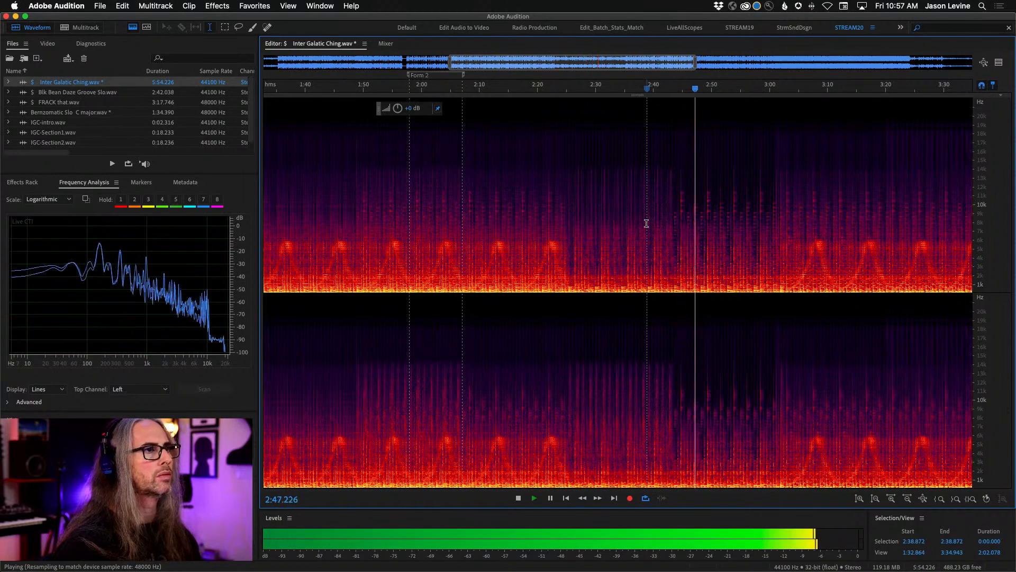
{"action": "left_click_drag", "start_coordinate": [647, 223], "coordinate": [727, 243]}
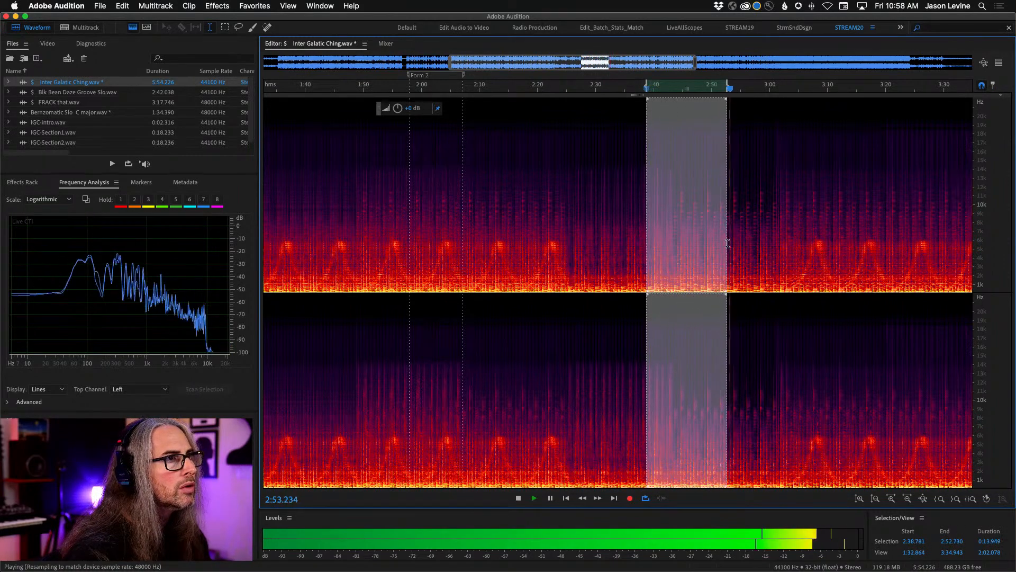
{"action": "key", "text": "space"}
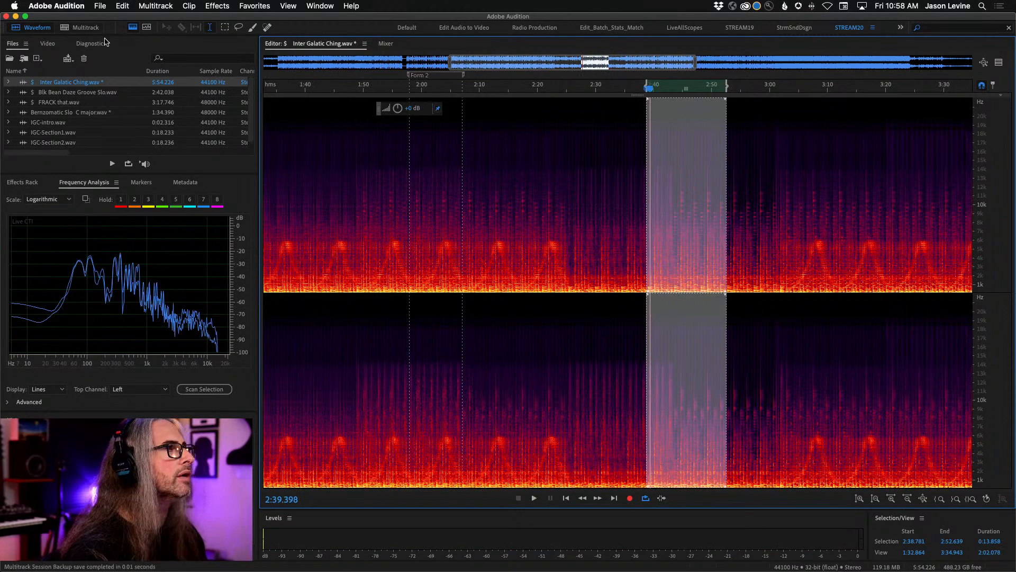
- Return to the waveform-only view and tighten the break selection to run from 2:38.933 to 2:52.602
{"action": "left_click", "coordinate": [140, 27]}
{"action": "left_click_drag", "start_coordinate": [607, 86], "coordinate": [772, 95]}
{"action": "scroll", "coordinate": [743, 88], "scroll_direction": "up", "scroll_amount": 2}
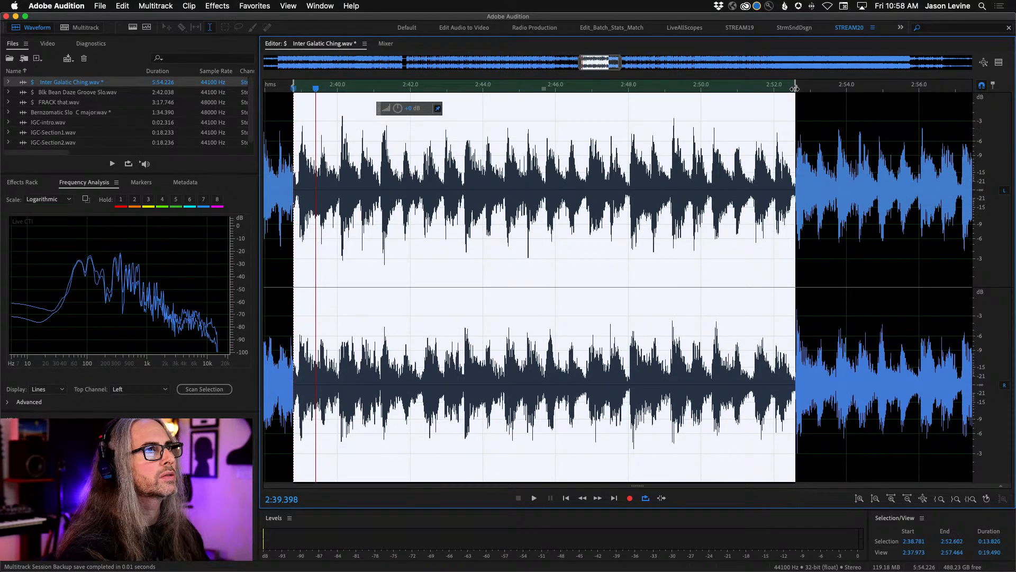
{"action": "left_click_drag", "start_coordinate": [292, 84], "coordinate": [297, 83]}
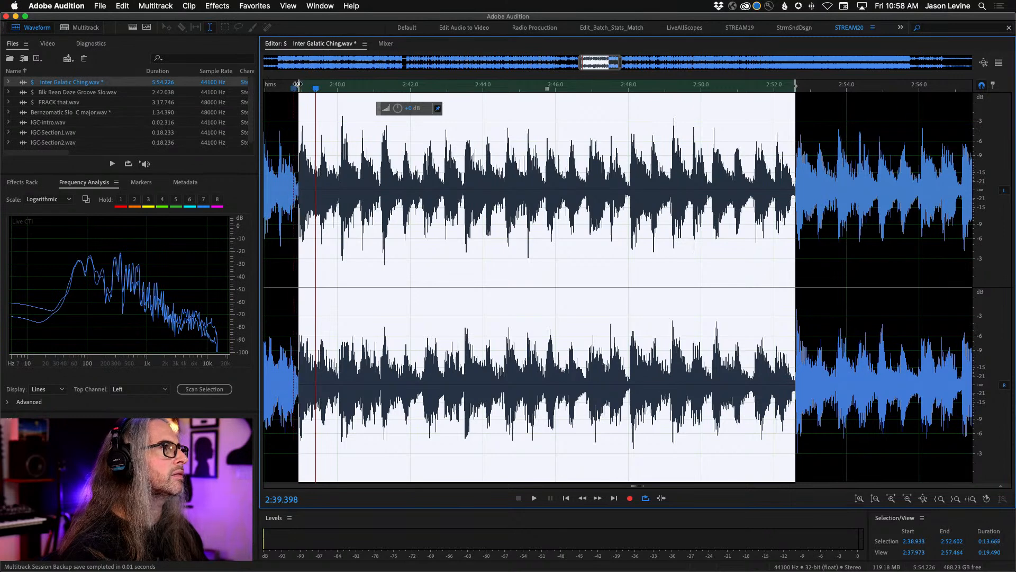
- Loop the break selection from near its end to check the loop point and move its end to 2:52.611
{"action": "key", "text": "space"}
{"action": "left_click", "coordinate": [651, 88]}
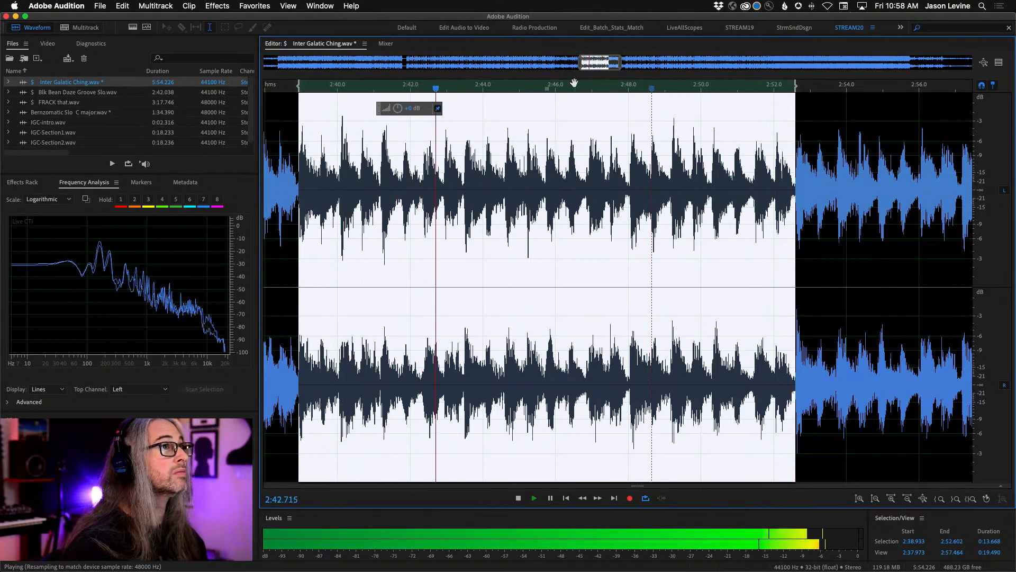
{"action": "scroll", "coordinate": [575, 84], "scroll_direction": "down", "scroll_amount": 2}
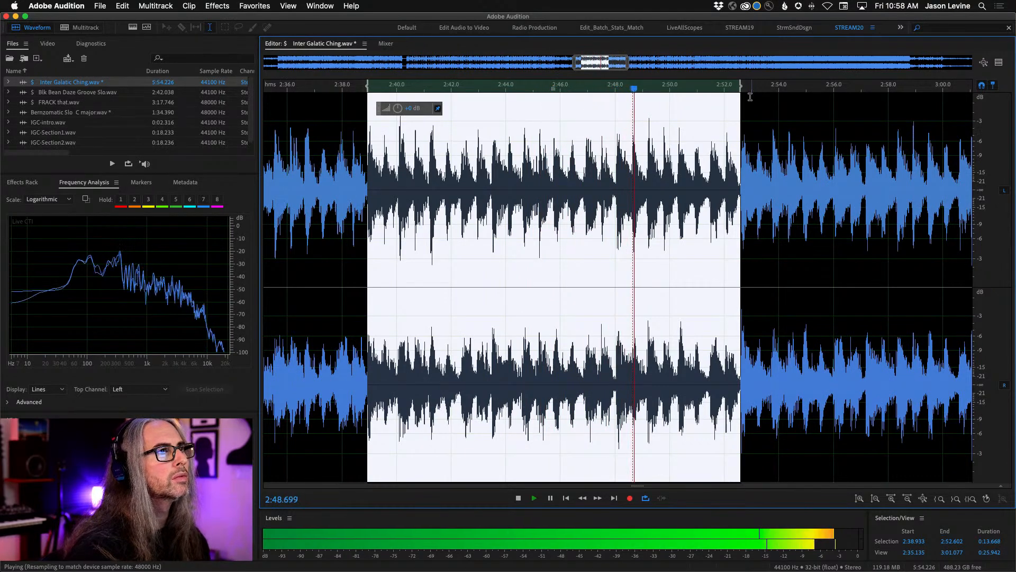
{"action": "key", "text": "shift+x"}
{"action": "left_click_drag", "start_coordinate": [741, 87], "coordinate": [741, 87]}
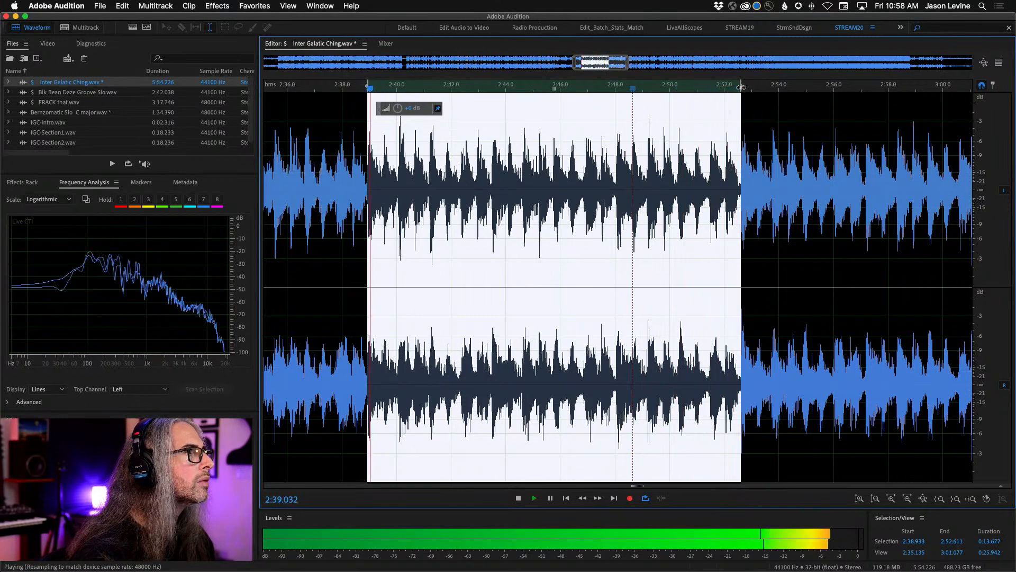
- Copy the selected break to a new audio file and save it as IGC-Break.wav in the FF_IGC folder
{"action": "right_click", "coordinate": [613, 213]}
{"action": "left_click", "coordinate": [616, 369]}
{"action": "left_click", "coordinate": [98, 6]}
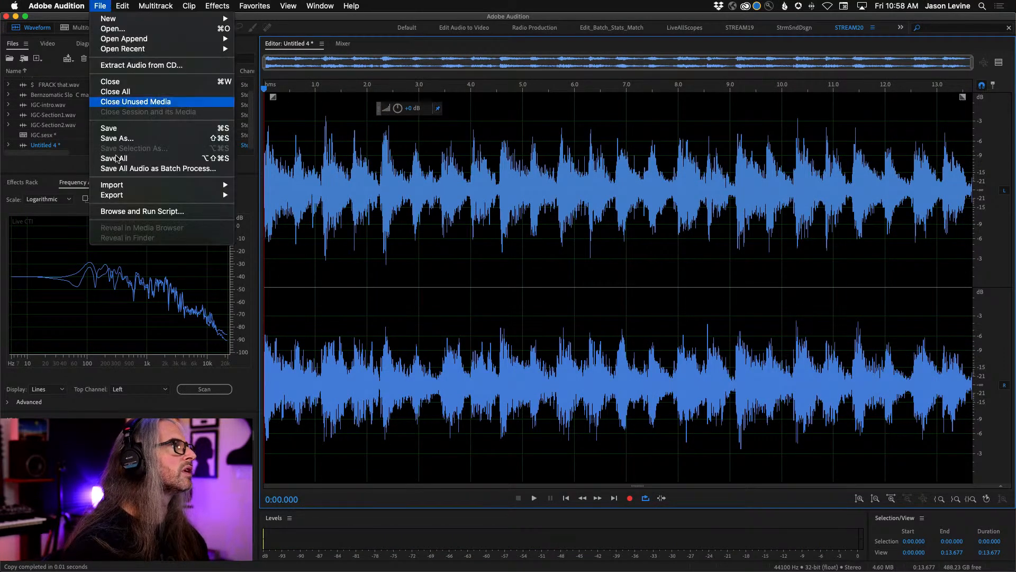
{"action": "left_click", "coordinate": [114, 136]}
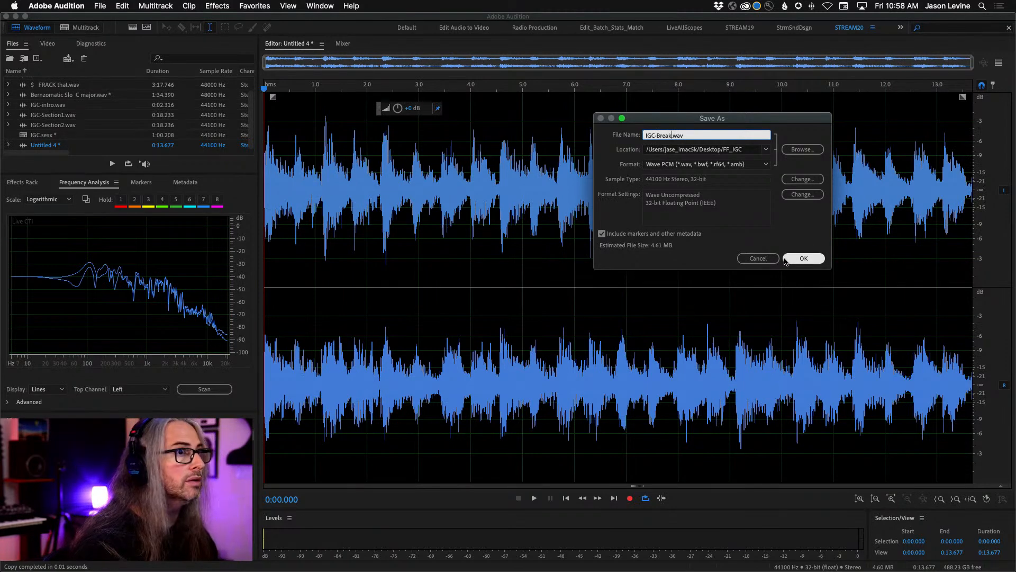
{"action": "left_click", "coordinate": [800, 259]}
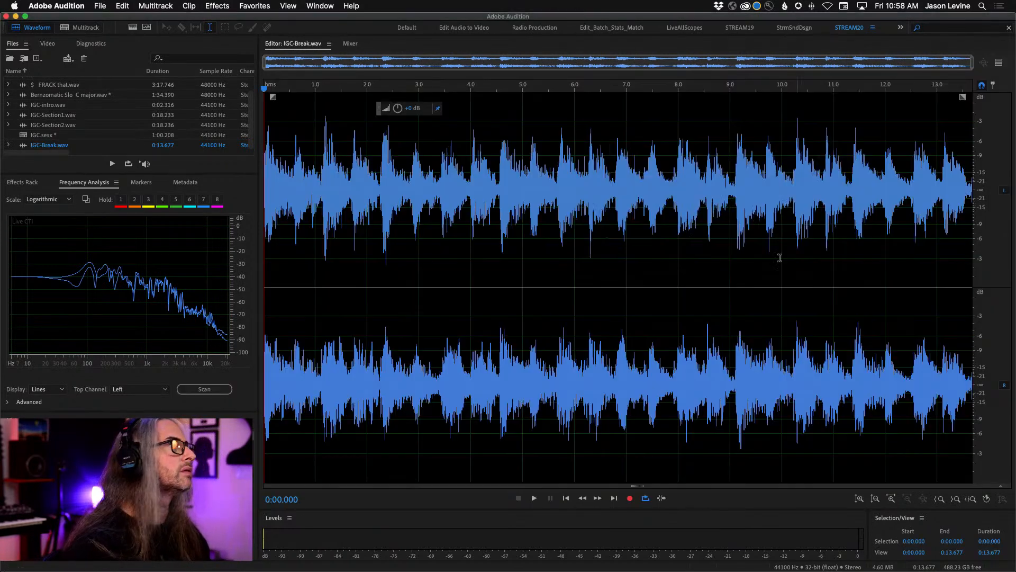
- In the IGC multitrack session, place IGC-Section2 on Track 2 directly after IGC-Section1 and IGC-Break on Track 3 directly after IGC-Section2
{"action": "left_click", "coordinate": [82, 29]}
{"action": "left_click_drag", "start_coordinate": [29, 137], "coordinate": [649, 288]}
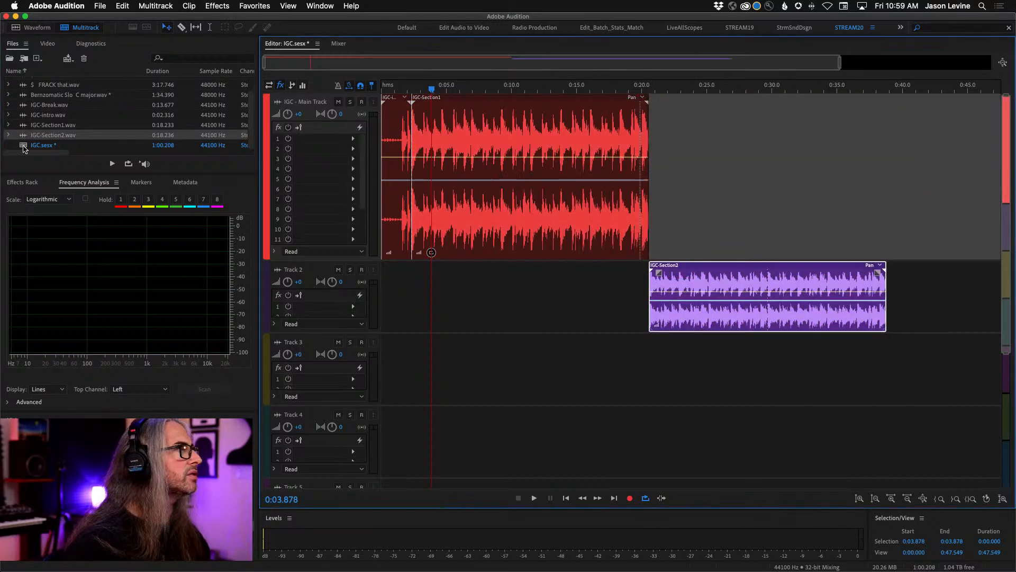
{"action": "left_click_drag", "start_coordinate": [26, 109], "coordinate": [882, 373]}
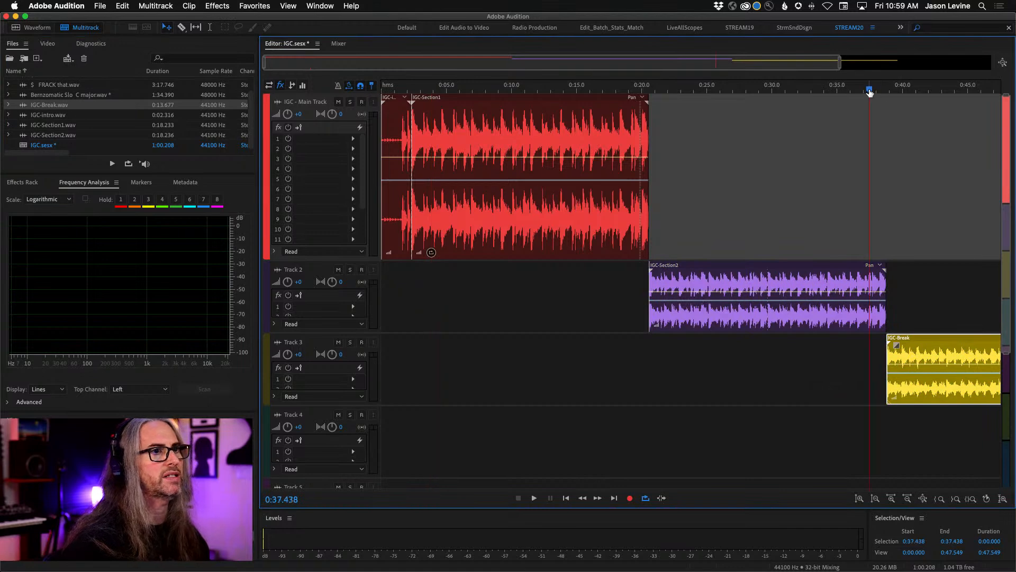
- Play the transition from IGC-Section2 into IGC-Break starting at 0:37.438 and stop at 0:40.882
{"action": "key", "text": "space"}
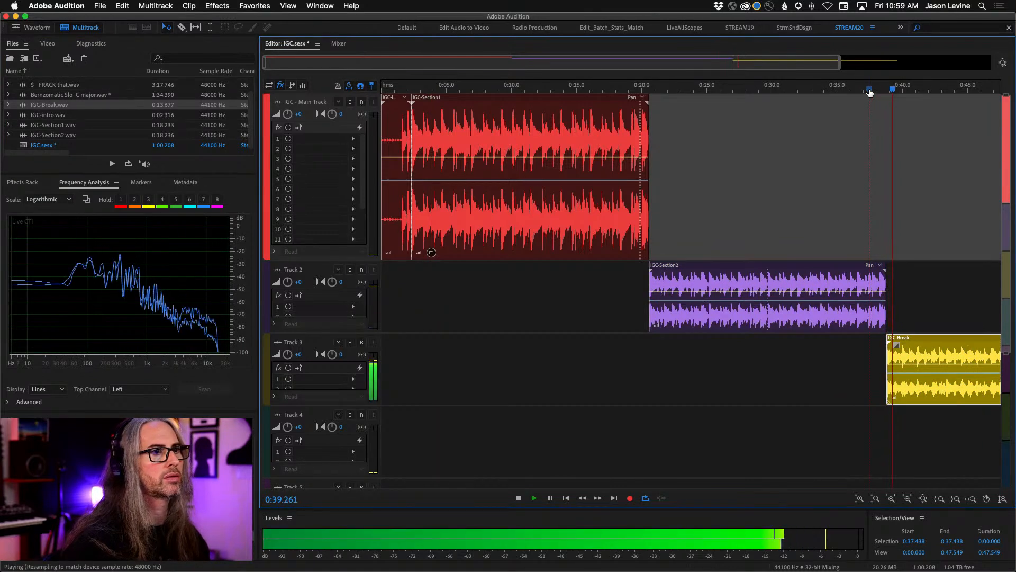
{"action": "key", "text": "space"}
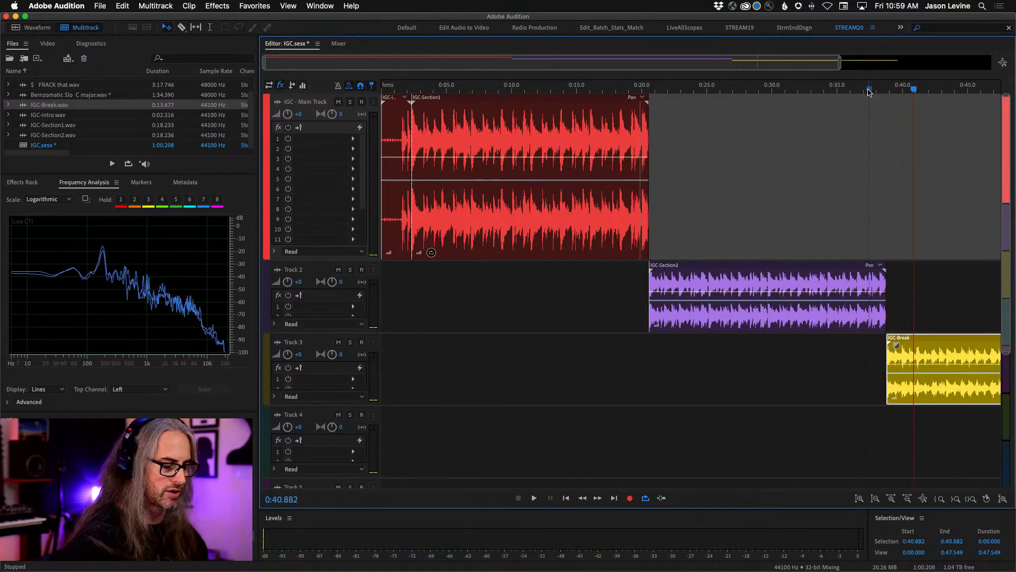
{"action": "key", "text": "backslash"}
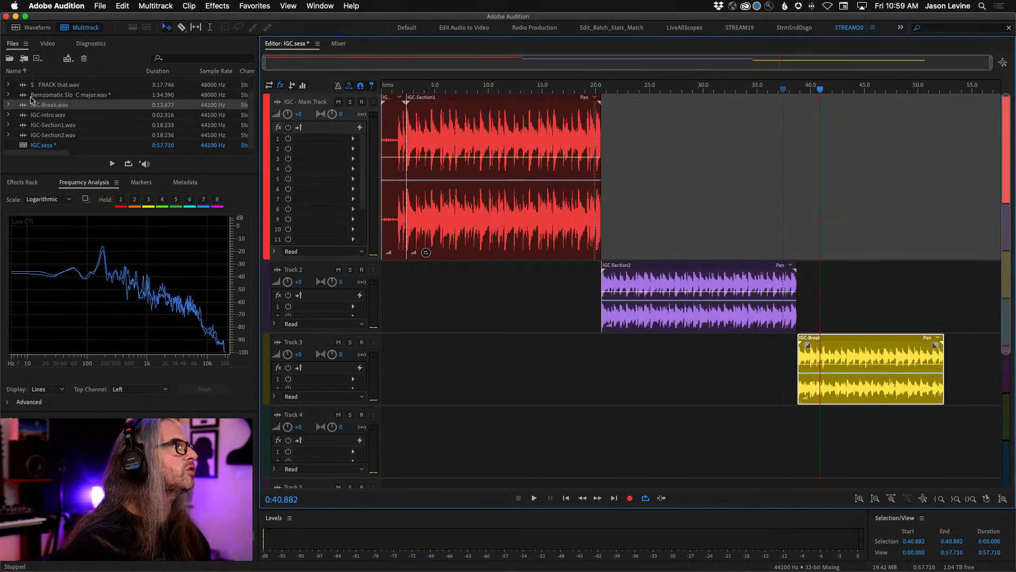
- Reopen Inter Galatic Ching.wav in the spectral display and show the whole file
{"action": "scroll", "coordinate": [26, 97], "scroll_direction": "up", "scroll_amount": 2}
{"action": "double_click", "coordinate": [43, 86]}
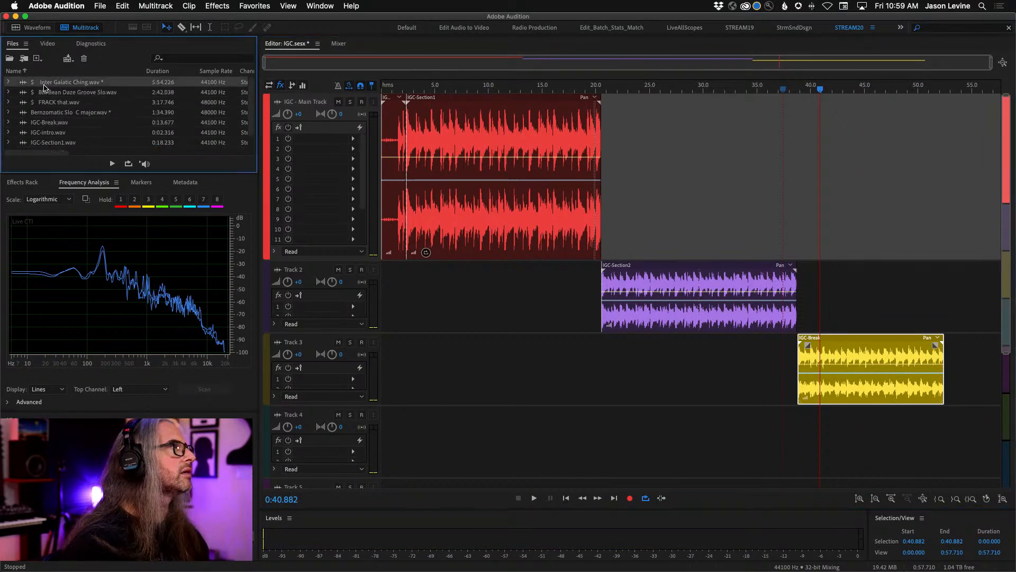
{"action": "left_click", "coordinate": [132, 29]}
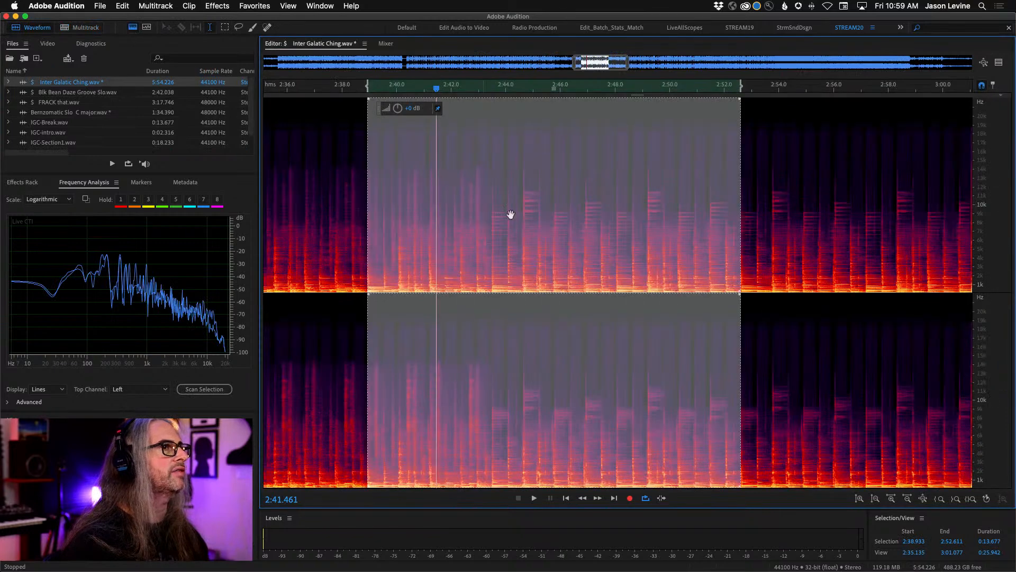
{"action": "scroll", "coordinate": [510, 93], "scroll_direction": "down", "scroll_amount": 5}
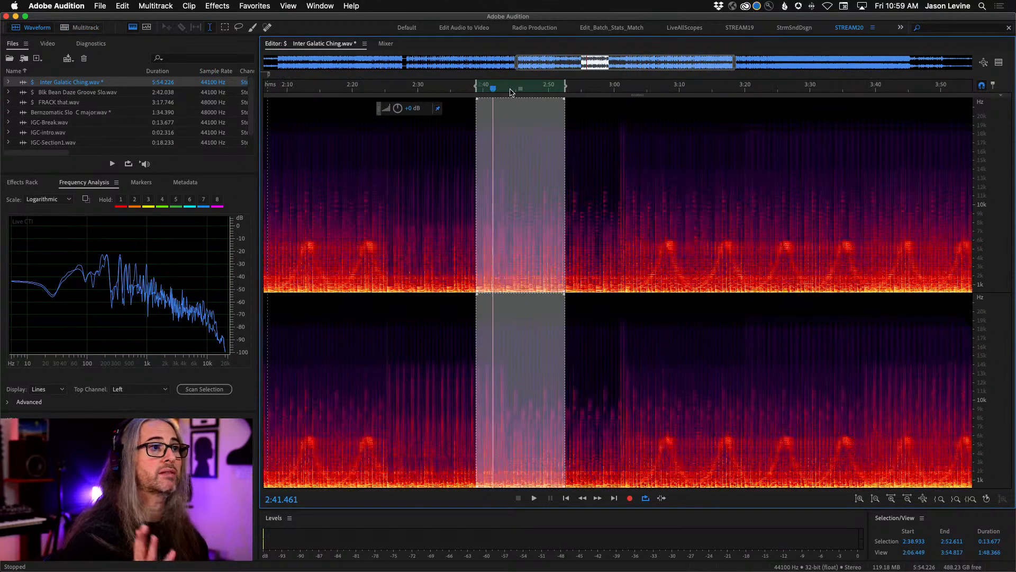
{"action": "scroll", "coordinate": [721, 170], "scroll_direction": "down", "scroll_amount": 5}
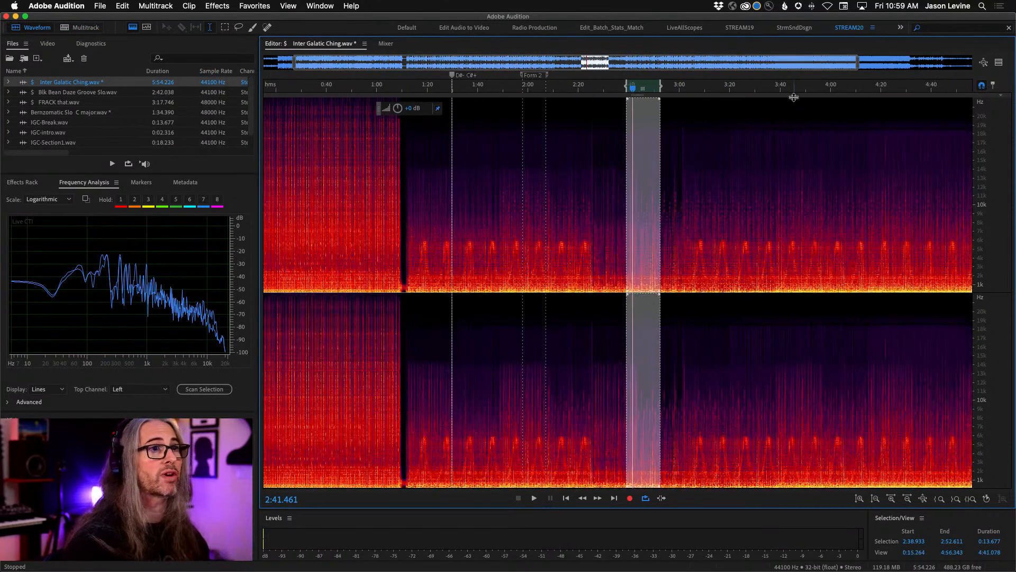
{"action": "scroll", "coordinate": [789, 93], "scroll_direction": "down", "scroll_amount": 3}
- Audition the song at 3:56.239 and from 4:14.757, stop playback, and place the playhead at 4:14.815
{"action": "left_click", "coordinate": [737, 179]}
{"action": "key", "text": "space"}
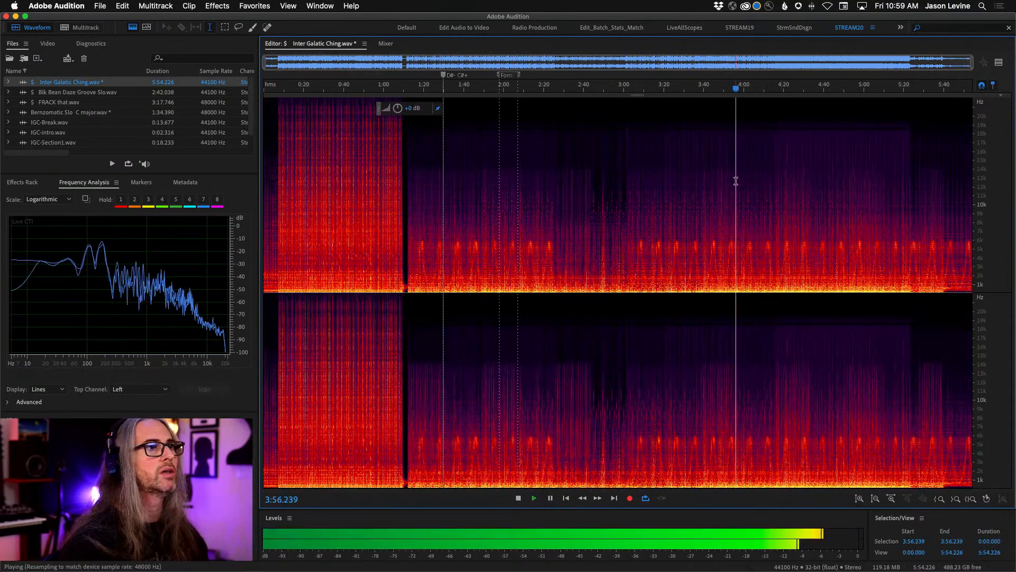
{"action": "key", "text": "space"}
{"action": "left_click", "coordinate": [773, 165]}
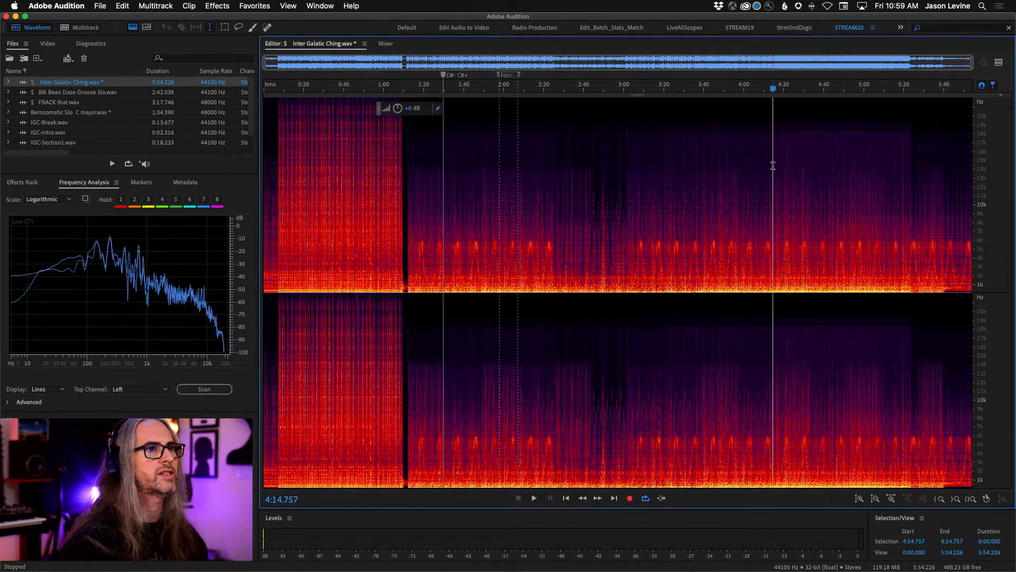
{"action": "key", "text": "space"}
{"action": "left_click_drag", "start_coordinate": [755, 87], "coordinate": [897, 106]}
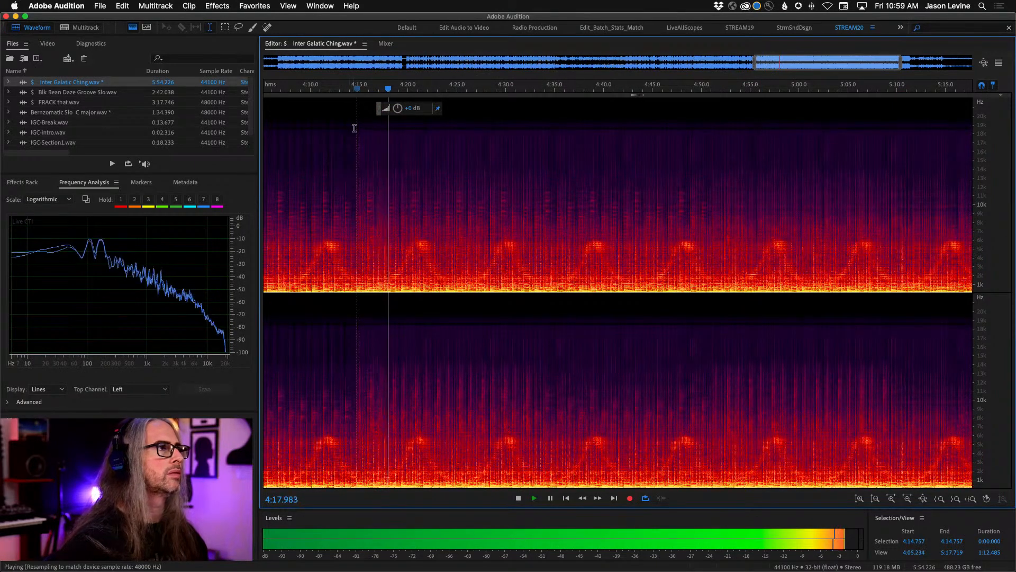
{"action": "key", "text": "space"}
{"action": "left_click", "coordinate": [357, 166]}
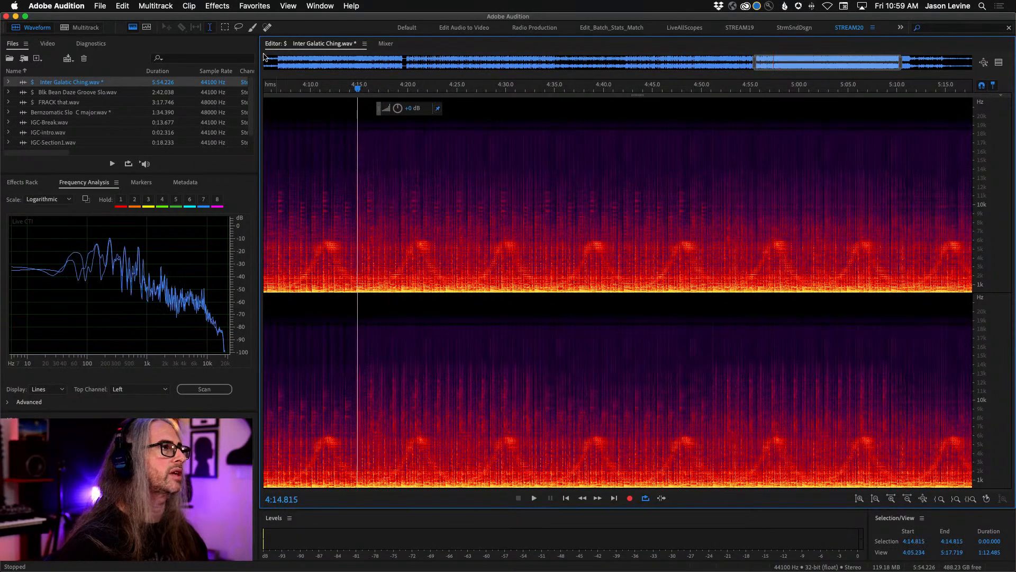
- Switch to the waveform-only view, replay from 4:14.508, and select the section from 4:14.698 to 4:23.835
{"action": "left_click", "coordinate": [134, 28]}
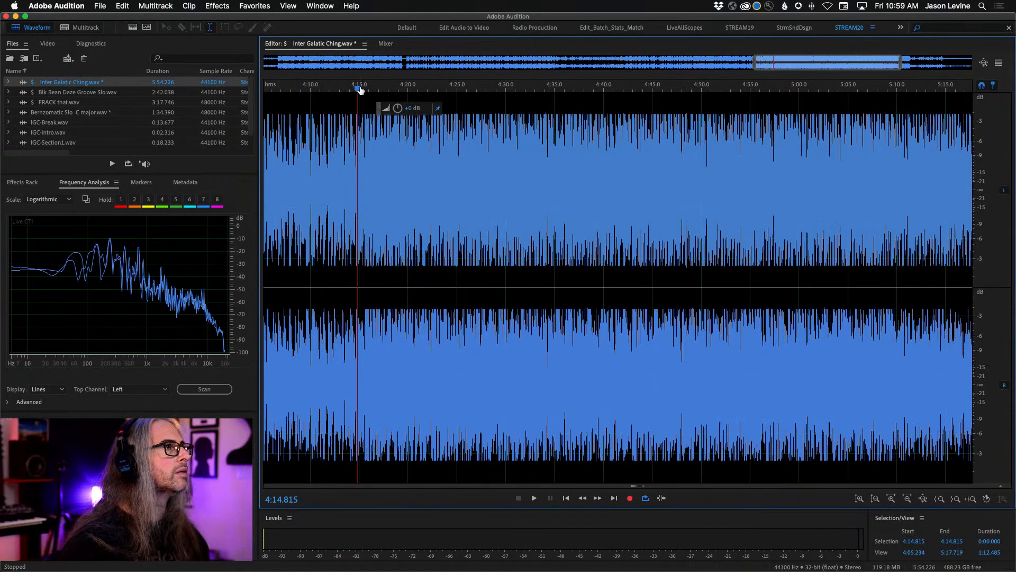
{"action": "scroll", "coordinate": [359, 90], "scroll_direction": "up", "scroll_amount": 4}
{"action": "key", "text": "space"}
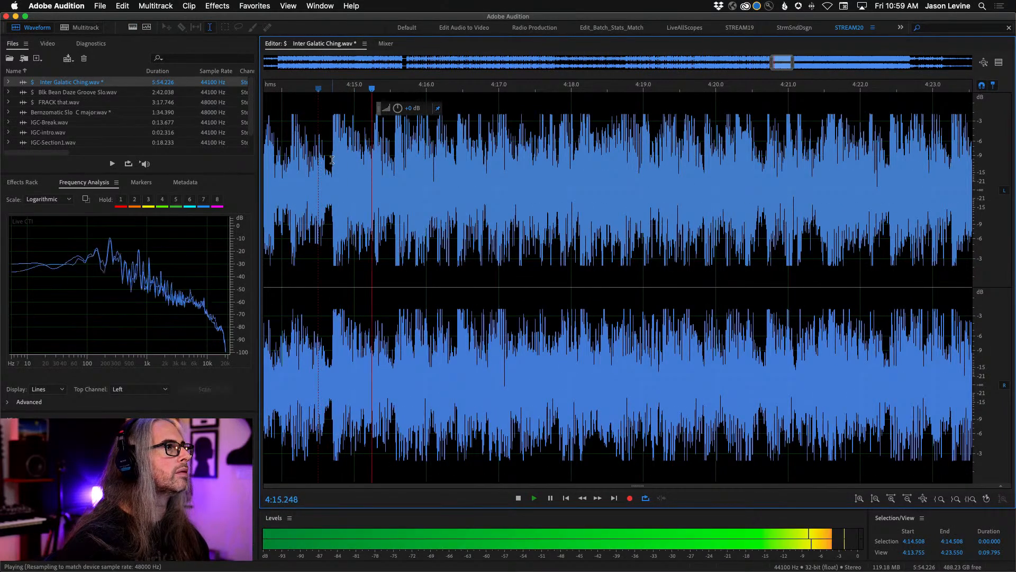
{"action": "left_click_drag", "start_coordinate": [331, 159], "coordinate": [654, 186]}
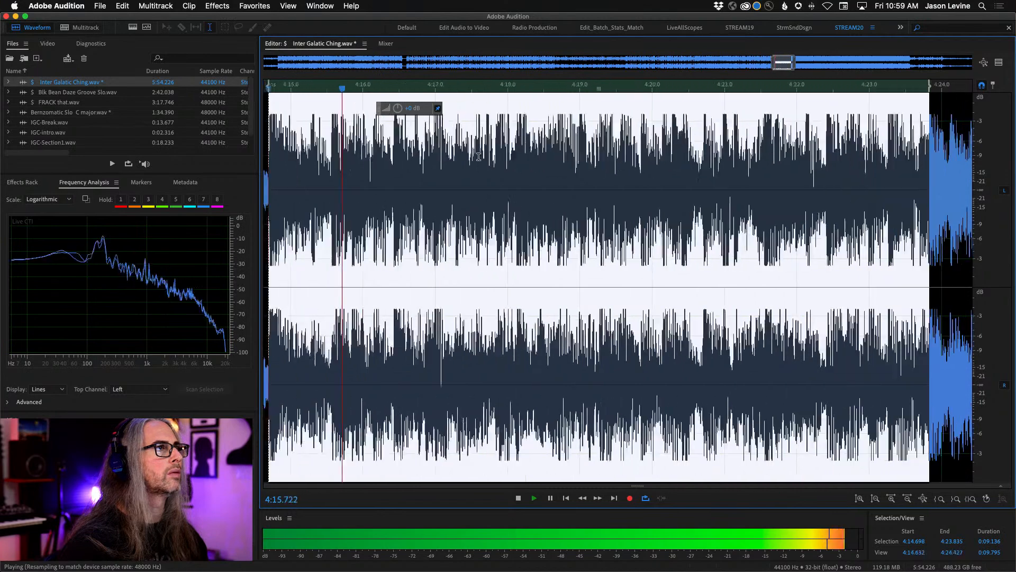
- Adjust the looping selection's edges so it runs from 4:14.696 to 4:23.833
{"action": "scroll", "coordinate": [698, 101], "scroll_direction": "up", "scroll_amount": 3}
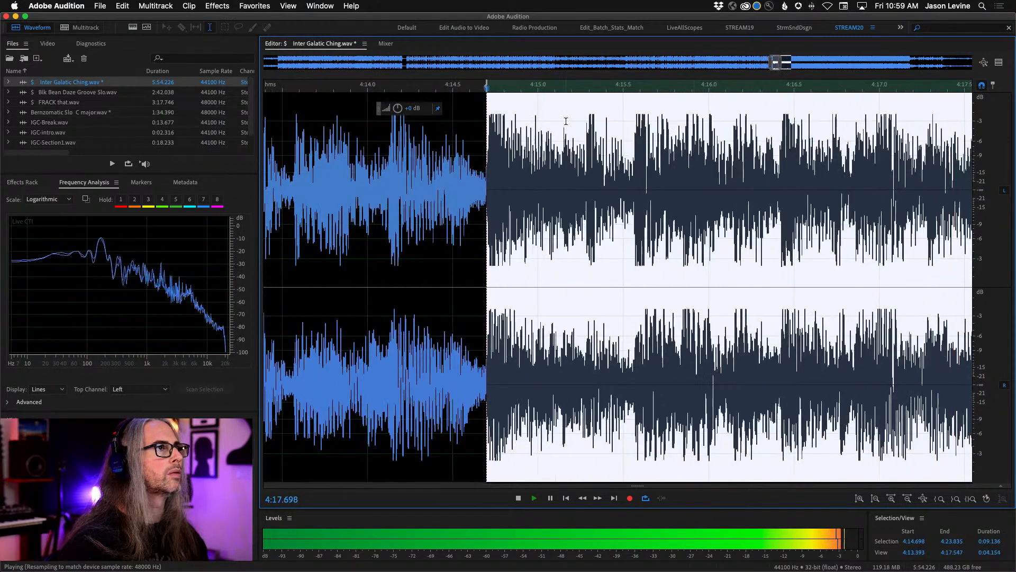
{"action": "left_click_drag", "start_coordinate": [486, 85], "coordinate": [485, 85]}
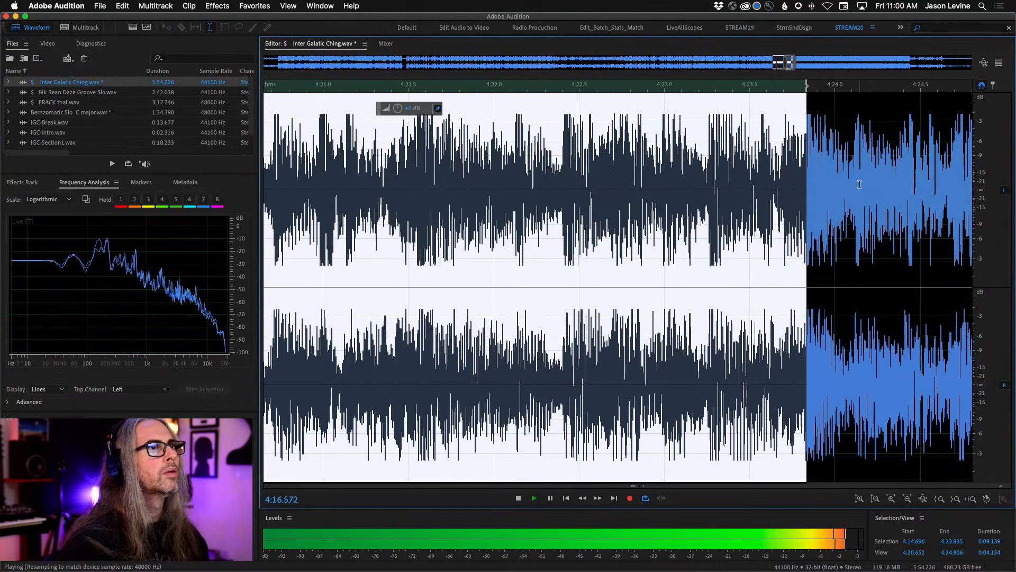
{"action": "scroll", "coordinate": [860, 184], "scroll_direction": "up", "scroll_amount": 3}
{"action": "scroll", "coordinate": [733, 190], "scroll_direction": "down", "scroll_amount": 4}
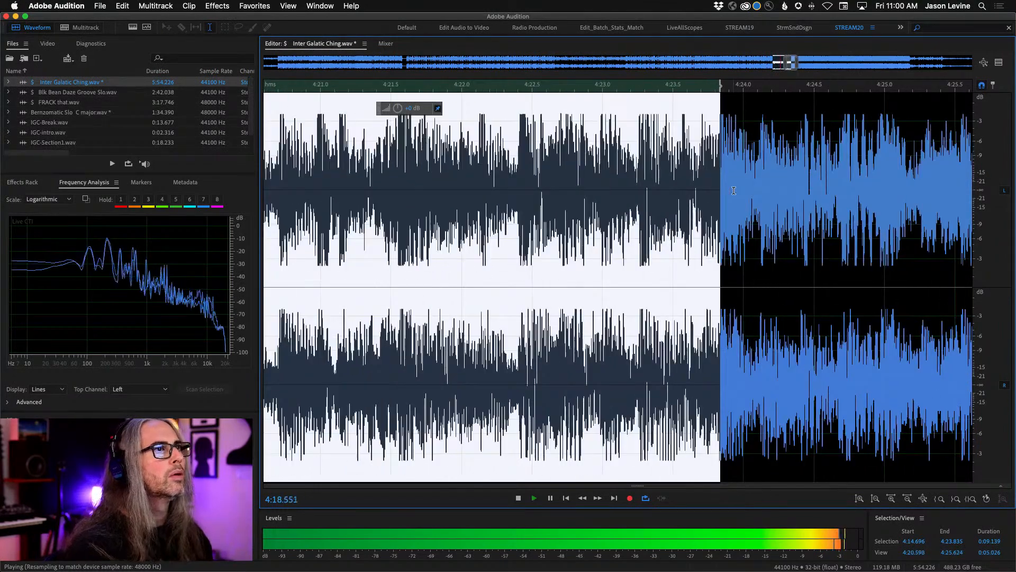
{"action": "left_click_drag", "start_coordinate": [724, 86], "coordinate": [723, 86]}
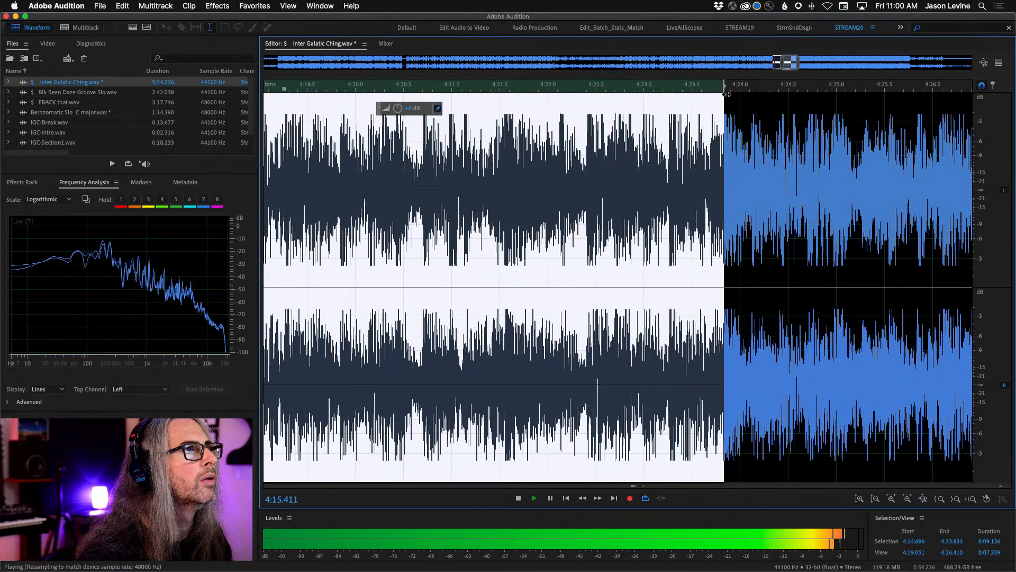
- Fine-tune the selection's end to 4:23.818, auditioning the loop point before stopping playback
{"action": "key", "text": "space"}
{"action": "left_click_drag", "start_coordinate": [723, 84], "coordinate": [722, 85]}
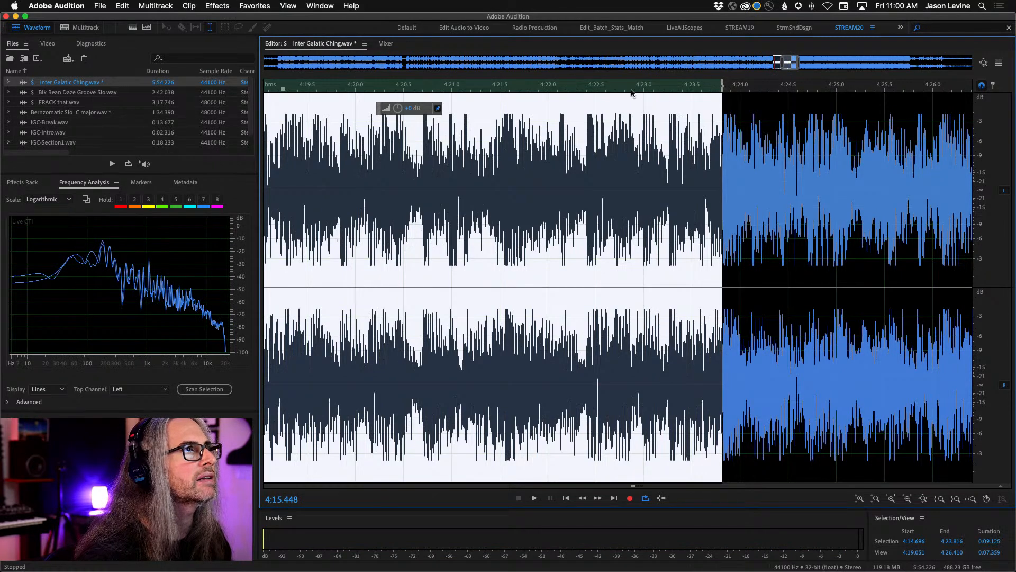
{"action": "key", "text": "space"}
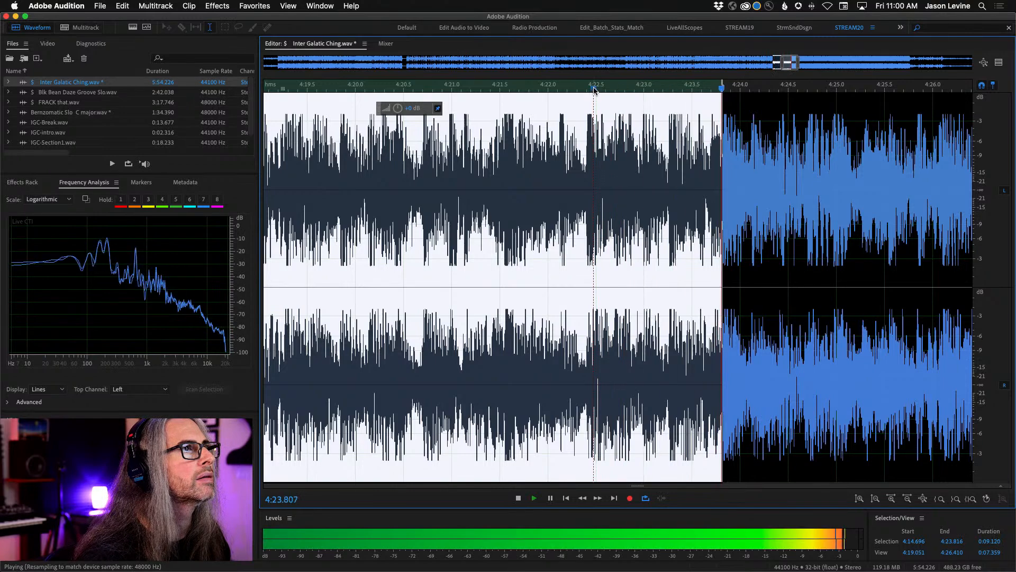
{"action": "scroll", "coordinate": [655, 90], "scroll_direction": "down", "scroll_amount": 5}
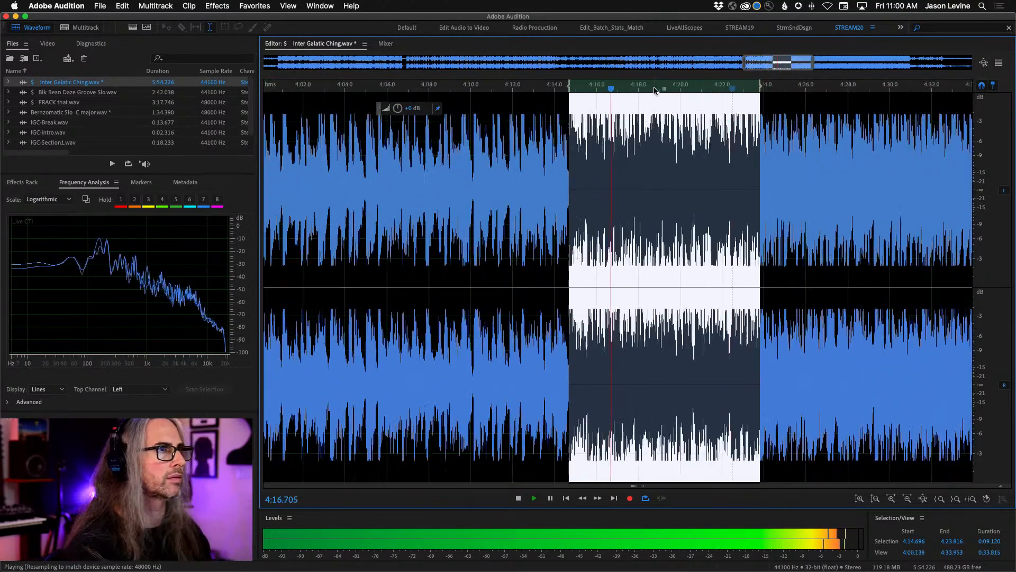
{"action": "scroll", "coordinate": [769, 96], "scroll_direction": "up", "scroll_amount": 5}
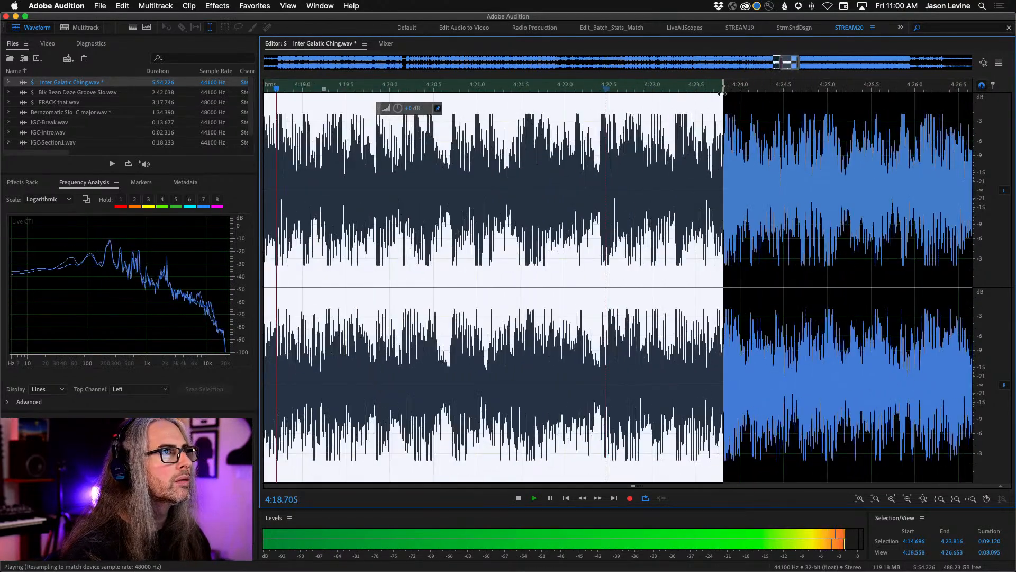
{"action": "left_click_drag", "start_coordinate": [724, 85], "coordinate": [724, 84]}
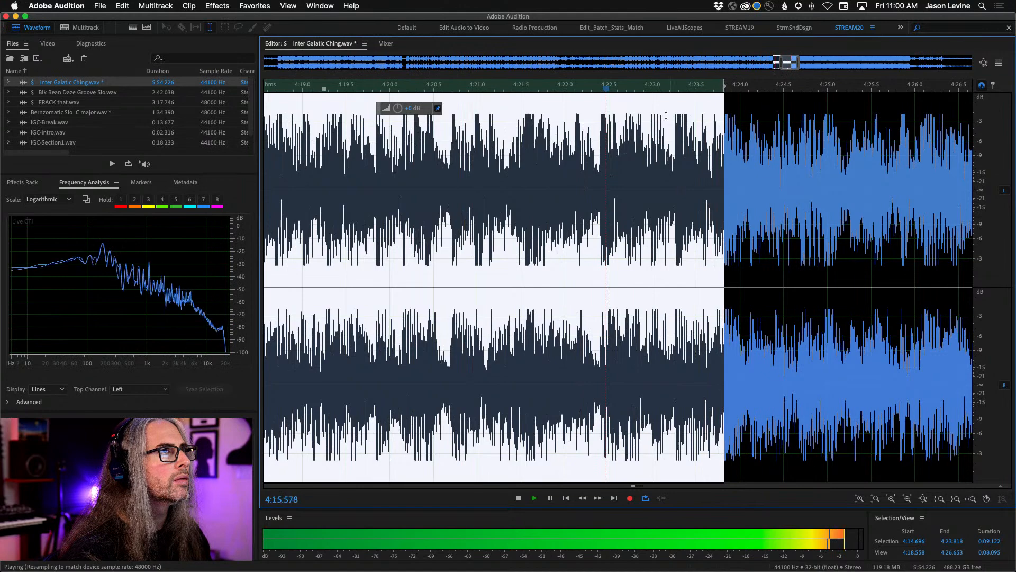
{"action": "key", "text": "space"}
- Copy the selected section to a new file and save it as IGC-Section3.wav in the FF_IGC folder
{"action": "right_click", "coordinate": [589, 230]}
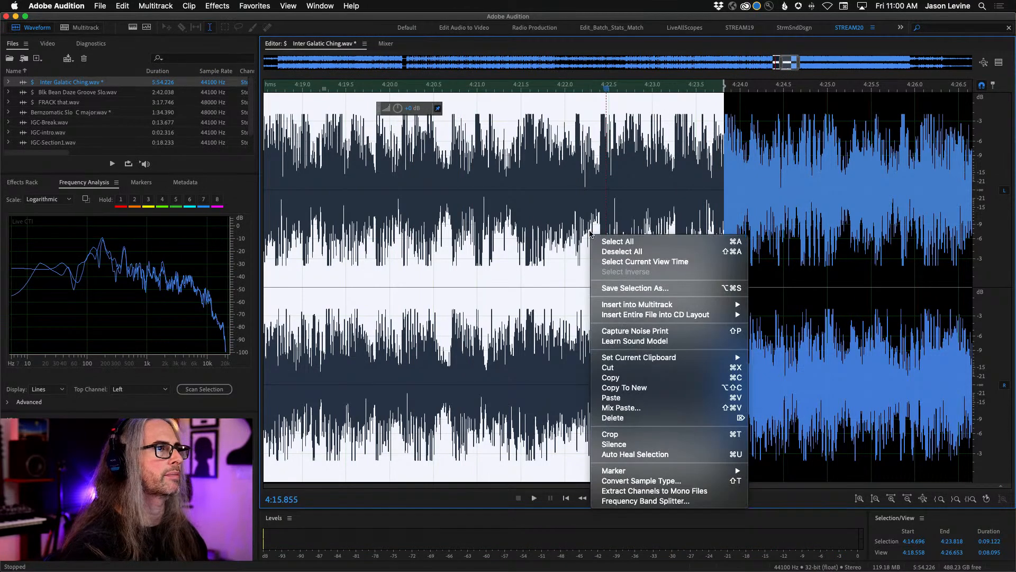
{"action": "left_click", "coordinate": [669, 386]}
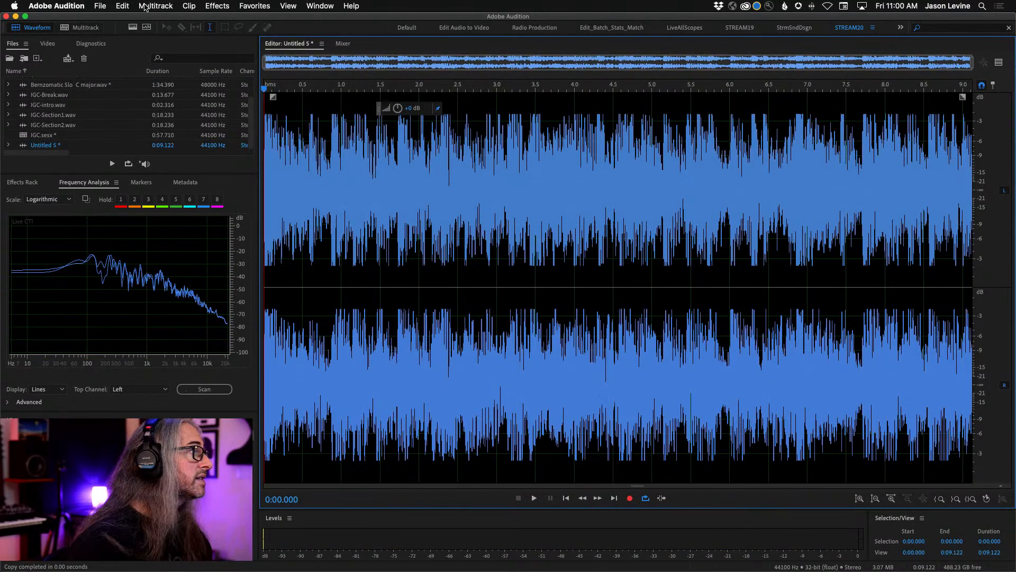
{"action": "left_click", "coordinate": [102, 6]}
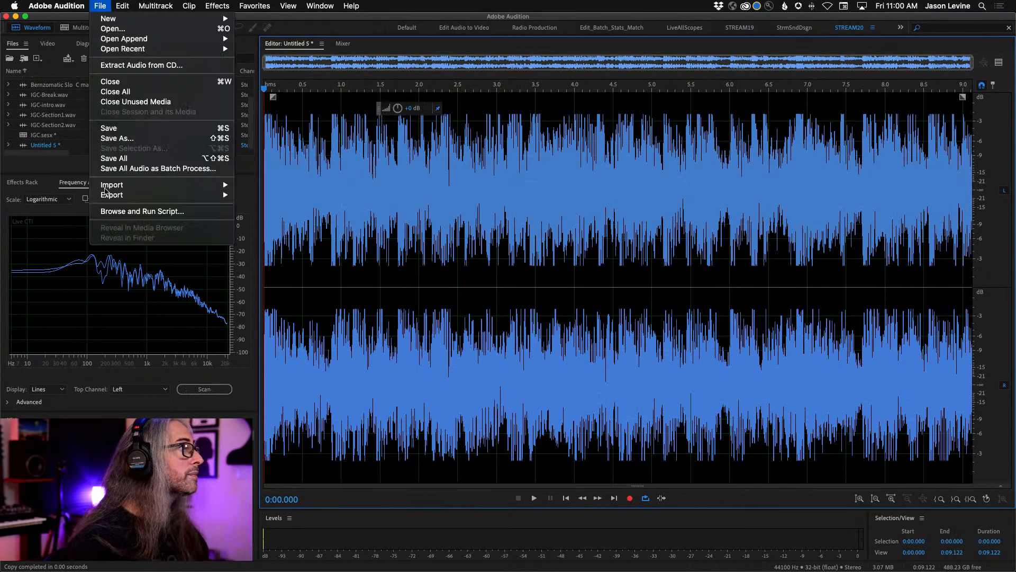
{"action": "left_click", "coordinate": [154, 141]}
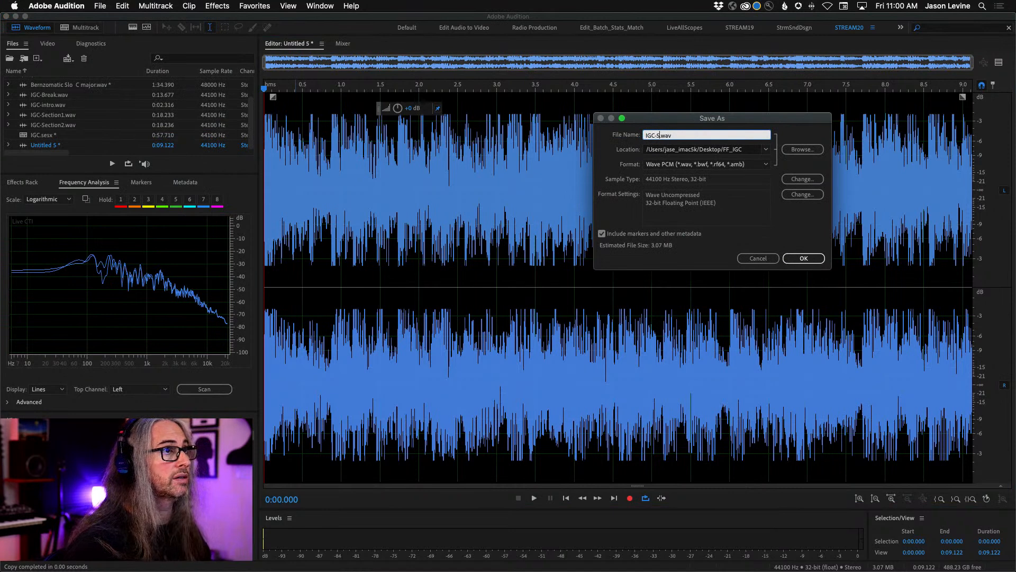
{"action": "left_click", "coordinate": [803, 259]}
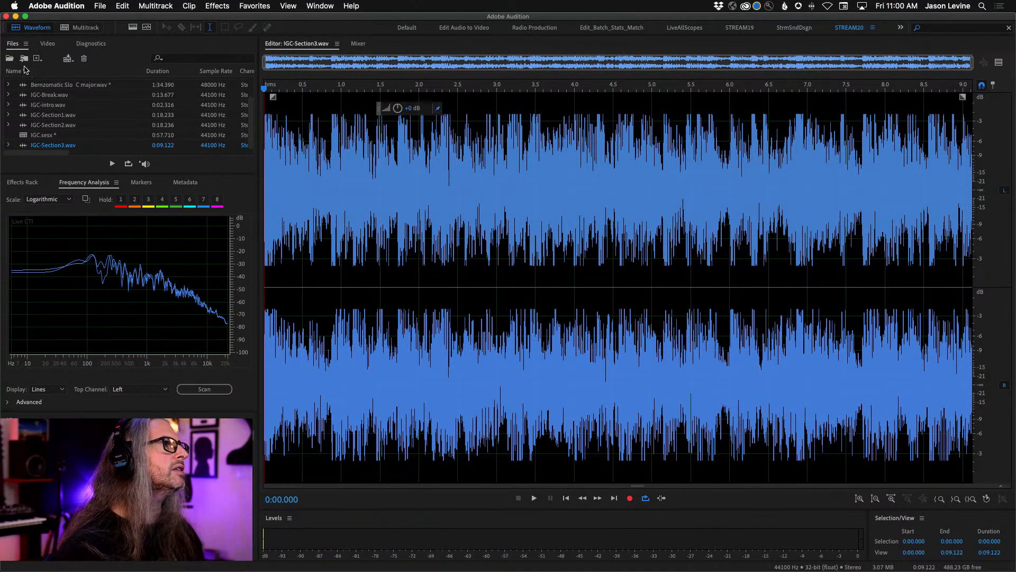
- Reopen Inter Galatic Ching.wav, show the whole file, and briefly play the selected section
{"action": "scroll", "coordinate": [59, 95], "scroll_direction": "up", "scroll_amount": 3}
{"action": "double_click", "coordinate": [61, 85]}
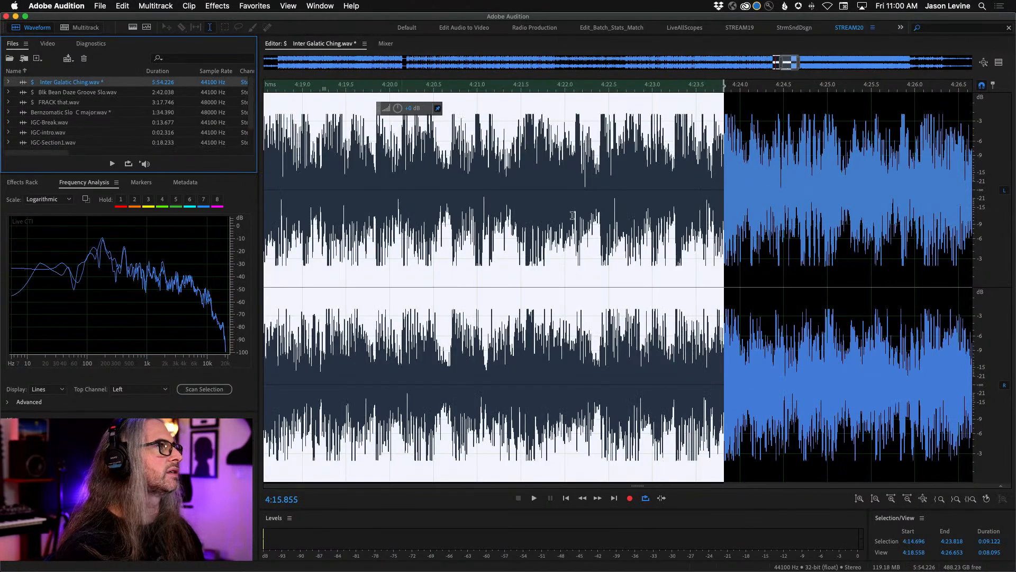
{"action": "key", "text": "backslash"}
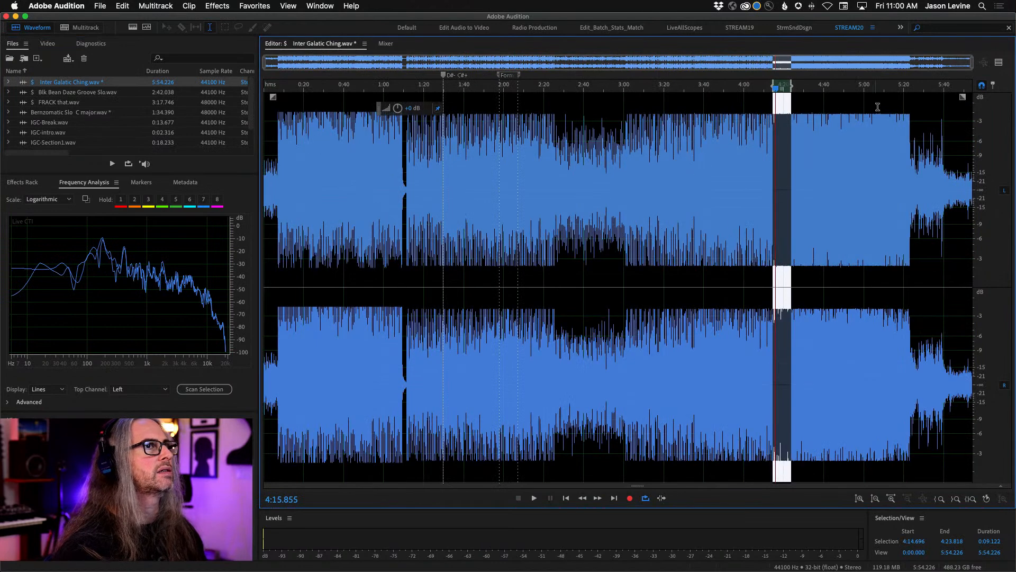
{"action": "key", "text": "space"}
- Clear the selection and audition the song's ending from 5:21.158 and again from 5:21.901, stopping at 5:23.545
{"action": "key", "text": "space"}
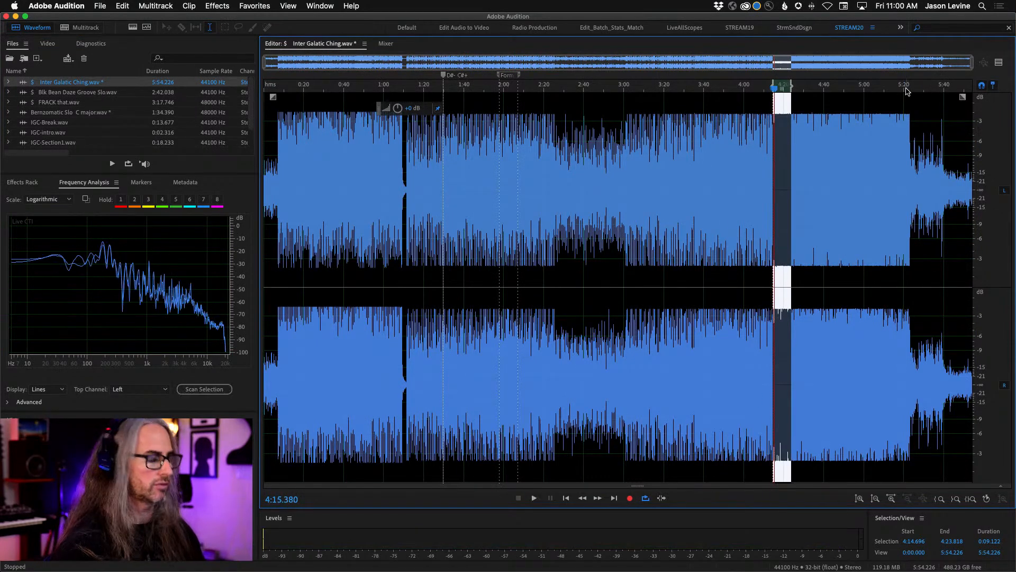
{"action": "key", "text": "g"}
{"action": "left_click", "coordinate": [907, 92]}
{"action": "key", "text": "space"}
{"action": "scroll", "coordinate": [917, 92], "scroll_direction": "up", "scroll_amount": 7}
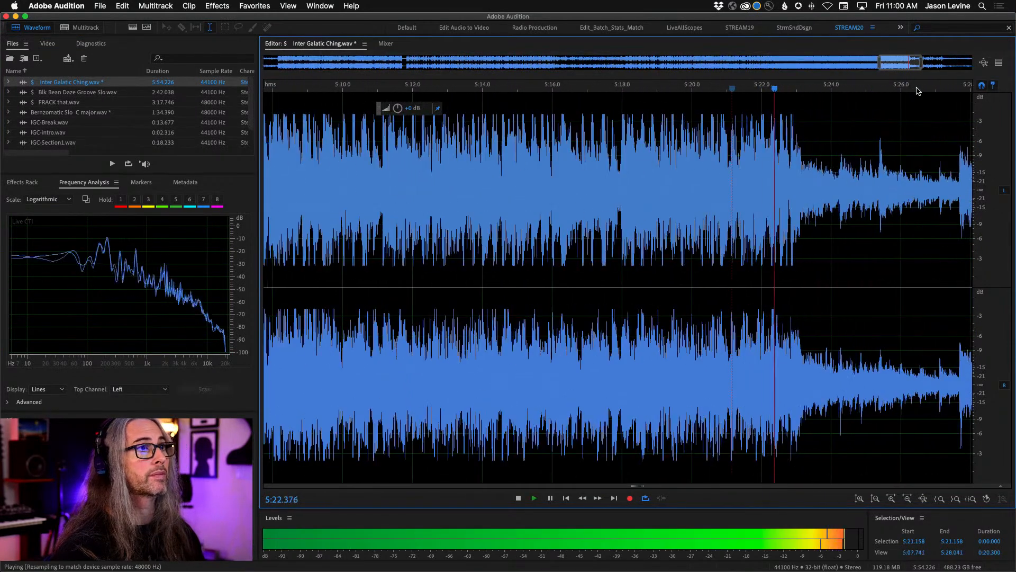
{"action": "key", "text": "space"}
{"action": "left_click", "coordinate": [788, 89]}
{"action": "key", "text": "space"}
{"action": "left_click", "coordinate": [759, 88]}
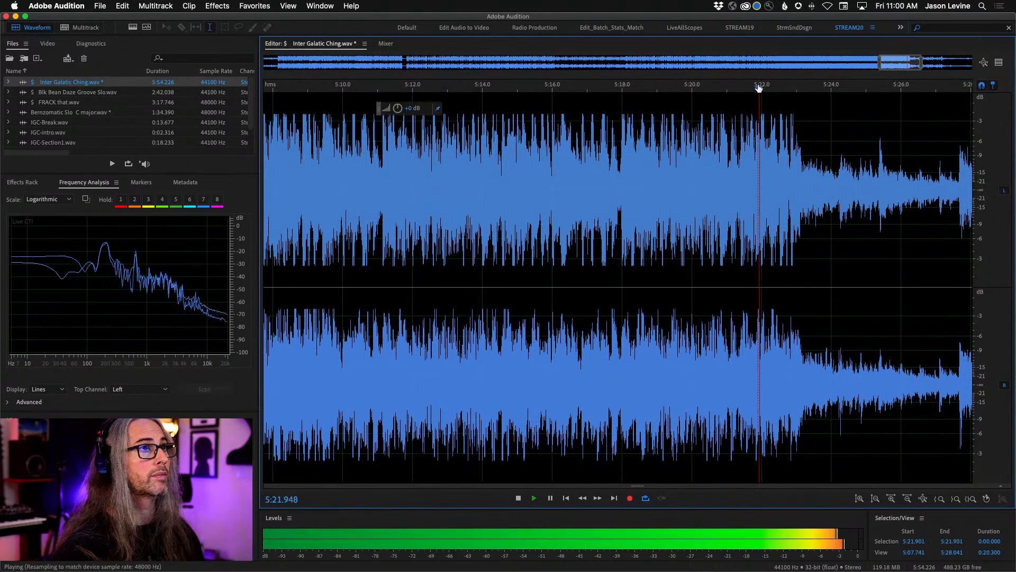
{"action": "scroll", "coordinate": [805, 93], "scroll_direction": "up", "scroll_amount": 5}
{"action": "key", "text": "space"}
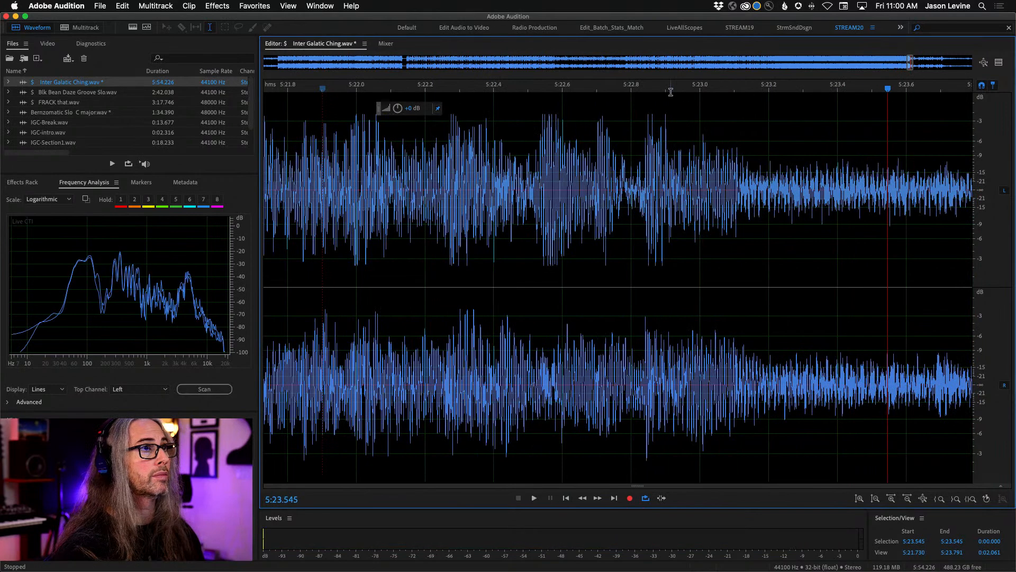
- Repeatedly audition the transition into the quiet outro, including from 5:22.986, and stop at 5:23.527
{"action": "scroll", "coordinate": [662, 91], "scroll_direction": "up", "scroll_amount": 2}
{"action": "left_click", "coordinate": [656, 88]}
{"action": "key", "text": "space"}
{"action": "key", "text": "space"}
{"action": "left_click", "coordinate": [657, 89]}
{"action": "key", "text": "space"}
{"action": "left_click_drag", "start_coordinate": [703, 92], "coordinate": [690, 89]}
{"action": "key", "text": "space"}
{"action": "key", "text": "space"}
{"action": "key", "text": "space"}
{"action": "key", "text": "space"}
{"action": "key", "text": "space"}
{"action": "key", "text": "space"}
{"action": "key", "text": "space"}
{"action": "key", "text": "space"}
{"action": "key", "text": "space"}
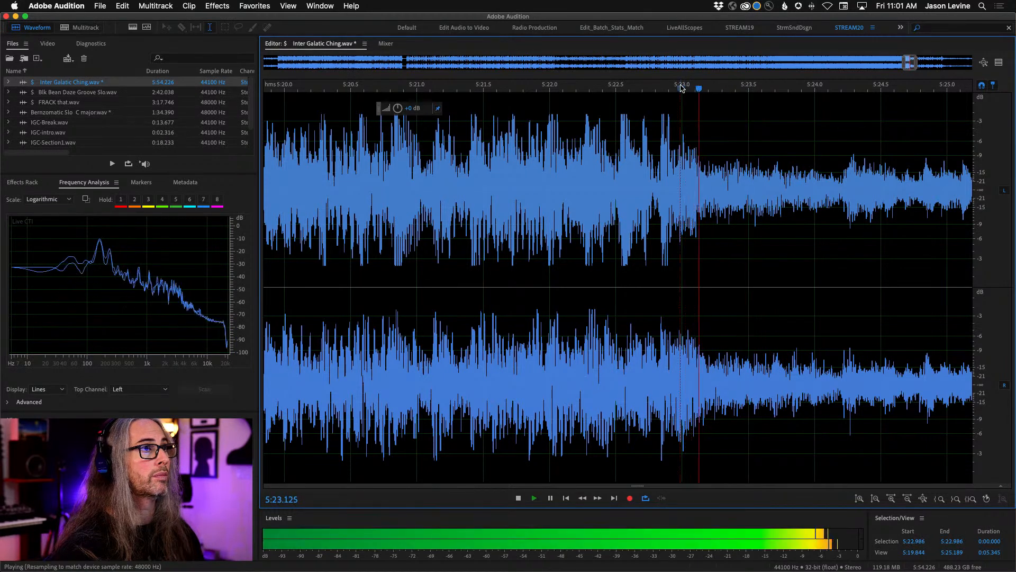
{"action": "key", "text": "space"}
{"action": "key", "text": "space"}
{"action": "key", "text": "space"}
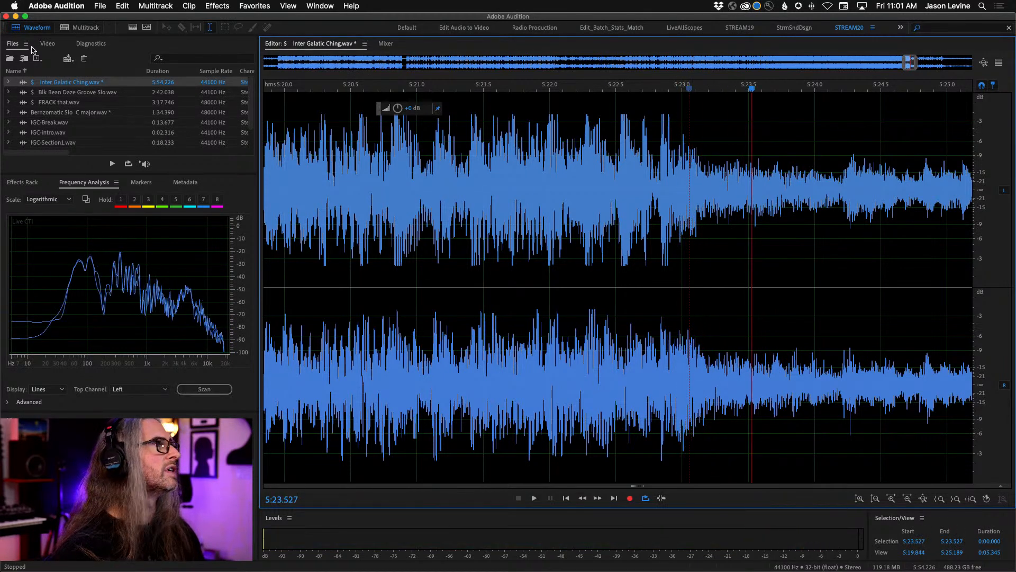
- Switch to the spectral display and audition the start of the outro several times to locate its exact onset
{"action": "left_click", "coordinate": [133, 27]}
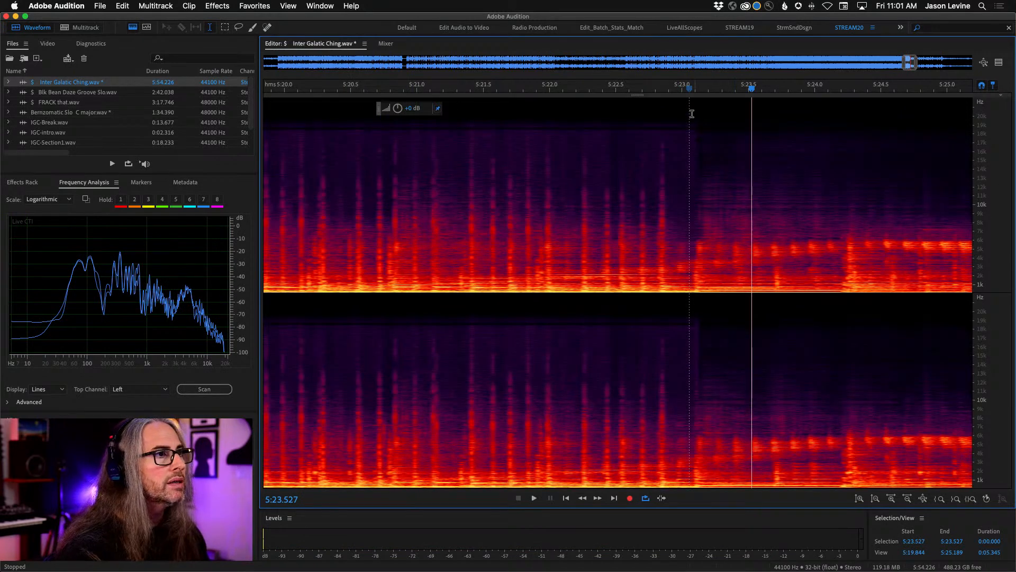
{"action": "left_click", "coordinate": [611, 89]}
{"action": "key", "text": "space"}
{"action": "key", "text": "space"}
{"action": "left_click", "coordinate": [696, 251]}
{"action": "key", "text": "space"}
{"action": "key", "text": "space"}
{"action": "left_click", "coordinate": [695, 250]}
{"action": "key", "text": "space"}
{"action": "key", "text": "space"}
{"action": "double_click", "coordinate": [695, 250]}
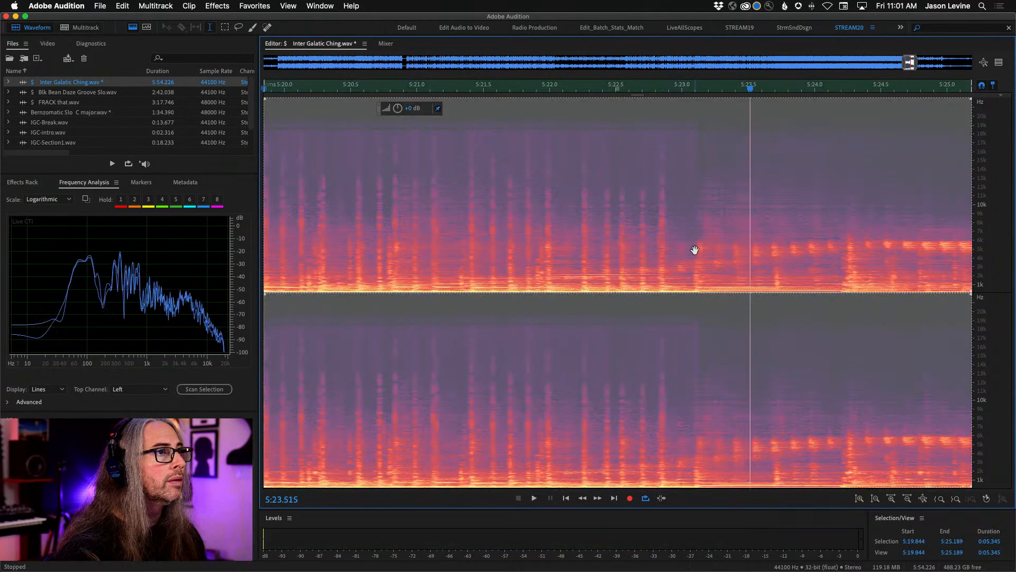
{"action": "left_click_drag", "start_coordinate": [697, 225], "coordinate": [696, 218]}
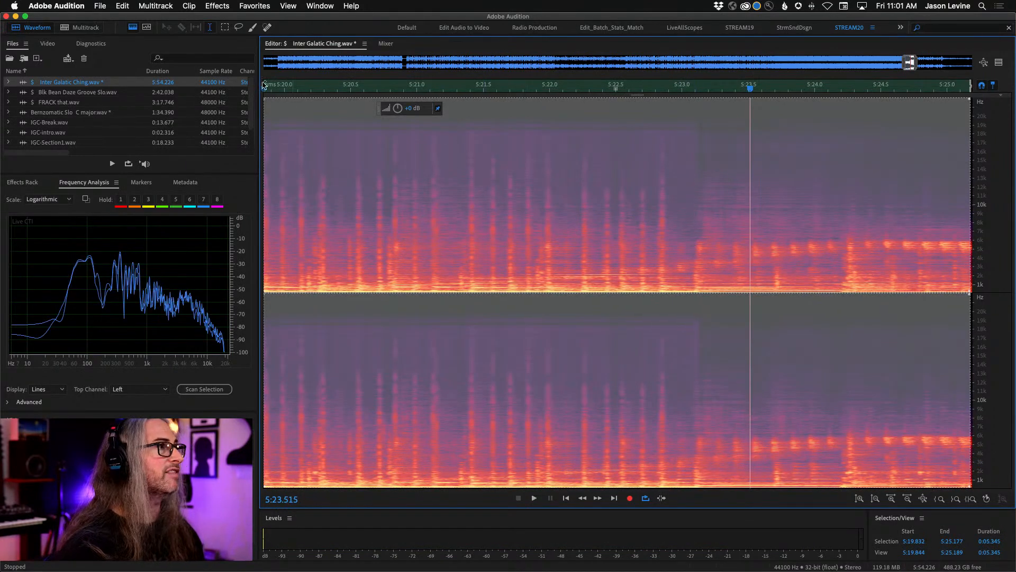
{"action": "key", "text": "p"}
{"action": "left_click_drag", "start_coordinate": [664, 261], "coordinate": [662, 259]}
{"action": "left_click", "coordinate": [209, 28]}
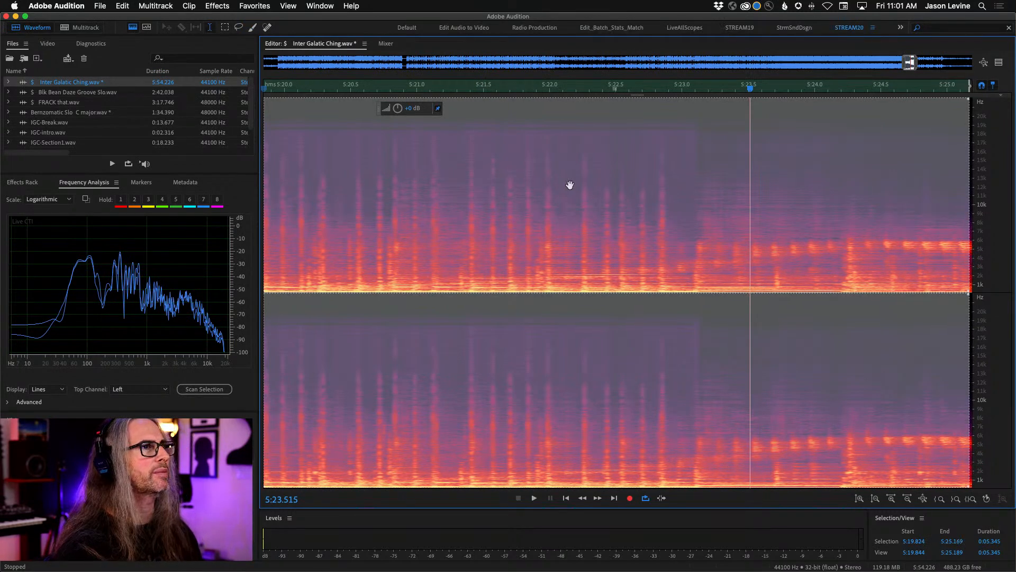
{"action": "key", "text": "super+shift+a"}
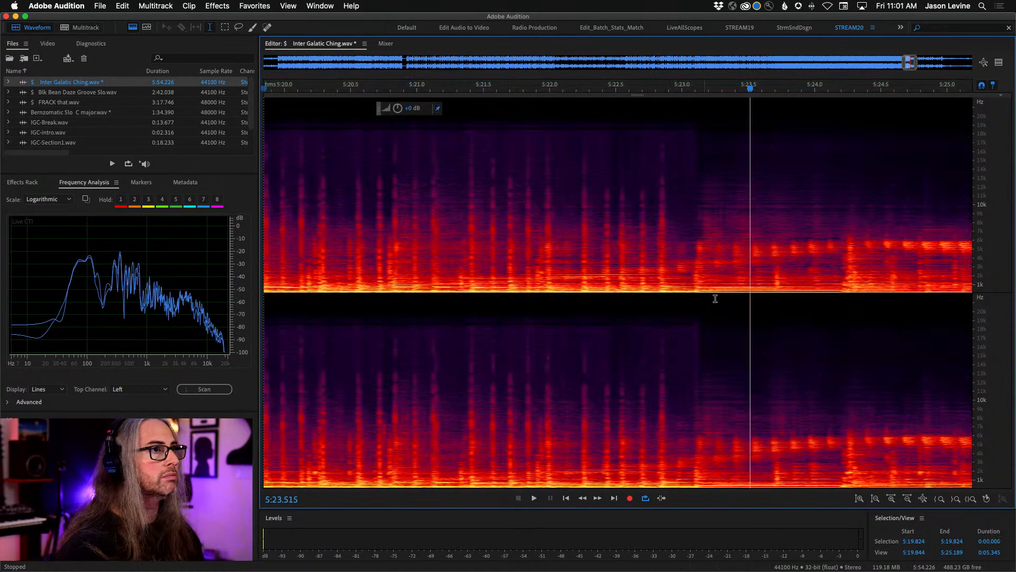
- Place the playhead at 5:23.081 and select the outro from there to the file's end at 5:54.226
{"action": "left_click", "coordinate": [695, 252]}
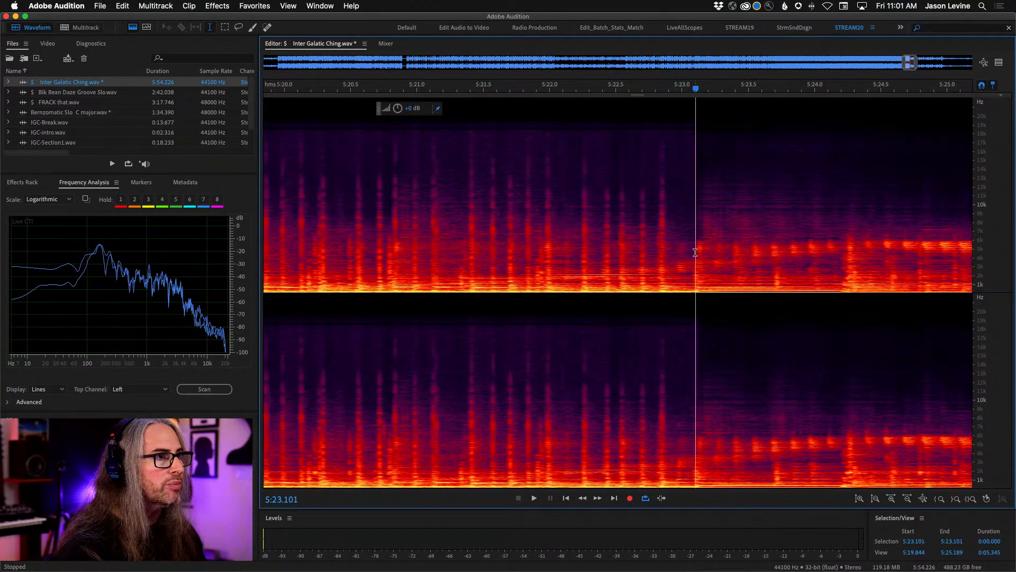
{"action": "left_click_drag", "start_coordinate": [696, 89], "coordinate": [694, 89]}
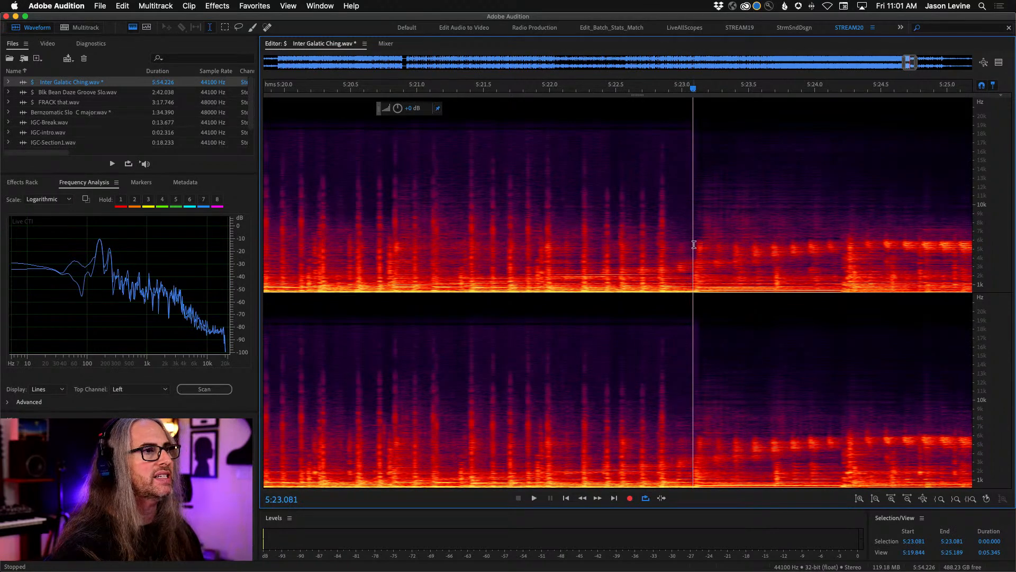
{"action": "left_click_drag", "start_coordinate": [695, 244], "coordinate": [1013, 274]}
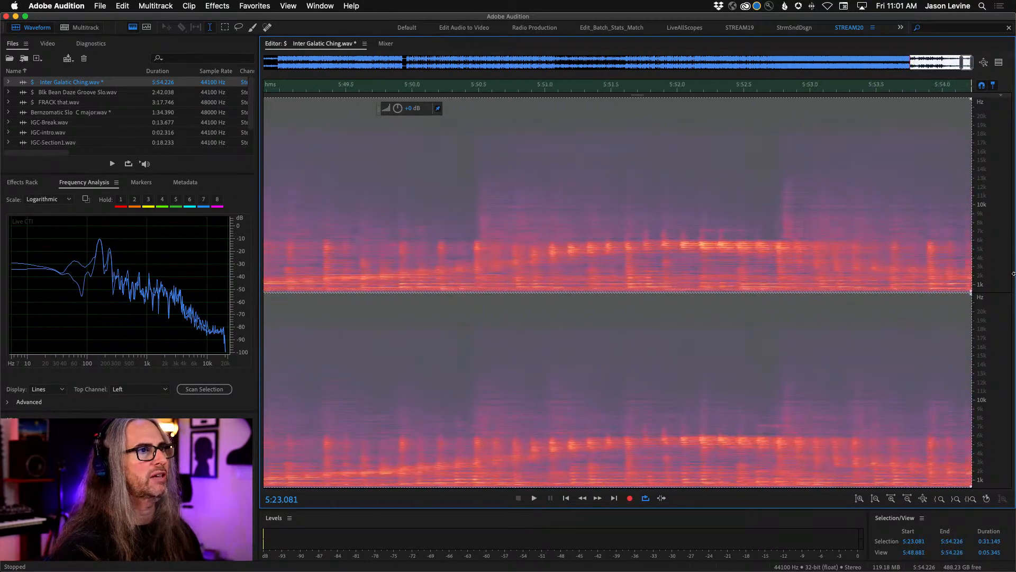
- Return to the waveform-only view, place the playhead at 5:22.224, and move the outro selection's start to 5:23.071
{"action": "left_click", "coordinate": [132, 28]}
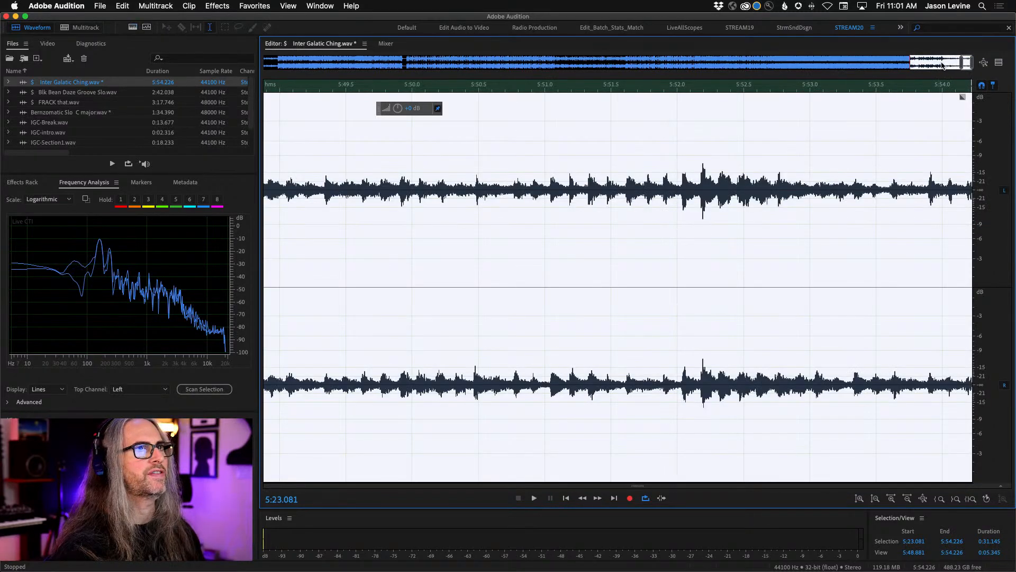
{"action": "left_click_drag", "start_coordinate": [965, 62], "coordinate": [905, 62]}
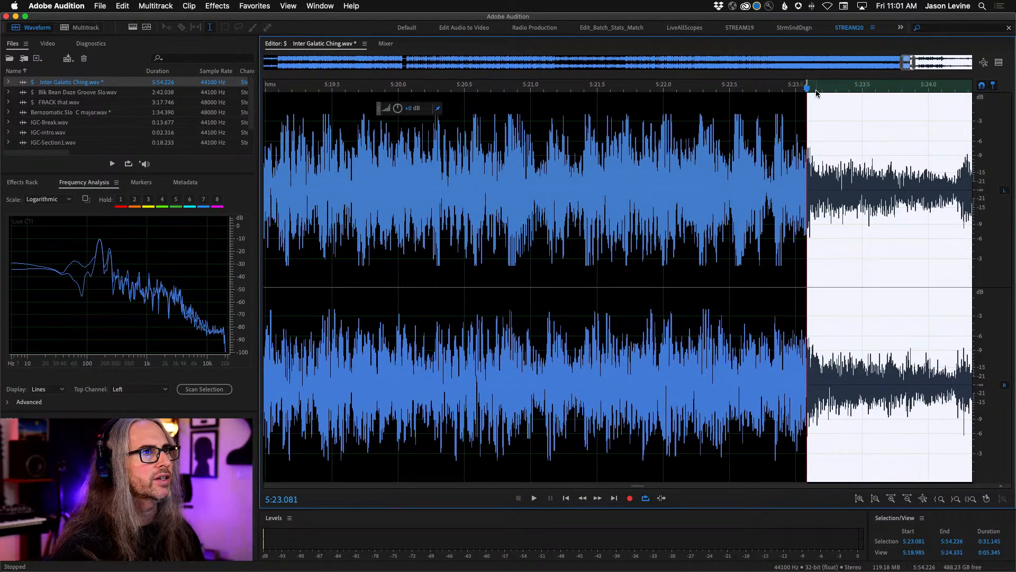
{"action": "scroll", "coordinate": [816, 94], "scroll_direction": "down", "scroll_amount": 3}
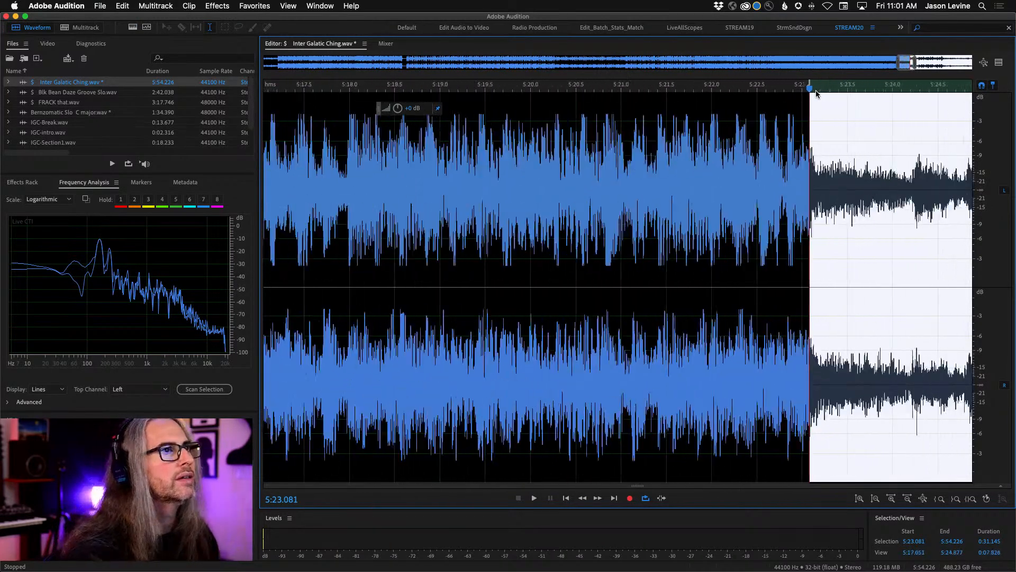
{"action": "left_click", "coordinate": [732, 87]}
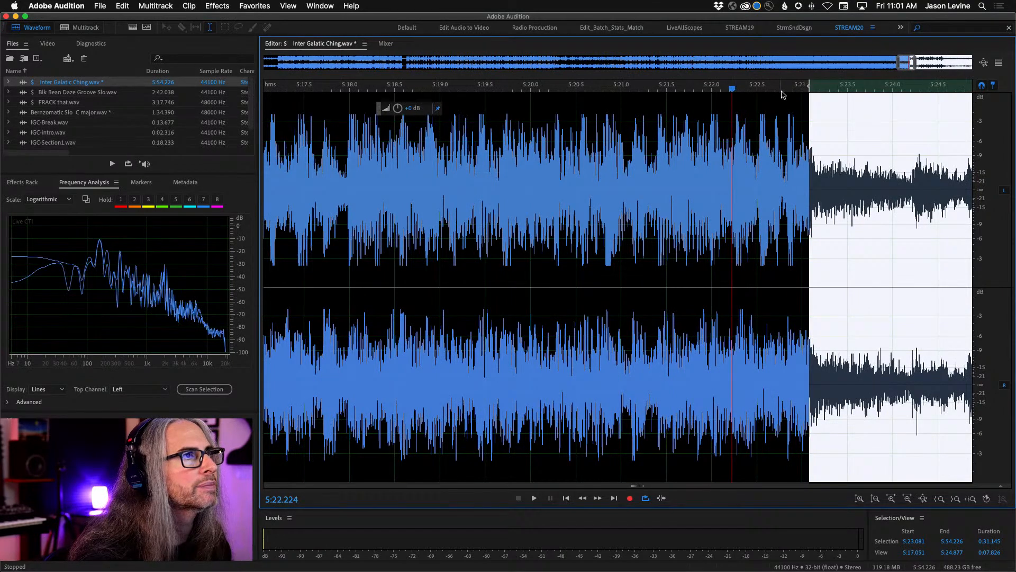
{"action": "left_click_drag", "start_coordinate": [811, 85], "coordinate": [810, 86]}
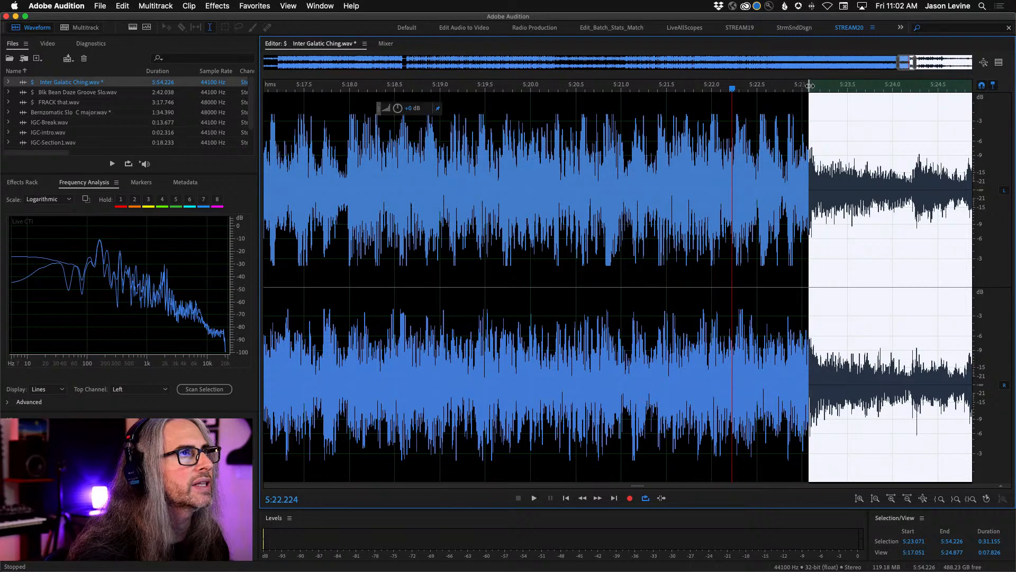
- Audition the transition into the outro and fine-tune the start of the outro selection to 5:23.077
{"action": "key", "text": "space"}
{"action": "key", "text": "space"}
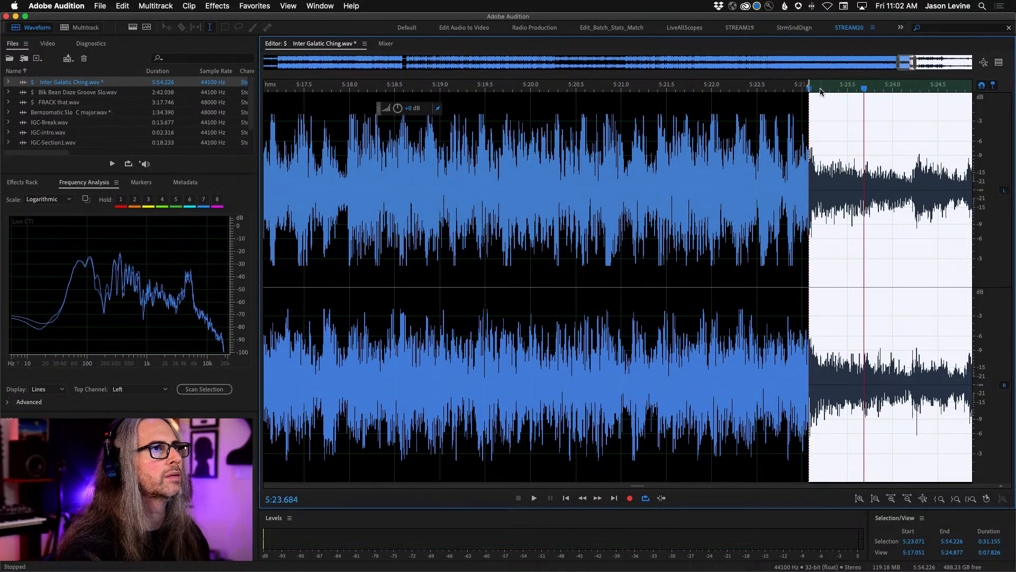
{"action": "key", "text": "space"}
{"action": "key", "text": "space"}
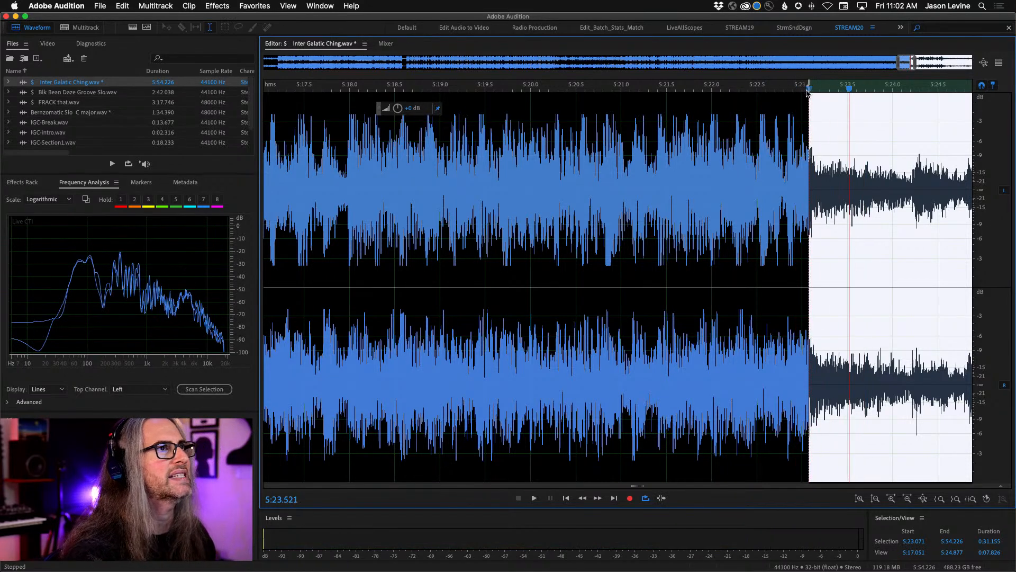
{"action": "left_click_drag", "start_coordinate": [808, 84], "coordinate": [810, 85]}
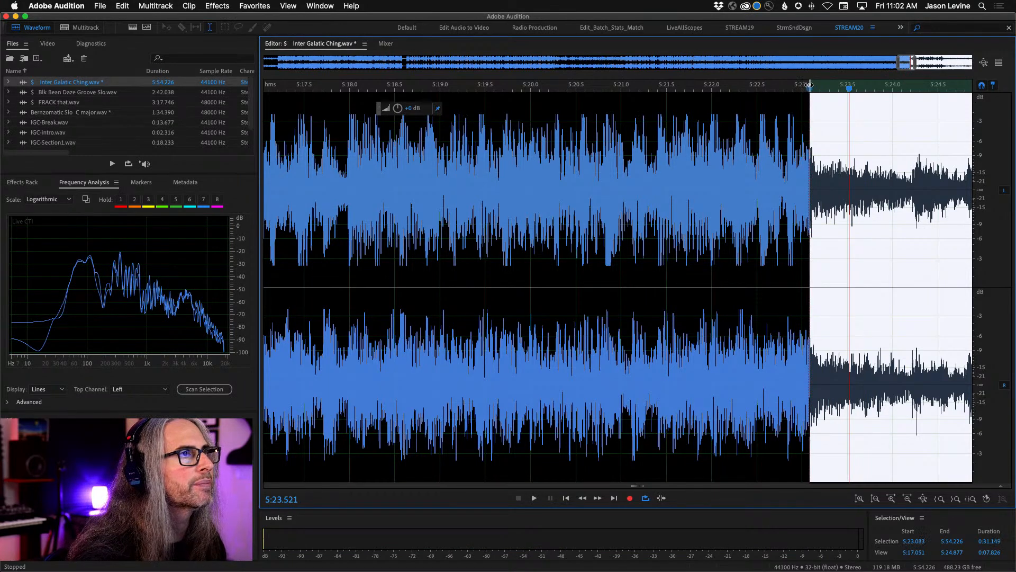
{"action": "key", "text": "space"}
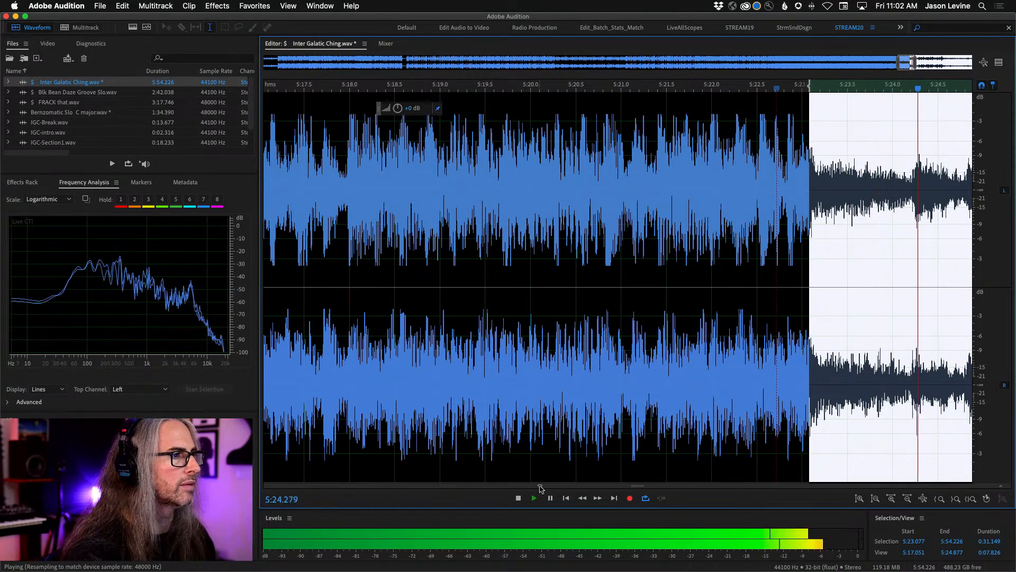
- Replay the beginning of the outro selection repeatedly to check its start point, then stop playback
{"action": "left_click", "coordinate": [567, 498]}
{"action": "left_click", "coordinate": [569, 498]}
{"action": "left_click", "coordinate": [570, 498]}
{"action": "left_click", "coordinate": [569, 498]}
{"action": "left_click", "coordinate": [569, 499]}
{"action": "left_click", "coordinate": [568, 499]}
{"action": "left_click", "coordinate": [568, 499]}
{"action": "left_click", "coordinate": [568, 498]}
{"action": "left_click", "coordinate": [568, 498]}
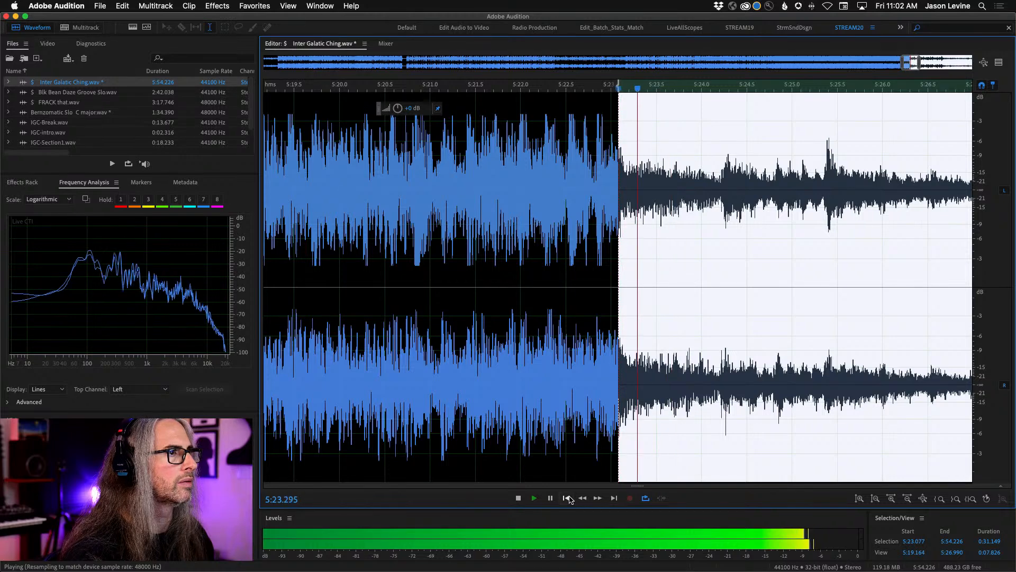
{"action": "key", "text": "space"}
- Copy the selected outro to a new file and apply a very short fade-in at its start
{"action": "right_click", "coordinate": [747, 276]}
{"action": "left_click", "coordinate": [816, 437]}
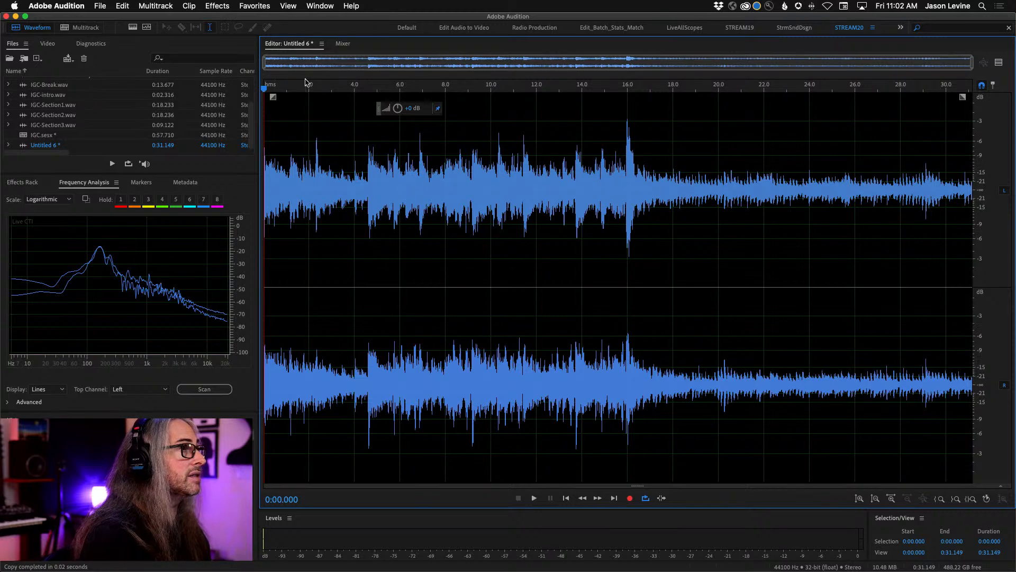
{"action": "left_click_drag", "start_coordinate": [306, 87], "coordinate": [138, 103]}
{"action": "left_click_drag", "start_coordinate": [271, 96], "coordinate": [302, 181]}
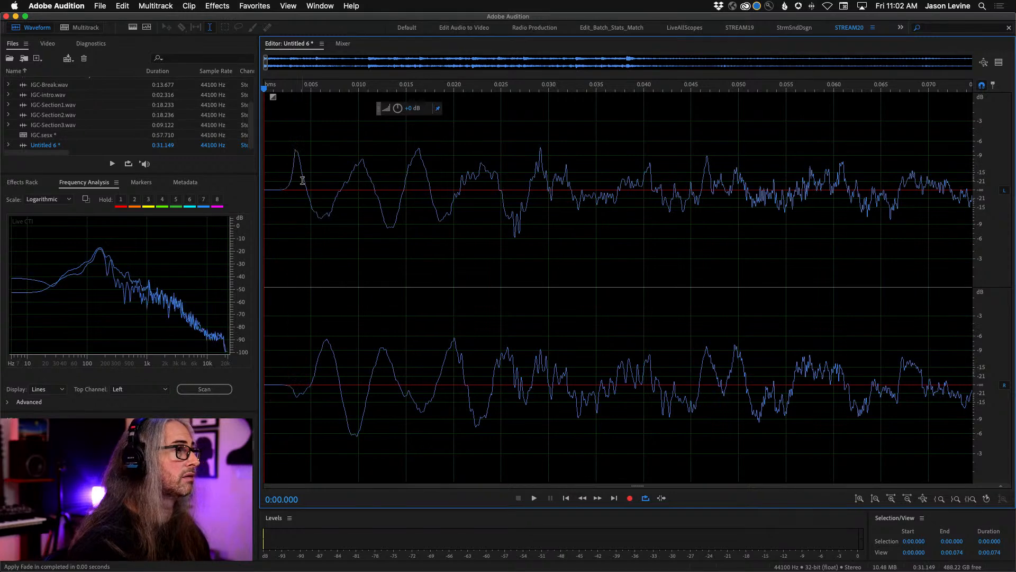
{"action": "key", "text": "backslash"}
- Audition the opening of the new outro file from its start and from 0:01.409
{"action": "key", "text": "space"}
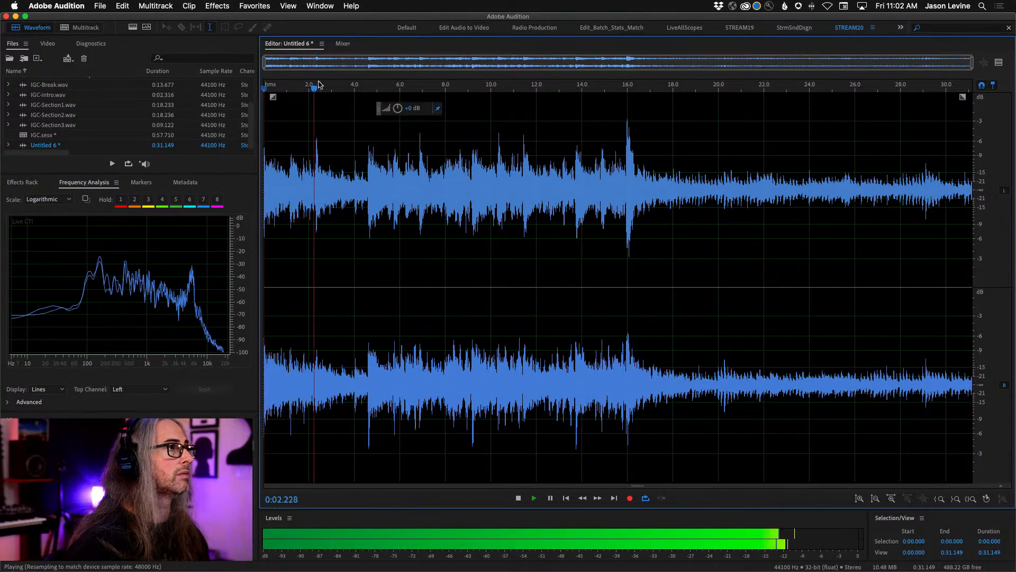
{"action": "key", "text": "space"}
{"action": "key", "text": "space"}
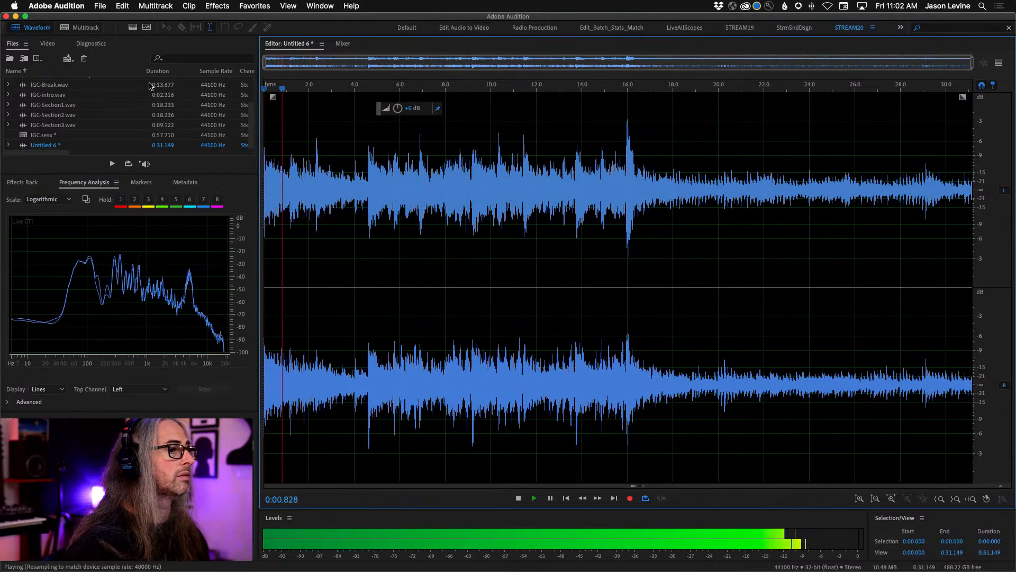
{"action": "key", "text": "space"}
{"action": "left_click", "coordinate": [296, 88]}
{"action": "key", "text": "space"}
{"action": "key", "text": "space"}
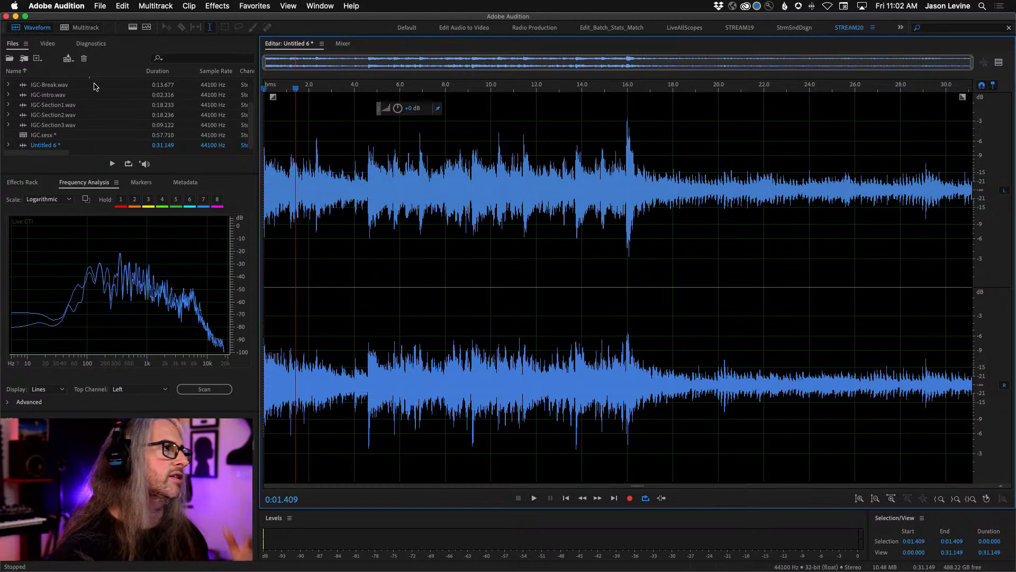
- Save the outro as IGC-EndRiff.wav in the FF_IGC folder in Wave PCM format
{"action": "left_click", "coordinate": [101, 6]}
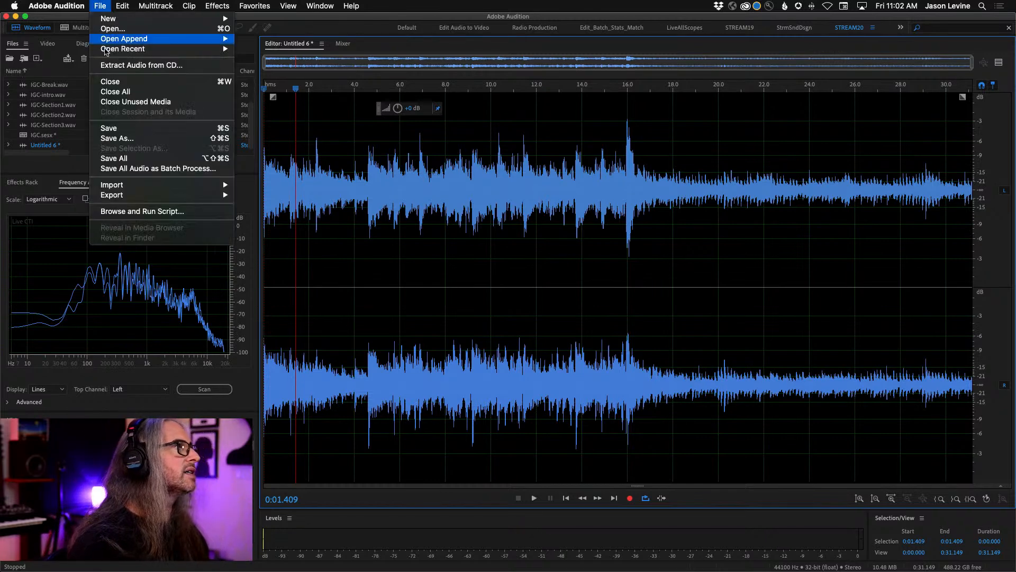
{"action": "left_click", "coordinate": [147, 137]}
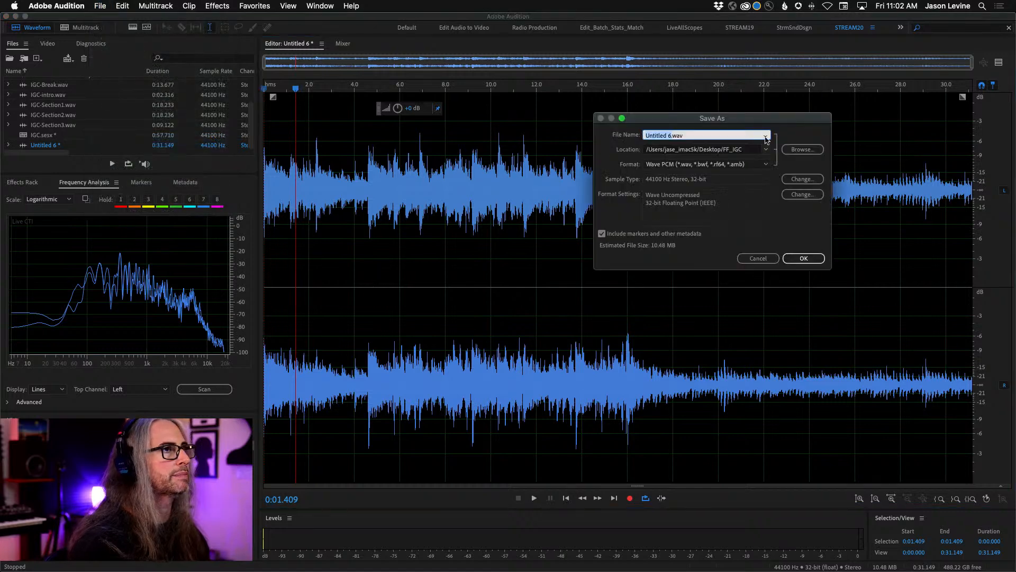
{"action": "type", "text": "IGC-EndRiff"}
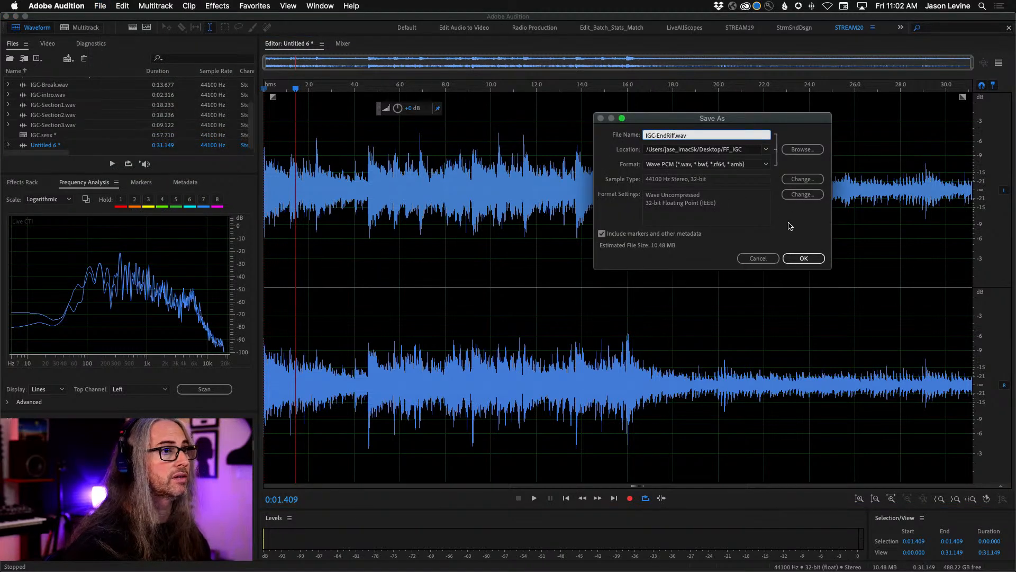
{"action": "key", "text": "Return"}
- Place IGC-EndRiff.wav on Track 4 of the IGC multitrack session, directly after the end of the IGC-Break clip
{"action": "left_click", "coordinate": [83, 31]}
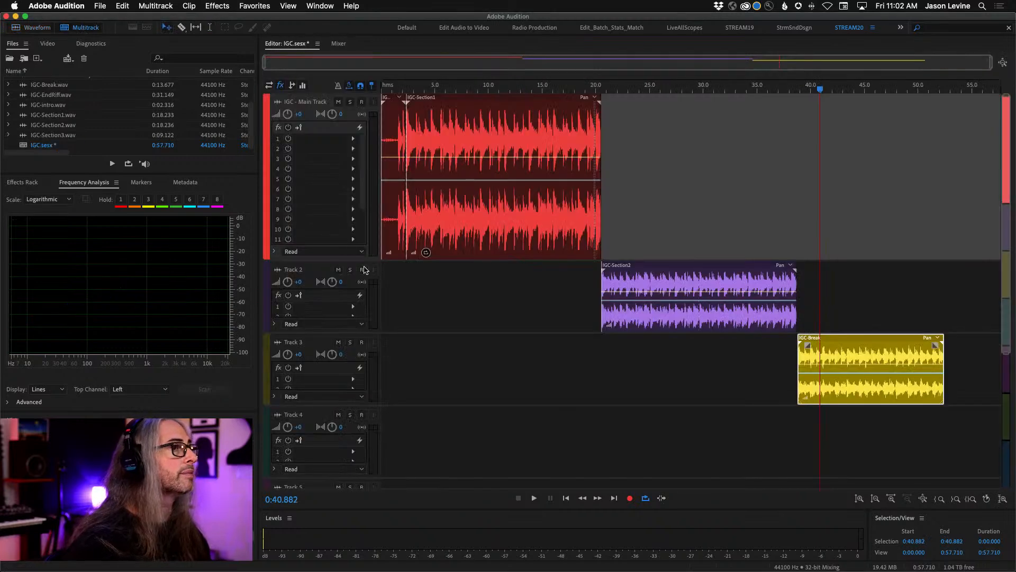
{"action": "scroll", "coordinate": [54, 129], "scroll_direction": "up", "scroll_amount": 2}
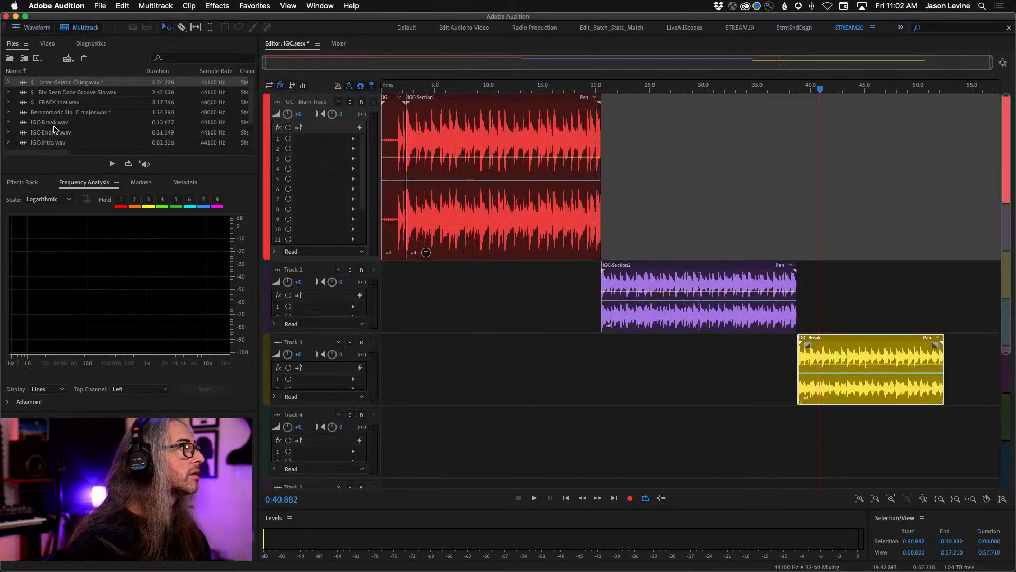
{"action": "scroll", "coordinate": [23, 127], "scroll_direction": "down", "scroll_amount": 1}
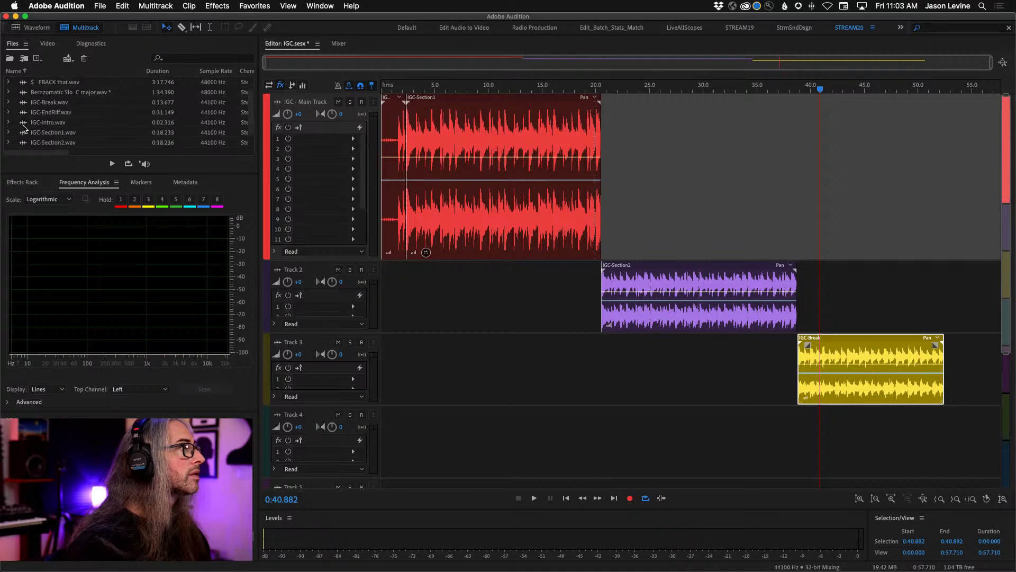
{"action": "left_click_drag", "start_coordinate": [20, 113], "coordinate": [947, 444]}
{"action": "key", "text": "backslash"}
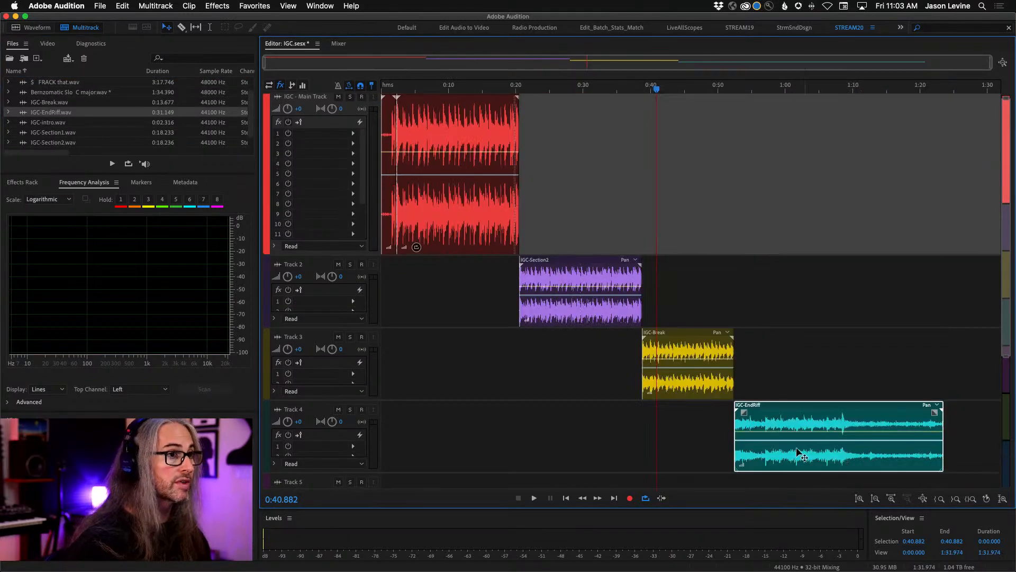
- Add two stereo audio tracks below Track 6 in the multitrack session
{"action": "scroll", "coordinate": [894, 379], "scroll_direction": "down", "scroll_amount": 5}
{"action": "scroll", "coordinate": [894, 379], "scroll_direction": "up", "scroll_amount": 5}
{"action": "key", "text": "alt+equal"}
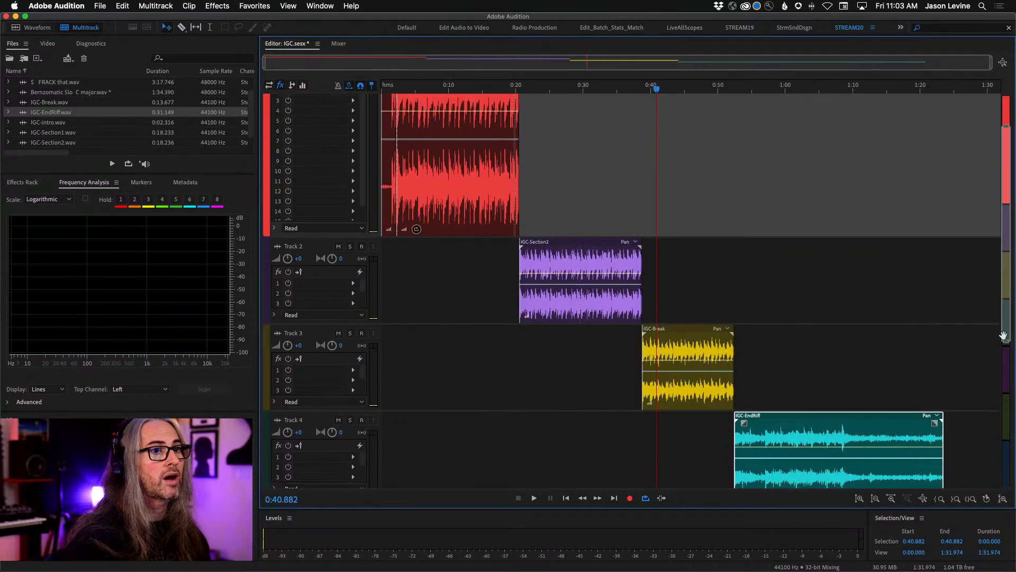
{"action": "left_click_drag", "start_coordinate": [1006, 343], "coordinate": [1006, 487]}
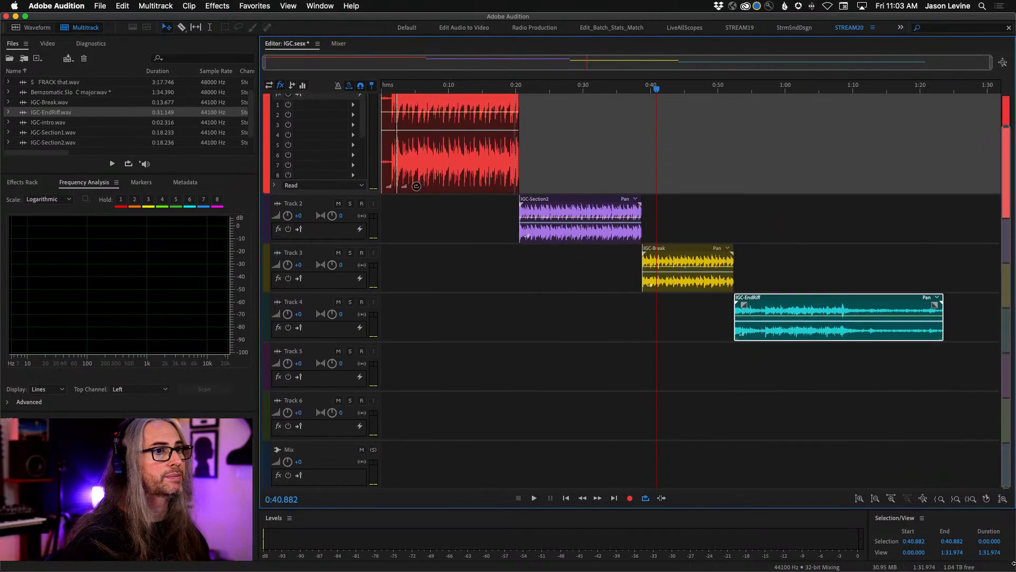
{"action": "left_click_drag", "start_coordinate": [1007, 126], "coordinate": [1008, 74]}
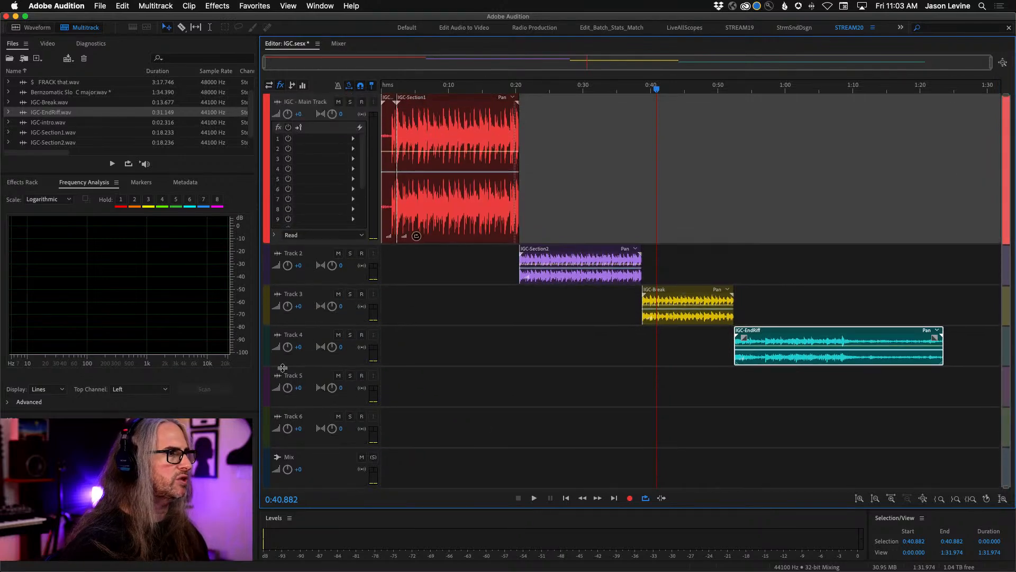
{"action": "right_click", "coordinate": [402, 418]}
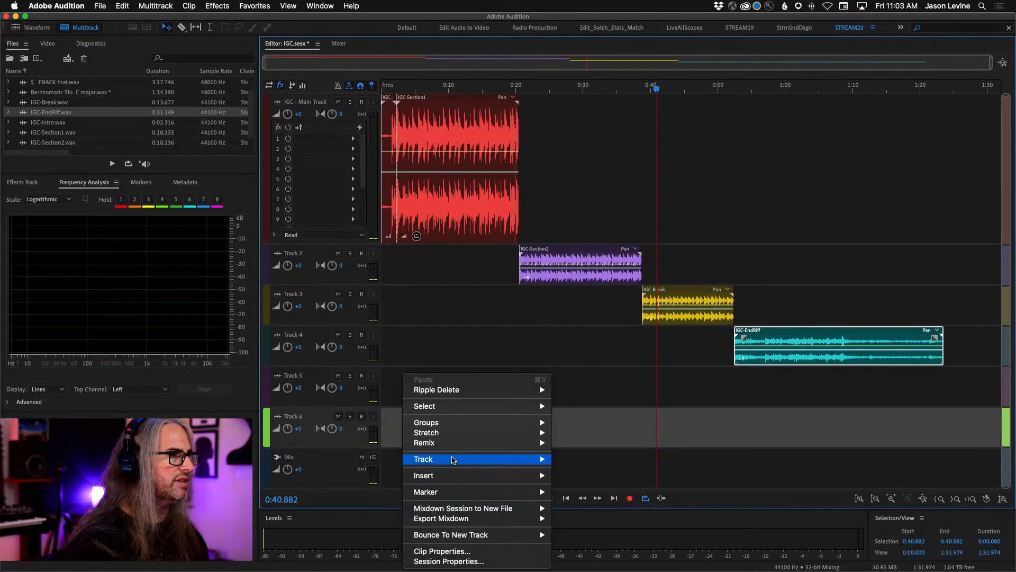
{"action": "mouse_move", "coordinate": [453, 459]}
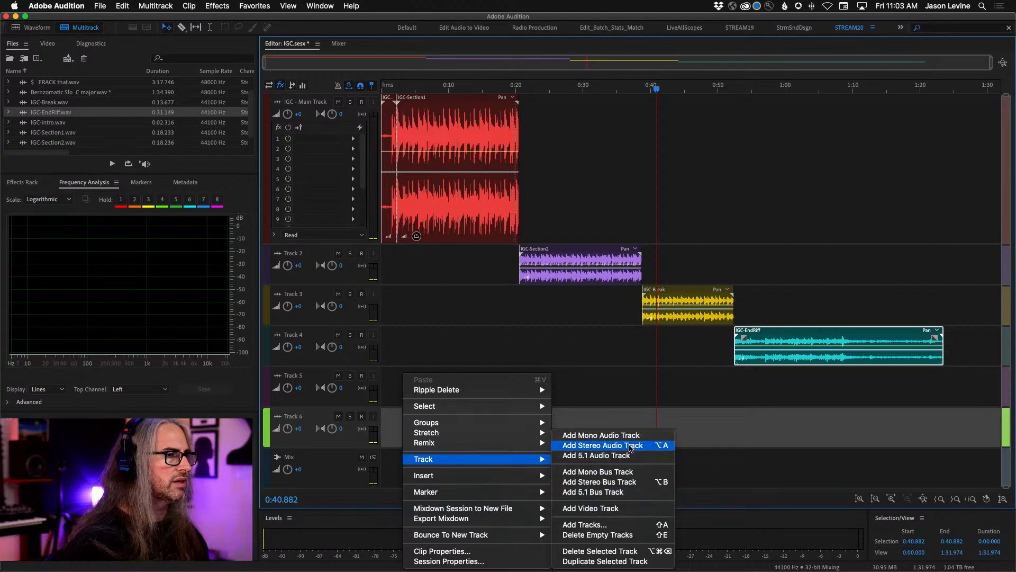
{"action": "left_click", "coordinate": [631, 446]}
{"action": "right_click", "coordinate": [414, 423]}
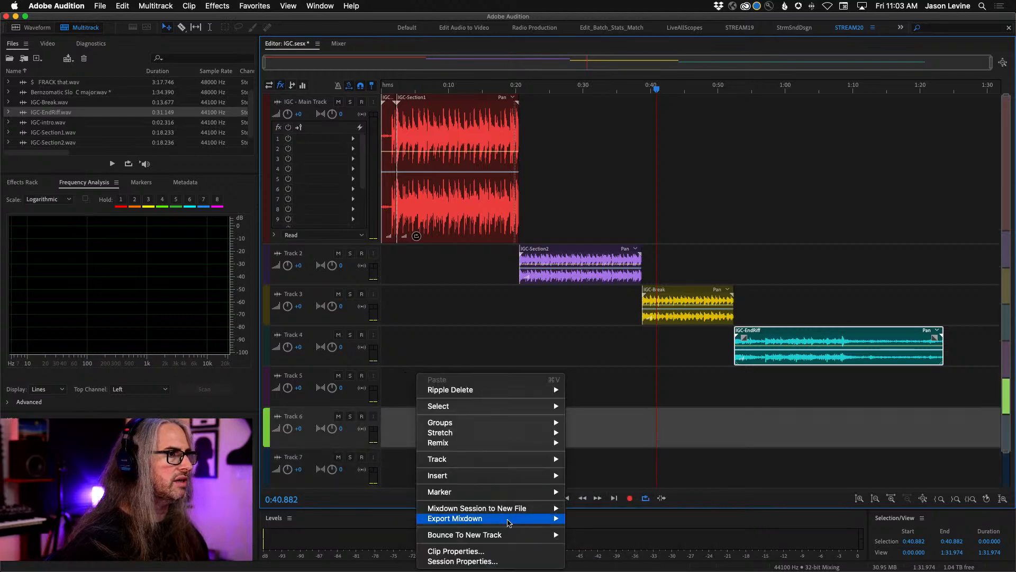
{"action": "mouse_move", "coordinate": [504, 458]}
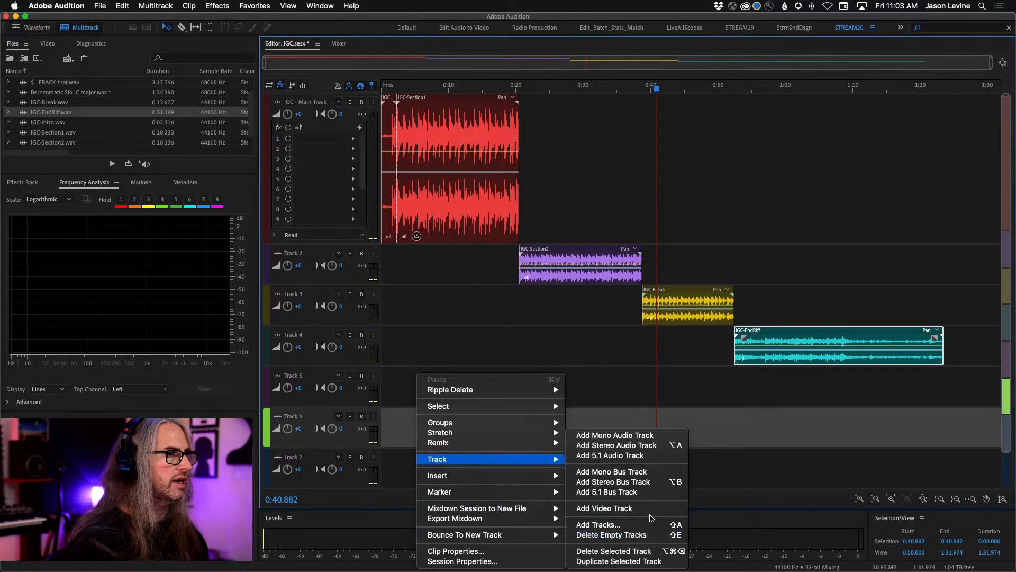
{"action": "left_click", "coordinate": [617, 446]}
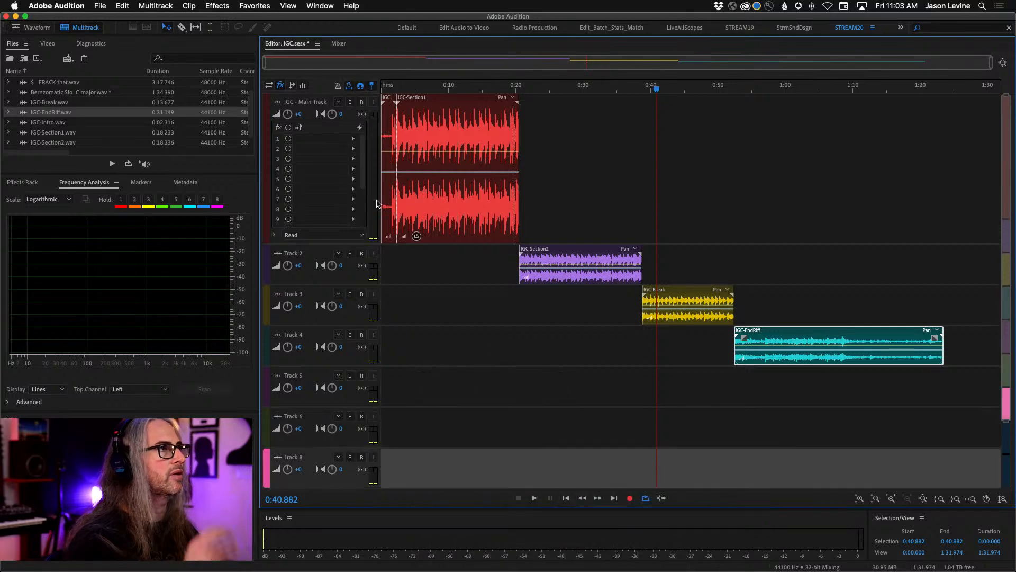
- Open the IGC-Section1 clip in the spectral display and brush a selection along the rising and falling frequency sweep across its full length
{"action": "double_click", "coordinate": [446, 126]}
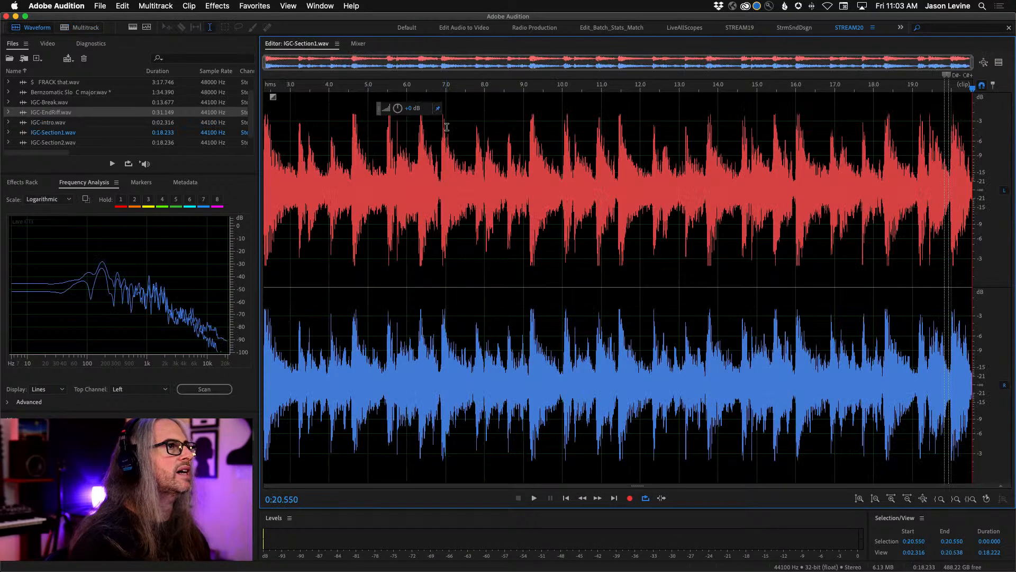
{"action": "left_click", "coordinate": [133, 28]}
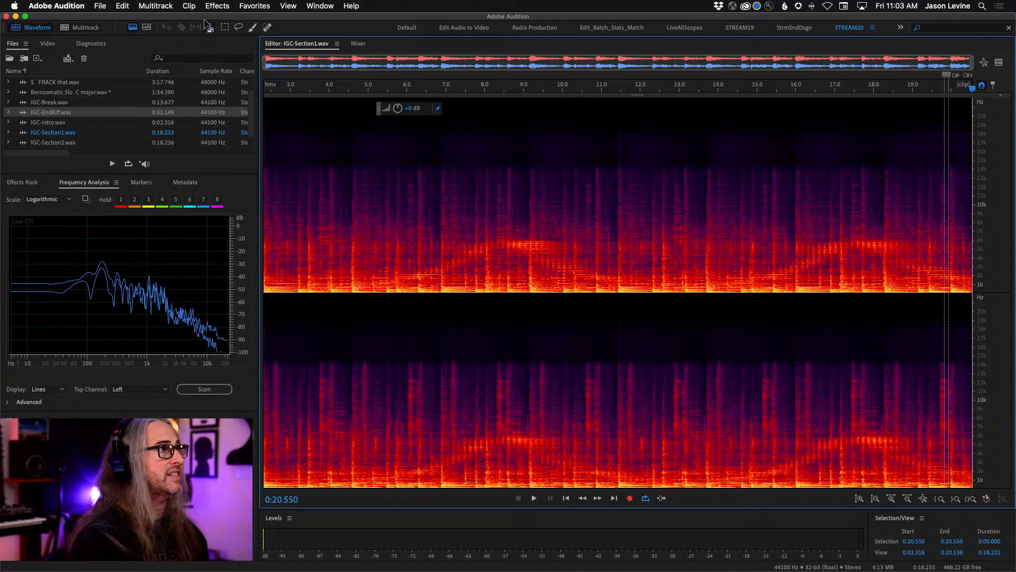
{"action": "left_click", "coordinate": [252, 28]}
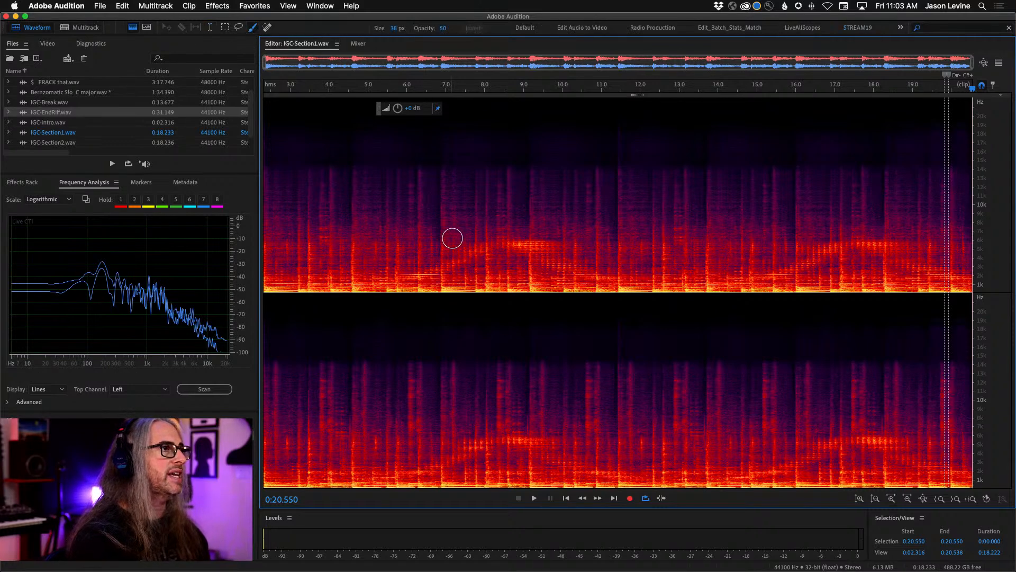
{"action": "mouse_move", "coordinate": [272, 288]}
{"action": "left_mouse_down"}
{"action": "mouse_move", "coordinate": [417, 278]}
{"action": "mouse_move", "coordinate": [506, 247]}
{"action": "mouse_move", "coordinate": [556, 250]}
{"action": "mouse_move", "coordinate": [577, 259]}
{"action": "mouse_move", "coordinate": [529, 257]}
{"action": "mouse_move", "coordinate": [587, 272]}
{"action": "mouse_move", "coordinate": [753, 280]}
{"action": "mouse_move", "coordinate": [866, 246]}
{"action": "mouse_move", "coordinate": [989, 290]}
{"action": "left_mouse_up"}
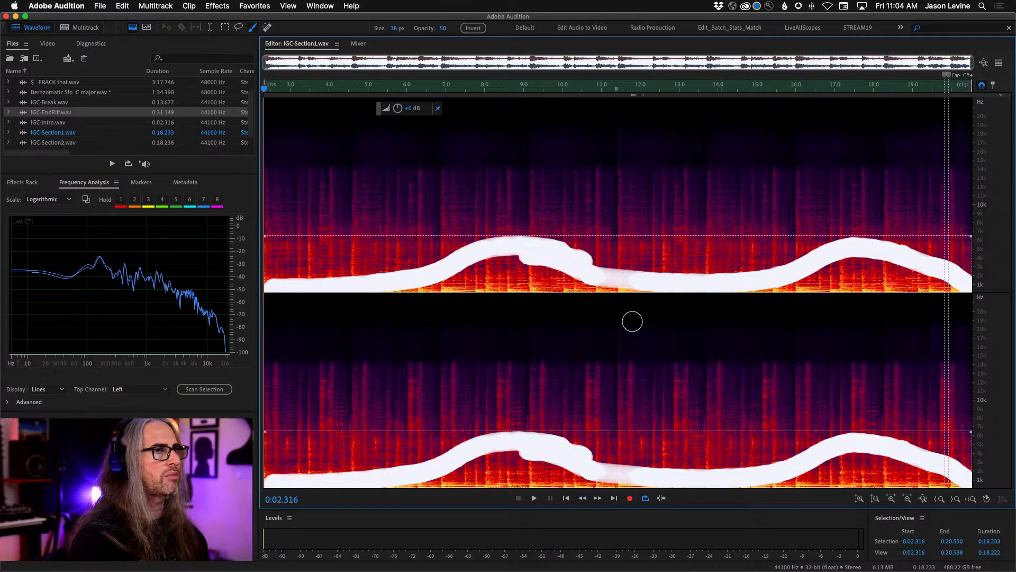
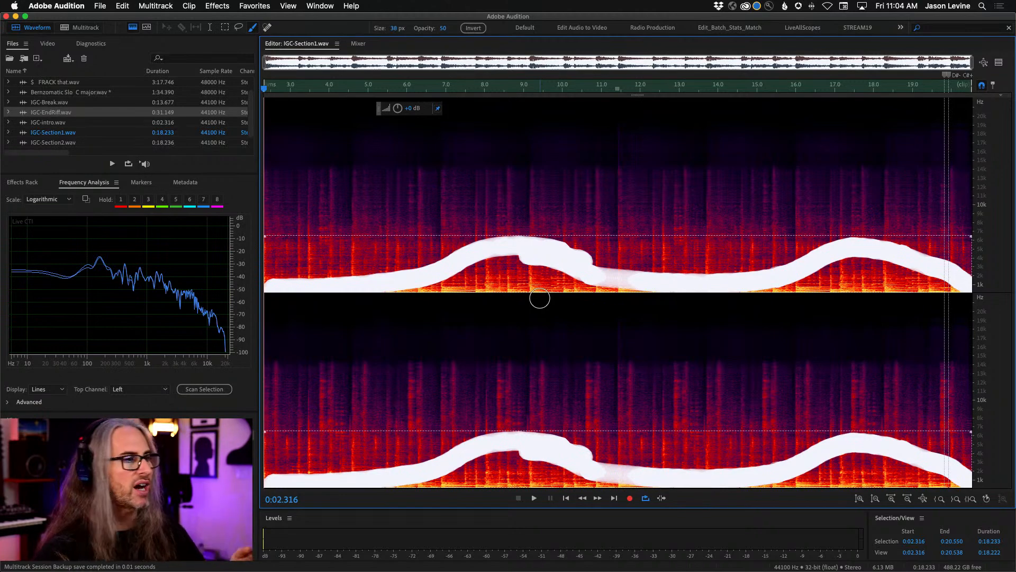
- Audition the brushed selection, then repaint it more tightly along the rising and falling frequency sweep across the whole clip
{"action": "key", "text": "space"}
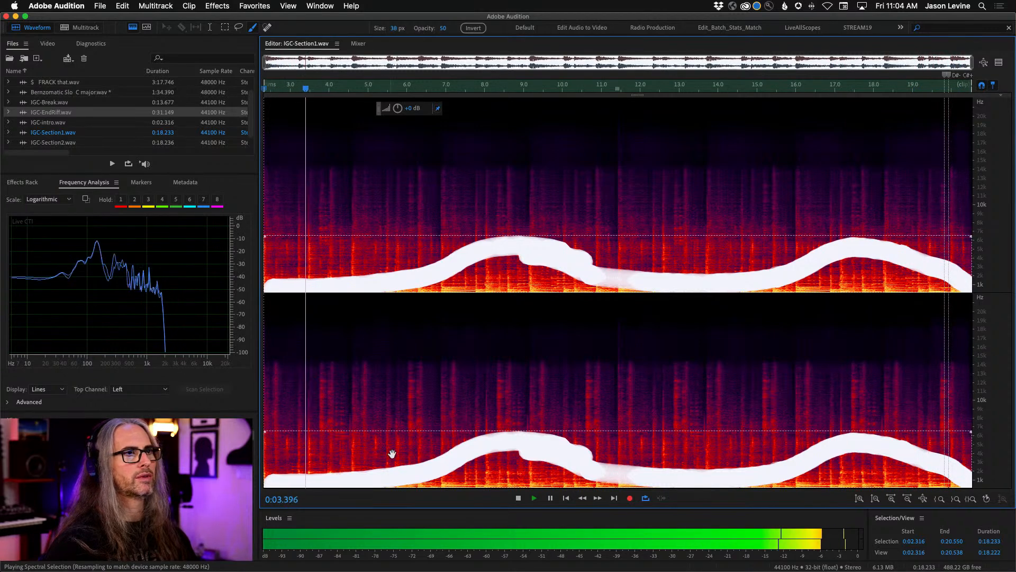
{"action": "key", "text": "space"}
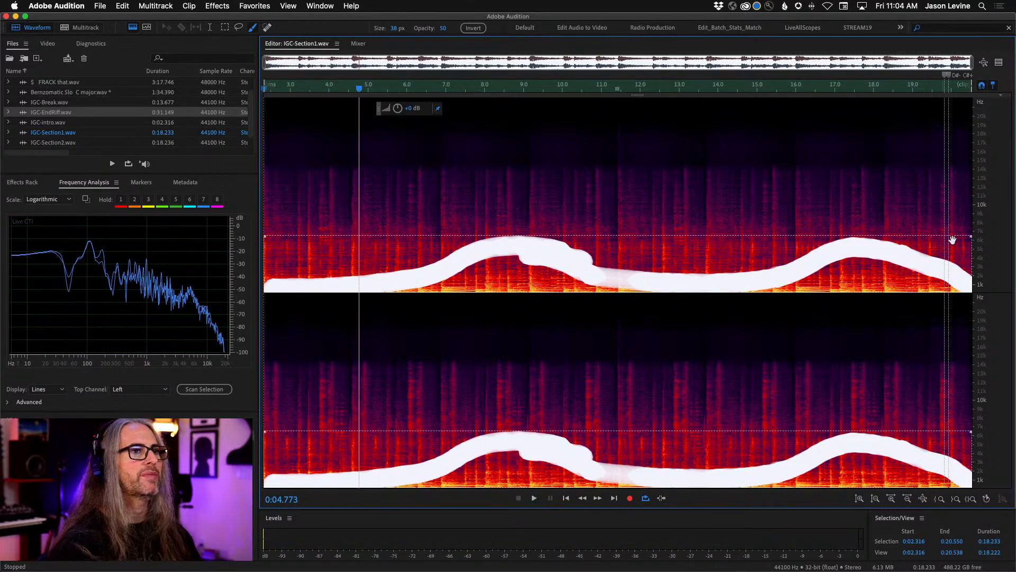
{"action": "scroll", "coordinate": [989, 394], "scroll_direction": "up", "scroll_amount": 3}
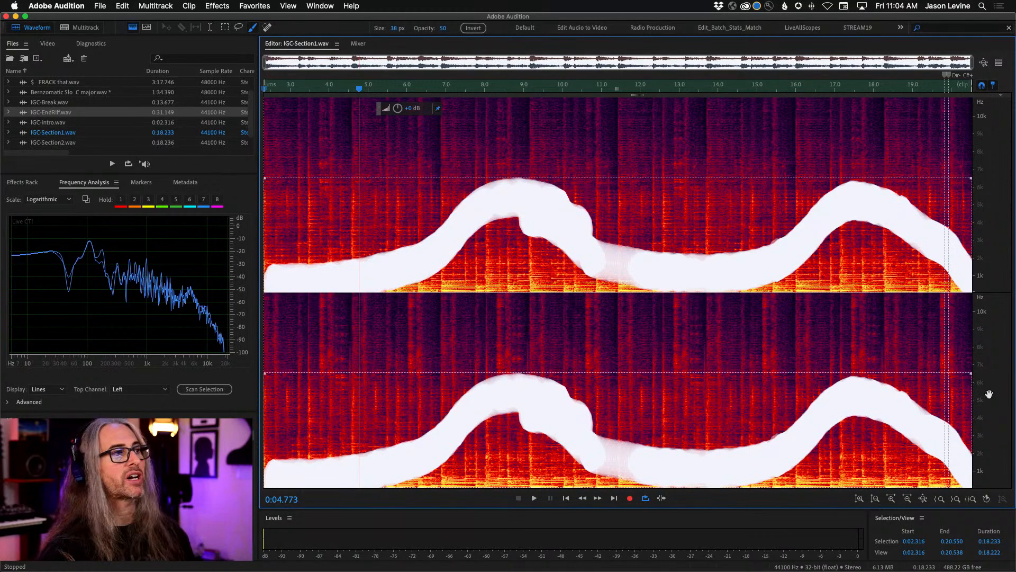
{"action": "left_click", "coordinate": [398, 131]}
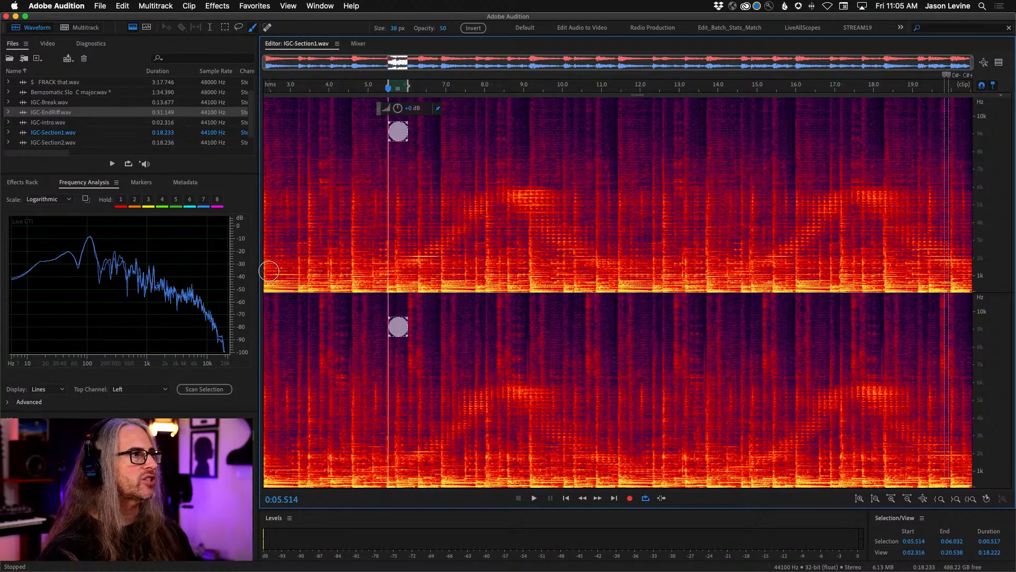
{"action": "mouse_move", "coordinate": [268, 271]}
{"action": "left_mouse_down"}
{"action": "mouse_move", "coordinate": [386, 267]}
{"action": "mouse_move", "coordinate": [509, 200]}
{"action": "mouse_move", "coordinate": [625, 267]}
{"action": "mouse_move", "coordinate": [744, 268]}
{"action": "mouse_move", "coordinate": [861, 197]}
{"action": "mouse_move", "coordinate": [963, 272]}
{"action": "left_mouse_up"}
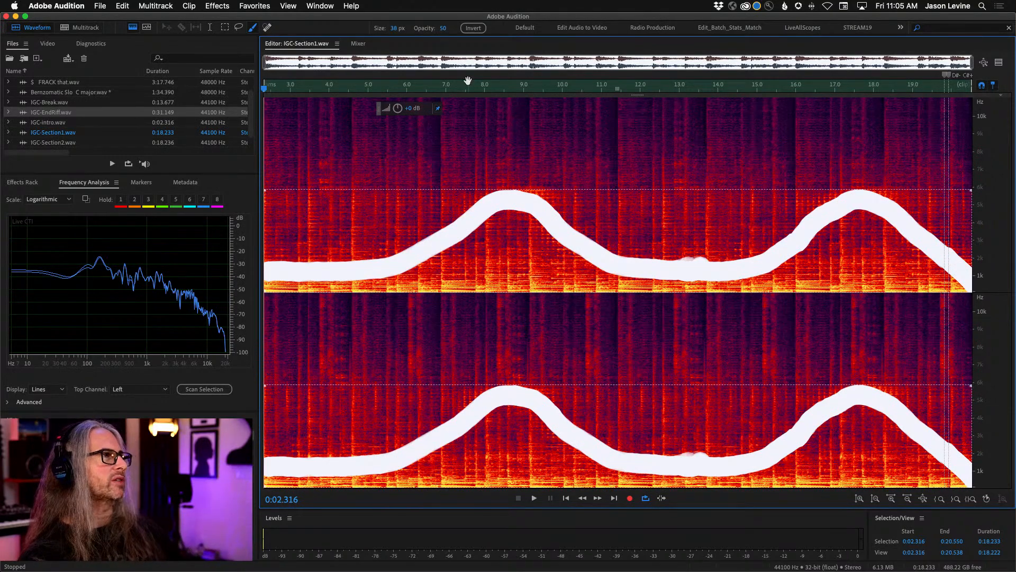
- Play the repainted sweep selection and examine its spectrum in an enlarged Frequency Analysis view
{"action": "key", "text": "space"}
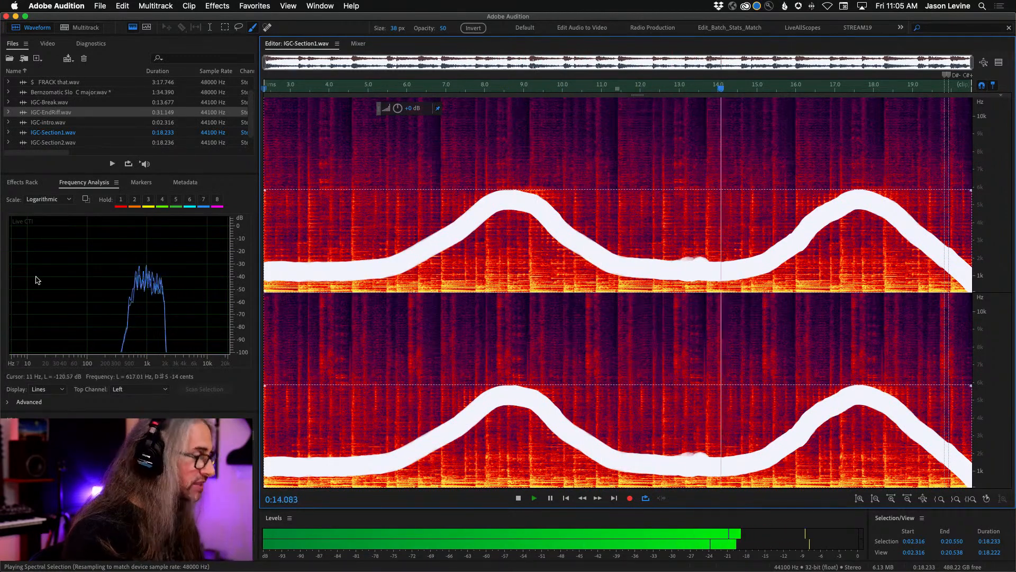
{"action": "key", "text": "grave"}
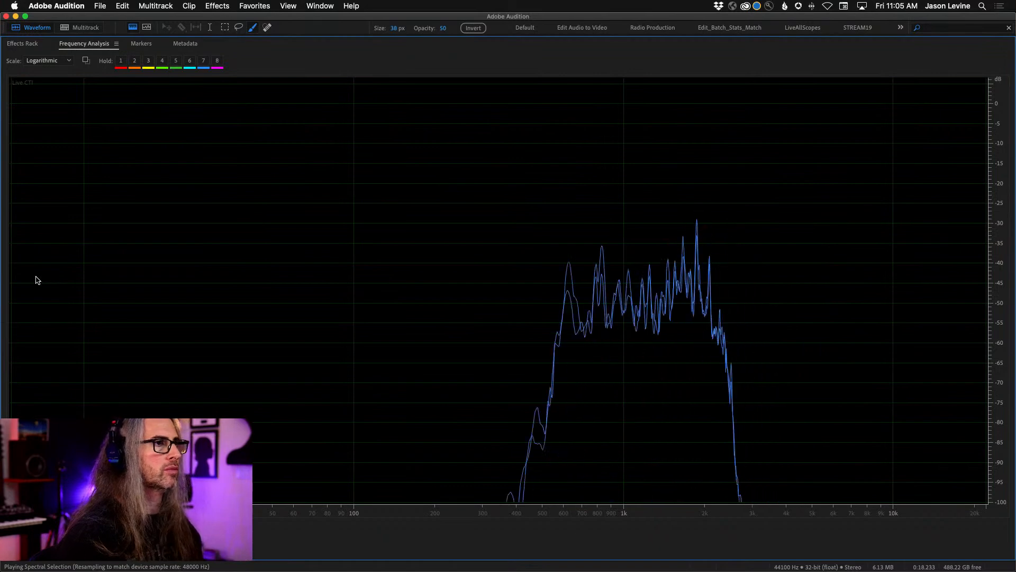
{"action": "key", "text": "grave"}
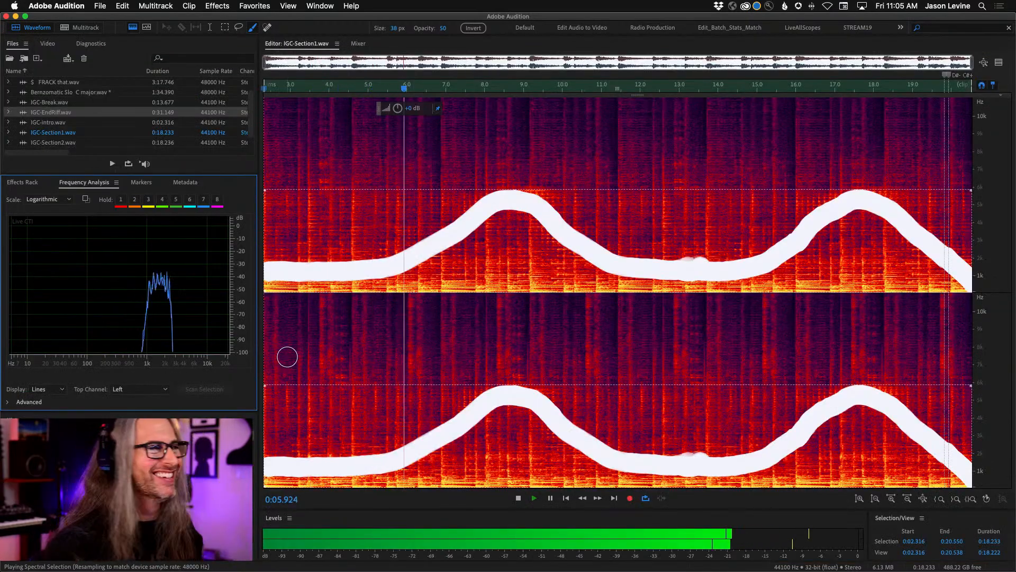
{"action": "key", "text": "space"}
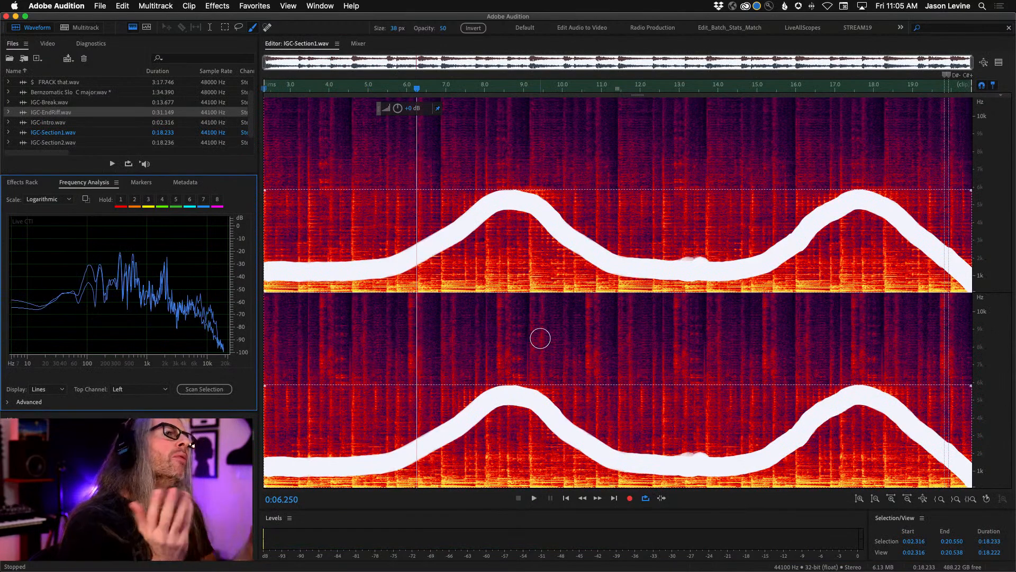
- Copy the selected sweep to a new file and play it in the waveform display
{"action": "right_click", "coordinate": [619, 230]}
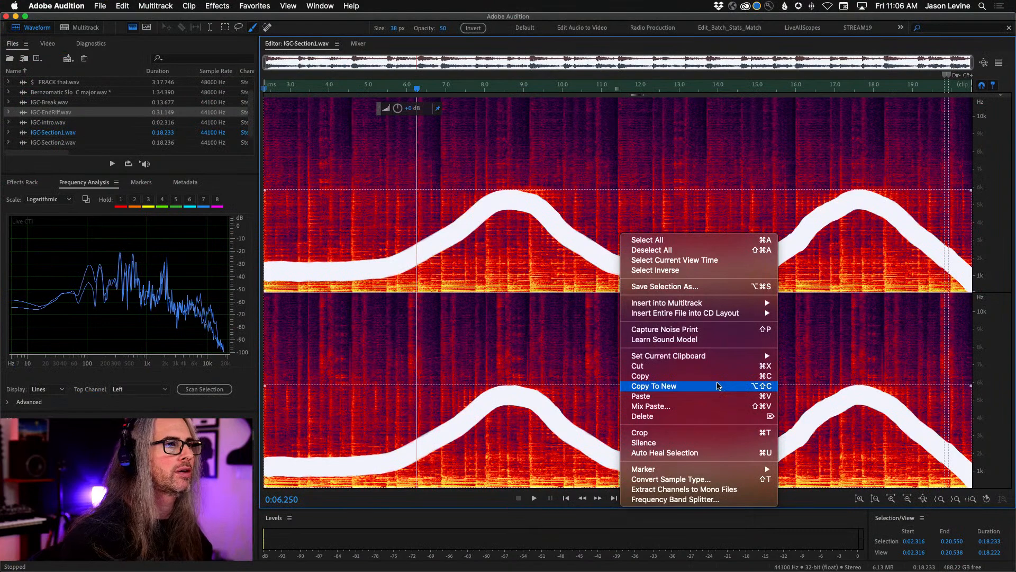
{"action": "left_click", "coordinate": [718, 386]}
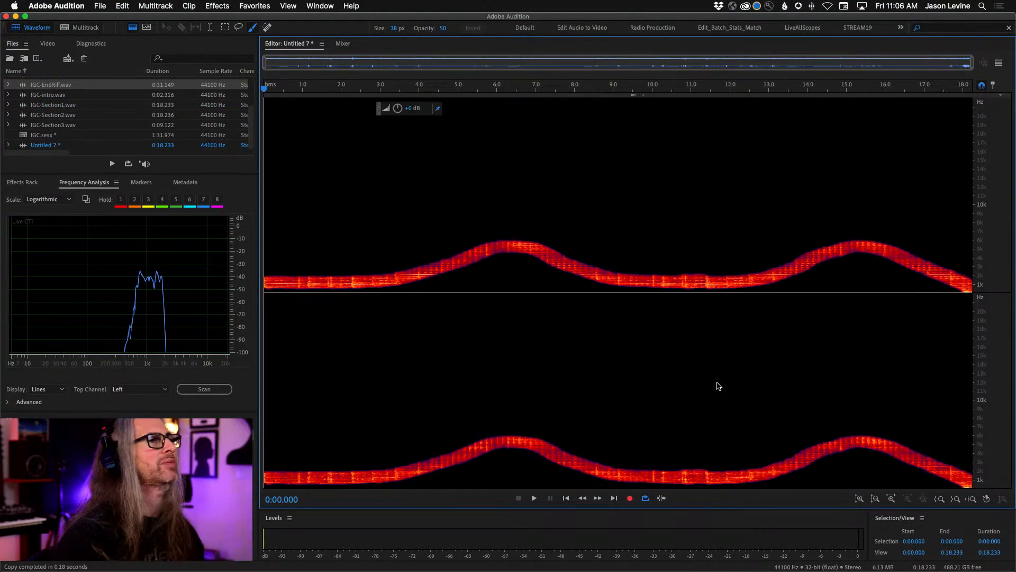
{"action": "left_click", "coordinate": [132, 28]}
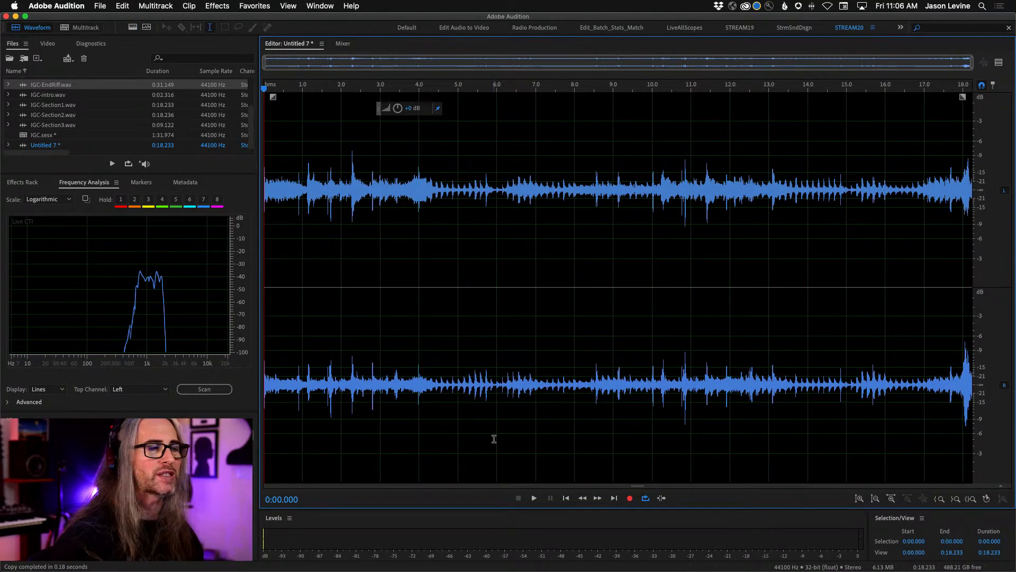
{"action": "key", "text": "space"}
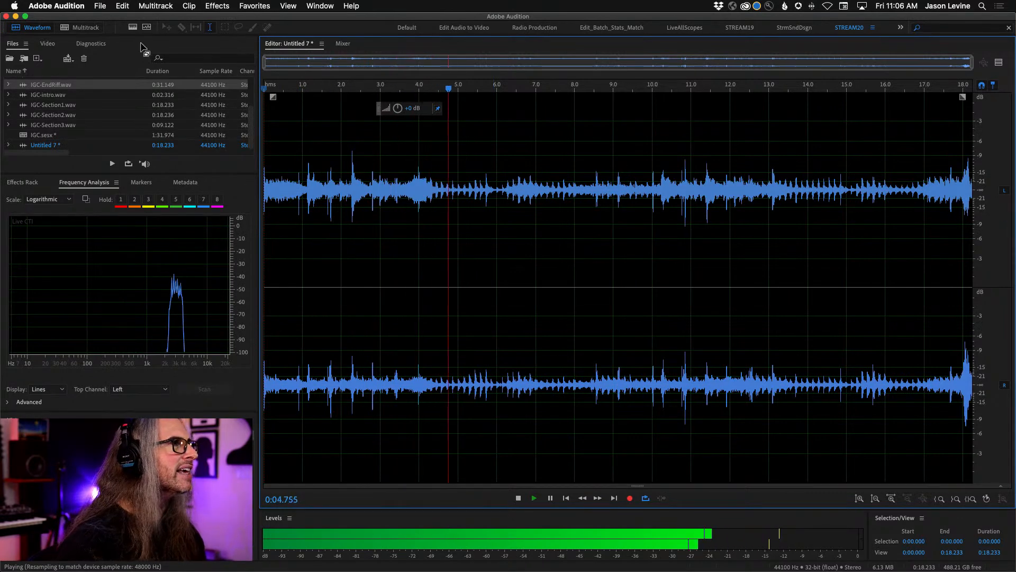
{"action": "key", "text": "space"}
- Examine the fine detail of the extracted sweep in the spectral display, both in time and in frequency
{"action": "left_click", "coordinate": [133, 28]}
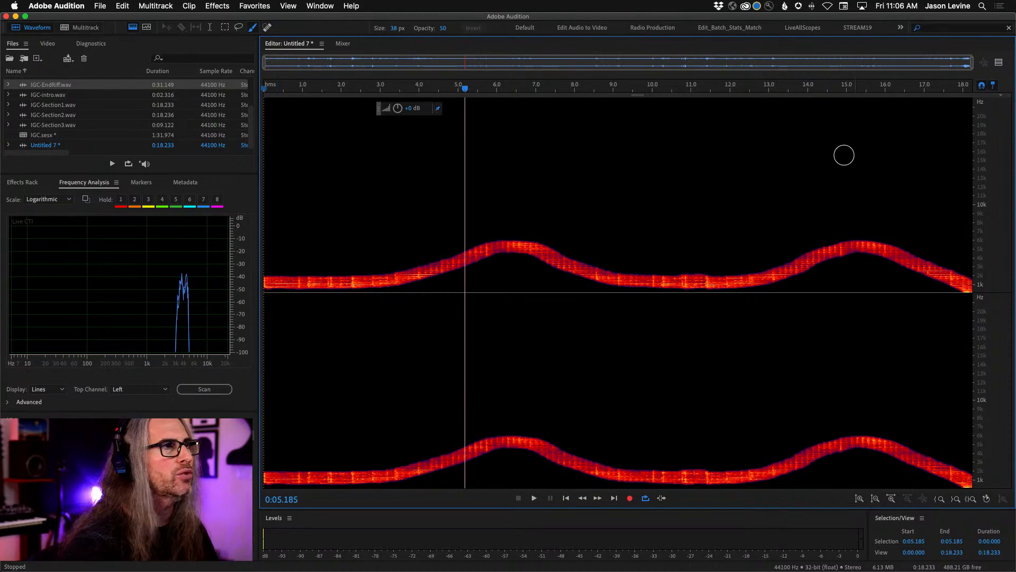
{"action": "left_click_drag", "start_coordinate": [635, 93], "coordinate": [769, 93]}
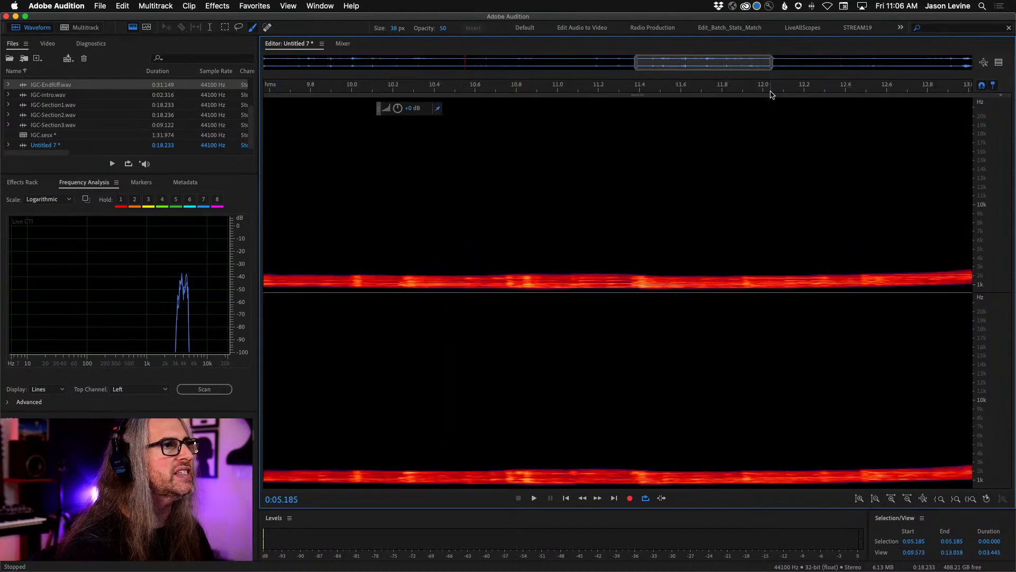
{"action": "left_click_drag", "start_coordinate": [993, 286], "coordinate": [1000, 234]}
{"action": "left_click_drag", "start_coordinate": [993, 179], "coordinate": [991, 330]}
{"action": "left_click_drag", "start_coordinate": [990, 123], "coordinate": [985, 287]}
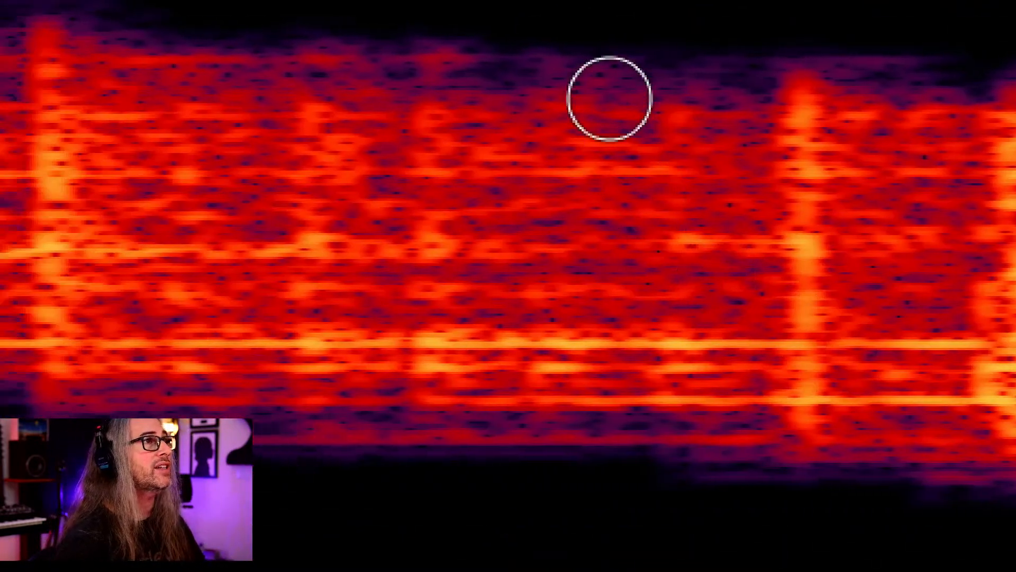
{"action": "left_click_drag", "start_coordinate": [610, 98], "coordinate": [627, 98]}
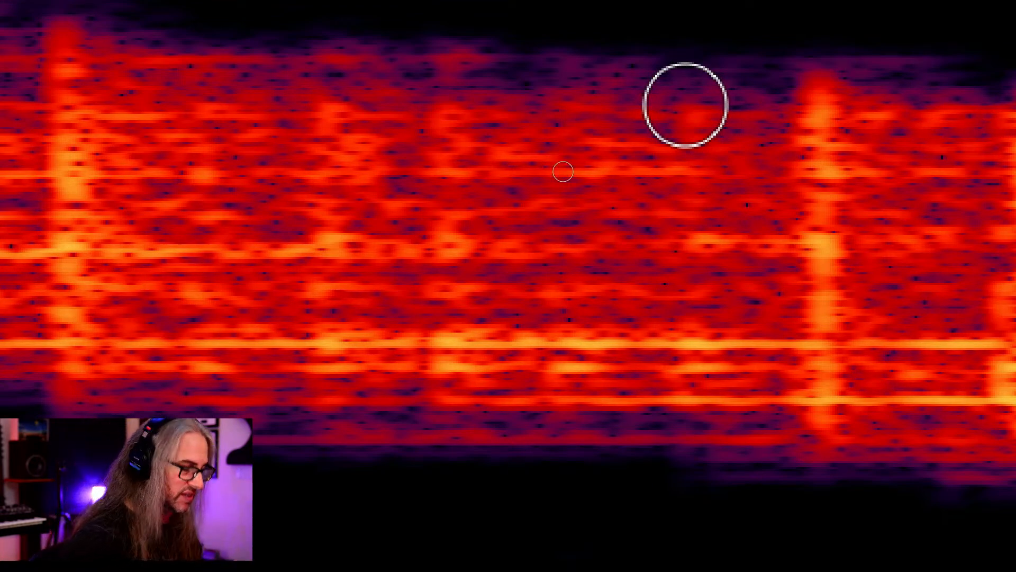
{"action": "key", "text": "backslash"}
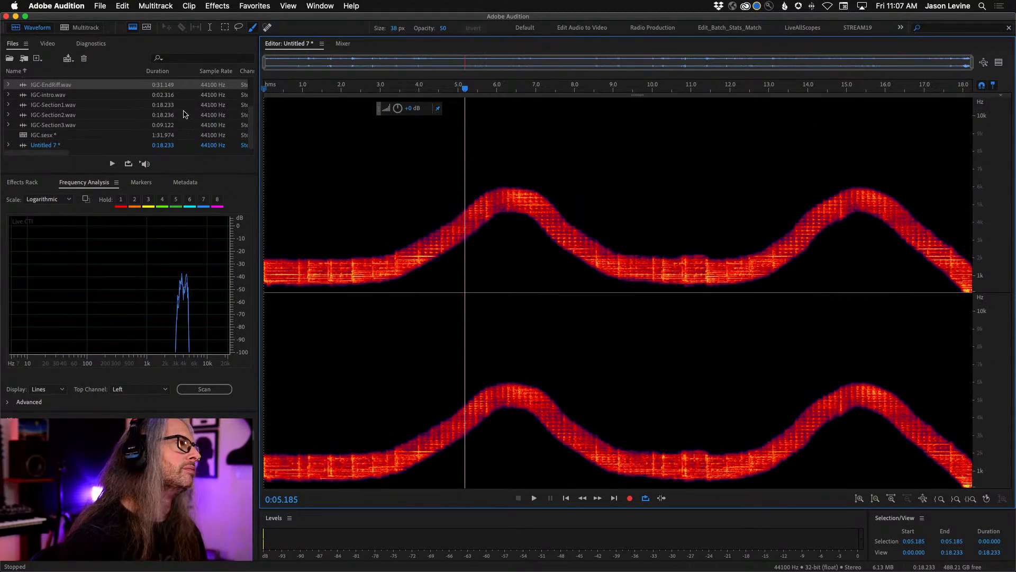
- Save the extracted sweep as IGC-SweepSection1.wav in the FF_IGC folder in Wave PCM format
{"action": "mouse_move", "coordinate": [100, 6]}
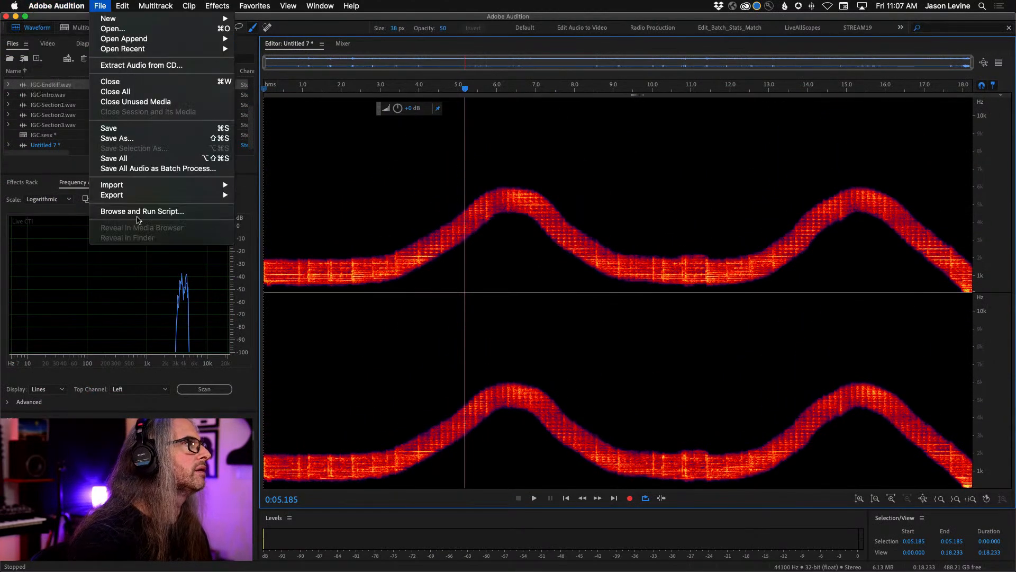
{"action": "left_click", "coordinate": [148, 138]}
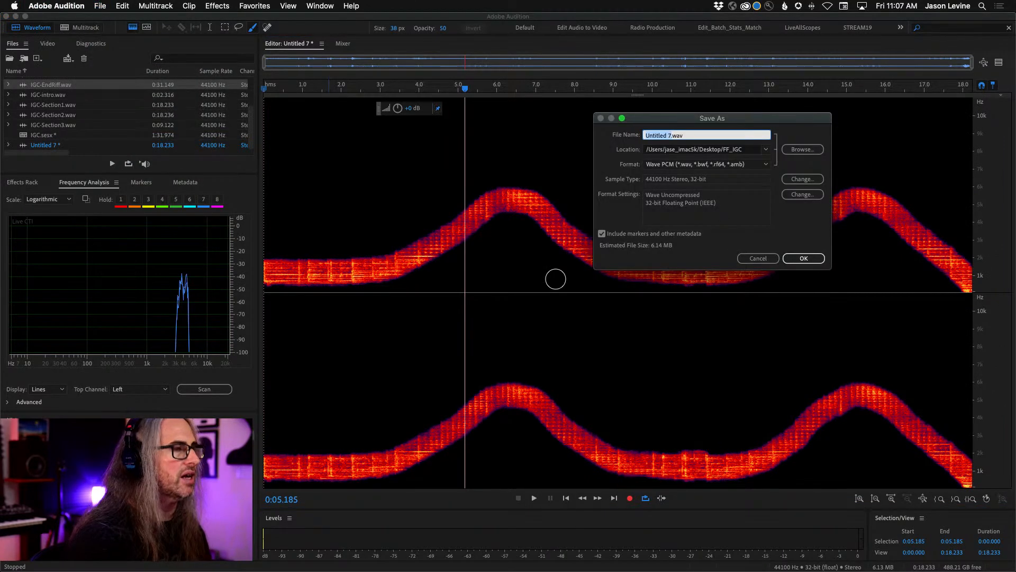
{"action": "type", "text": "IGC-SweepSection1"}
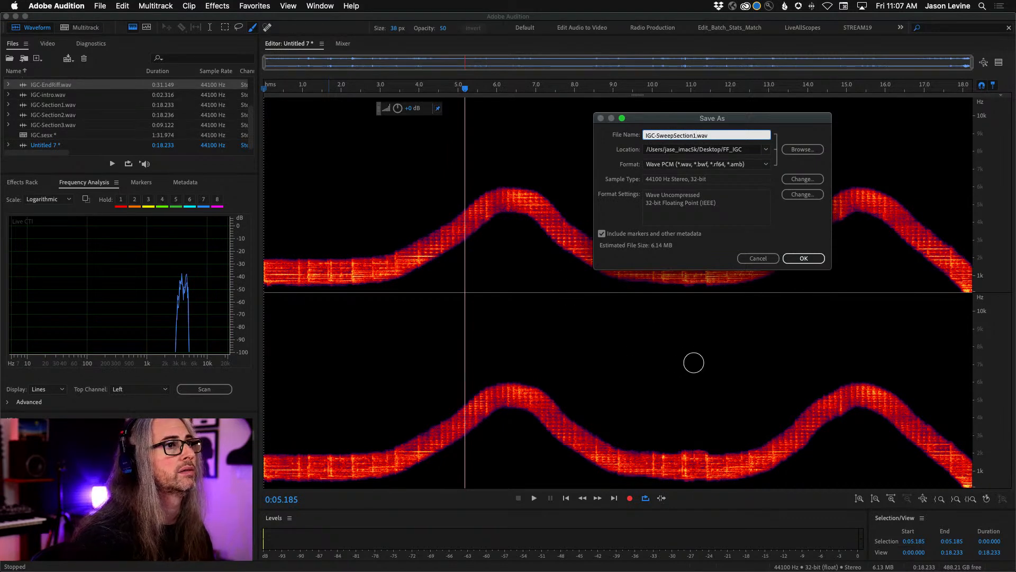
{"action": "left_click", "coordinate": [804, 258]}
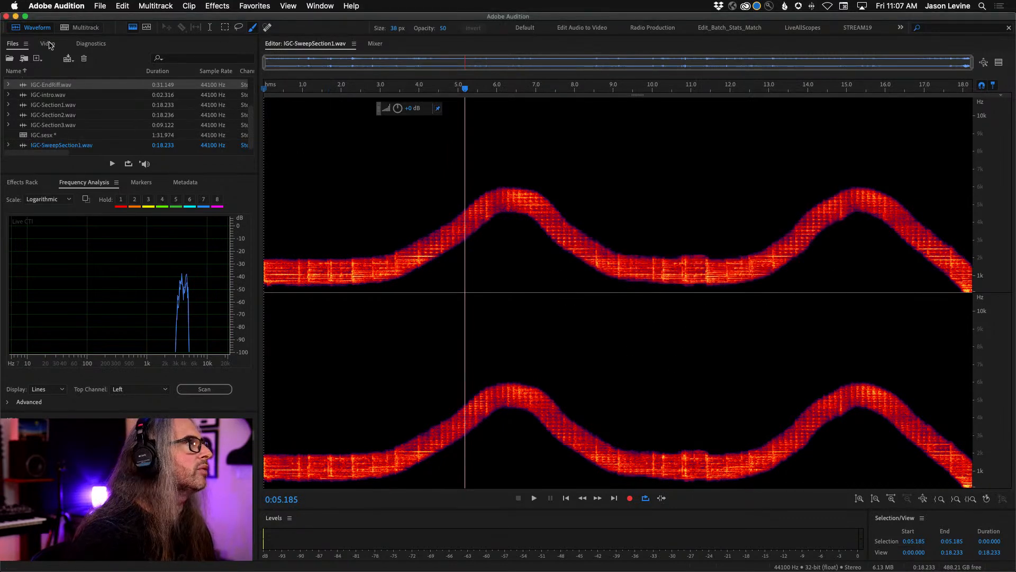
- Open IGC-Section2.wav in the spectral display with the low frequencies enlarged
{"action": "left_click", "coordinate": [133, 27]}
{"action": "scroll", "coordinate": [67, 106], "scroll_direction": "up", "scroll_amount": 3}
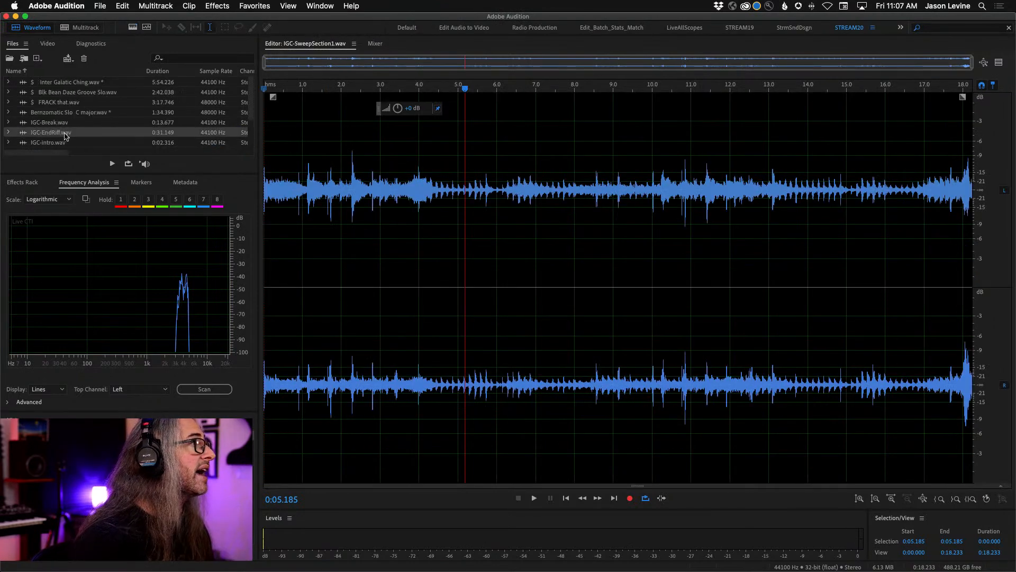
{"action": "scroll", "coordinate": [73, 129], "scroll_direction": "down", "scroll_amount": 3}
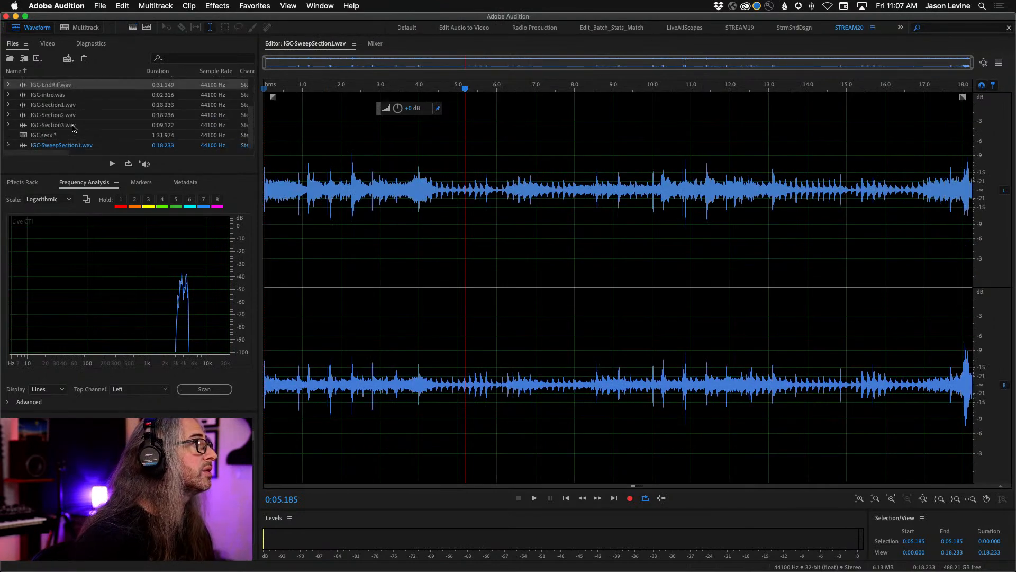
{"action": "double_click", "coordinate": [32, 114]}
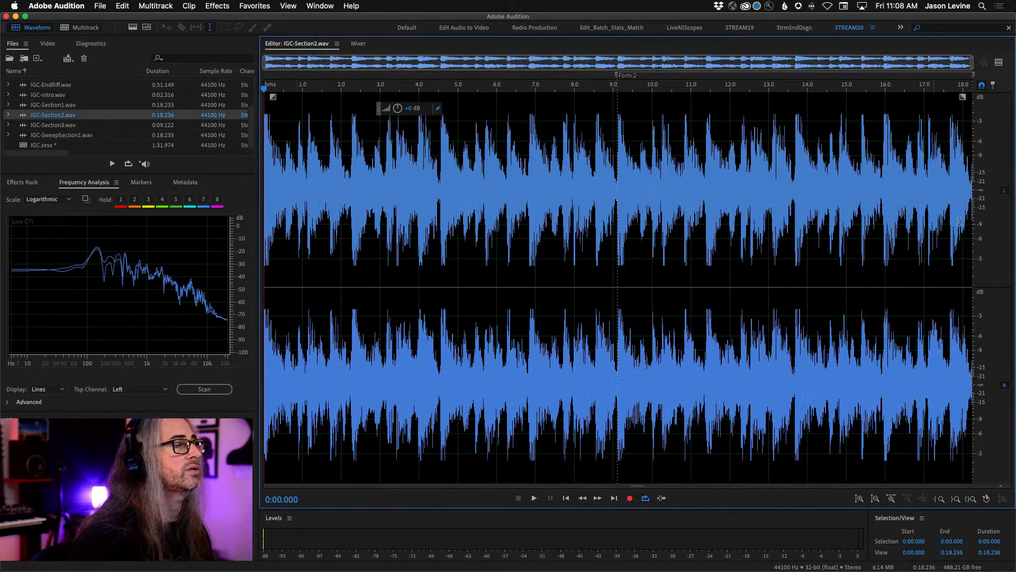
{"action": "left_click", "coordinate": [132, 27]}
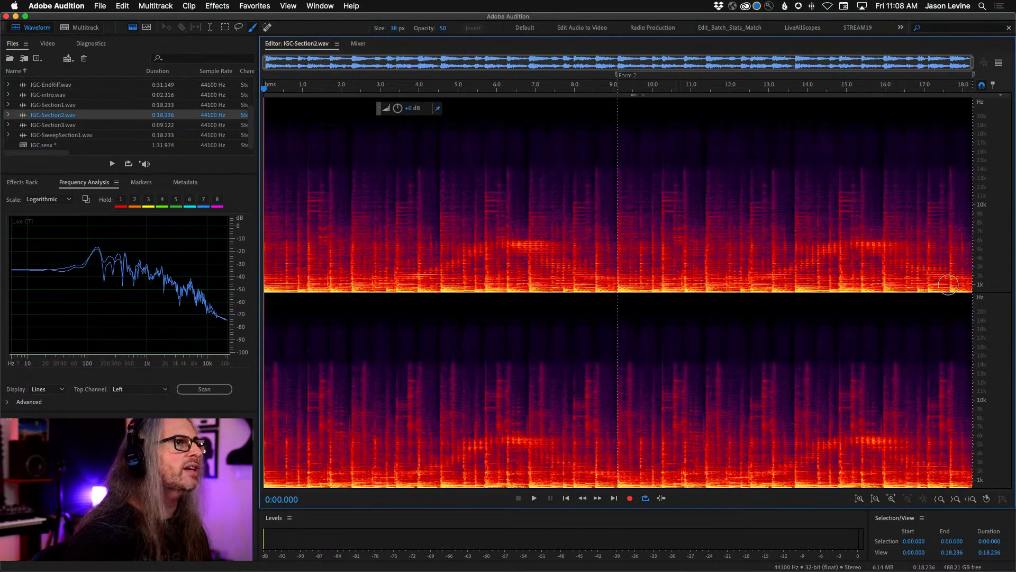
{"action": "left_click_drag", "start_coordinate": [983, 409], "coordinate": [982, 409]}
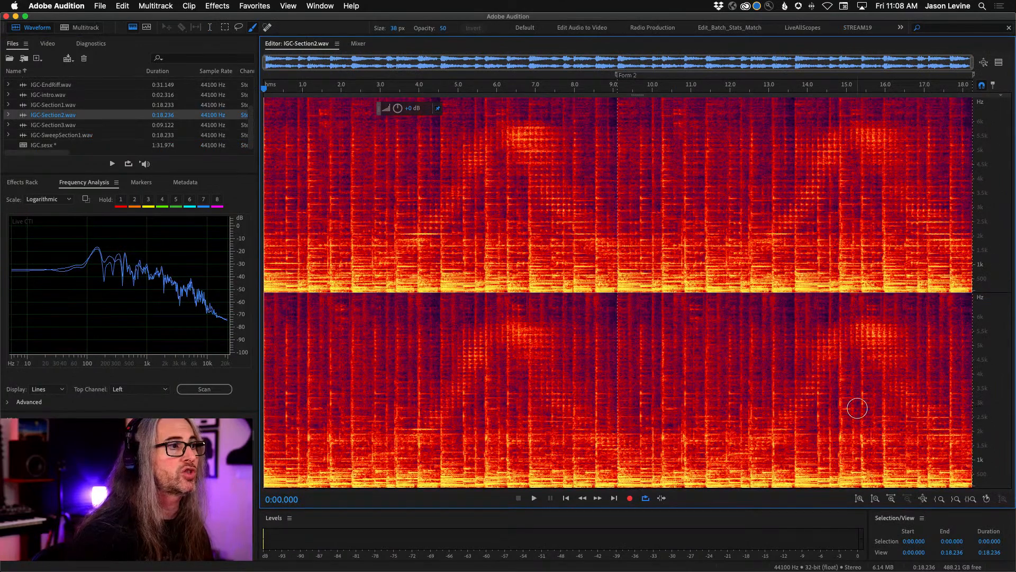
{"action": "left_click_drag", "start_coordinate": [996, 229], "coordinate": [995, 292]}
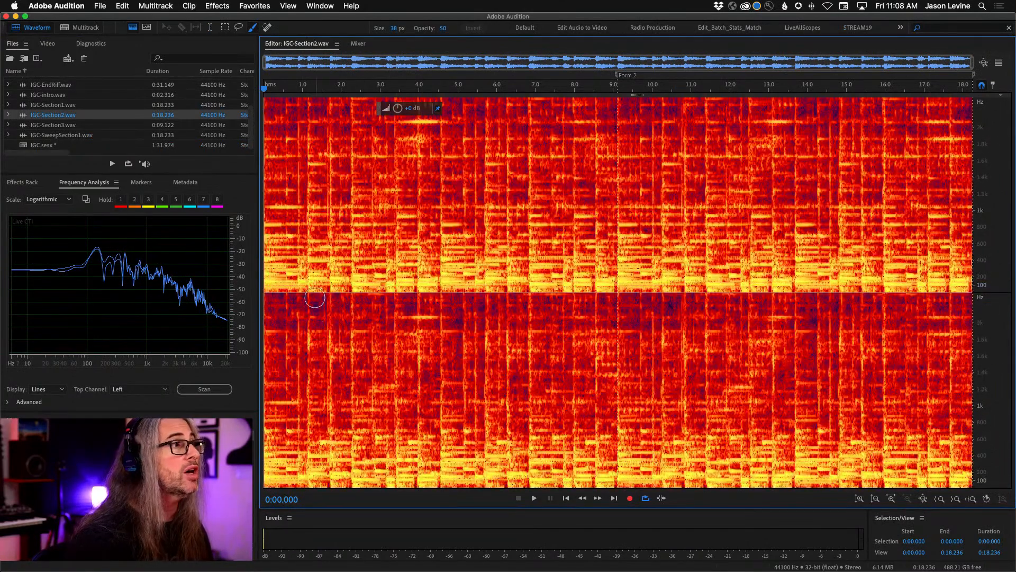
{"action": "left_click_drag", "start_coordinate": [266, 285], "coordinate": [972, 281]}
{"action": "left_click_drag", "start_coordinate": [611, 270], "coordinate": [265, 272]}
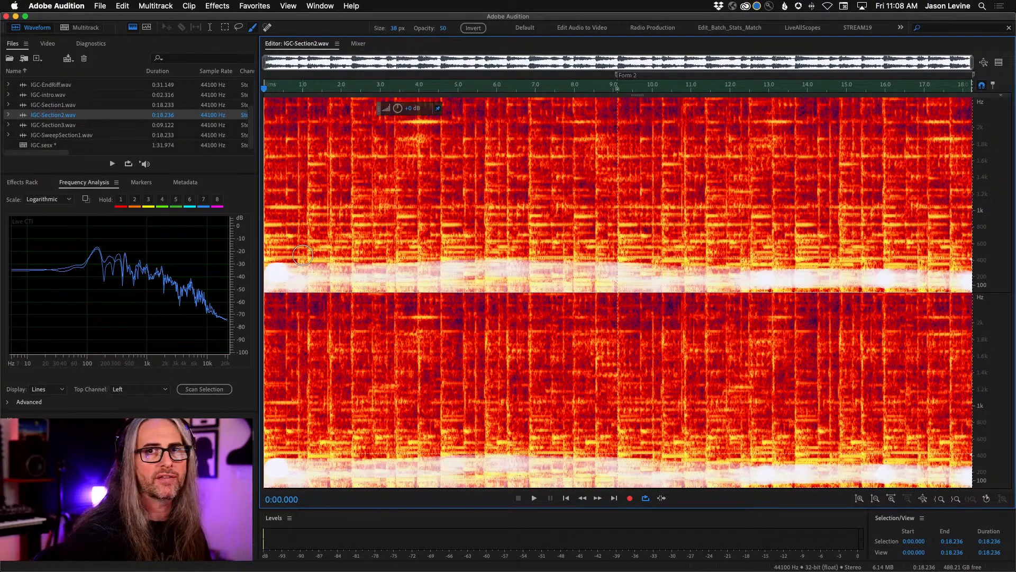
{"action": "mouse_move", "coordinate": [339, 237]}
{"action": "left_mouse_down"}
{"action": "mouse_move", "coordinate": [346, 247]}
{"action": "mouse_move", "coordinate": [606, 215]}
{"action": "mouse_move", "coordinate": [765, 213]}
{"action": "mouse_move", "coordinate": [834, 251]}
{"action": "mouse_move", "coordinate": [569, 243]}
{"action": "mouse_move", "coordinate": [442, 255]}
{"action": "mouse_move", "coordinate": [738, 274]}
{"action": "mouse_move", "coordinate": [516, 271]}
{"action": "mouse_move", "coordinate": [837, 274]}
{"action": "mouse_move", "coordinate": [524, 217]}
{"action": "mouse_move", "coordinate": [688, 212]}
{"action": "mouse_move", "coordinate": [606, 256]}
{"action": "left_mouse_up"}
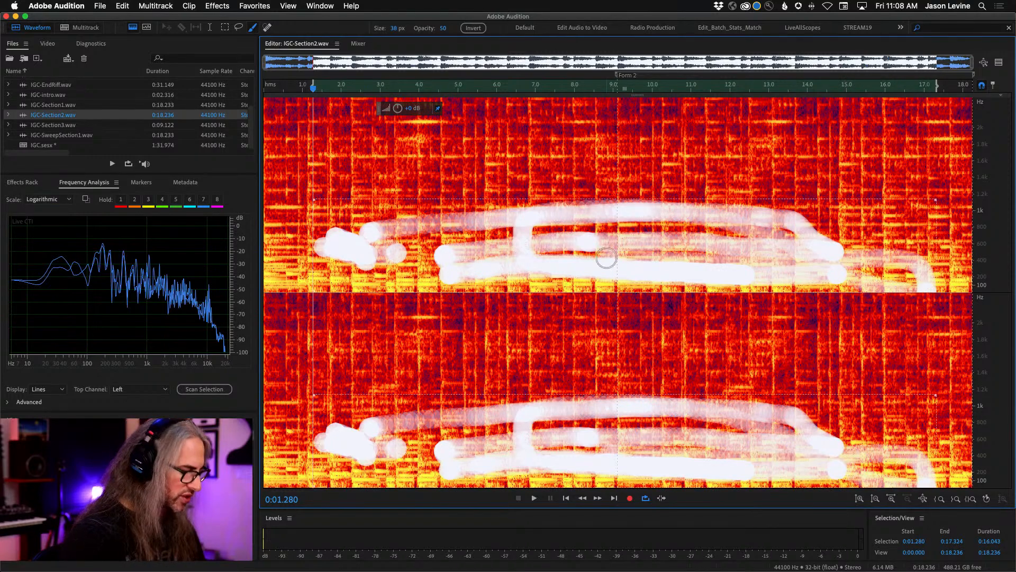
- Brush a selection over the low-frequency band up to about 500 Hz along the full length of IGC-Section2 and play it
{"action": "left_click_drag", "start_coordinate": [271, 282], "coordinate": [723, 289]}
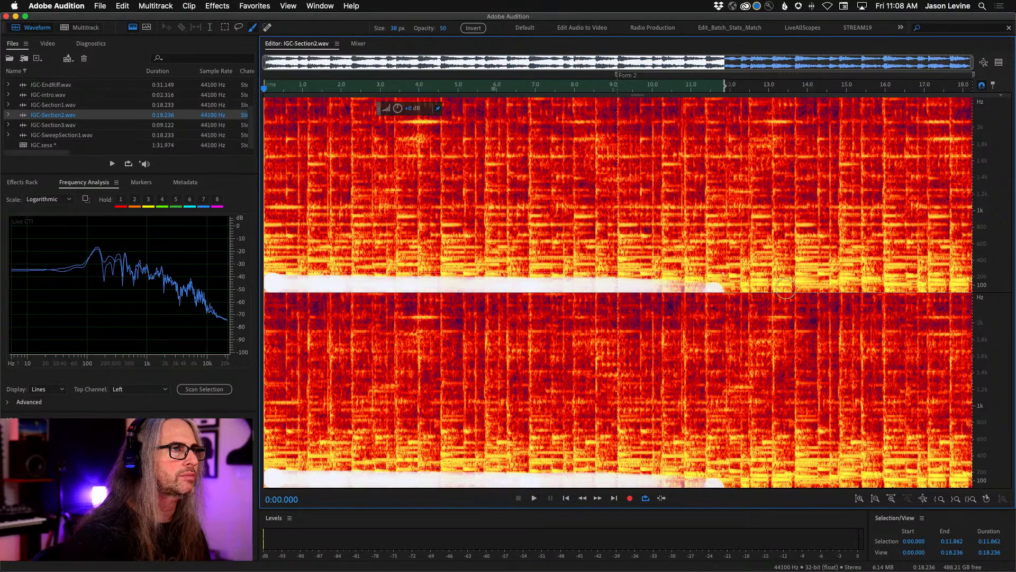
{"action": "left_click_drag", "start_coordinate": [722, 274], "coordinate": [971, 279]}
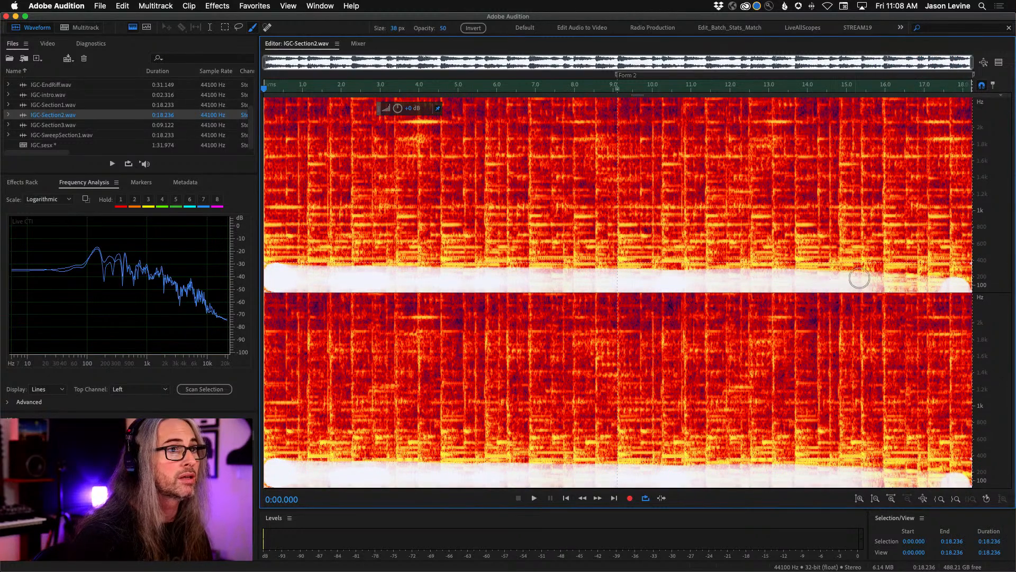
{"action": "mouse_move", "coordinate": [869, 282]}
{"action": "left_mouse_down"}
{"action": "mouse_move", "coordinate": [963, 281]}
{"action": "mouse_move", "coordinate": [268, 285]}
{"action": "mouse_move", "coordinate": [901, 281]}
{"action": "mouse_move", "coordinate": [281, 280]}
{"action": "mouse_move", "coordinate": [971, 261]}
{"action": "mouse_move", "coordinate": [267, 264]}
{"action": "mouse_move", "coordinate": [1011, 262]}
{"action": "left_mouse_up"}
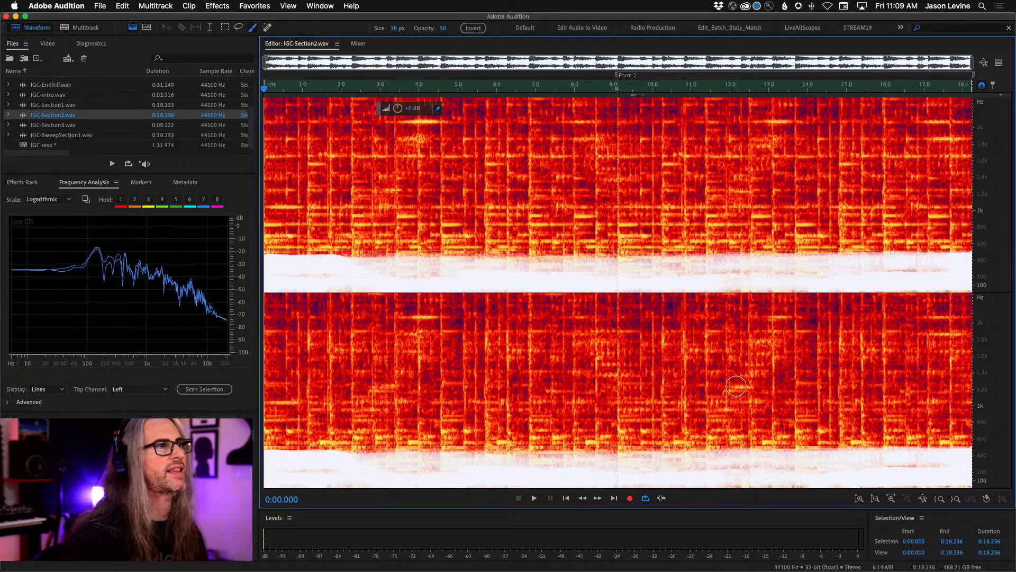
{"action": "key", "text": "space"}
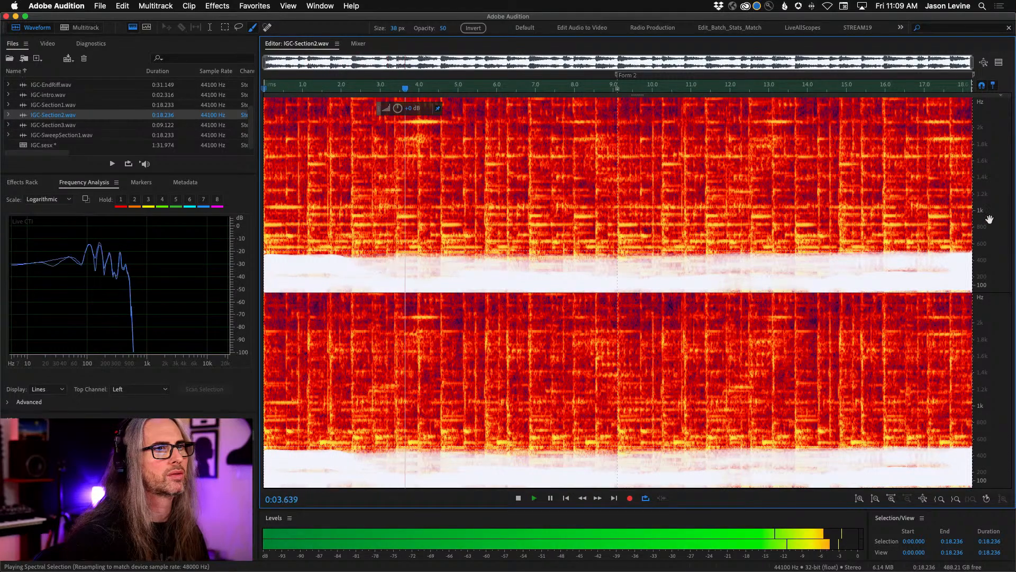
{"action": "scroll", "coordinate": [990, 219], "scroll_direction": "up", "scroll_amount": 3}
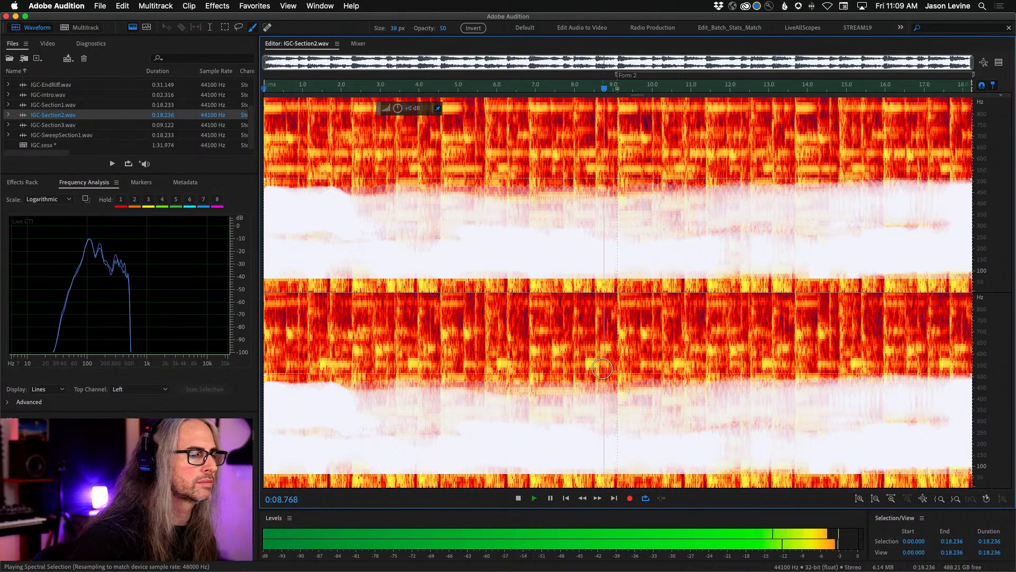
- Save the Section2 file under the name IGC-RhythmSectionFreq.wav in the FF_IGC folder in Wave PCM format
{"action": "key", "text": "space"}
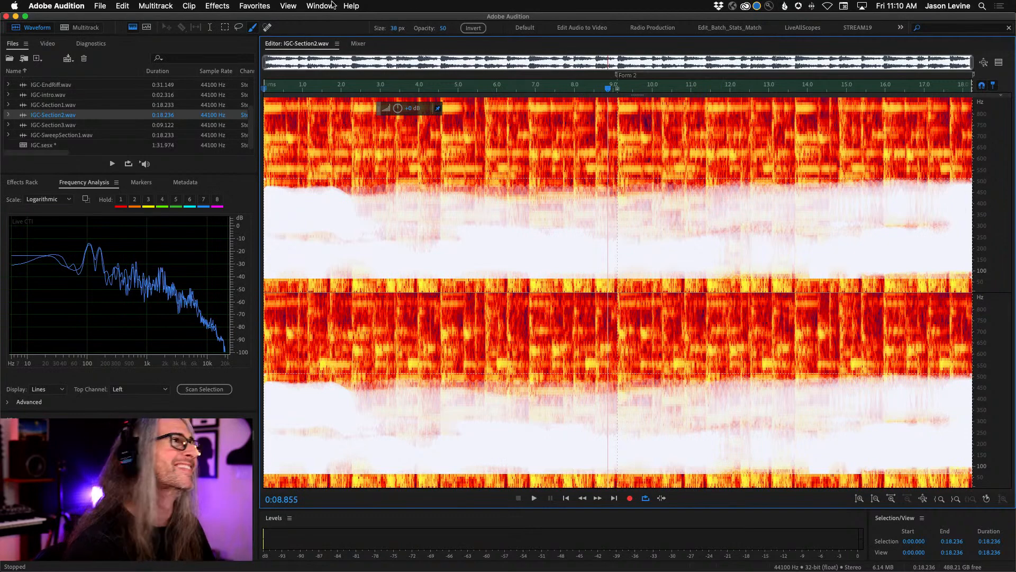
{"action": "left_click", "coordinate": [100, 6]}
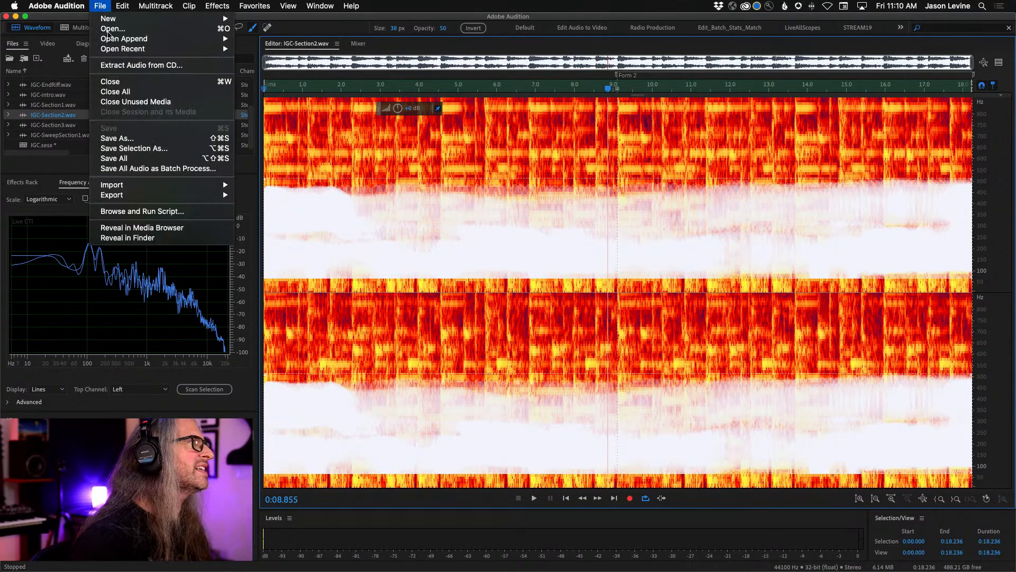
{"action": "left_click", "coordinate": [164, 139]}
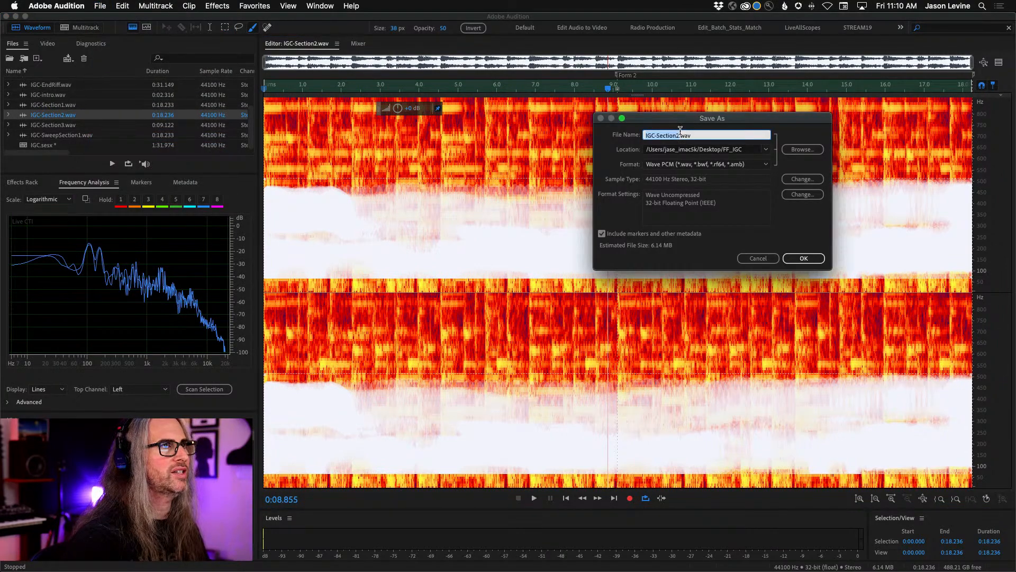
{"action": "key", "text": "Right"}
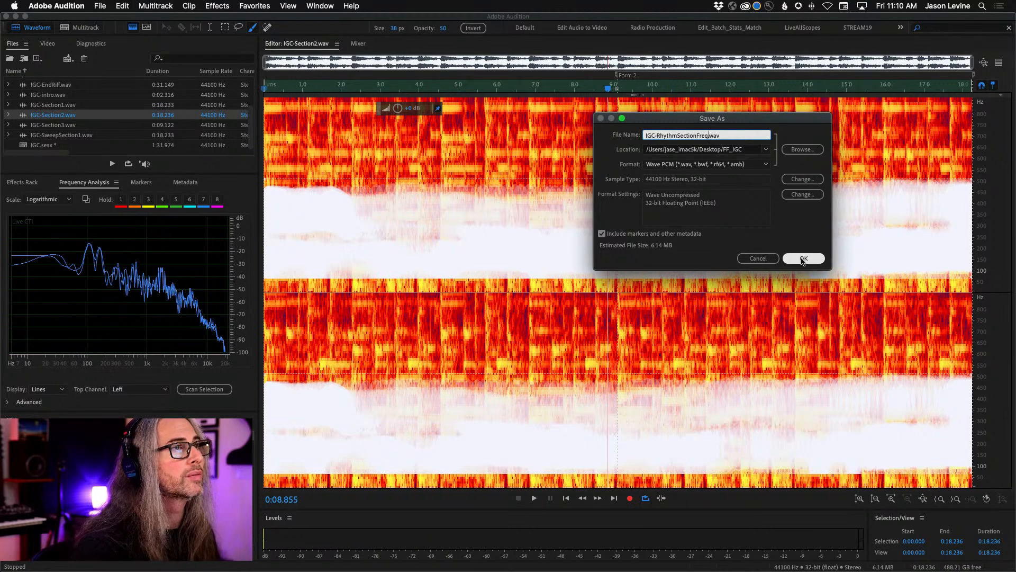
{"action": "left_click", "coordinate": [801, 258]}
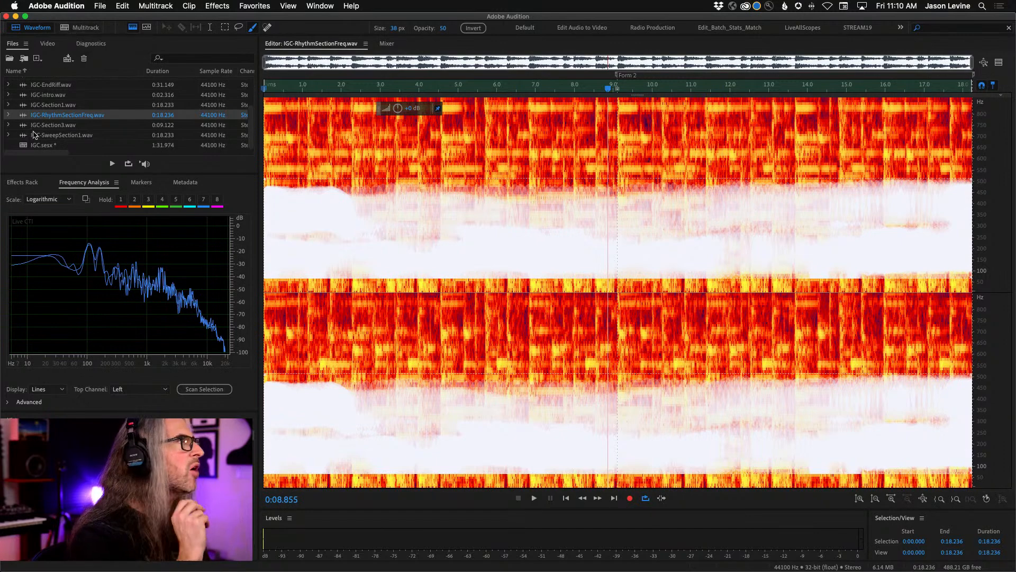
- Open IGC-Break.wav in the spectral display and play it
{"action": "scroll", "coordinate": [45, 113], "scroll_direction": "up", "scroll_amount": 2}
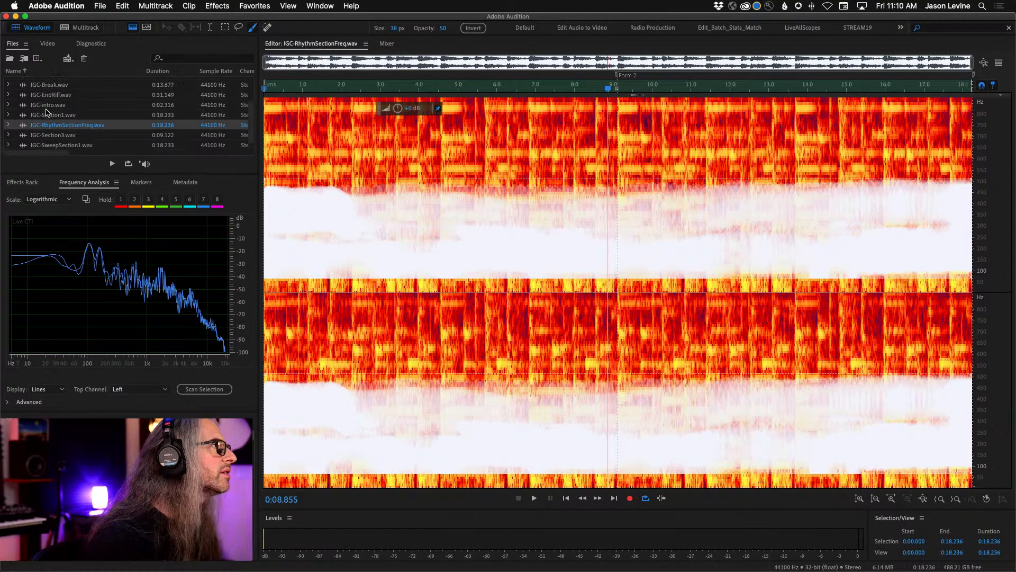
{"action": "left_click", "coordinate": [42, 96]}
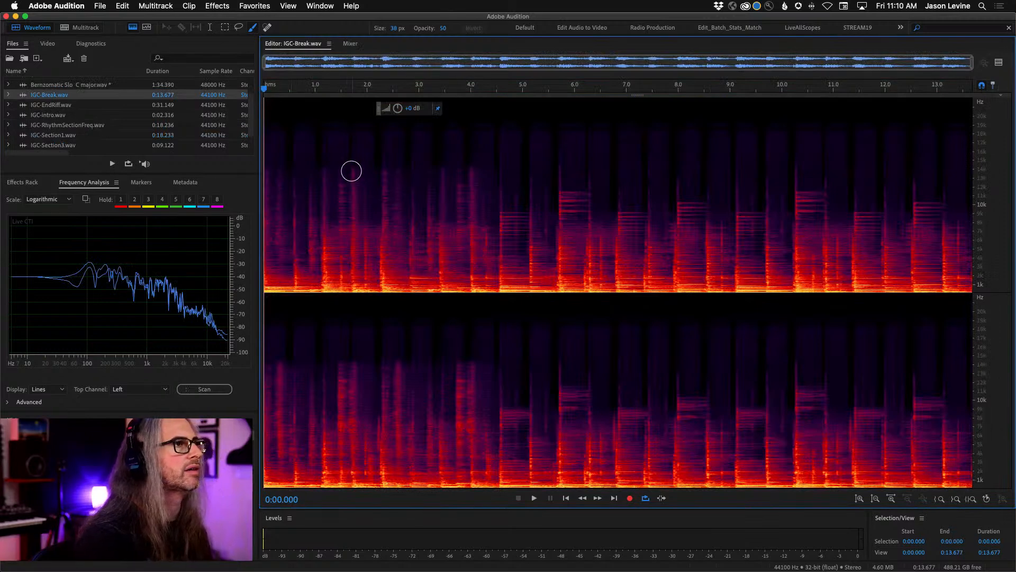
{"action": "key", "text": "space"}
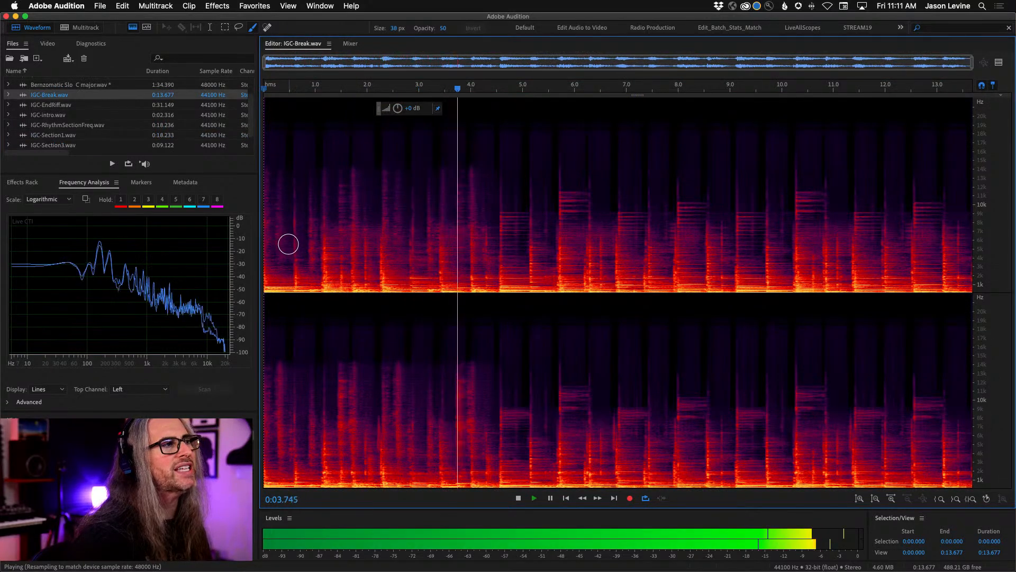
- Brush a random winding selection along the full length of IGC-Break, from the lowest frequencies up to about 12 kHz, and play it
{"action": "mouse_move", "coordinate": [296, 250]}
{"action": "left_mouse_down"}
{"action": "mouse_move", "coordinate": [363, 204]}
{"action": "mouse_move", "coordinate": [418, 234]}
{"action": "mouse_move", "coordinate": [639, 255]}
{"action": "mouse_move", "coordinate": [728, 225]}
{"action": "mouse_move", "coordinate": [786, 219]}
{"action": "mouse_move", "coordinate": [801, 259]}
{"action": "mouse_move", "coordinate": [845, 225]}
{"action": "mouse_move", "coordinate": [876, 244]}
{"action": "mouse_move", "coordinate": [932, 222]}
{"action": "mouse_move", "coordinate": [948, 239]}
{"action": "mouse_move", "coordinate": [942, 227]}
{"action": "mouse_move", "coordinate": [993, 226]}
{"action": "left_mouse_up"}
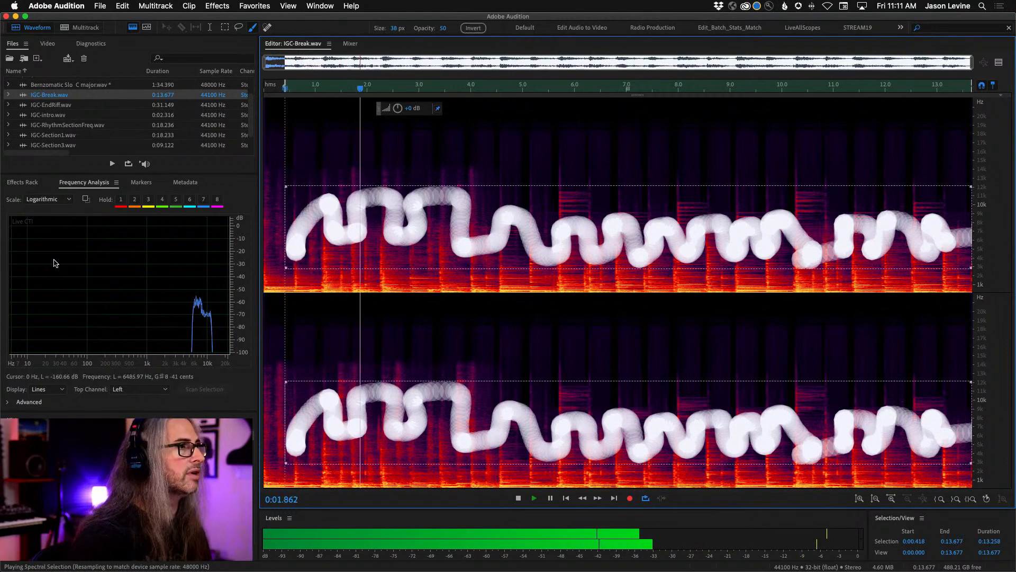
{"action": "mouse_move", "coordinate": [283, 254]}
{"action": "left_mouse_down"}
{"action": "mouse_move", "coordinate": [392, 267]}
{"action": "mouse_move", "coordinate": [474, 248]}
{"action": "mouse_move", "coordinate": [593, 249]}
{"action": "mouse_move", "coordinate": [726, 262]}
{"action": "mouse_move", "coordinate": [882, 245]}
{"action": "mouse_move", "coordinate": [974, 265]}
{"action": "mouse_move", "coordinate": [503, 309]}
{"action": "mouse_move", "coordinate": [267, 288]}
{"action": "left_mouse_up"}
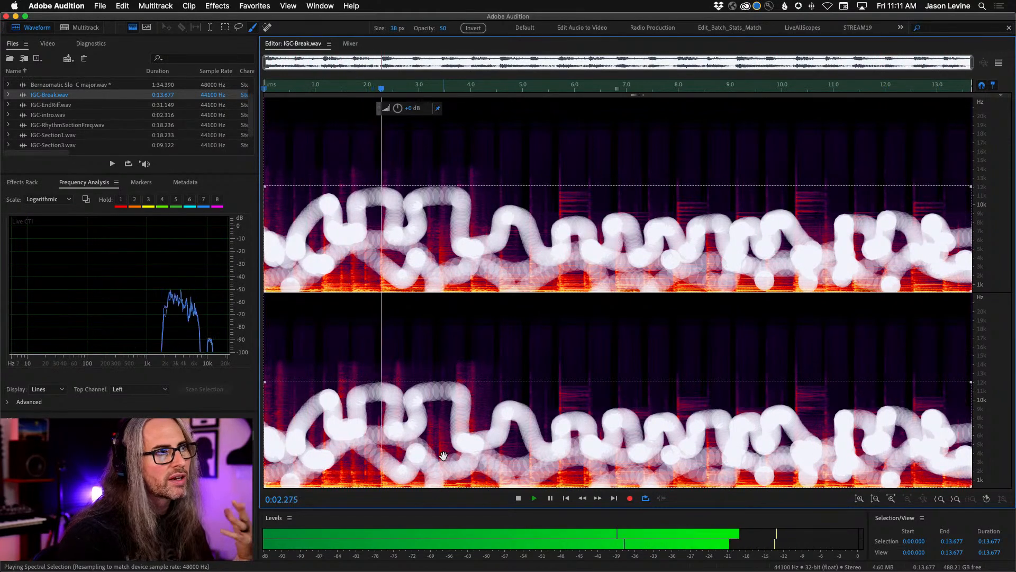
{"action": "key", "text": "space"}
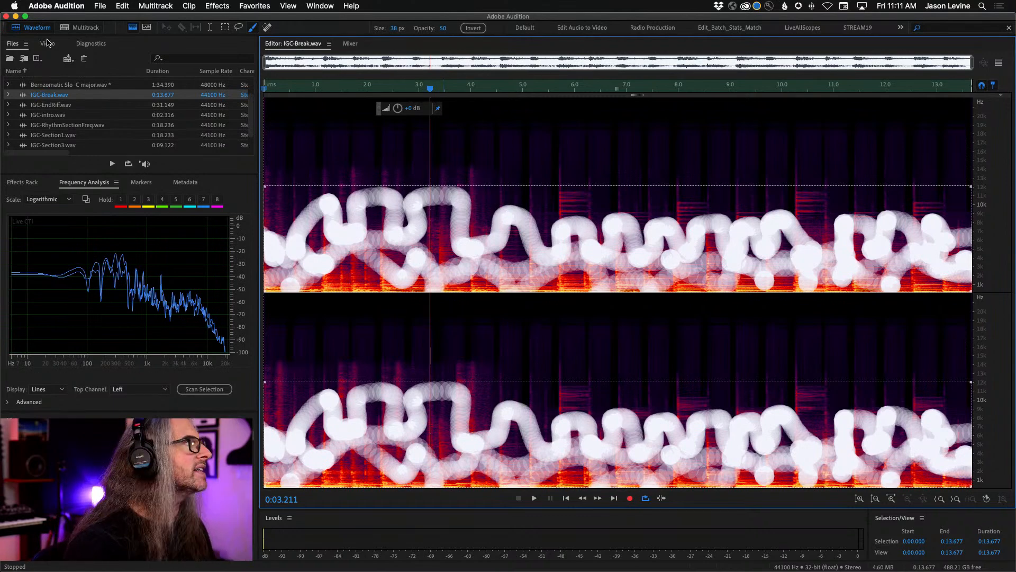
- Copy the brushed IGC-Break selection to a new file and play the first second or so of it
{"action": "left_click", "coordinate": [101, 5]}
{"action": "left_click", "coordinate": [522, 374]}
{"action": "right_click", "coordinate": [541, 237]}
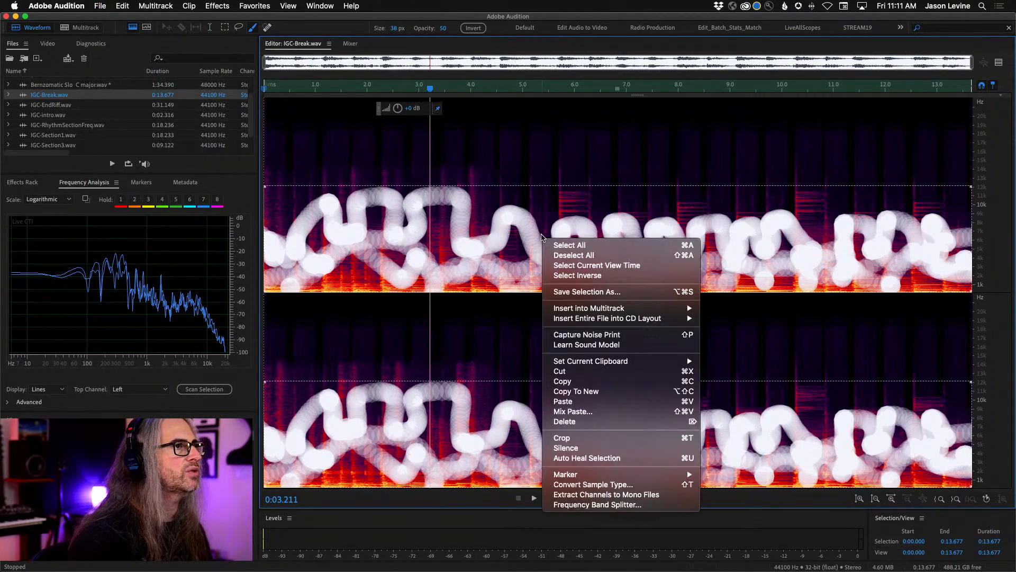
{"action": "left_click", "coordinate": [614, 392]}
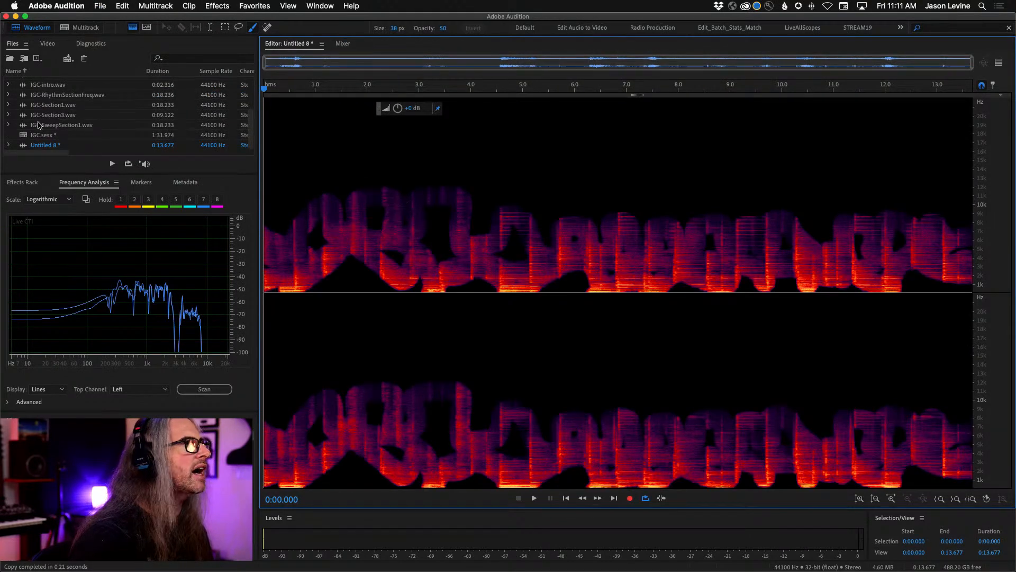
{"action": "scroll", "coordinate": [38, 120], "scroll_direction": "up", "scroll_amount": 3}
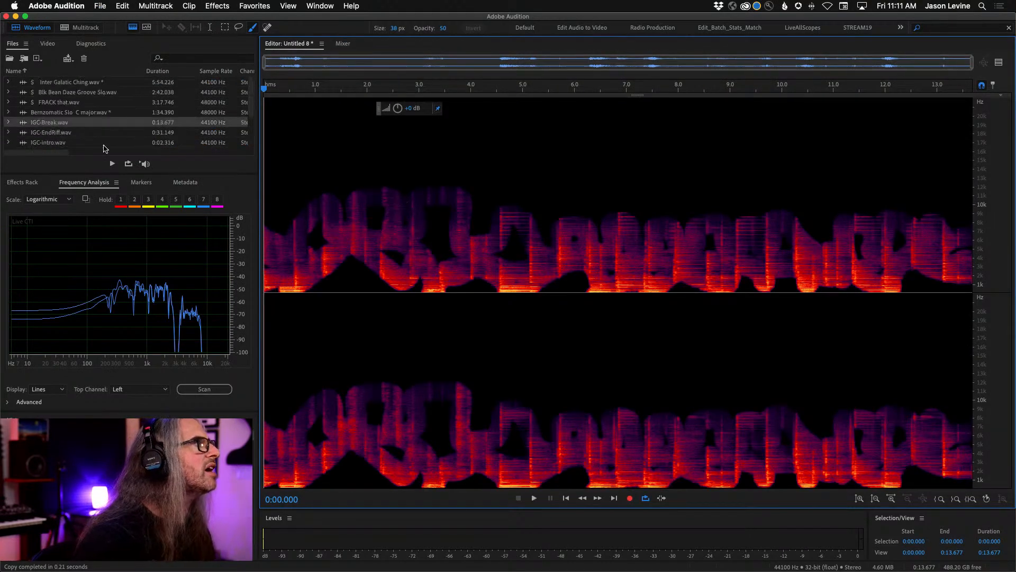
{"action": "scroll", "coordinate": [107, 121], "scroll_direction": "down", "scroll_amount": 3}
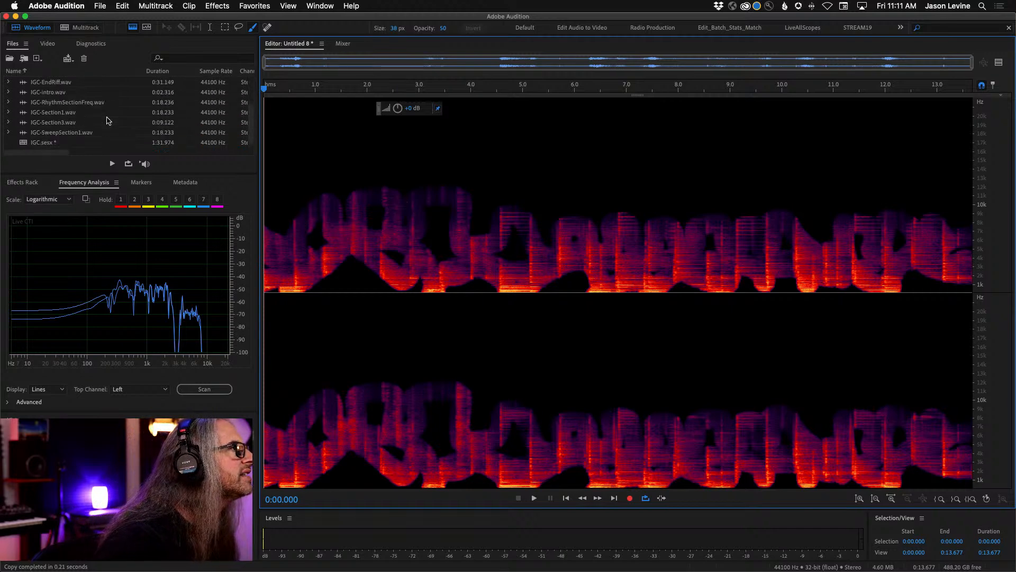
{"action": "scroll", "coordinate": [60, 104], "scroll_direction": "down", "scroll_amount": 1}
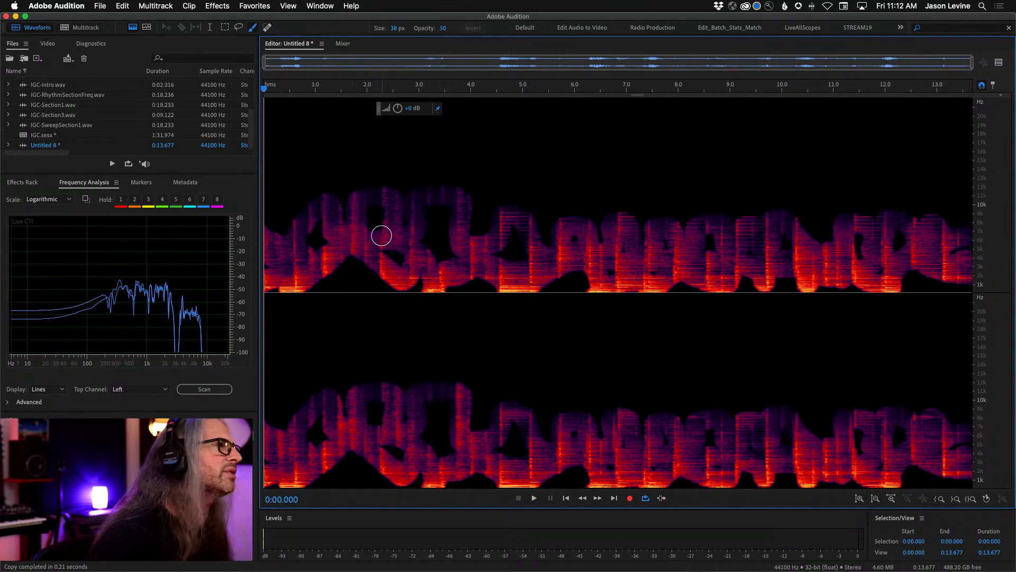
{"action": "key", "text": "space"}
{"action": "key", "text": "space"}
- Save the extracted break sweep as IGC-BreakSweepRandom.wav in the FF_IGC folder in Wave PCM format
{"action": "left_click", "coordinate": [100, 6]}
{"action": "left_click", "coordinate": [142, 139]}
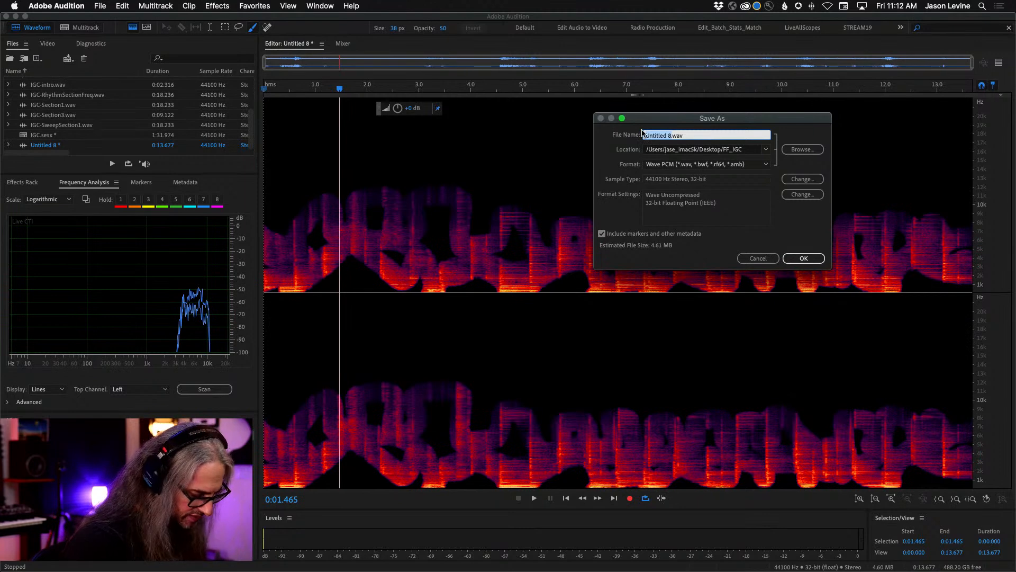
{"action": "type", "text": "IGC-BreakSweepRandom"}
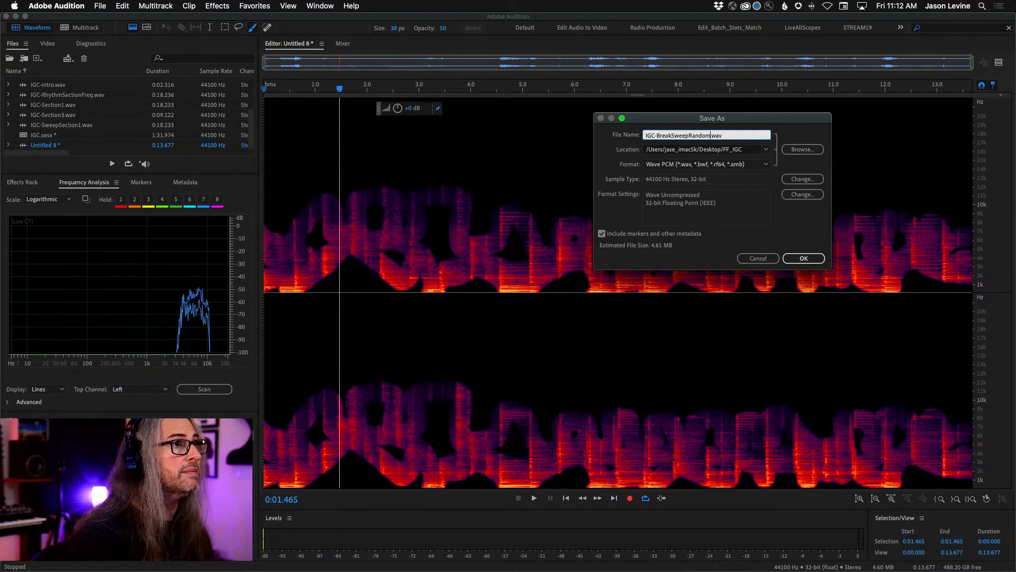
{"action": "key", "text": "Return"}
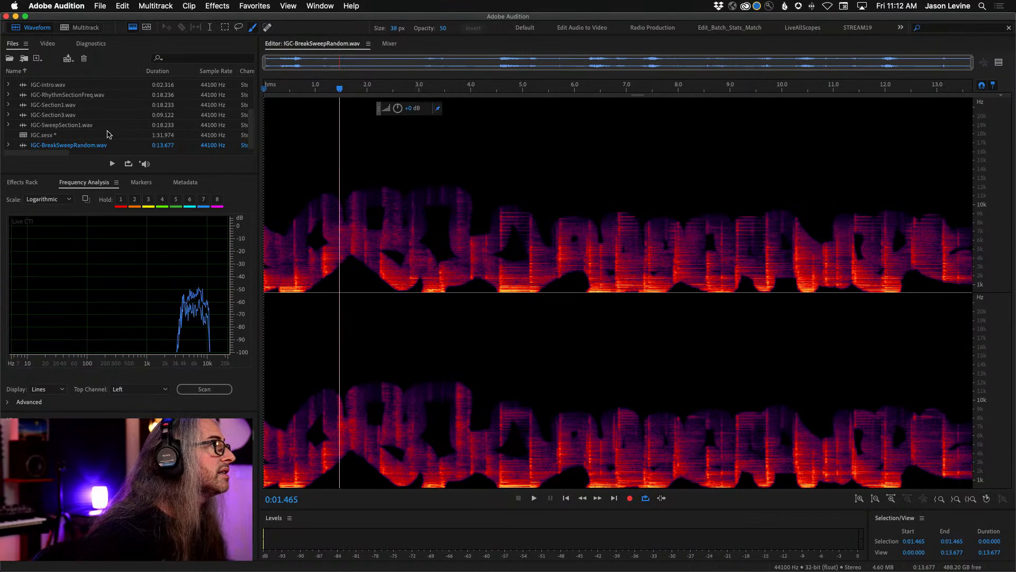
- Check the file list for the Section2 clip, opening IGC-Section3.wav and IGC-Section1.wav to inspect them
{"action": "scroll", "coordinate": [94, 127], "scroll_direction": "up", "scroll_amount": 3}
{"action": "scroll", "coordinate": [94, 127], "scroll_direction": "down", "scroll_amount": 3}
{"action": "scroll", "coordinate": [27, 128], "scroll_direction": "up", "scroll_amount": 2}
{"action": "double_click", "coordinate": [33, 136]}
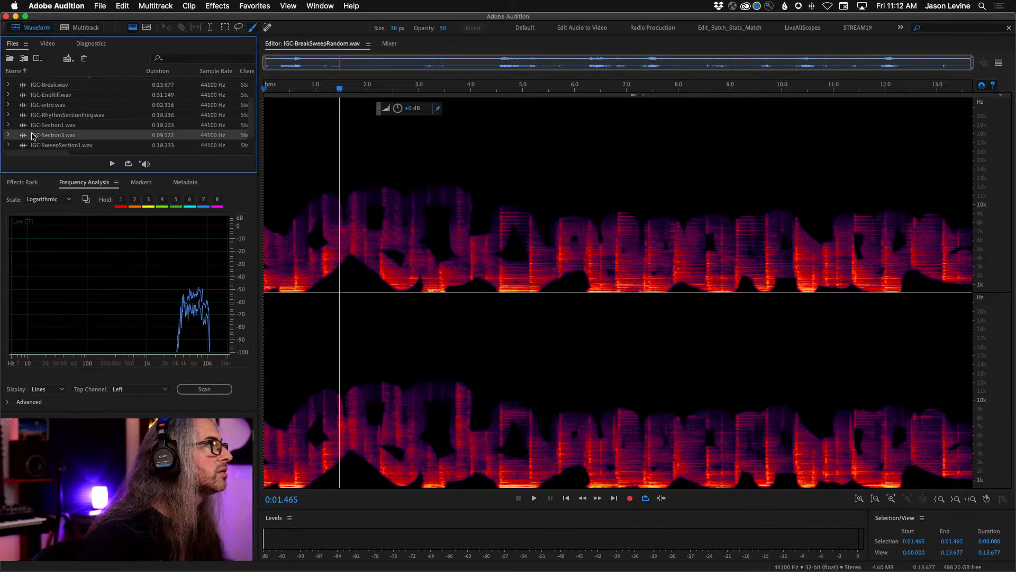
{"action": "scroll", "coordinate": [33, 127], "scroll_direction": "up", "scroll_amount": 4}
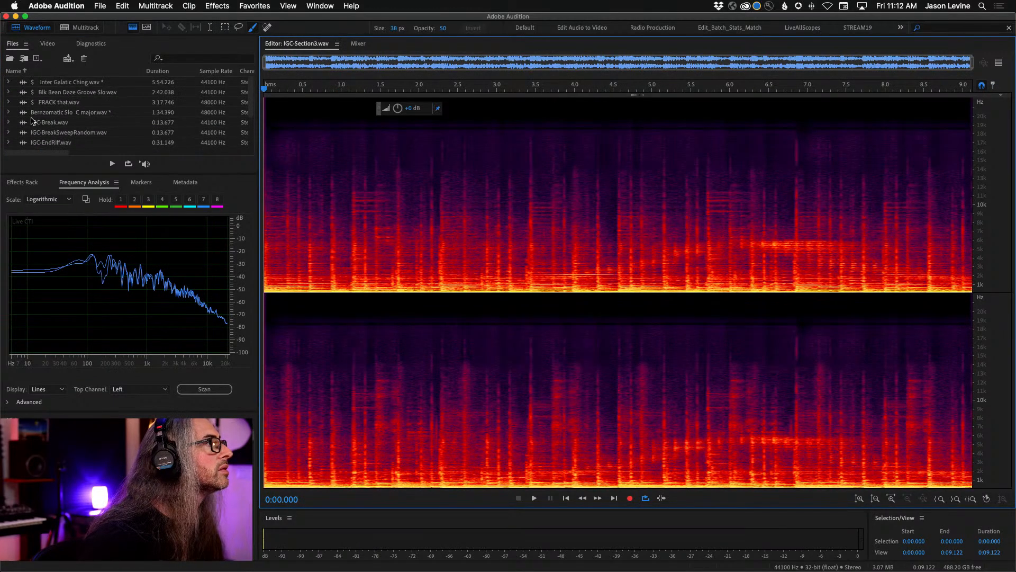
{"action": "scroll", "coordinate": [31, 122], "scroll_direction": "down", "scroll_amount": 6}
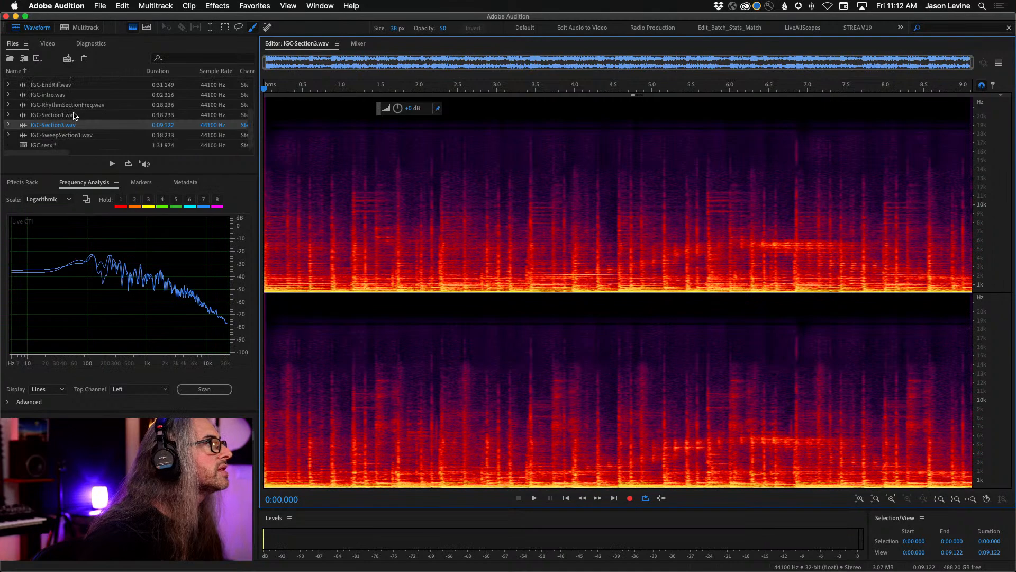
{"action": "mouse_move", "coordinate": [249, 127]}
{"action": "left_mouse_down"}
{"action": "mouse_move", "coordinate": [253, 92]}
{"action": "mouse_move", "coordinate": [261, 125]}
{"action": "left_mouse_up"}
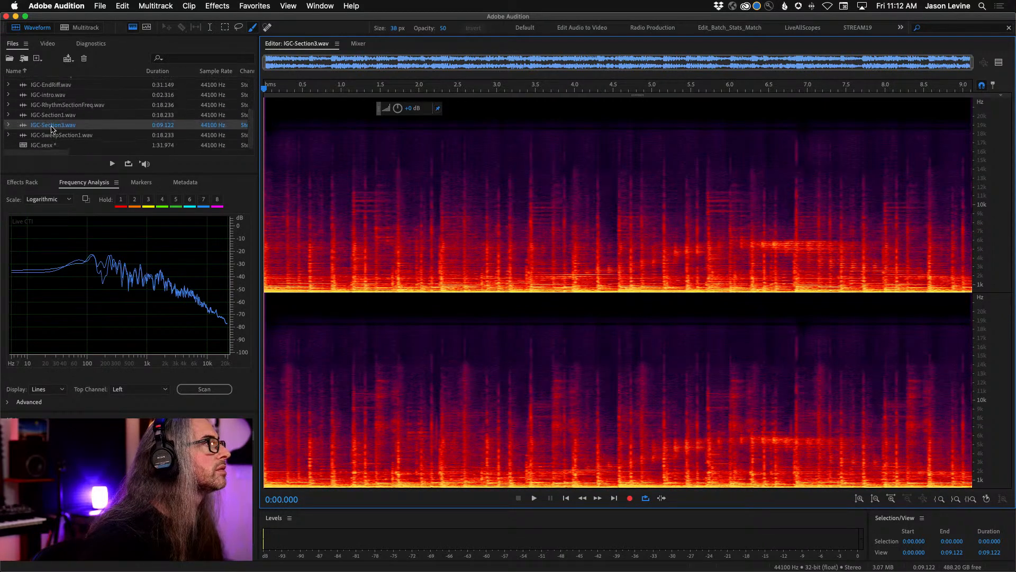
{"action": "double_click", "coordinate": [32, 116]}
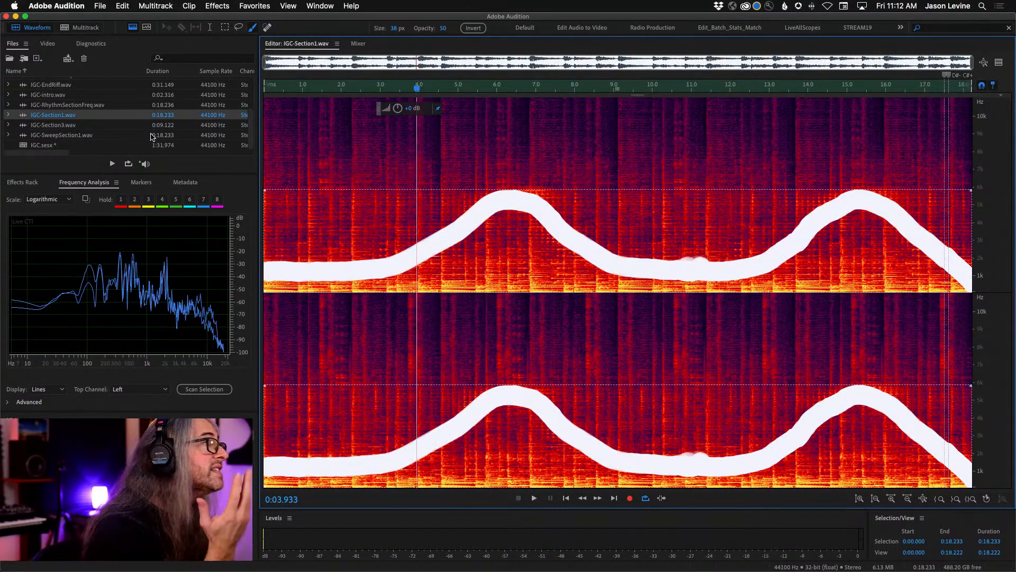
{"action": "scroll", "coordinate": [152, 136], "scroll_direction": "up", "scroll_amount": 1}
{"action": "left_click", "coordinate": [93, 5]}
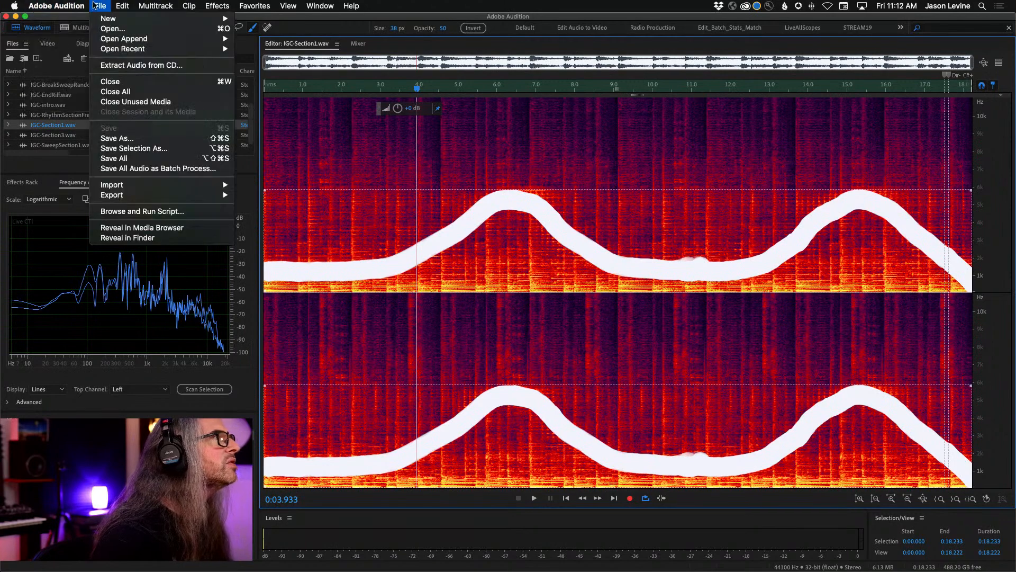
{"action": "left_click", "coordinate": [94, 7]}
- Open IGC-RhythmSectionFreq.wav and copy its brushed low-frequency selection to a new file
{"action": "double_click", "coordinate": [96, 114]}
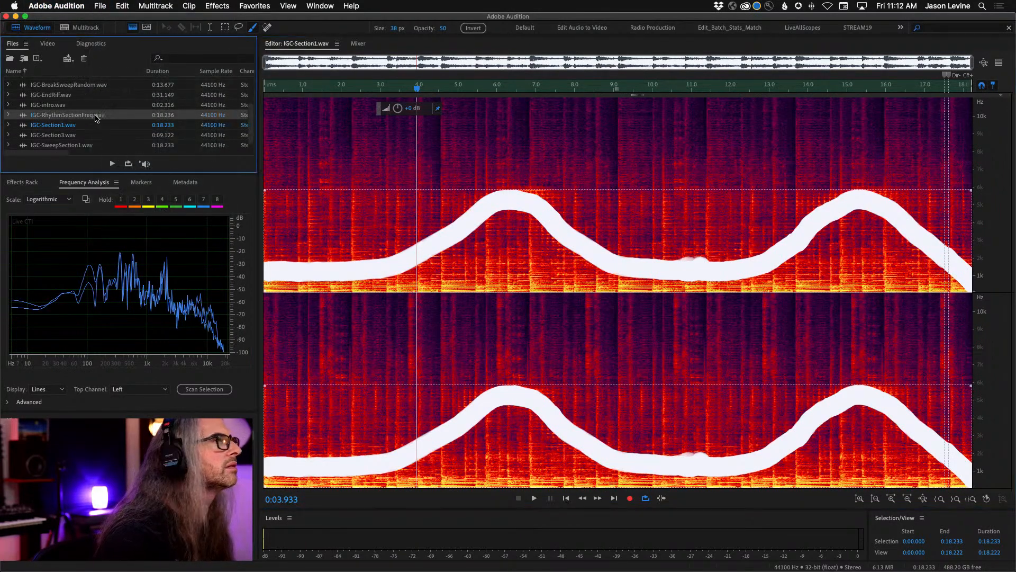
{"action": "right_click", "coordinate": [569, 218]}
{"action": "left_click", "coordinate": [655, 378]}
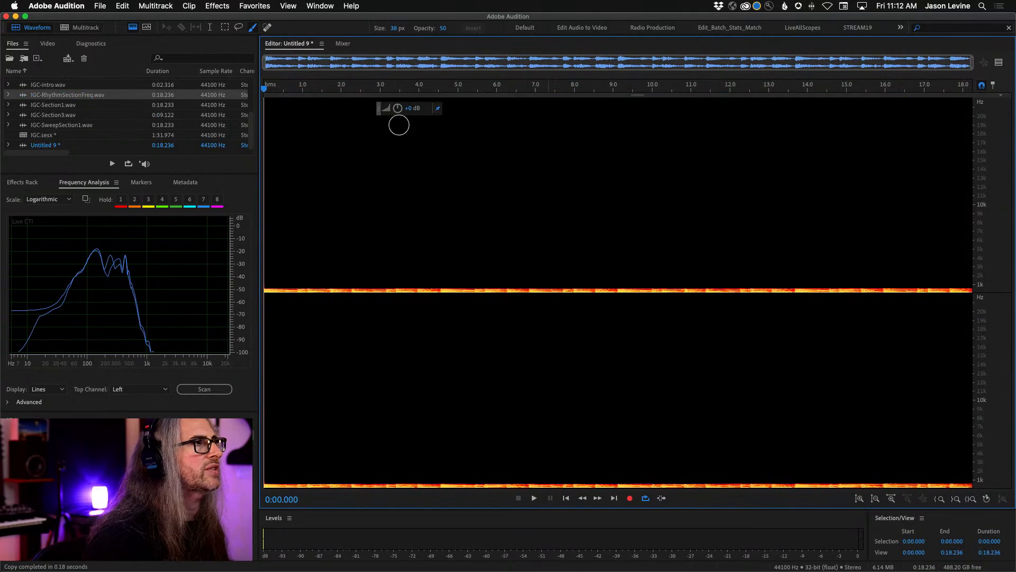
- Clear the selection in IGC-RhythmSectionFreq.wav, save the full file as IGC-Section2.wav over the existing one, and play it briefly
{"action": "double_click", "coordinate": [63, 97]}
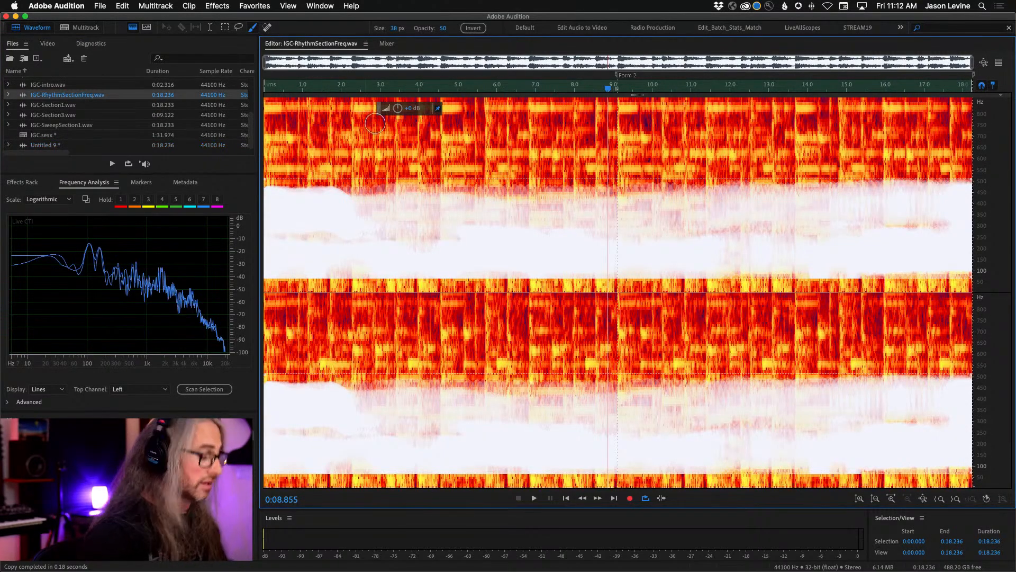
{"action": "key", "text": "super+shift+a"}
{"action": "left_click", "coordinate": [101, 6]}
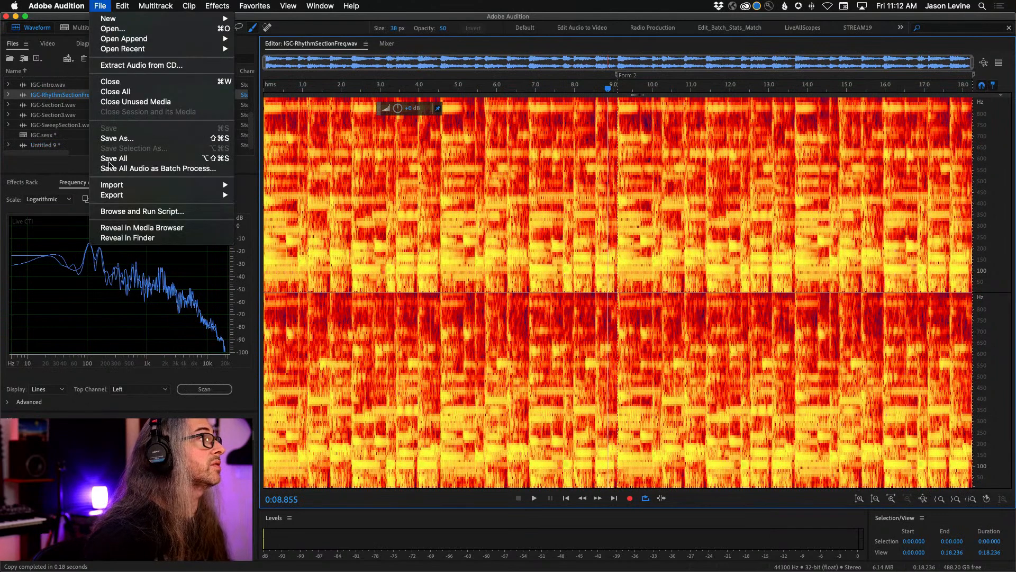
{"action": "left_click", "coordinate": [116, 138]}
{"action": "key", "text": "Right"}
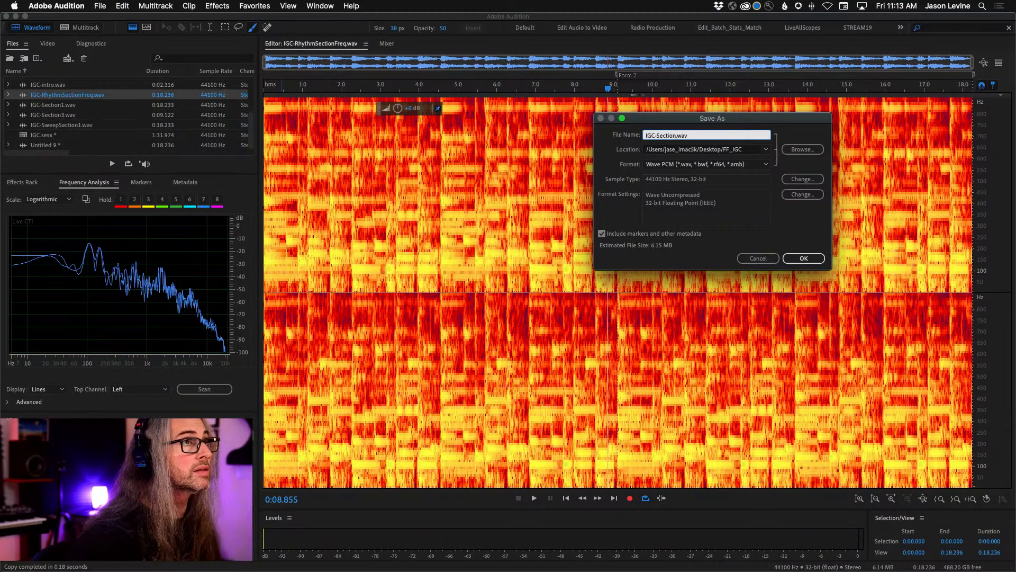
{"action": "left_click", "coordinate": [804, 259]}
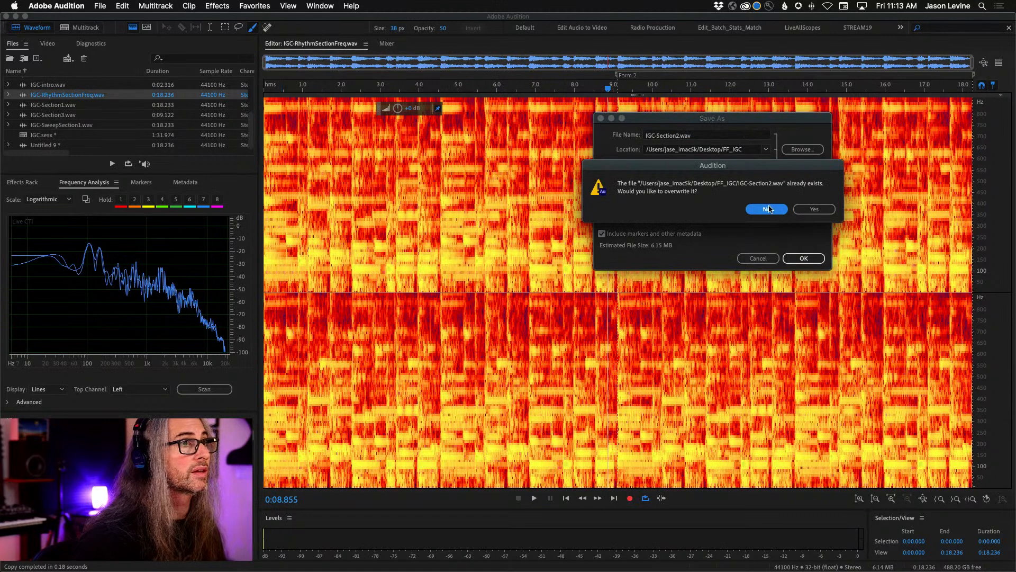
{"action": "left_click", "coordinate": [820, 211]}
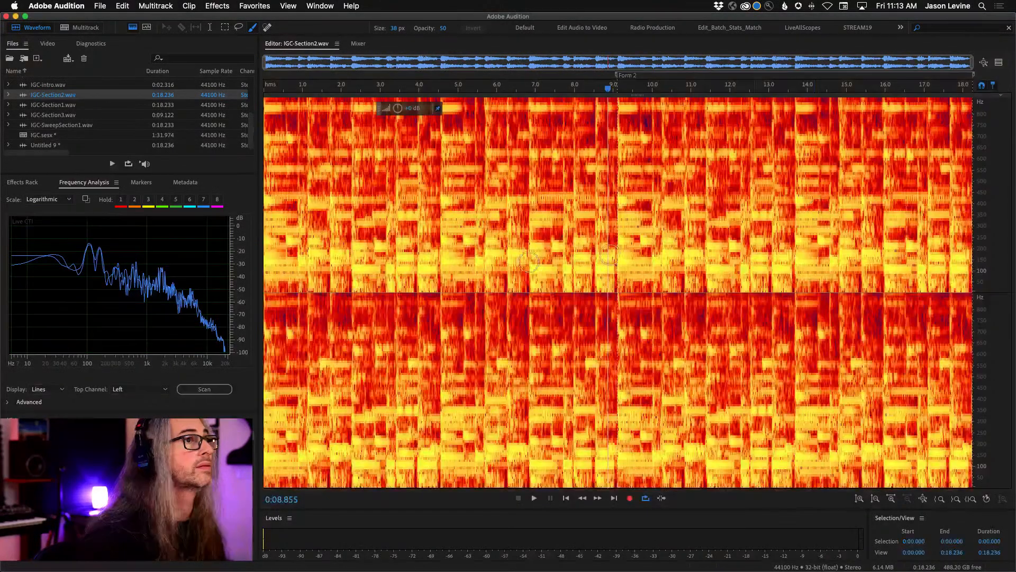
{"action": "key", "text": "space"}
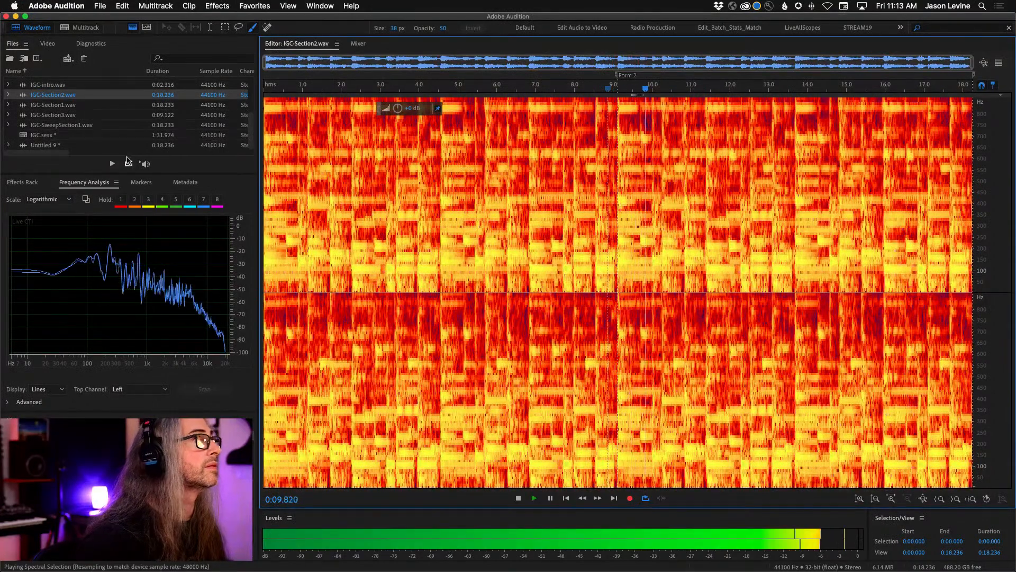
{"action": "key", "text": "space"}
- Open the unsaved Untitled 9 file holding the isolated low frequencies and play it briefly
{"action": "scroll", "coordinate": [57, 129], "scroll_direction": "up", "scroll_amount": 4}
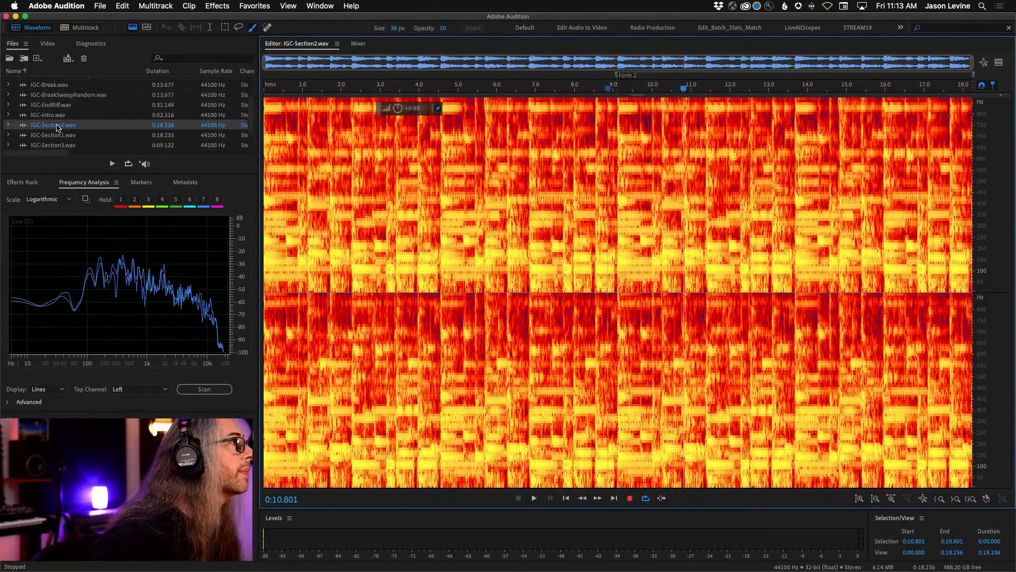
{"action": "scroll", "coordinate": [71, 101], "scroll_direction": "down", "scroll_amount": 4}
{"action": "double_click", "coordinate": [29, 146]}
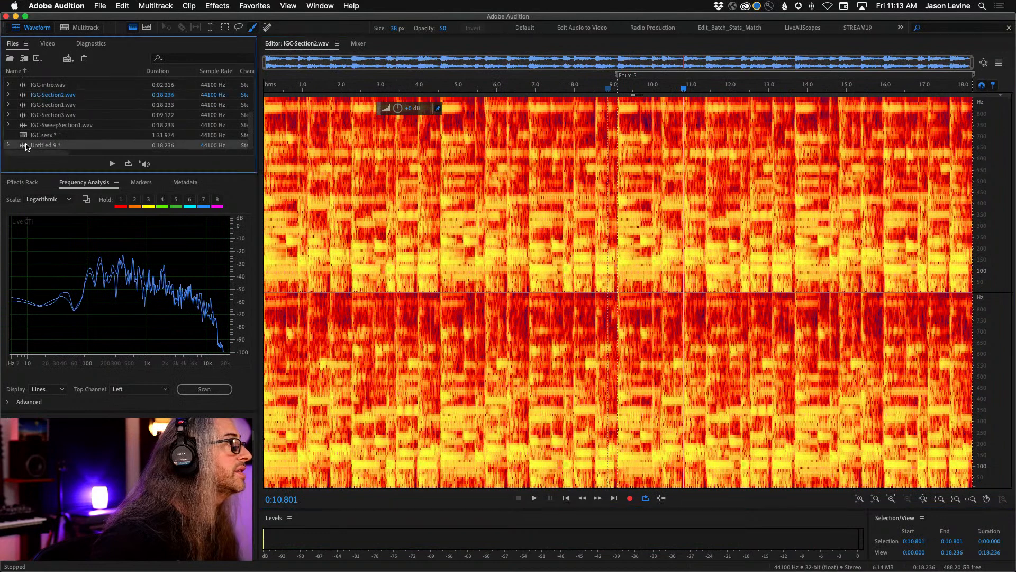
{"action": "key", "text": "space"}
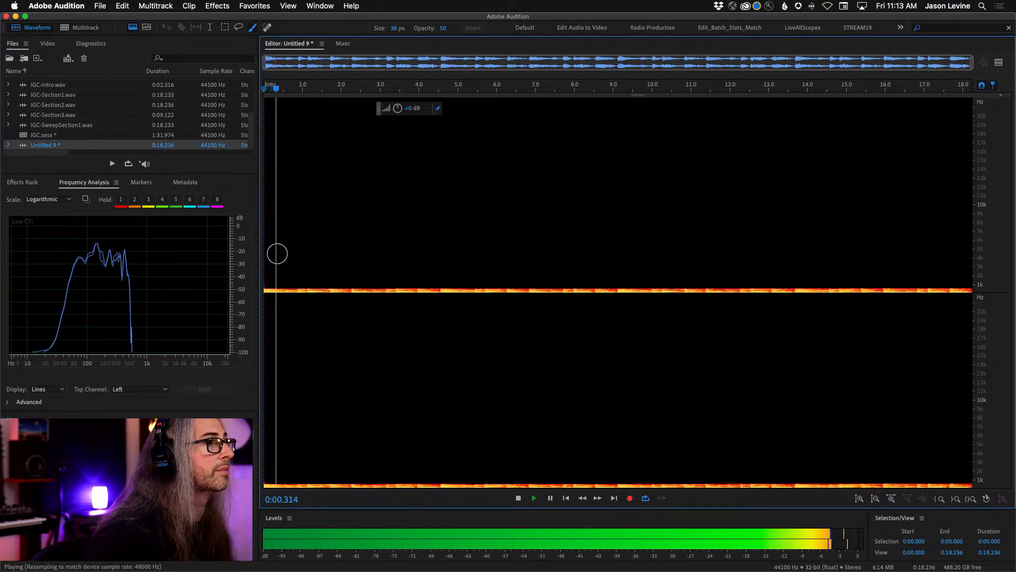
{"action": "key", "text": "space"}
- Save the isolated low-frequency file as IGC-RhythmFreq.wav in the FF_IGC folder in Wave PCM format
{"action": "left_click", "coordinate": [99, 6]}
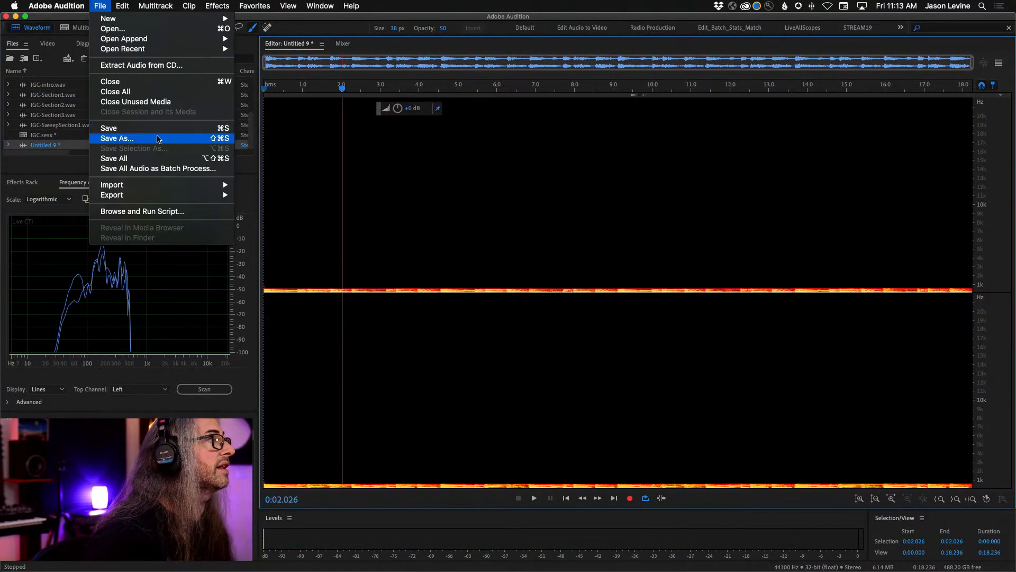
{"action": "left_click", "coordinate": [159, 138]}
{"action": "key", "text": "BackSpace"}
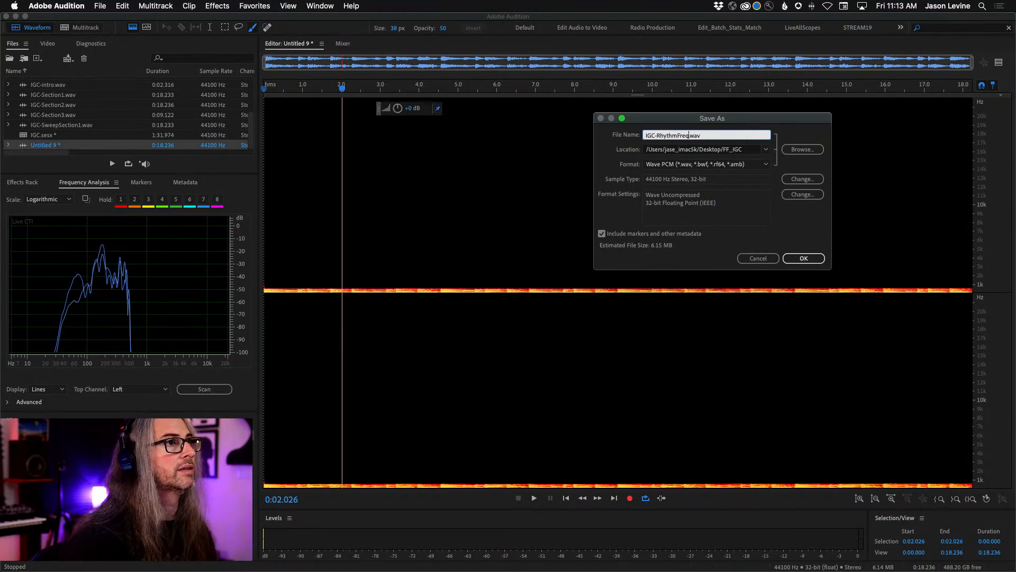
{"action": "left_click", "coordinate": [797, 260]}
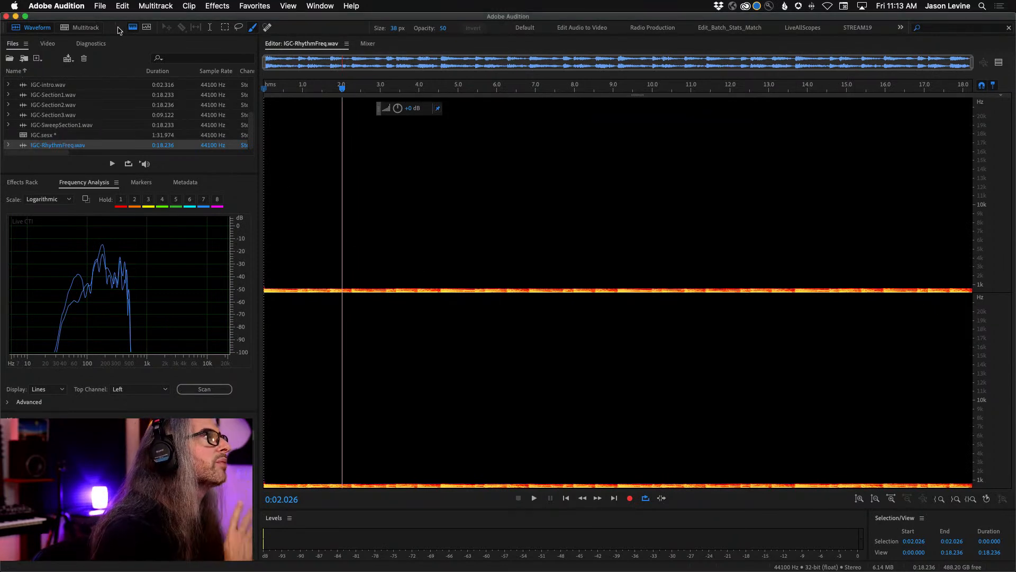
- In the IGC multitrack session, place IGC-RhythmFreq.wav on Track 5, aligned with the start of the IGC-Section1 clip
{"action": "left_click", "coordinate": [99, 28]}
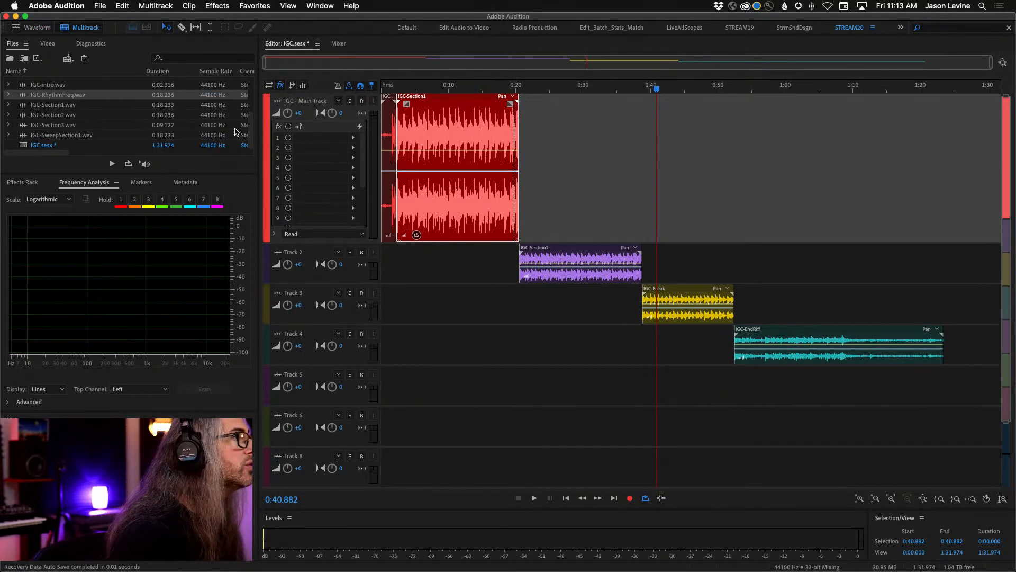
{"action": "scroll", "coordinate": [237, 127], "scroll_direction": "up", "scroll_amount": 3}
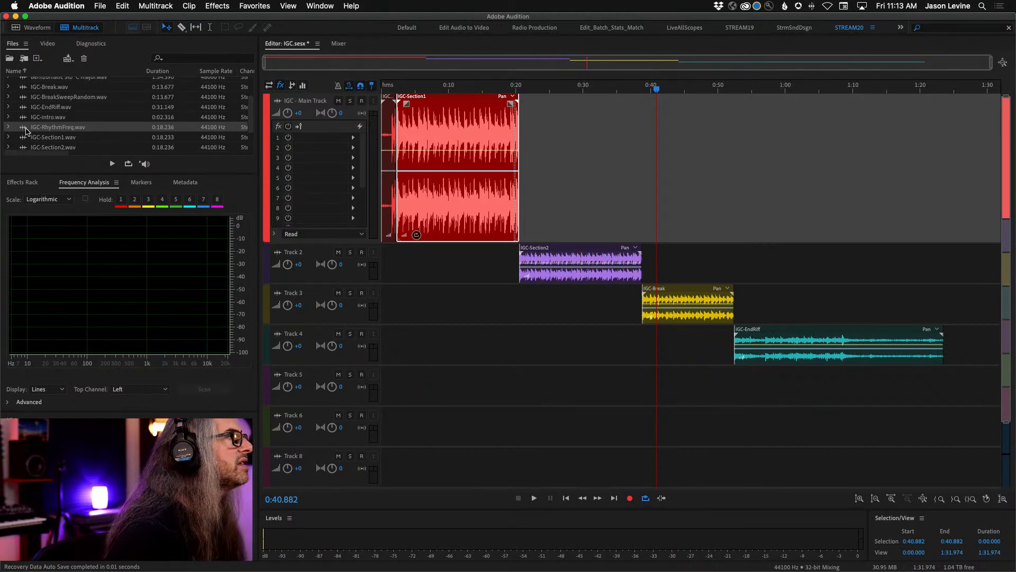
{"action": "left_click_drag", "start_coordinate": [26, 131], "coordinate": [399, 395]}
{"action": "left_click_drag", "start_coordinate": [435, 89], "coordinate": [383, 89]}
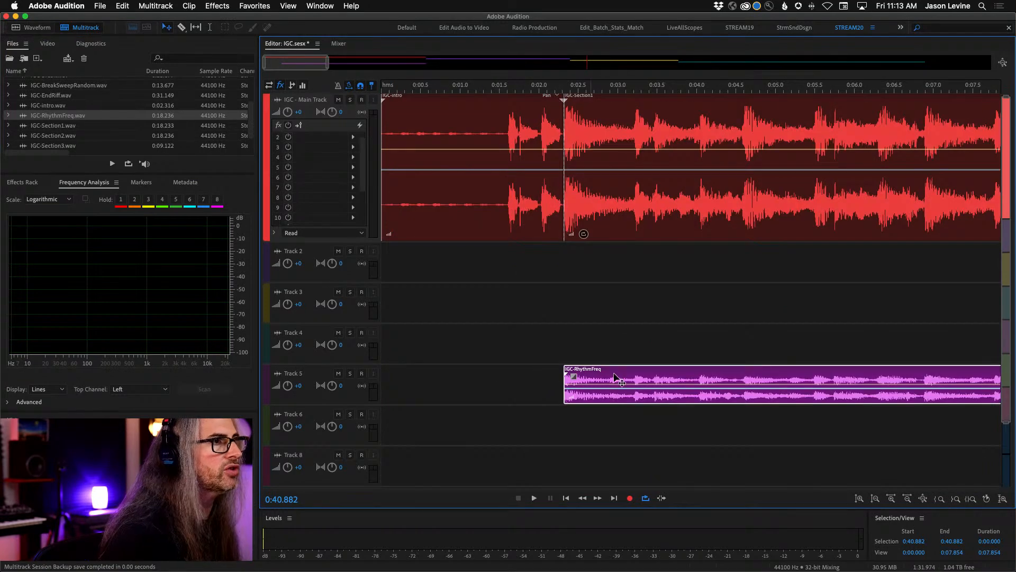
{"action": "mouse_move", "coordinate": [625, 381]}
{"action": "left_mouse_down"}
{"action": "mouse_move", "coordinate": [668, 381]}
{"action": "mouse_move", "coordinate": [624, 382]}
{"action": "left_mouse_up"}
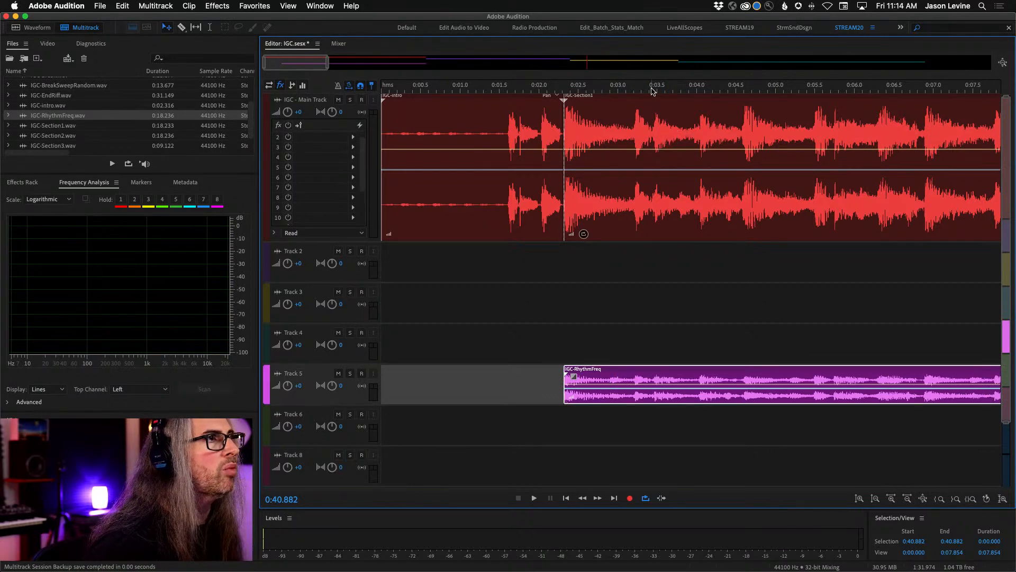
- Lower the IGC-Section1 clip's volume envelope and pull its start to the bottom so the clip ramps up from silence
{"action": "scroll", "coordinate": [652, 89], "scroll_direction": "down", "scroll_amount": 6}
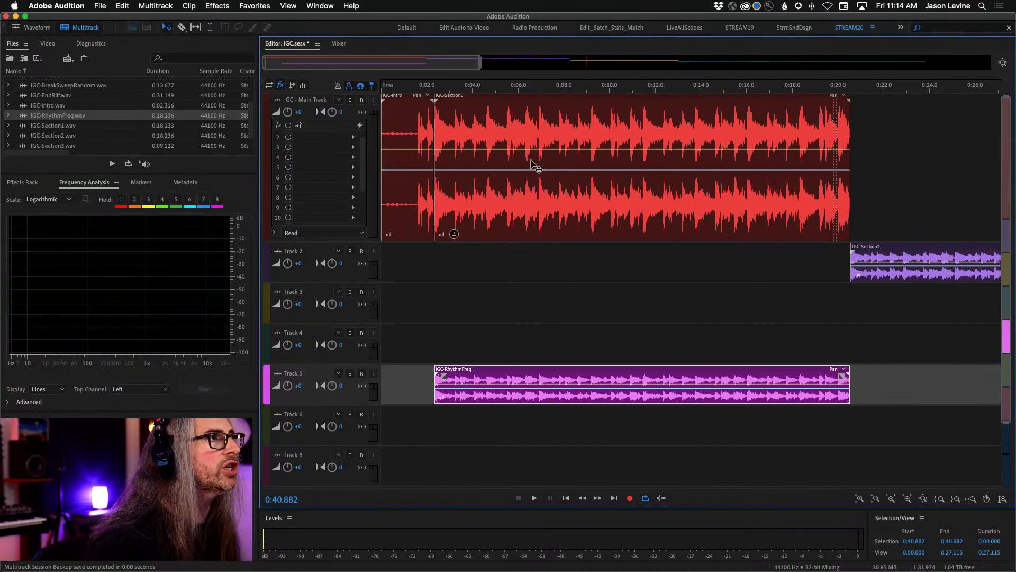
{"action": "left_click", "coordinate": [533, 162]}
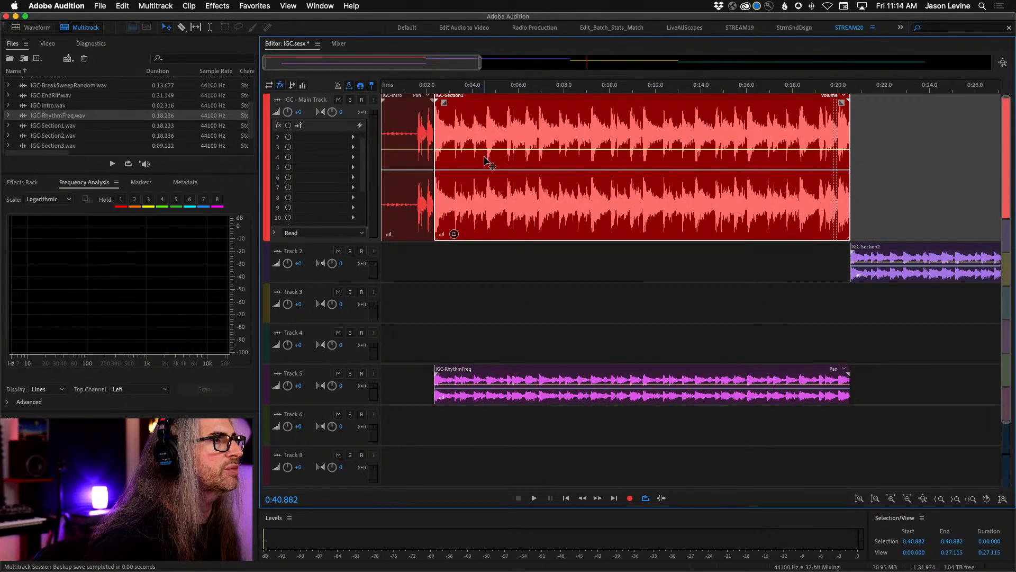
{"action": "left_click_drag", "start_coordinate": [480, 150], "coordinate": [481, 174]}
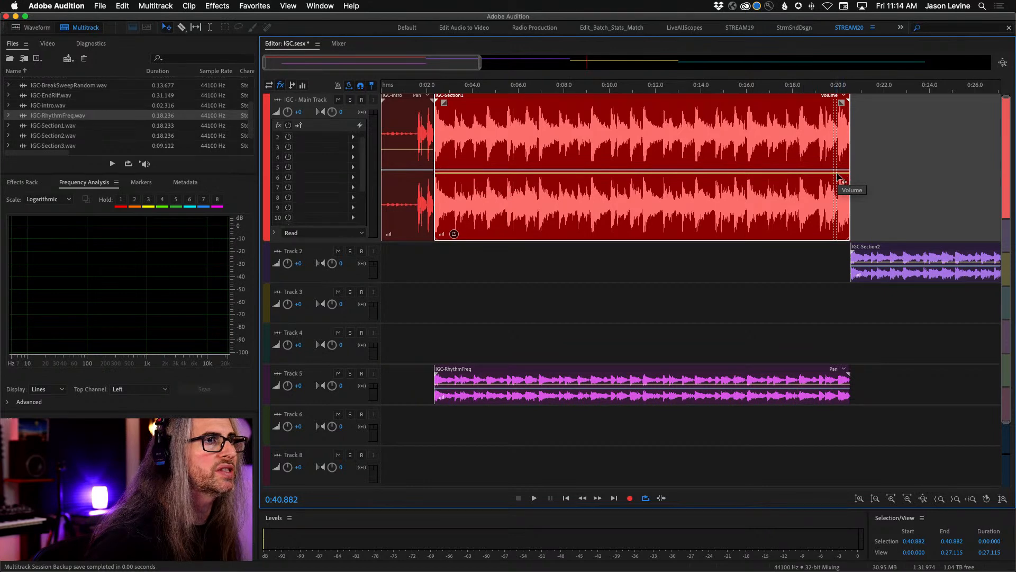
{"action": "left_click_drag", "start_coordinate": [839, 173], "coordinate": [842, 181]}
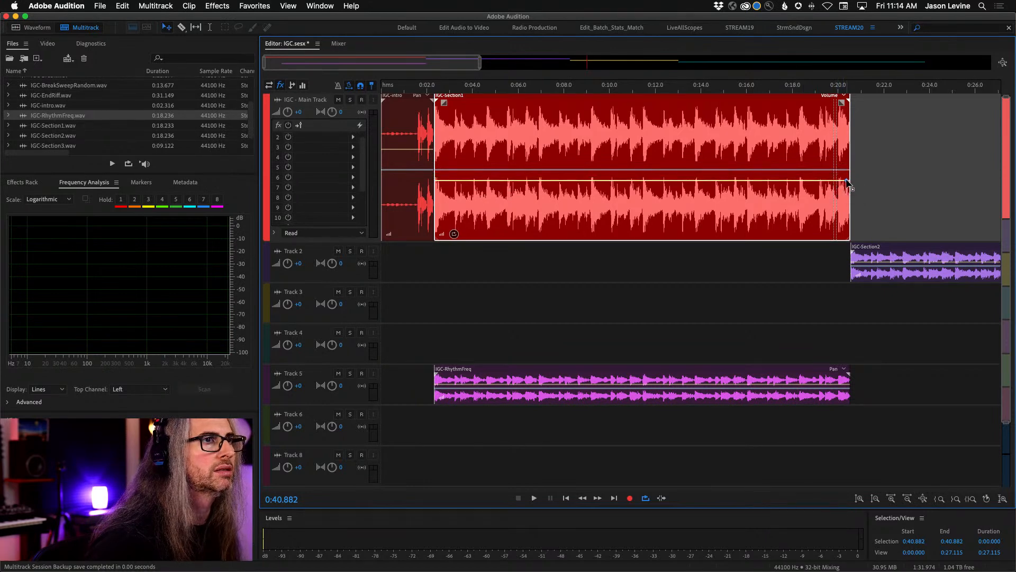
{"action": "left_click_drag", "start_coordinate": [438, 182], "coordinate": [427, 234]}
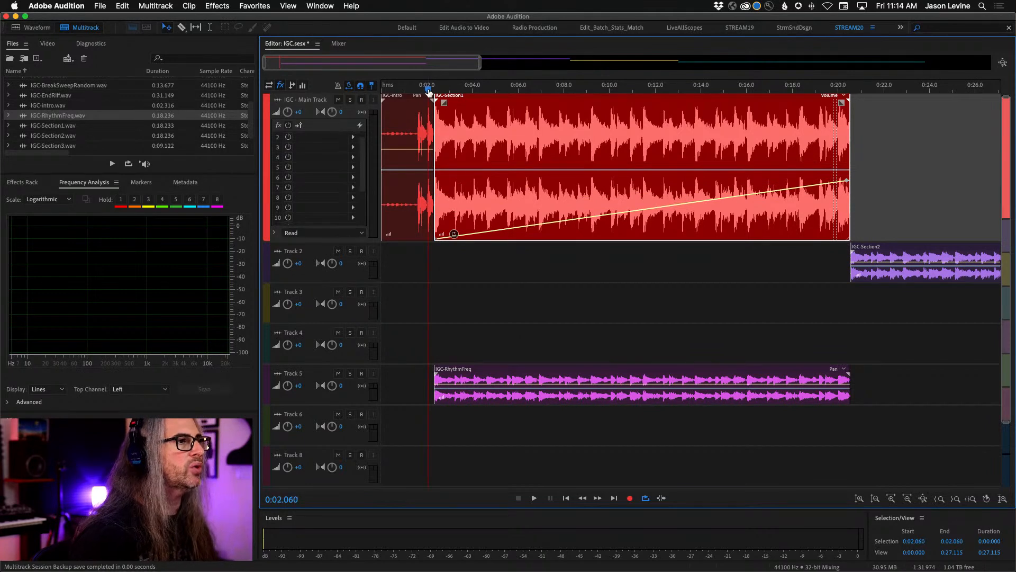
- Play the faded section and add an Analog Delay effect in slot 2 of the IGC - Main Track
{"action": "key", "text": "space"}
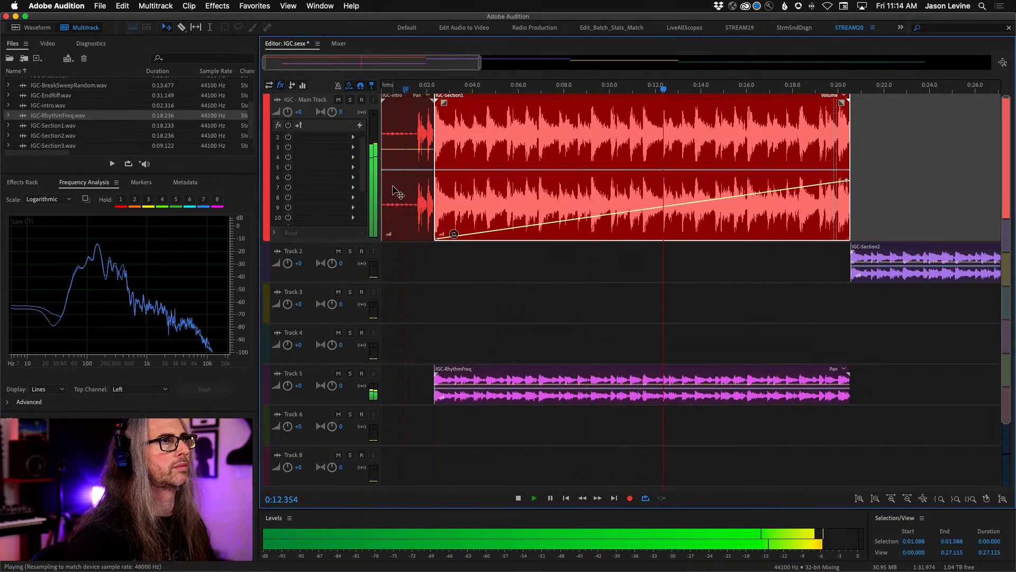
{"action": "left_click", "coordinate": [353, 137]}
{"action": "mouse_move", "coordinate": [466, 183]}
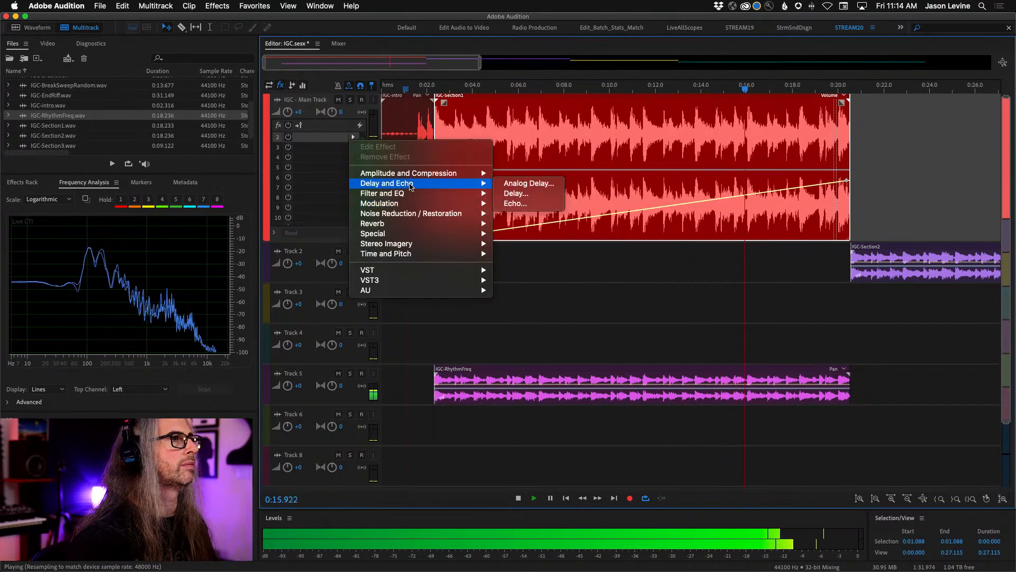
{"action": "left_click", "coordinate": [508, 183]}
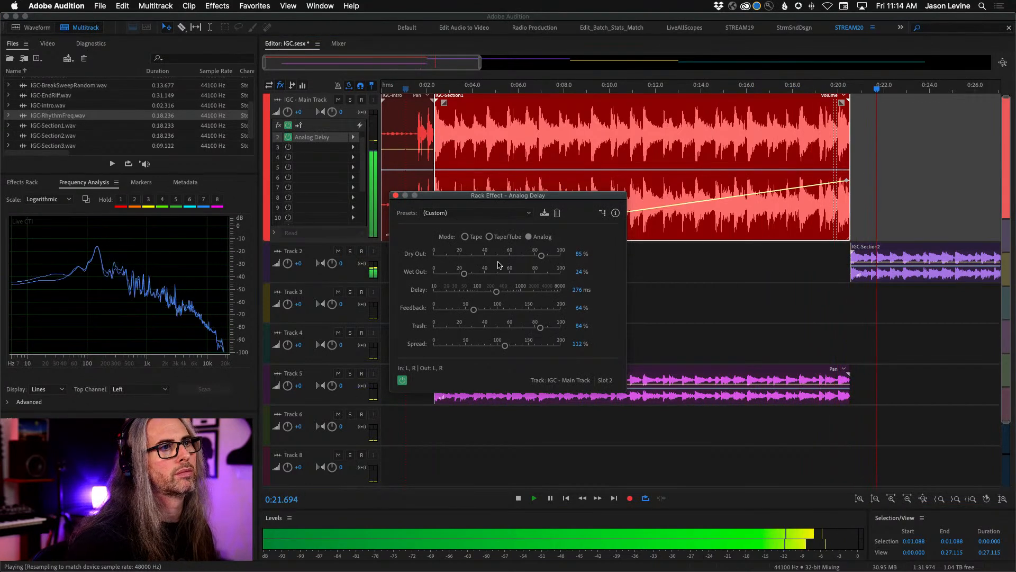
{"action": "key", "text": "space"}
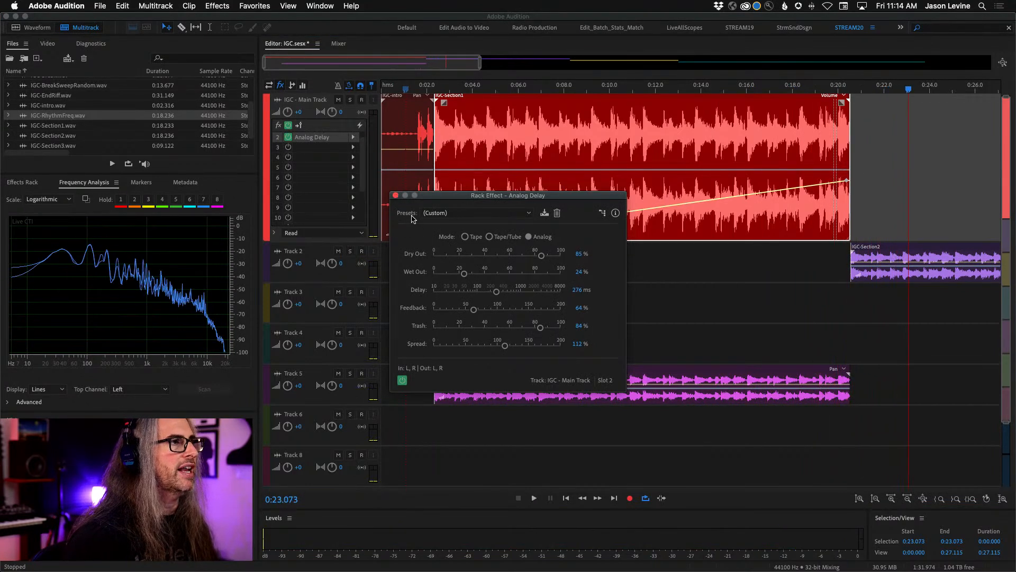
{"action": "left_click_drag", "start_coordinate": [426, 200], "coordinate": [820, 268]}
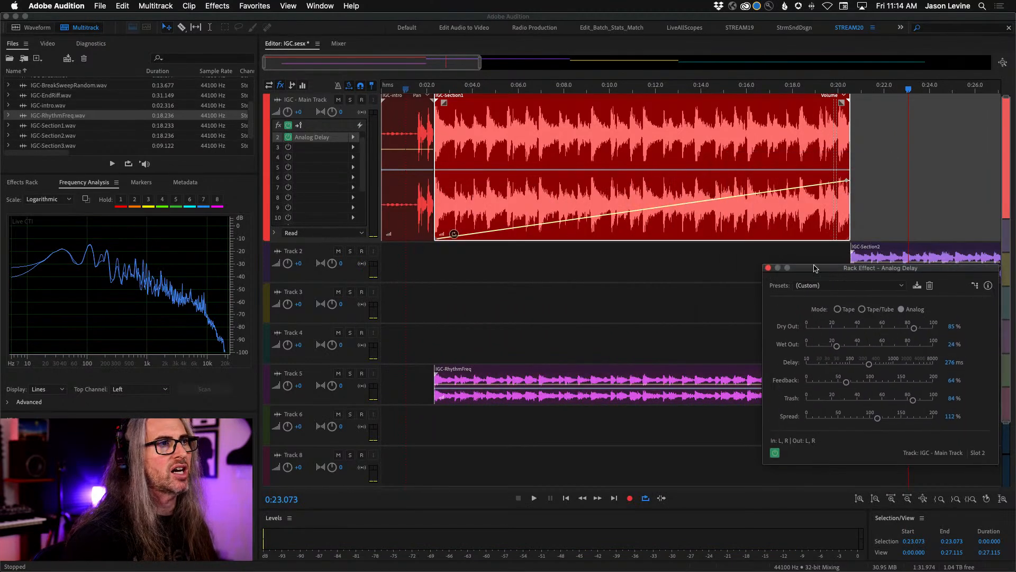
- Play the session from the start and add the Waves L3-LL Ultra (s) limiter to slot 1 of the Mix track, closing both effect windows
{"action": "left_click", "coordinate": [441, 88]}
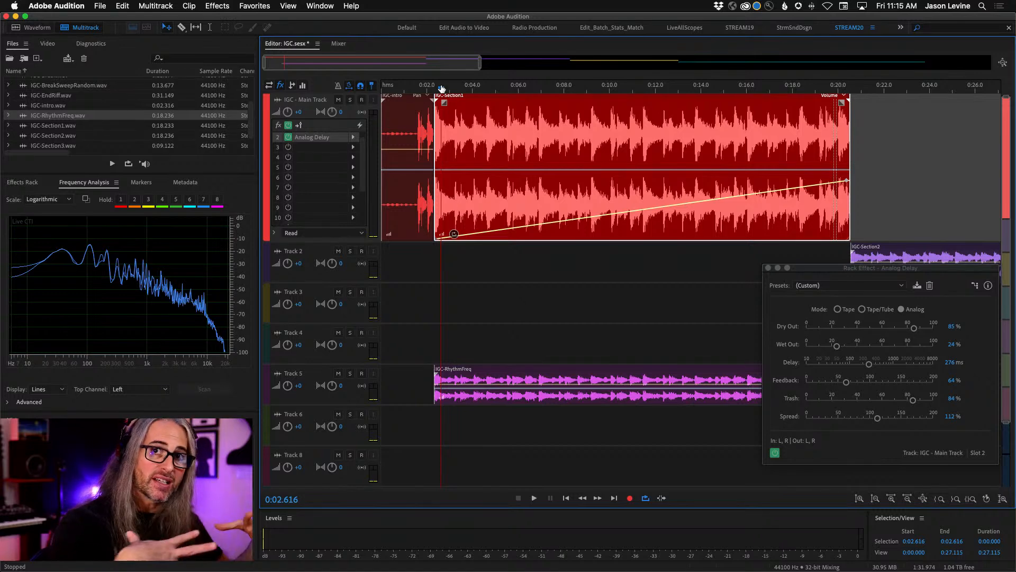
{"action": "key", "text": "Home"}
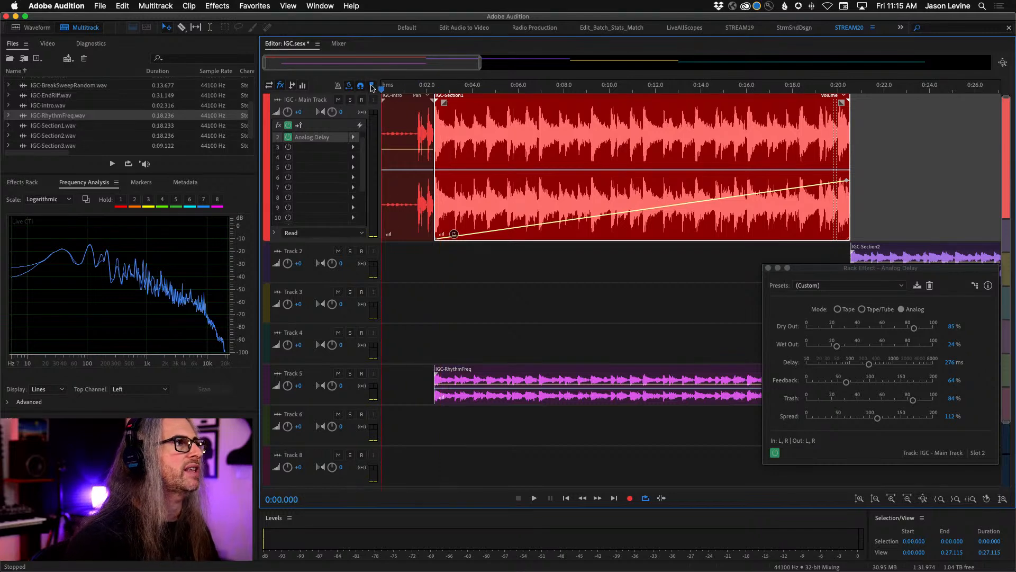
{"action": "key", "text": "space"}
{"action": "left_click", "coordinate": [339, 43]}
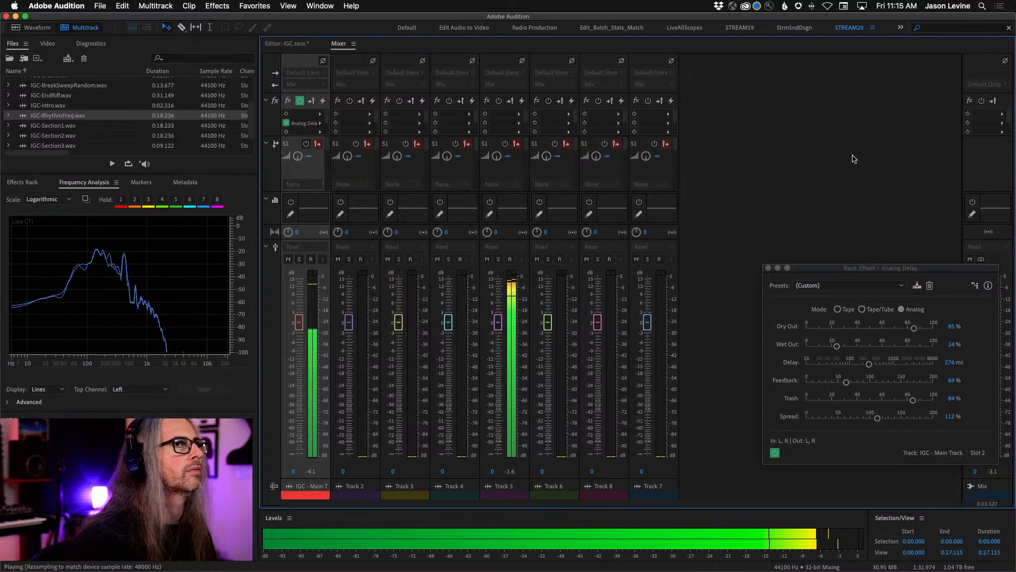
{"action": "left_click", "coordinate": [1002, 113]}
{"action": "mouse_move", "coordinate": [927, 266]}
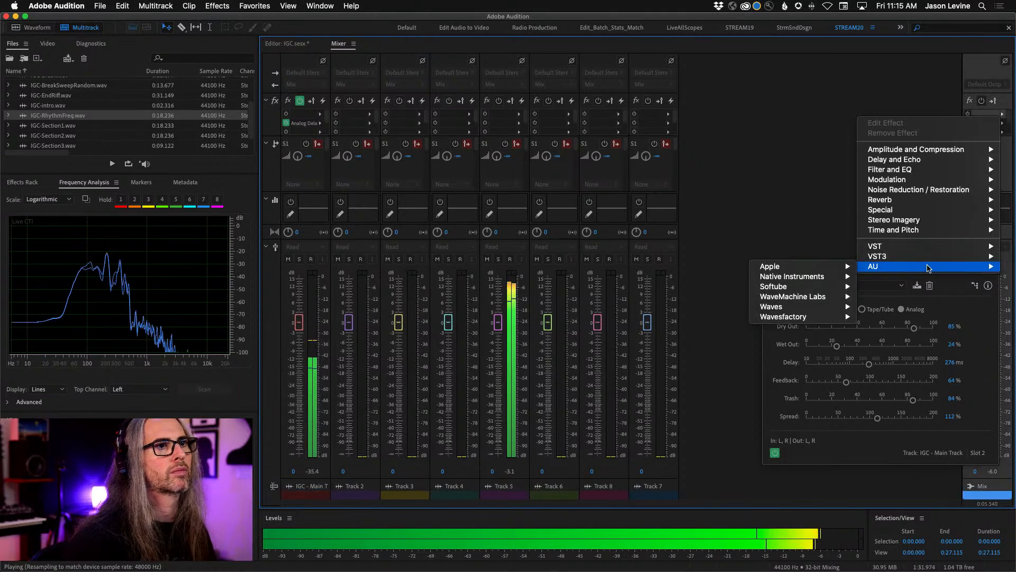
{"action": "mouse_move", "coordinate": [809, 300]}
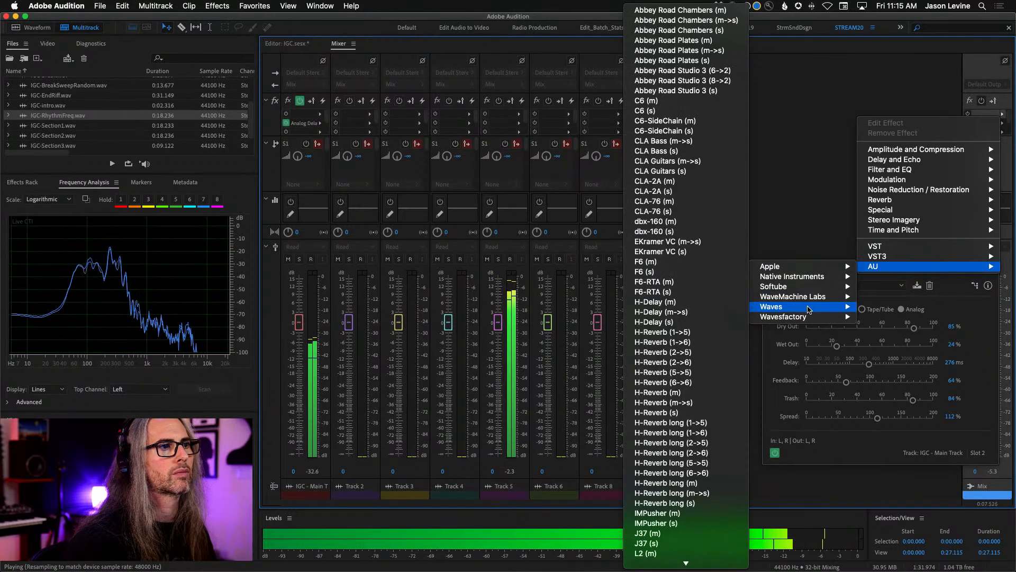
{"action": "scroll", "coordinate": [671, 402], "scroll_direction": "down", "scroll_amount": 3}
{"action": "scroll", "coordinate": [671, 404], "scroll_direction": "down", "scroll_amount": 5}
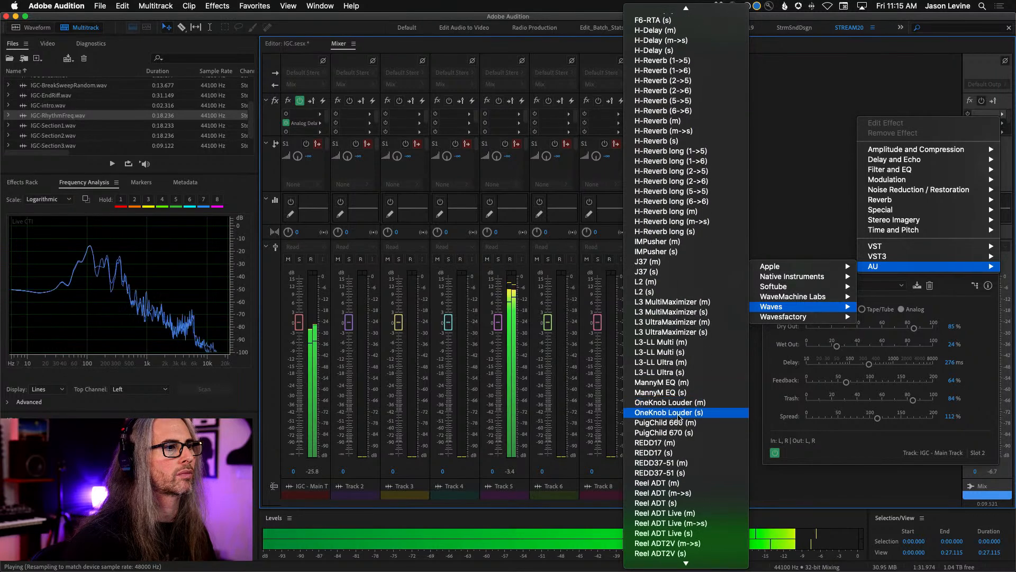
{"action": "left_click", "coordinate": [594, 241]}
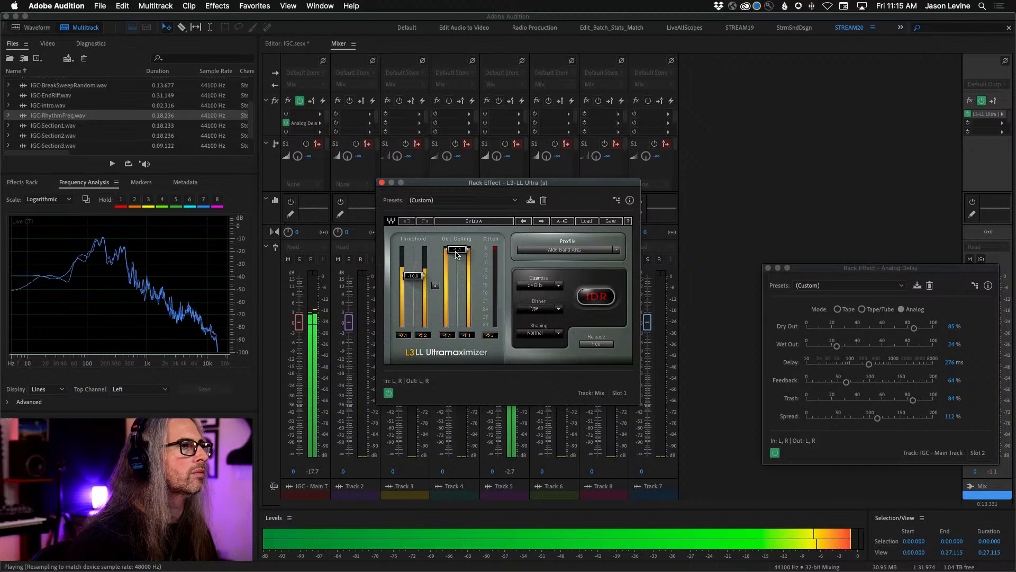
{"action": "left_click", "coordinate": [381, 183]}
{"action": "left_click", "coordinate": [278, 45]}
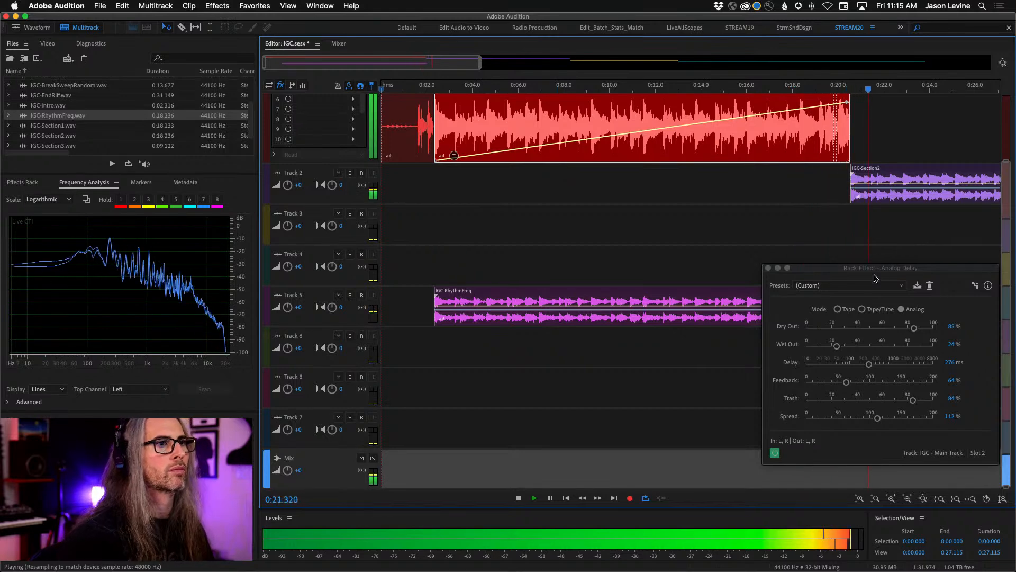
{"action": "left_click", "coordinate": [768, 268]}
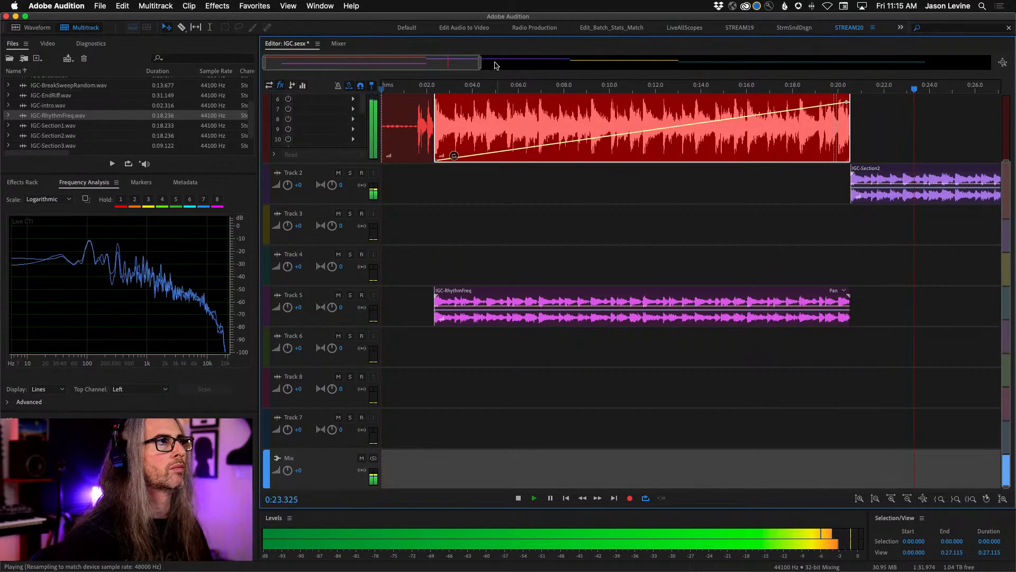
- Stop playback and place IGC-SweepSection1.wav on Track 5, starting at the playhead at about 0:29.8
{"action": "left_click_drag", "start_coordinate": [479, 62], "coordinate": [848, 62]}
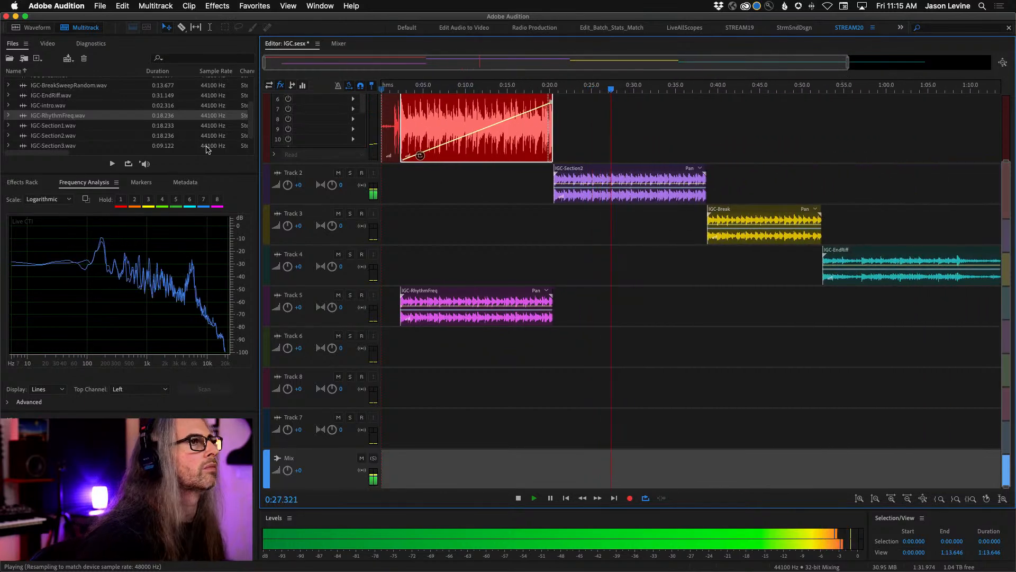
{"action": "scroll", "coordinate": [173, 119], "scroll_direction": "up", "scroll_amount": 3}
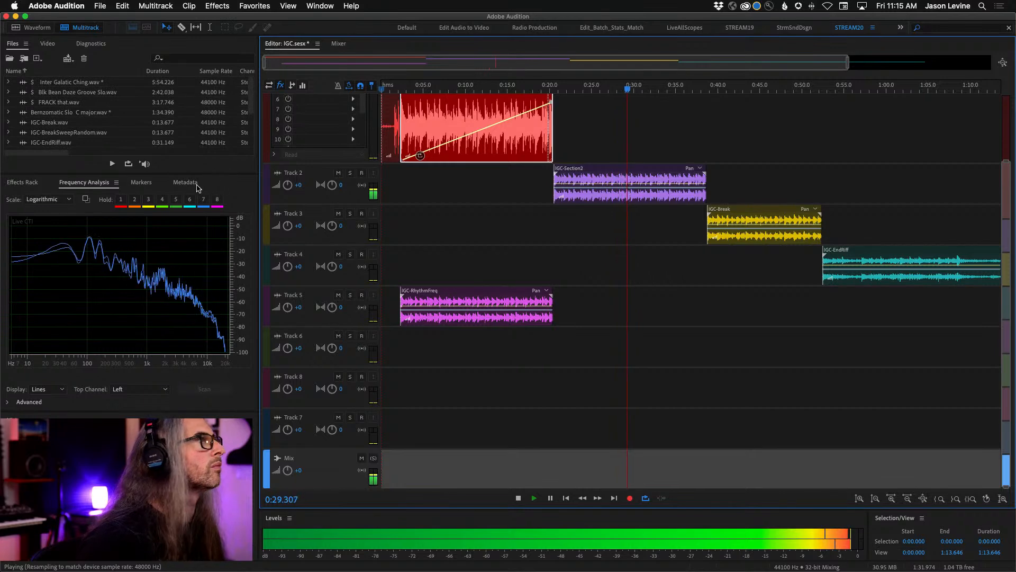
{"action": "key", "text": "space"}
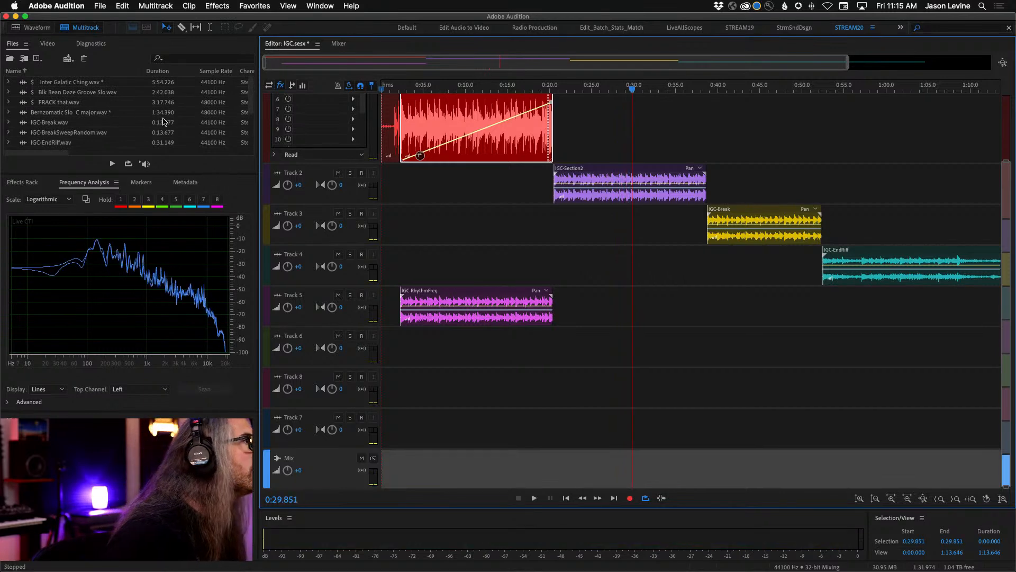
{"action": "left_click_drag", "start_coordinate": [252, 107], "coordinate": [268, 137]}
{"action": "left_click_drag", "start_coordinate": [24, 142], "coordinate": [626, 318]}
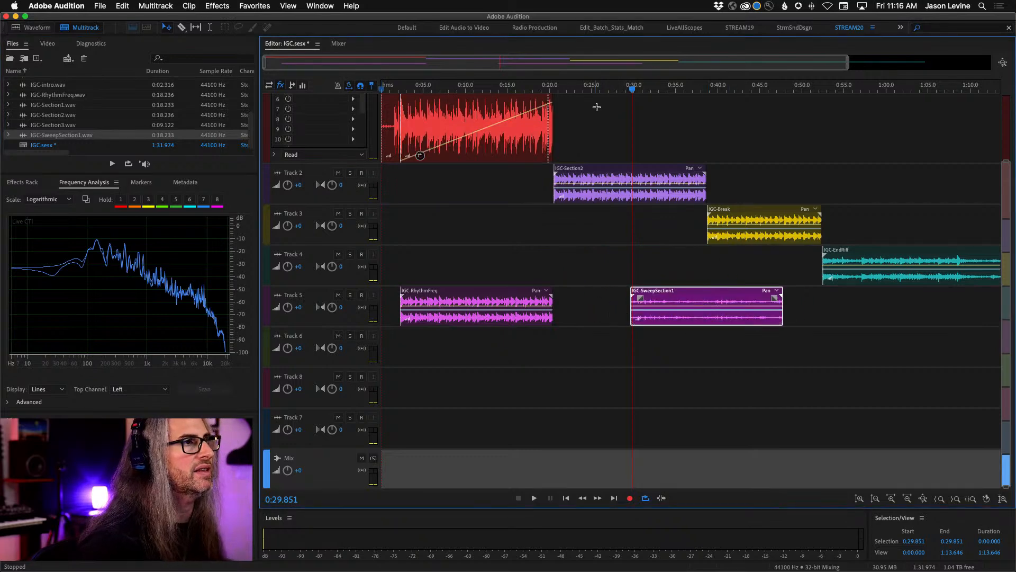
- Trim the end of the IGC-Section2 clip to where the sweep clip starts, and make Track 2 taller
{"action": "left_click_drag", "start_coordinate": [706, 179], "coordinate": [630, 180]}
{"action": "left_click_drag", "start_coordinate": [329, 205], "coordinate": [328, 273]}
{"action": "left_click", "coordinate": [570, 89]}
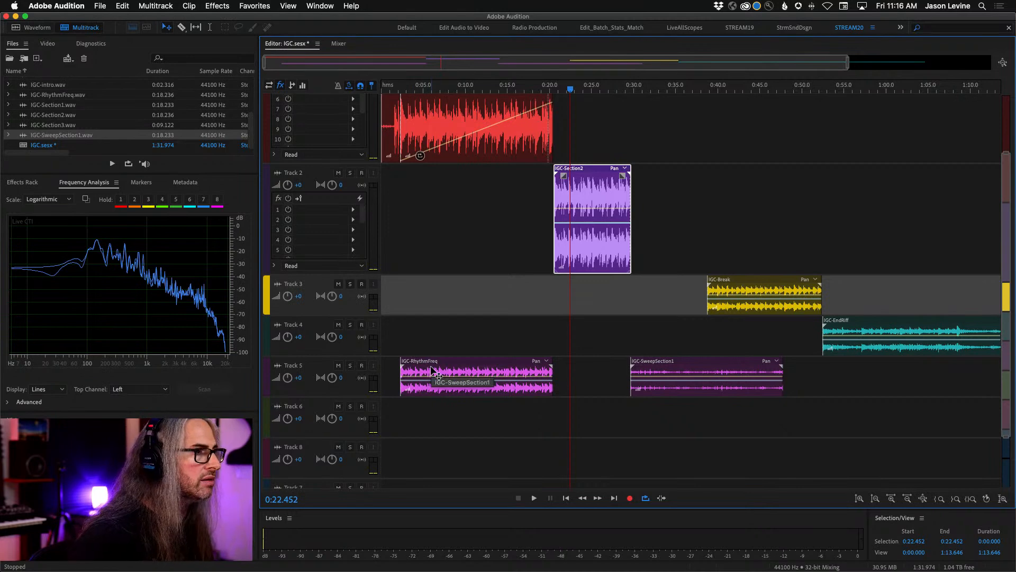
- Copy the IGC-RhythmFreq clip to Track 6, aligned with the start of the IGC-SweepSection1 clip
{"action": "left_click_drag", "start_coordinate": [432, 369], "coordinate": [662, 438]}
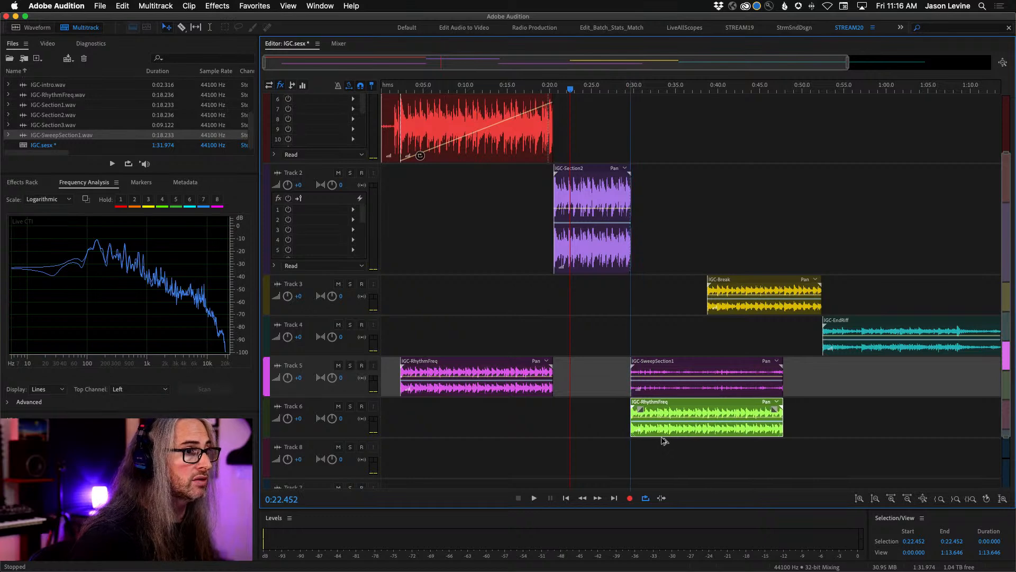
- Start playback and add Analog Delay to effect slot 1 of Track 2, closing its window
{"action": "key", "text": "space"}
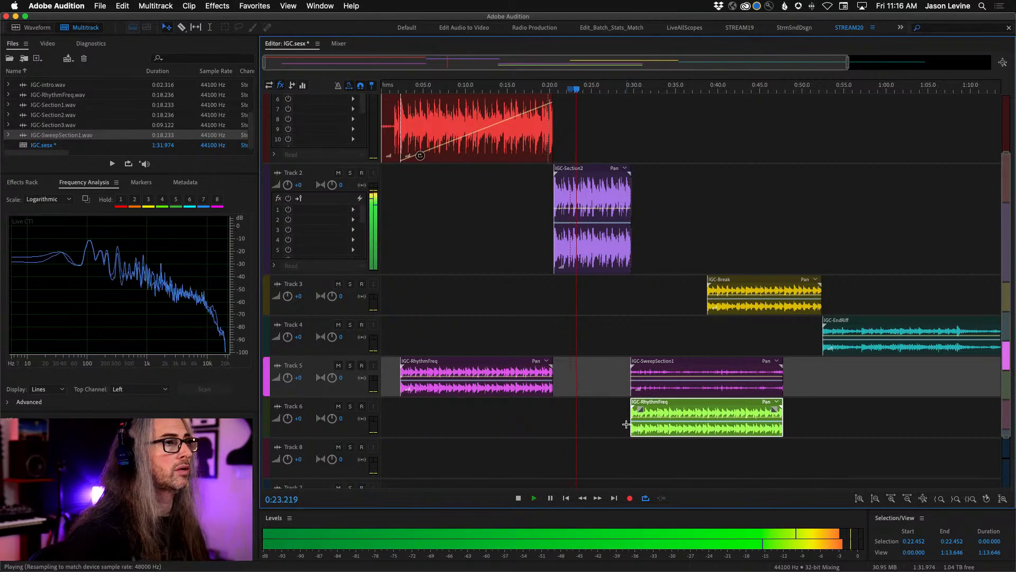
{"action": "left_click", "coordinate": [353, 209]}
{"action": "mouse_move", "coordinate": [413, 256]}
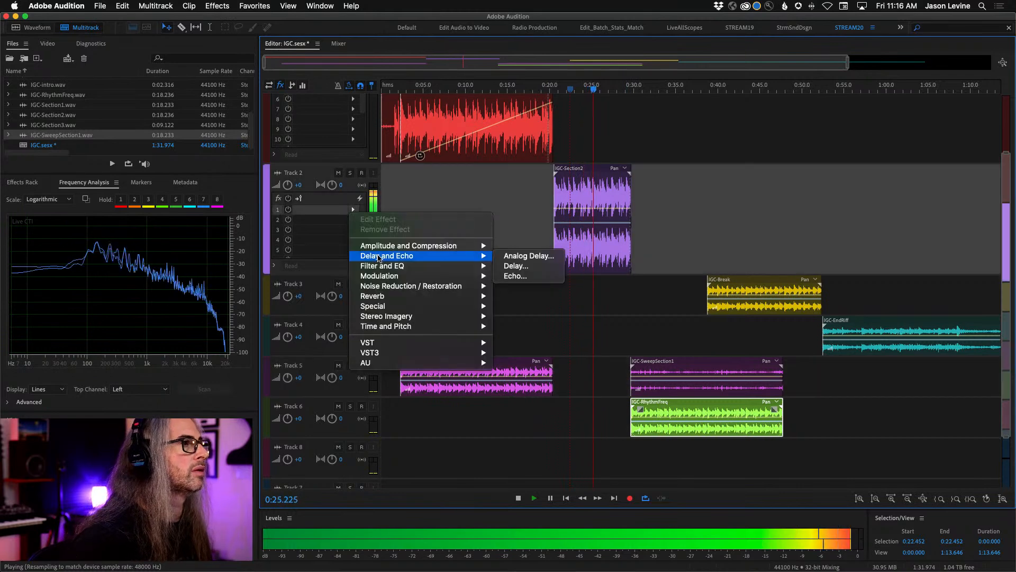
{"action": "left_click", "coordinate": [534, 257]}
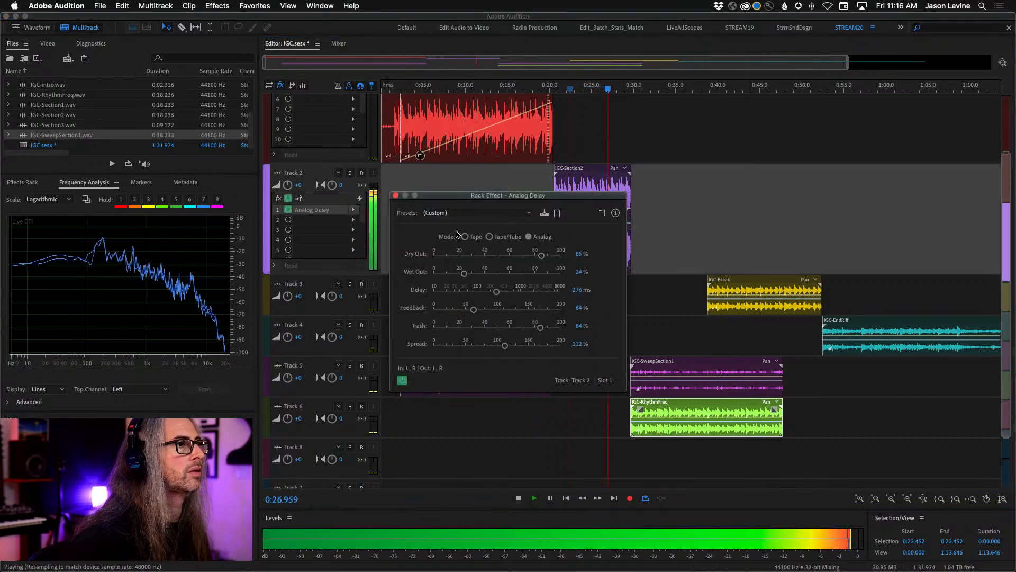
{"action": "left_click", "coordinate": [396, 195]}
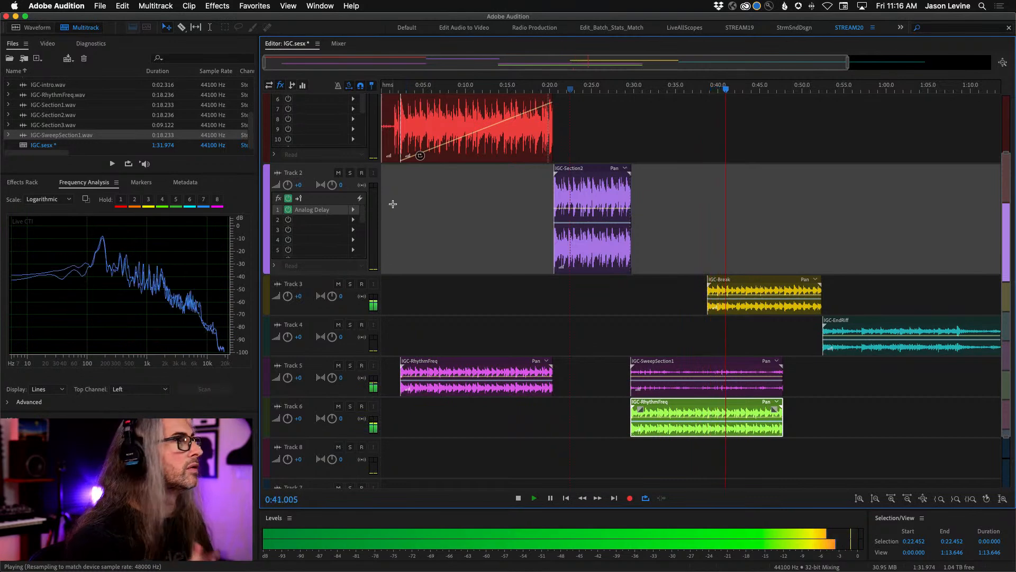
- Place IGC-BreakSweepRandom.wav on Track 8, starting where the IGC-SweepSection1 clip ends
{"action": "scroll", "coordinate": [63, 122], "scroll_direction": "up", "scroll_amount": 3}
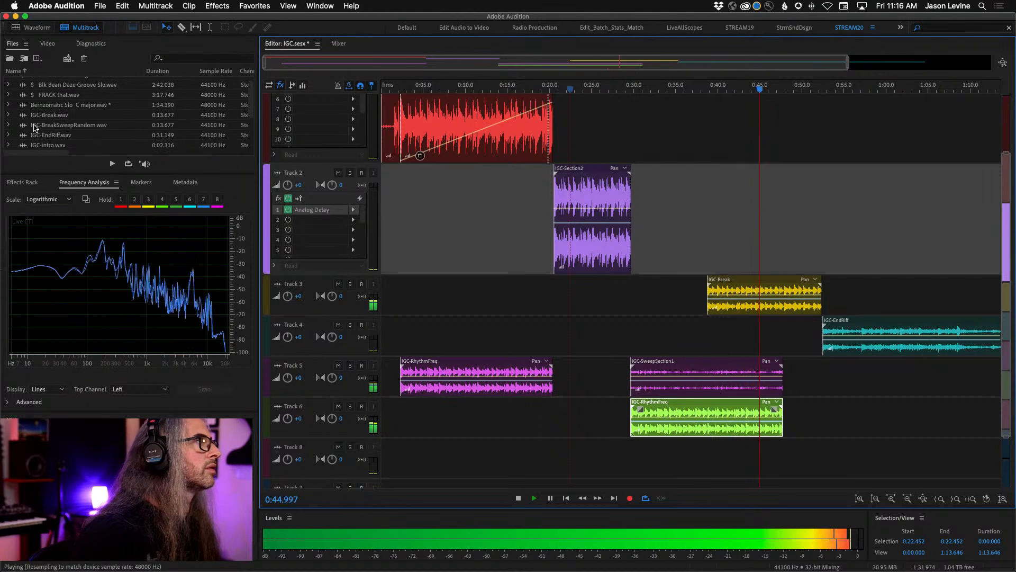
{"action": "left_click_drag", "start_coordinate": [33, 128], "coordinate": [784, 461]}
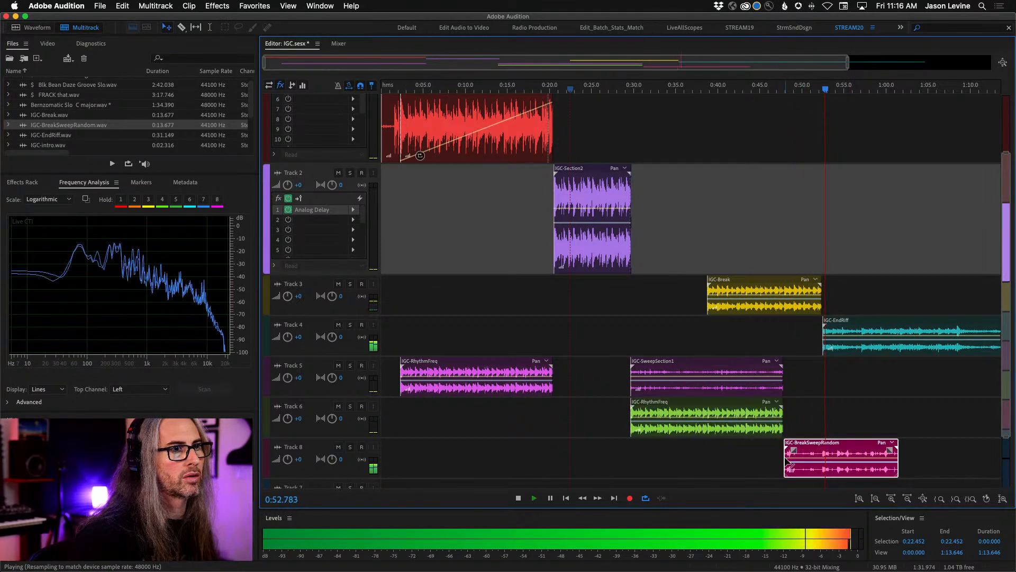
- Ramp the IGC-EndRiff clip's volume up from silence at its start to a keyframe at about 1:01, and stop playback
{"action": "left_click", "coordinate": [908, 338]}
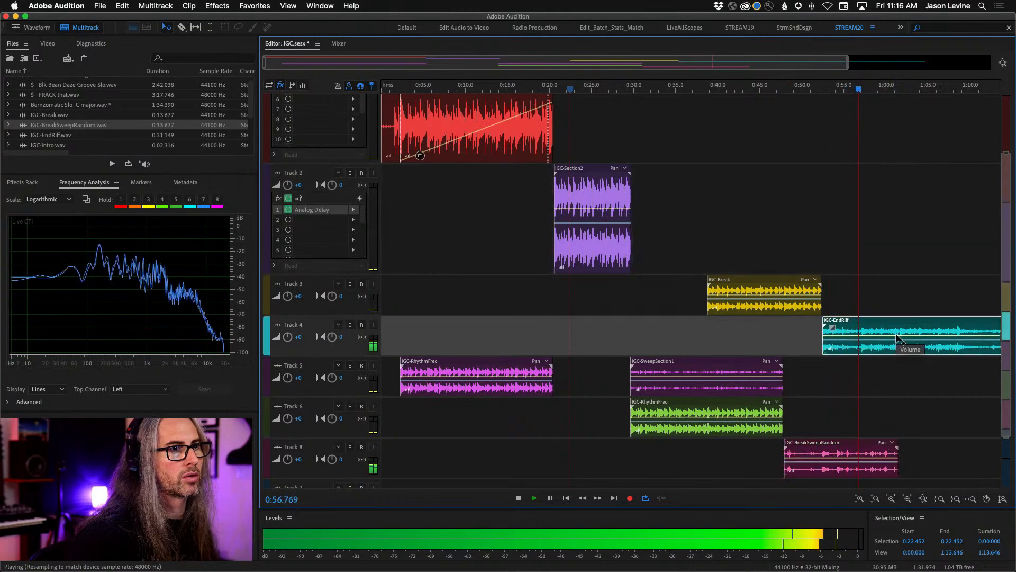
{"action": "left_click_drag", "start_coordinate": [824, 335], "coordinate": [824, 367]}
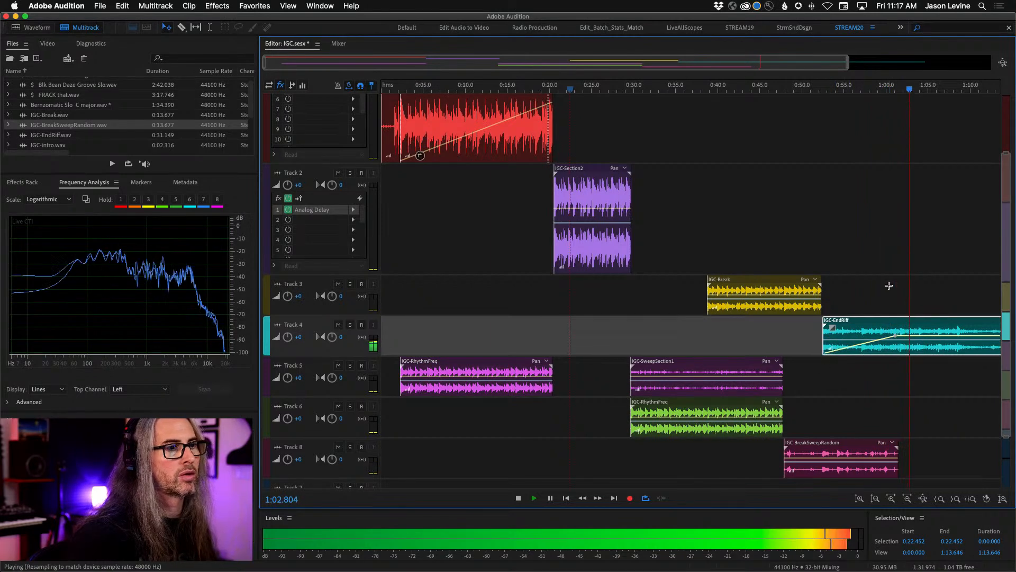
{"action": "key", "text": "space"}
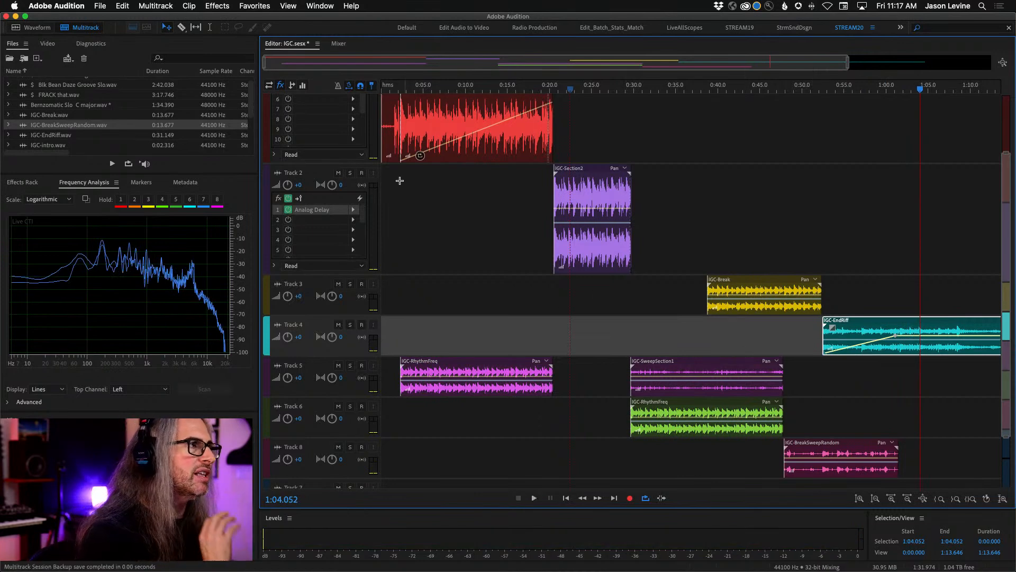
- Show the Analog Delay Wet Out automation envelope on Track 2
{"action": "left_click", "coordinate": [274, 266]}
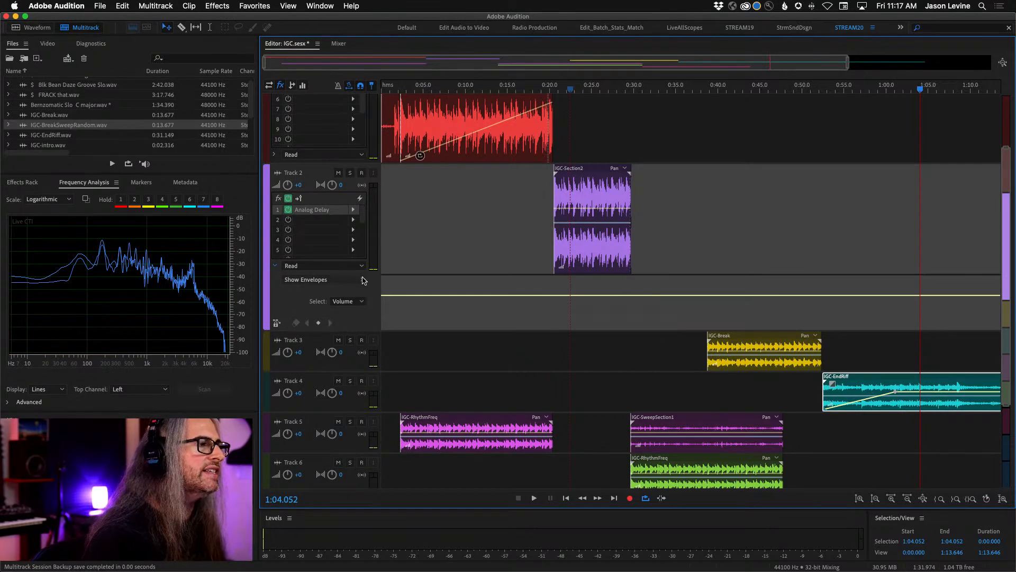
{"action": "left_click", "coordinate": [364, 280]}
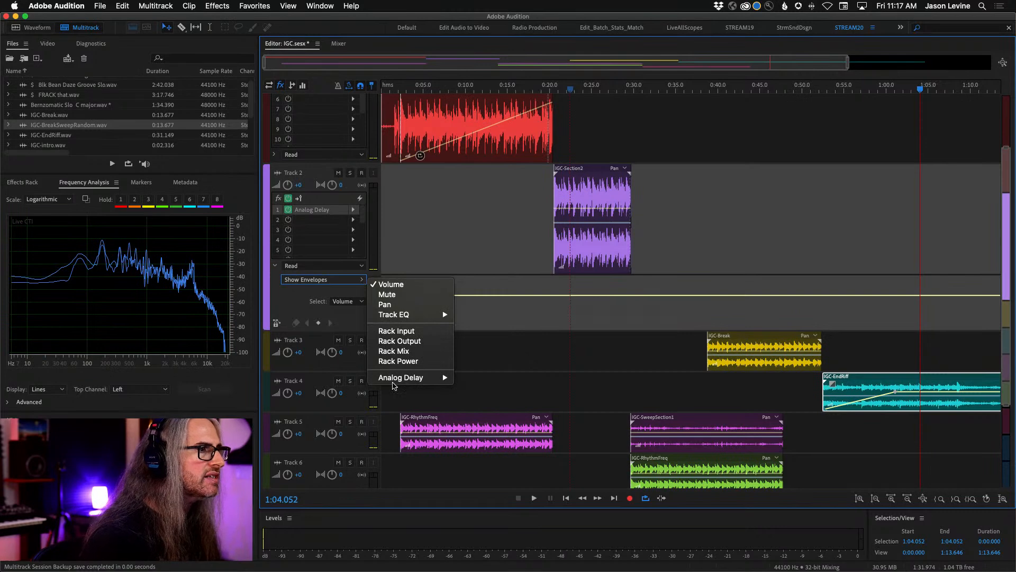
{"action": "mouse_move", "coordinate": [392, 380]}
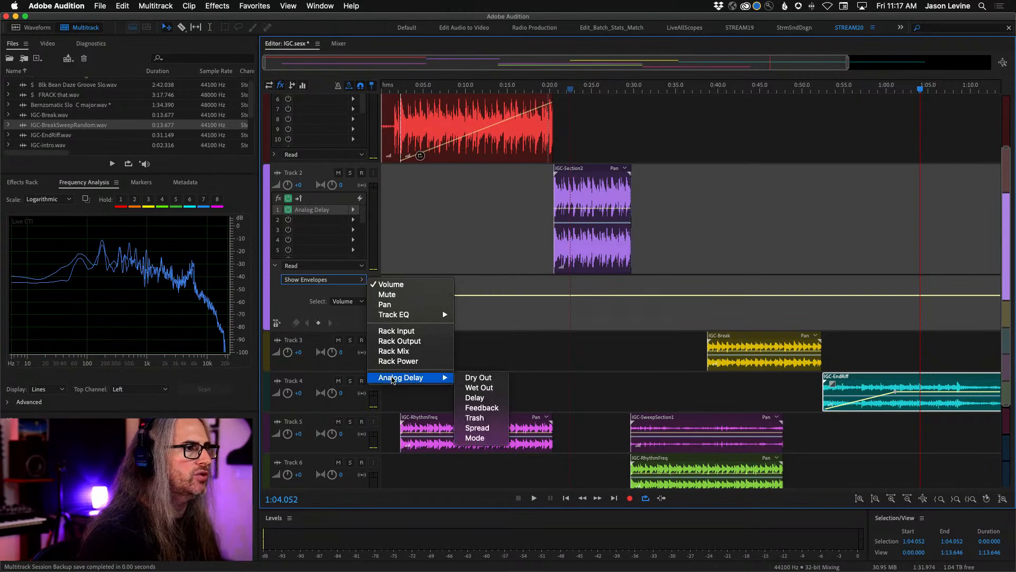
{"action": "left_click", "coordinate": [492, 389]}
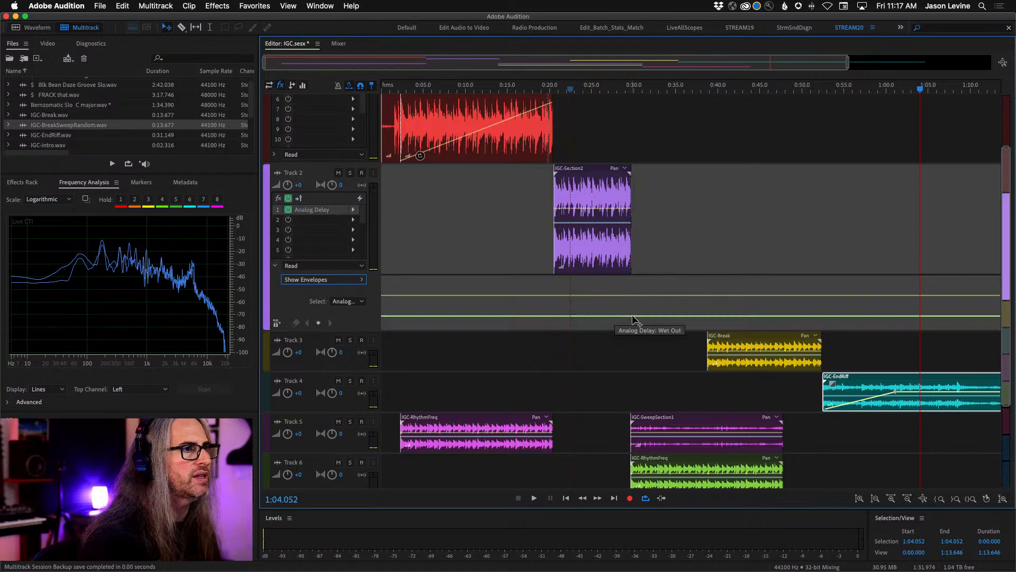
- Keyframe Track 2's Wet Out envelope to rise from a lowered point at about 0:21 to the end of IGC-Section2, and audition it
{"action": "left_click", "coordinate": [631, 316]}
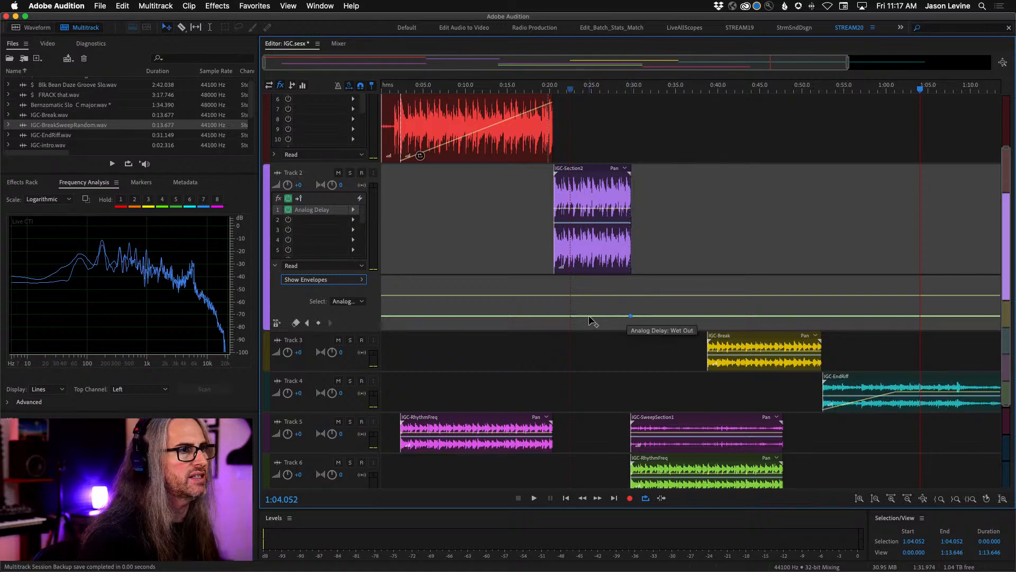
{"action": "left_click_drag", "start_coordinate": [592, 318], "coordinate": [566, 328]}
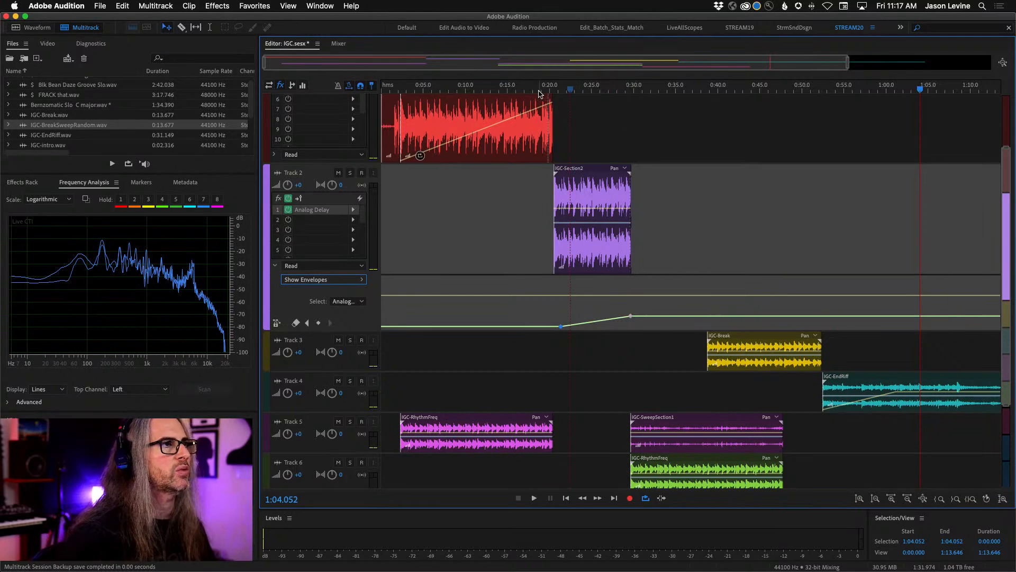
{"action": "left_click", "coordinate": [560, 89]}
{"action": "key", "text": "space"}
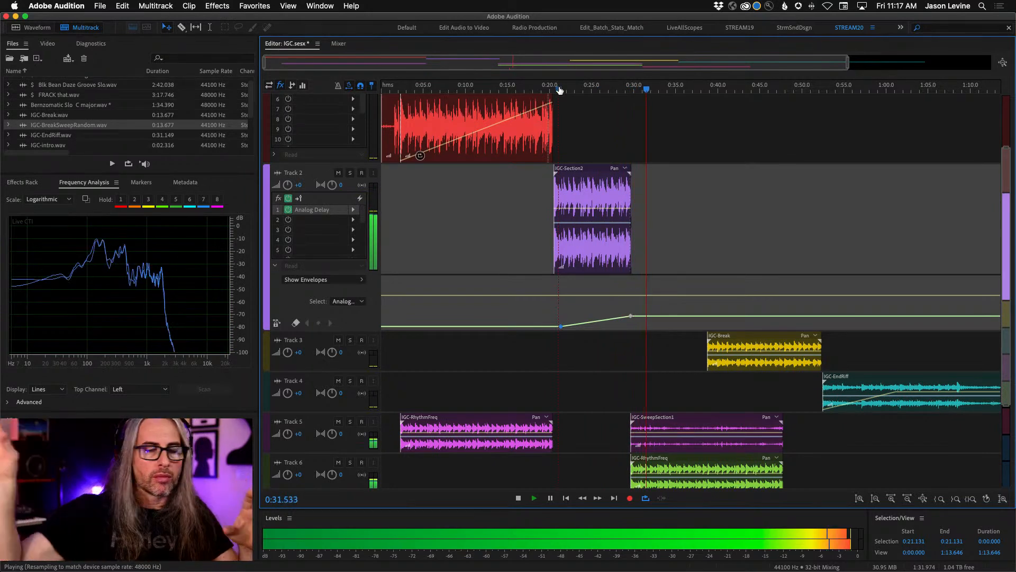
{"action": "key", "text": "space"}
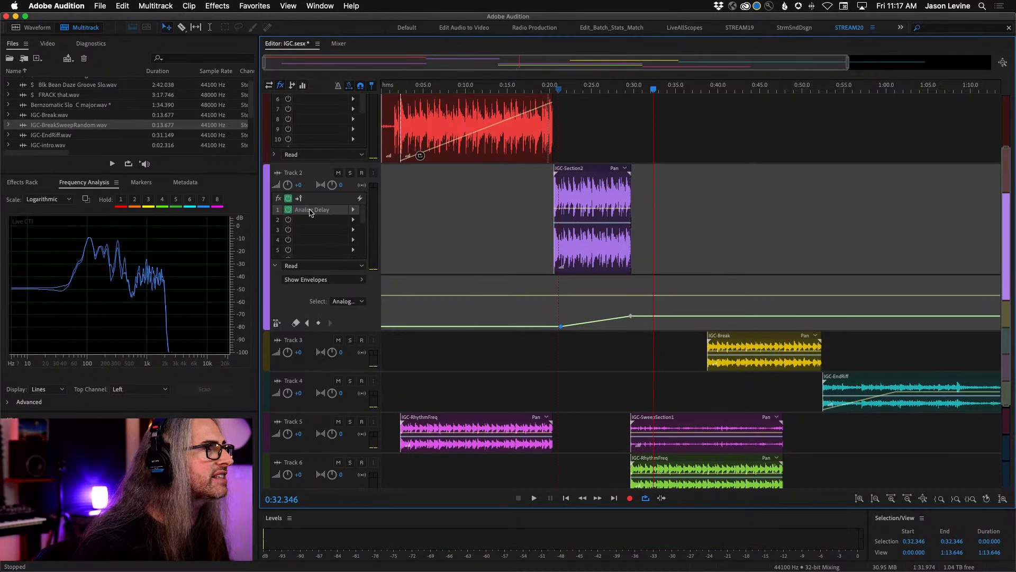
- Set Track 2's Analog Delay to Feedback 77%, Trash 92% and Spread 126%, and audition it from about 0:25
{"action": "double_click", "coordinate": [310, 211]}
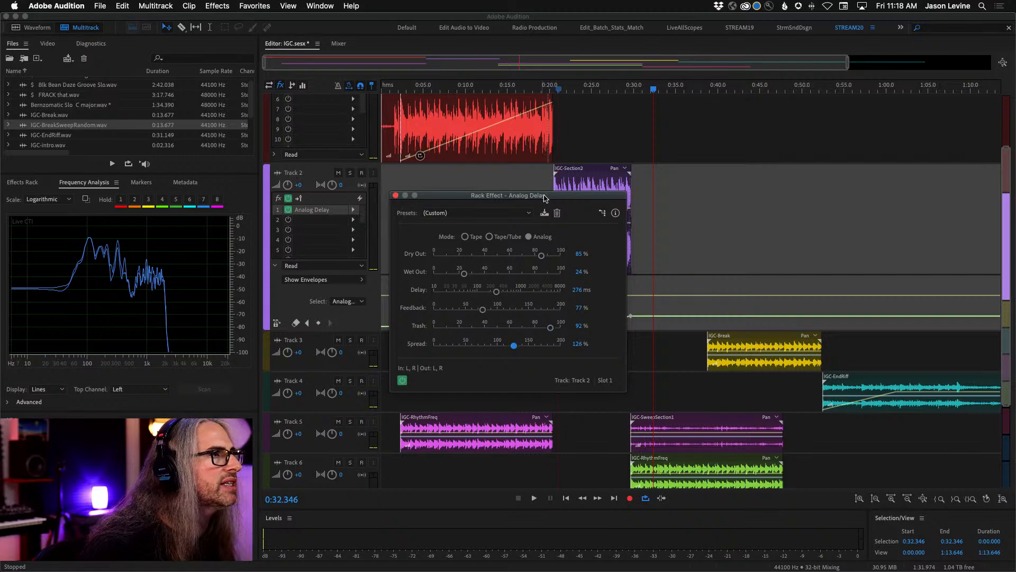
{"action": "left_click_drag", "start_coordinate": [545, 198], "coordinate": [410, 196]}
{"action": "left_click", "coordinate": [591, 88]}
{"action": "key", "text": "space"}
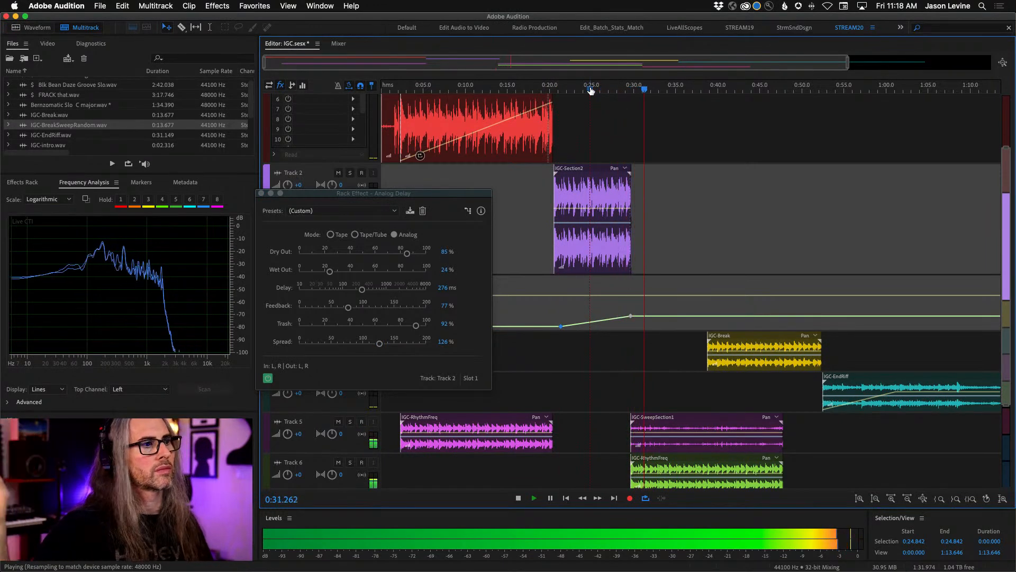
{"action": "key", "text": "space"}
- Raise the Analog Delay's Feedback to 92%, replay from about 0:25, and close the effect window
{"action": "left_click_drag", "start_coordinate": [348, 308], "coordinate": [349, 311]}
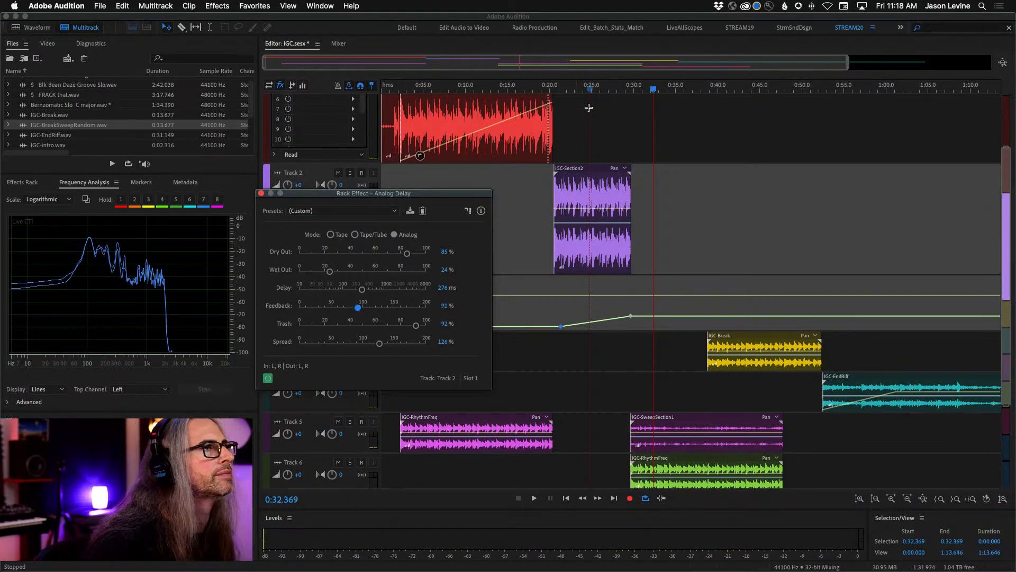
{"action": "left_click", "coordinate": [591, 90]}
{"action": "key", "text": "space"}
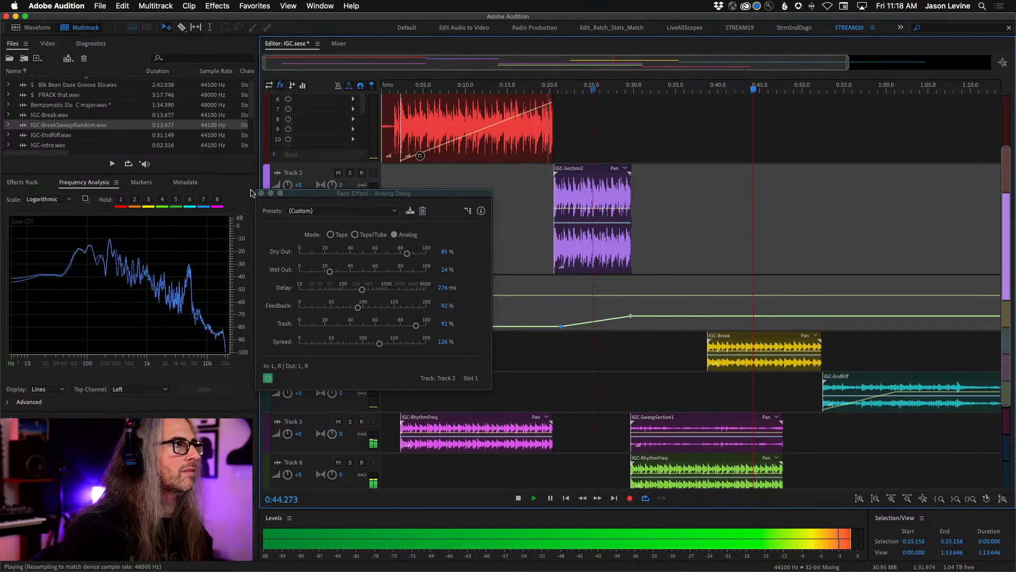
{"action": "left_click", "coordinate": [261, 193]}
{"action": "key", "text": "space"}
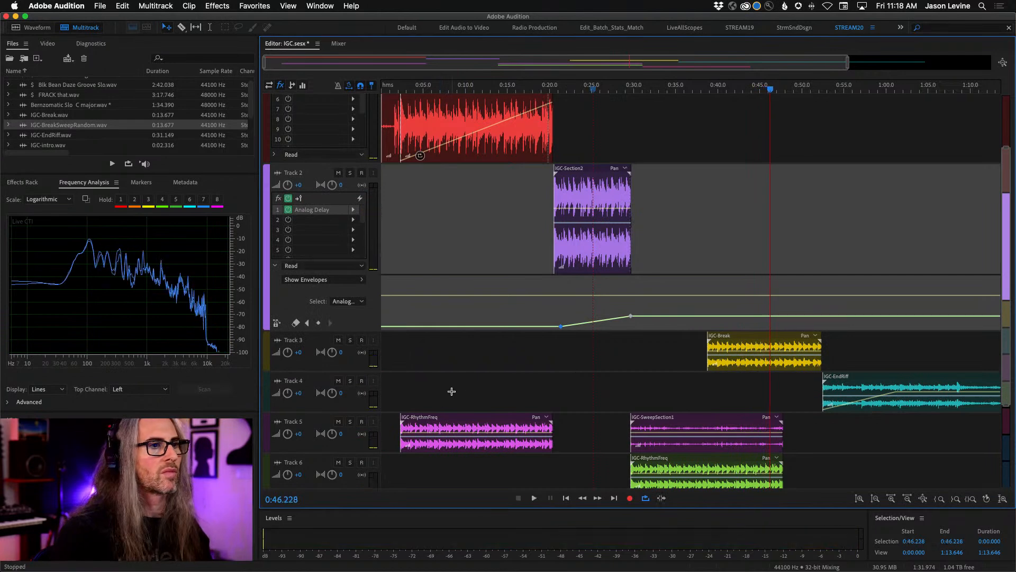
- Rename Track 7 as SynthOrch and make it taller
{"action": "left_click_drag", "start_coordinate": [1007, 406], "coordinate": [1006, 561]}
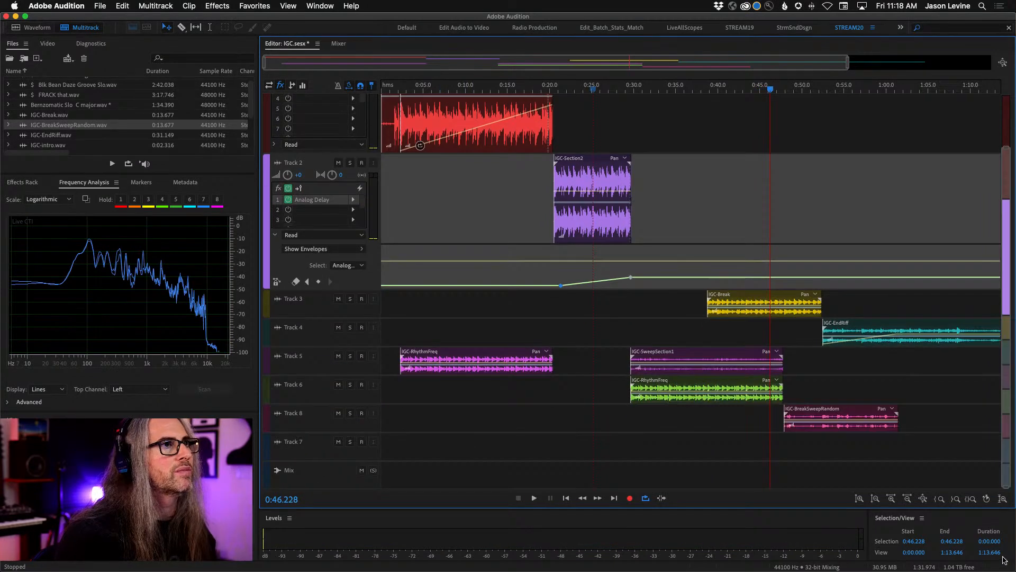
{"action": "left_click", "coordinate": [293, 443]}
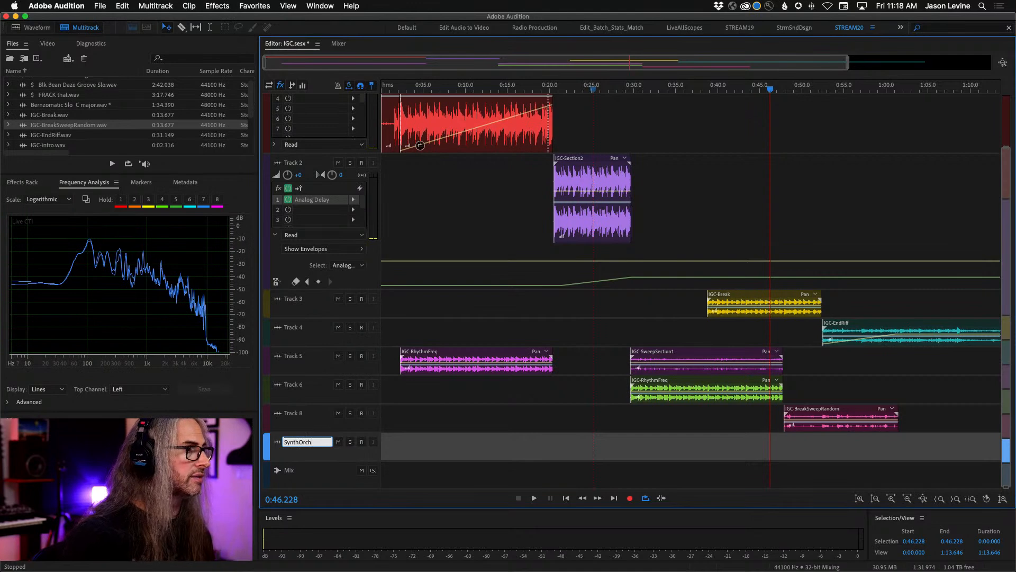
{"action": "type", "text": "SynthOrch"}
{"action": "key", "text": "Return"}
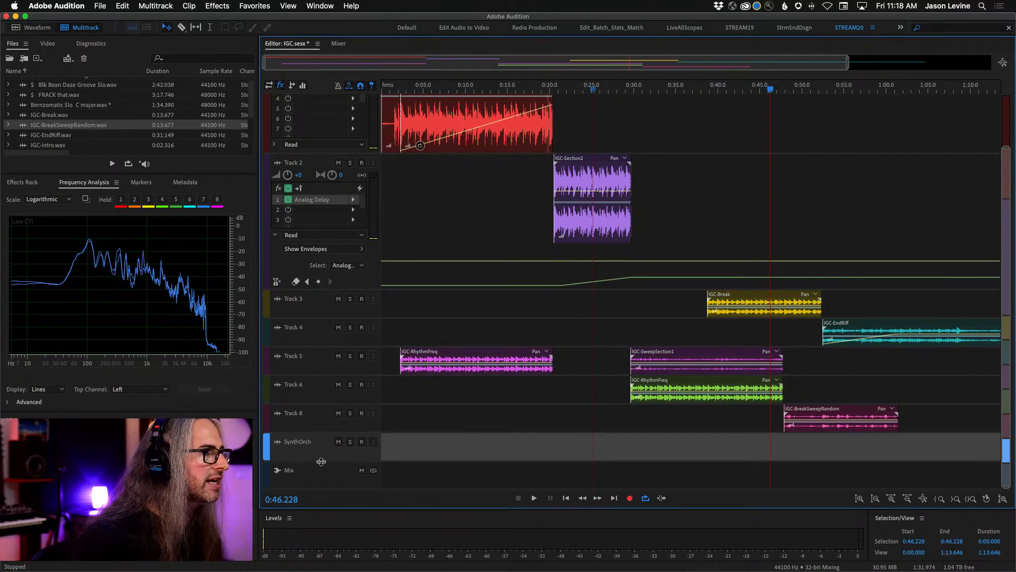
{"action": "left_click_drag", "start_coordinate": [321, 461], "coordinate": [323, 515]}
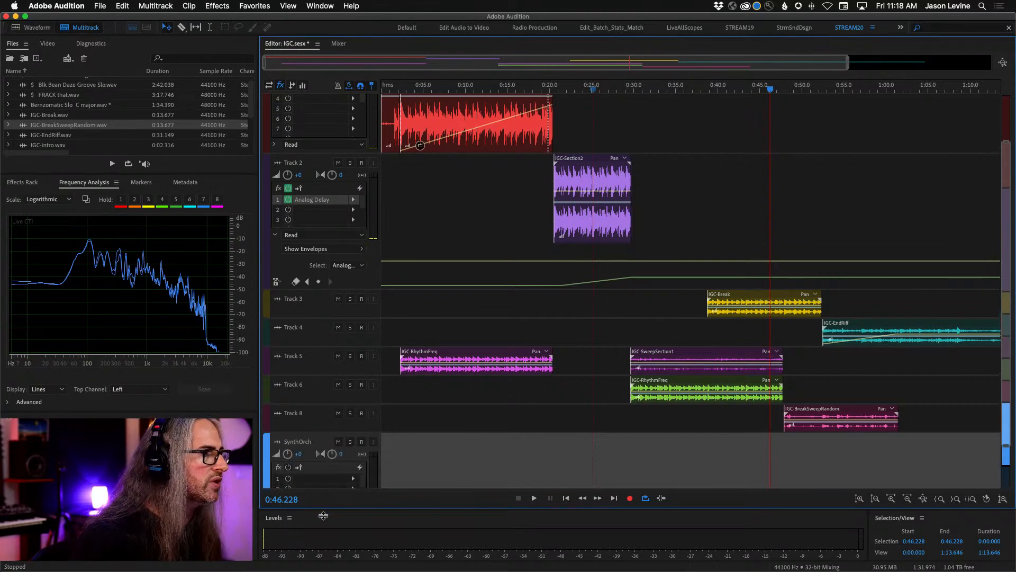
- Show the track inputs and outputs, set SynthOrch's input to stereo [07S] Focusrite Thunderbolt: Input 7, and arm the track for recording
{"action": "left_click", "coordinate": [269, 85]}
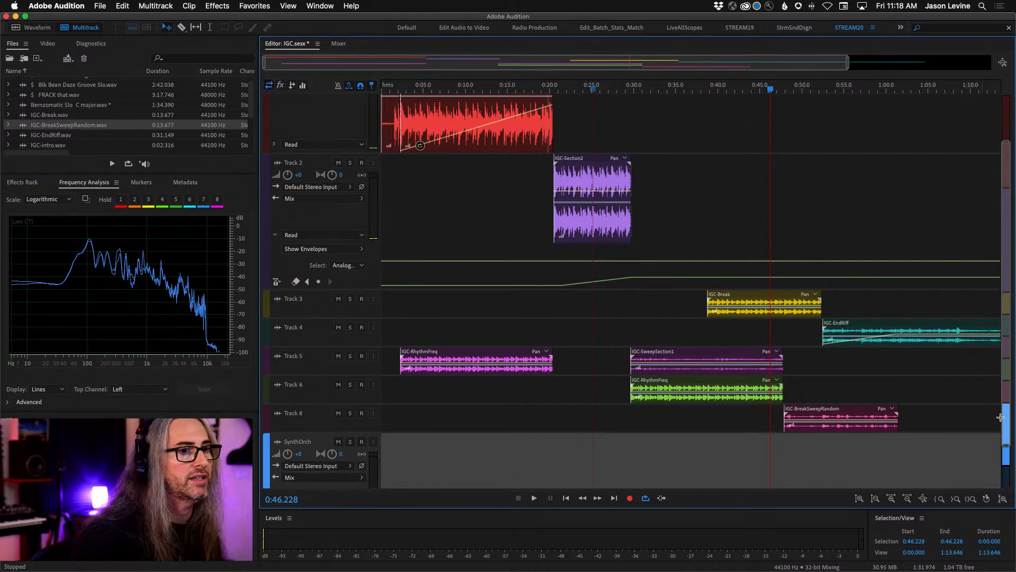
{"action": "scroll", "coordinate": [979, 432], "scroll_direction": "down", "scroll_amount": 3}
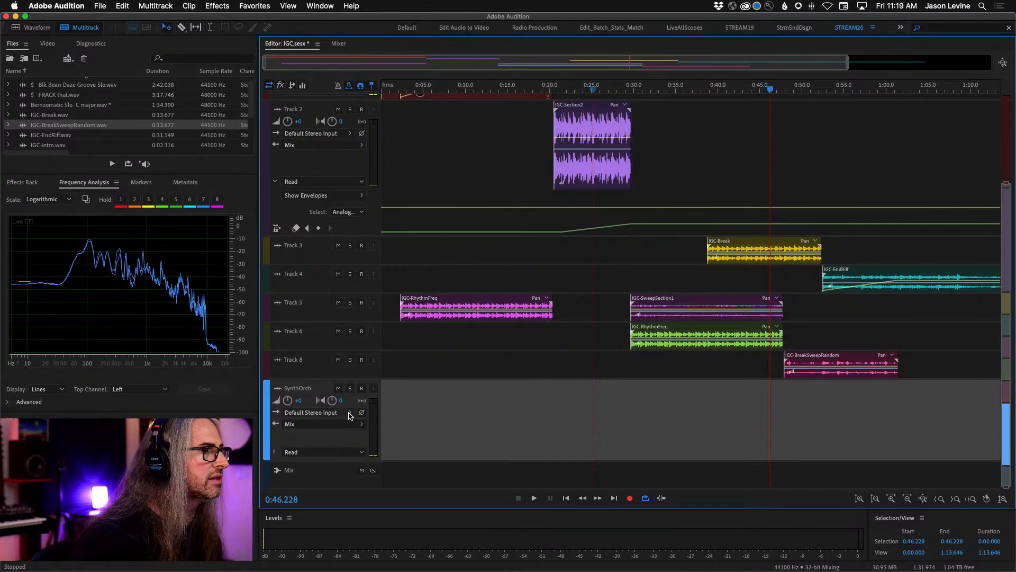
{"action": "left_click", "coordinate": [350, 414]}
{"action": "mouse_move", "coordinate": [386, 443]}
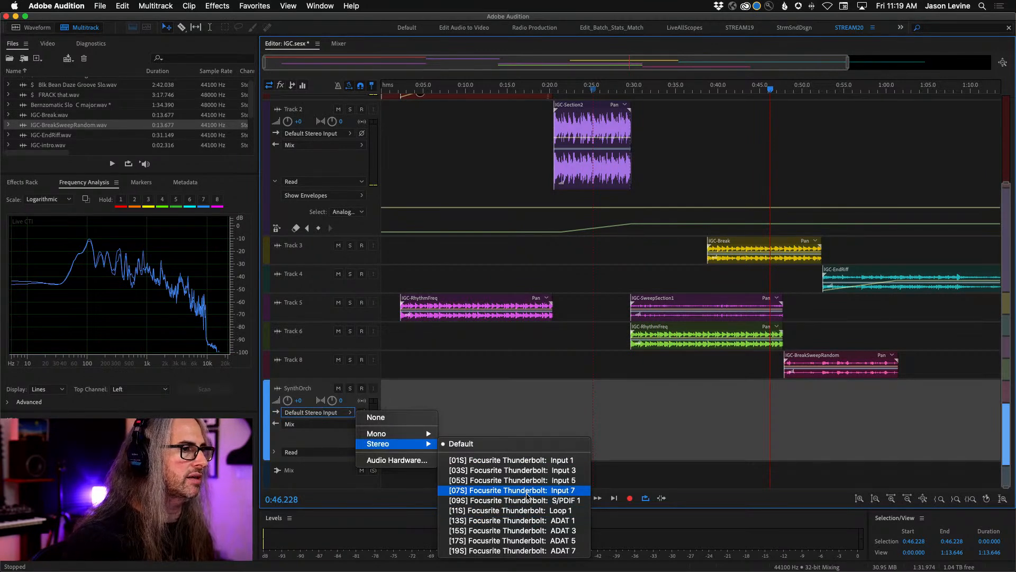
{"action": "left_click", "coordinate": [527, 493]}
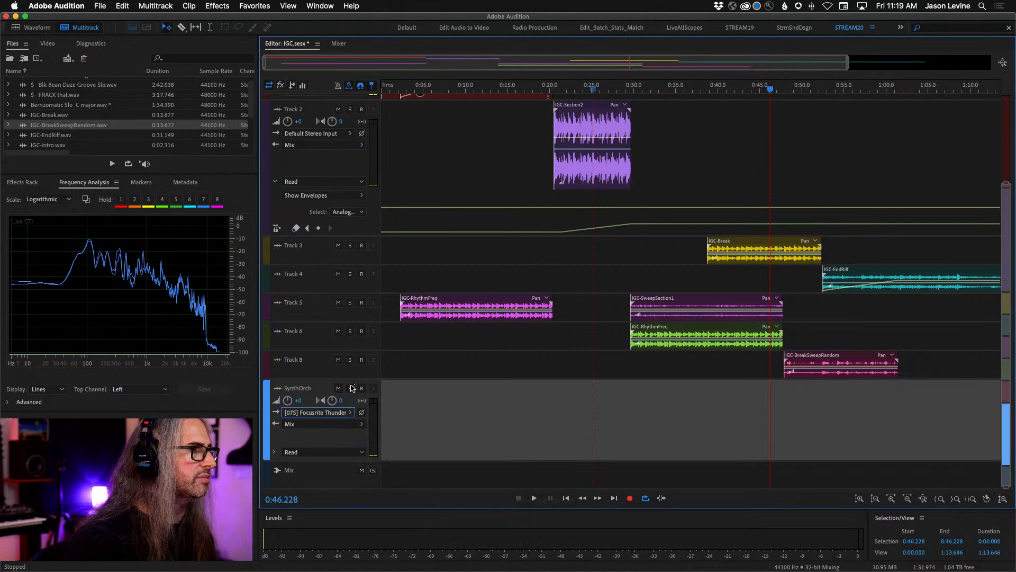
{"action": "left_click", "coordinate": [362, 389]}
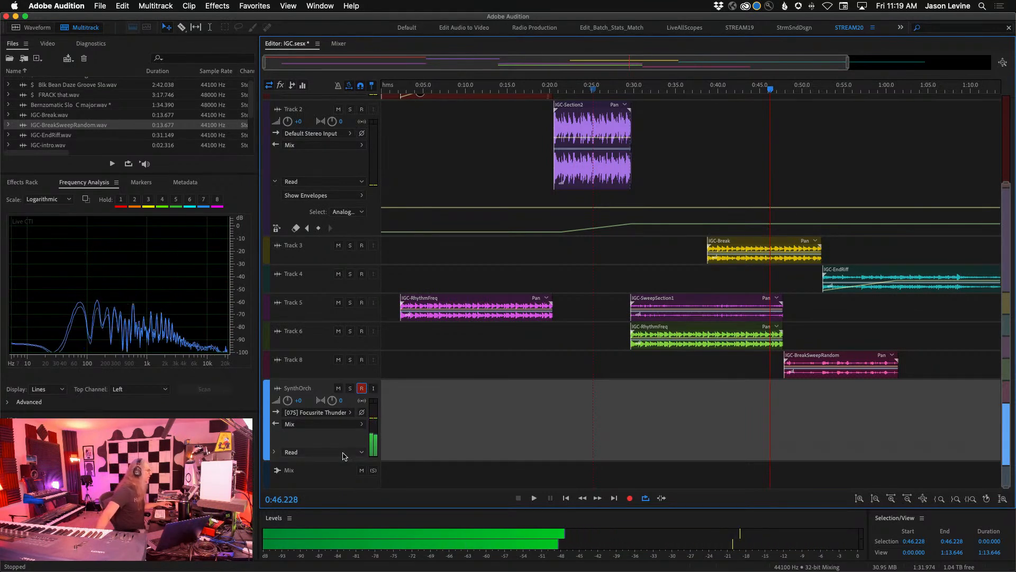
- Fit the full session length and all tracks in the editor, and return the playhead to 0:00.000
{"action": "left_click_drag", "start_coordinate": [769, 90], "coordinate": [496, 84]}
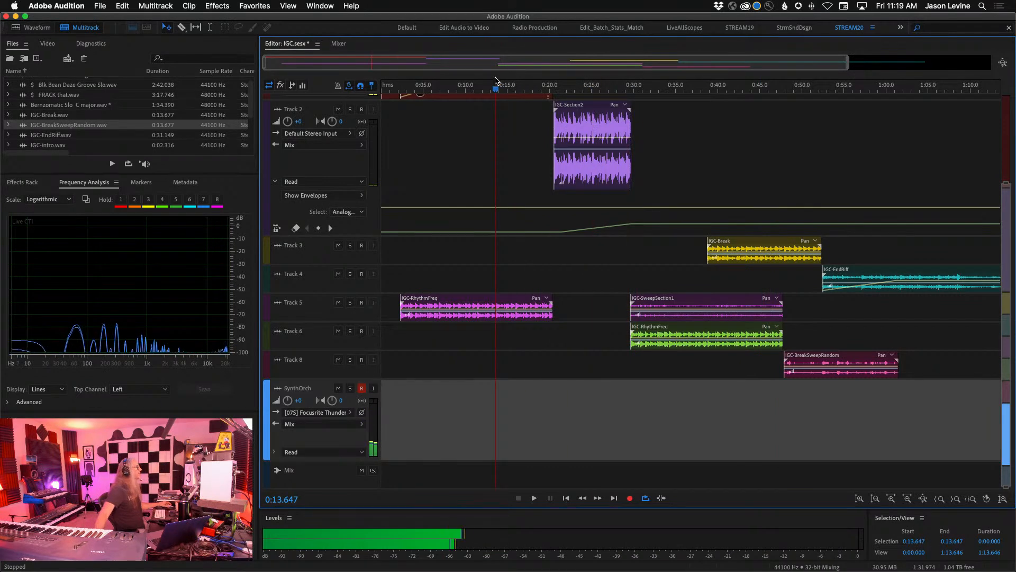
{"action": "left_click_drag", "start_coordinate": [572, 89], "coordinate": [618, 88]}
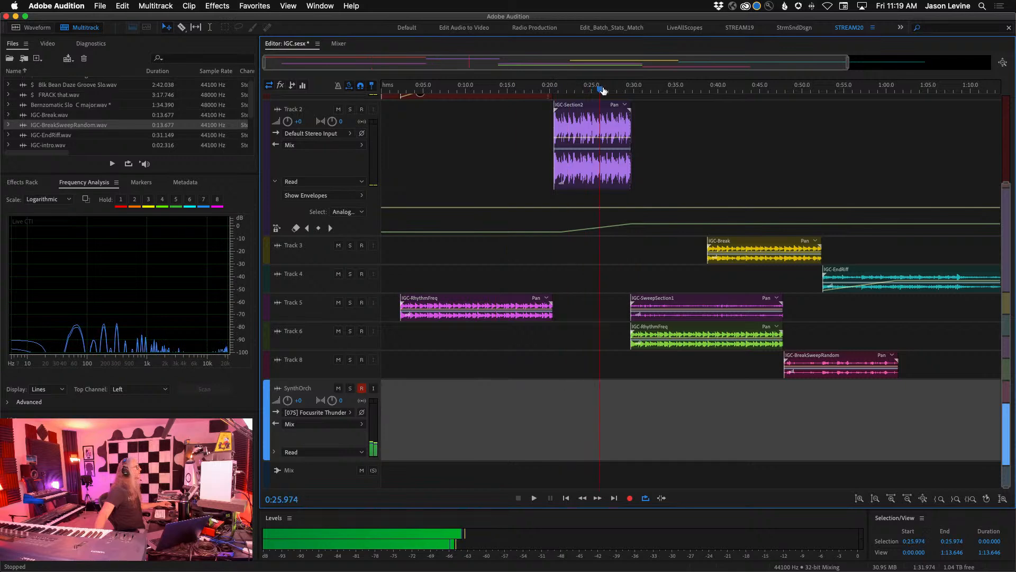
{"action": "left_click_drag", "start_coordinate": [847, 63], "coordinate": [1014, 72]}
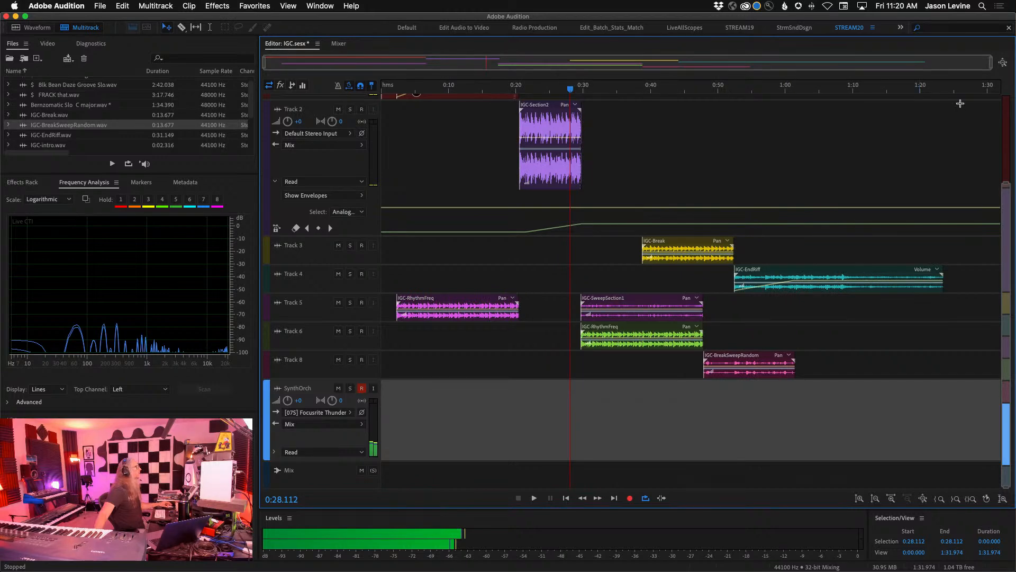
{"action": "left_click_drag", "start_coordinate": [1009, 184], "coordinate": [1008, 39]}
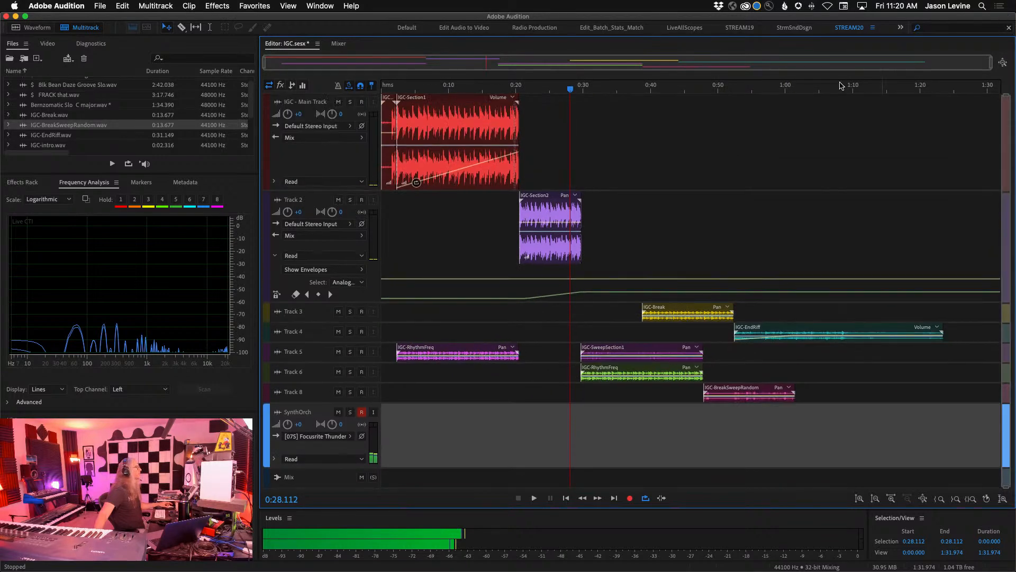
{"action": "left_click_drag", "start_coordinate": [571, 89], "coordinate": [323, 83]}
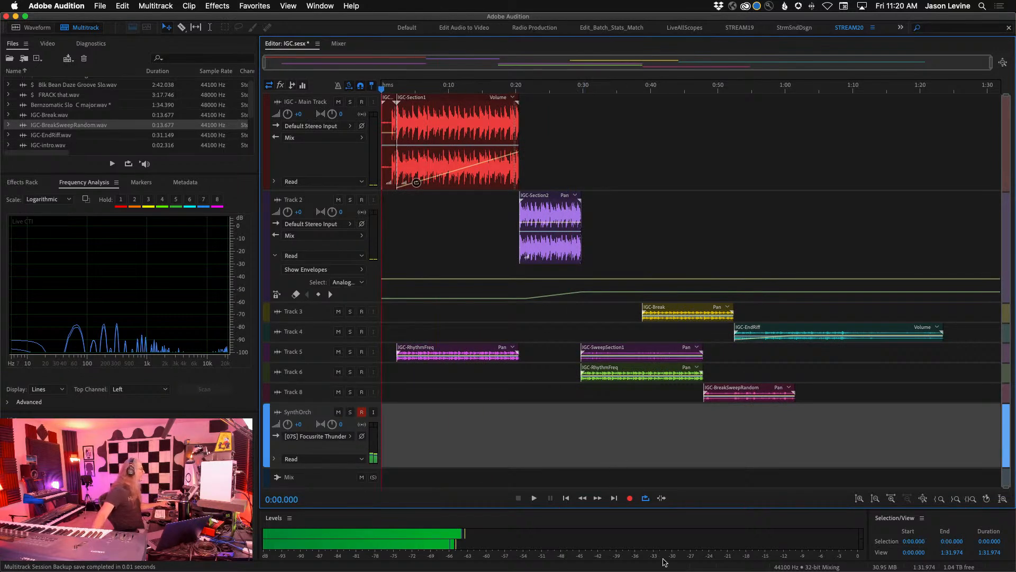
- Record the SynthOrch part over the full arrangement from the session start to about 1:26, and stop recording
{"action": "left_click", "coordinate": [627, 499]}
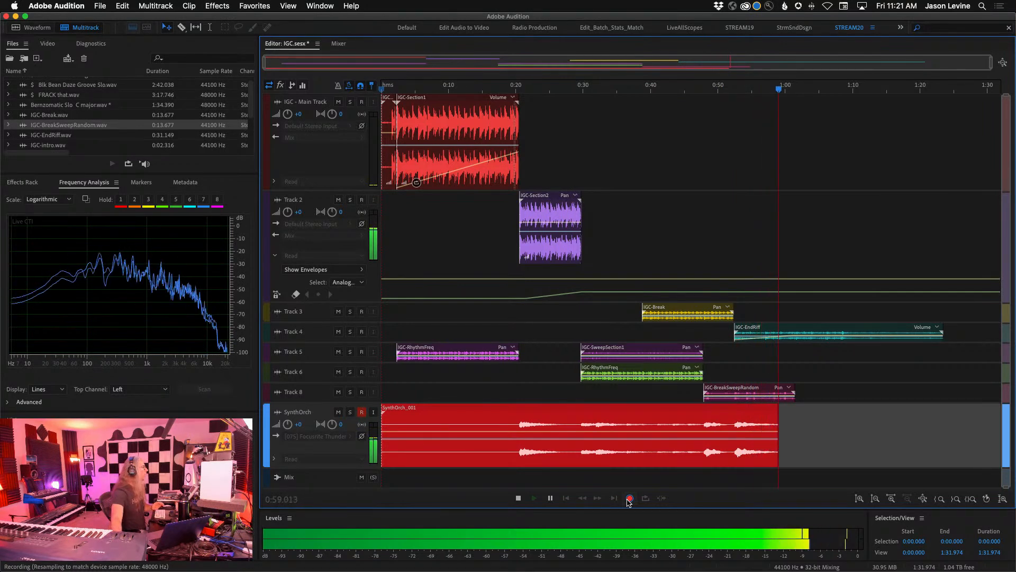
{"action": "left_click", "coordinate": [790, 387]}
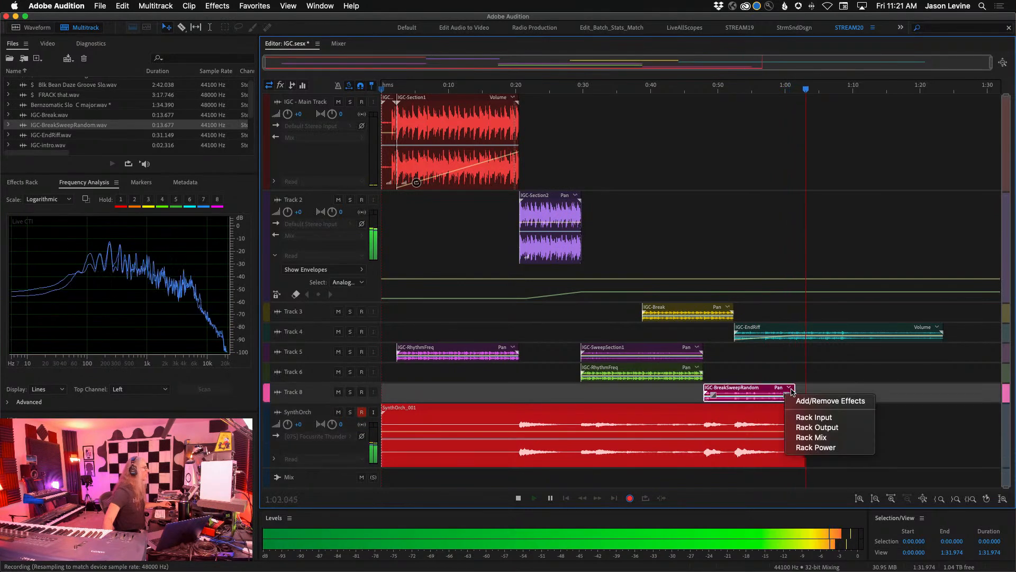
{"action": "right_click", "coordinate": [773, 393]}
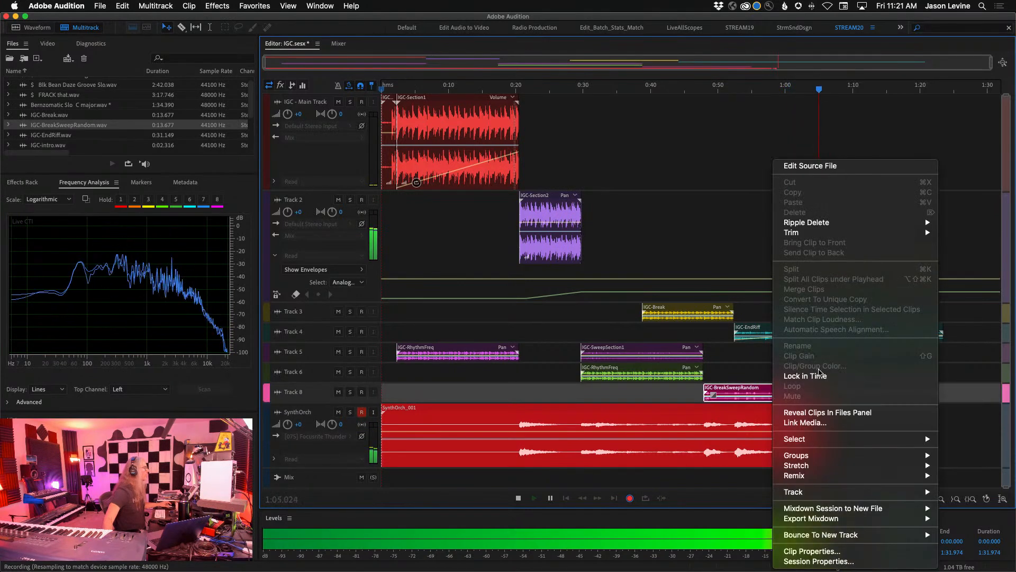
{"action": "left_click", "coordinate": [750, 363]}
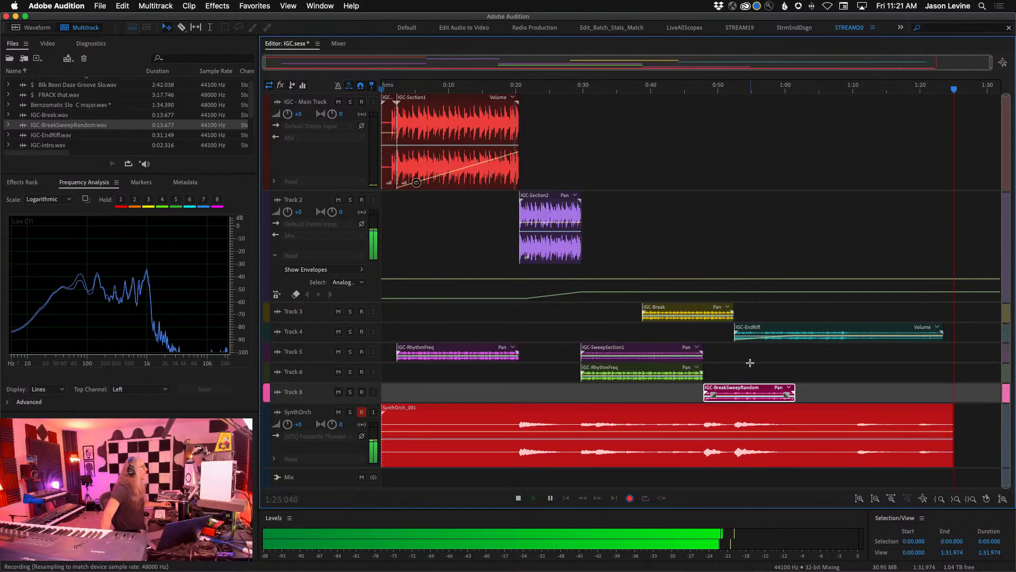
{"action": "key", "text": "space"}
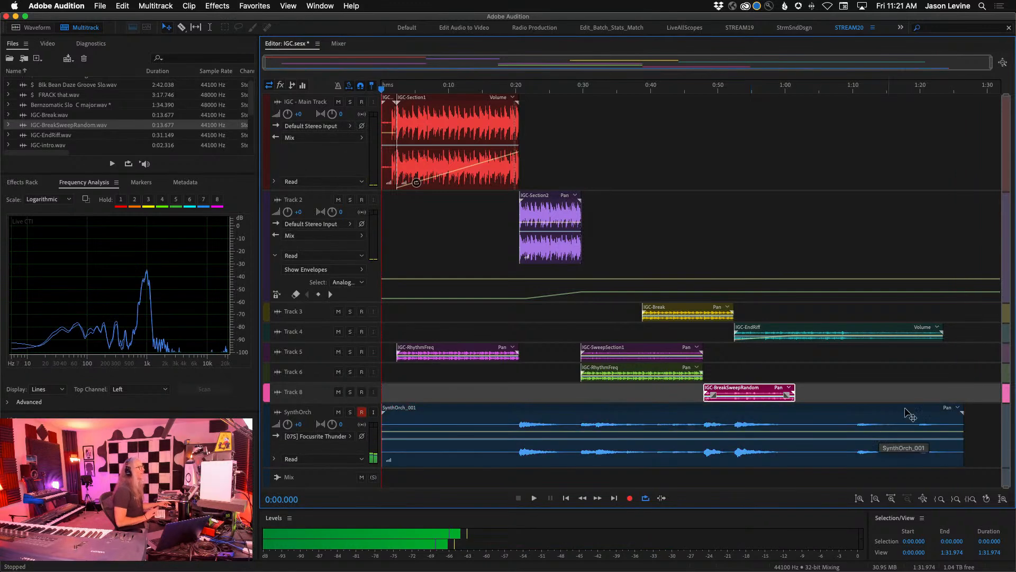
- Make Track 4 taller and select its IGC-EndRiff clip
{"action": "left_click_drag", "start_coordinate": [350, 342], "coordinate": [367, 417]}
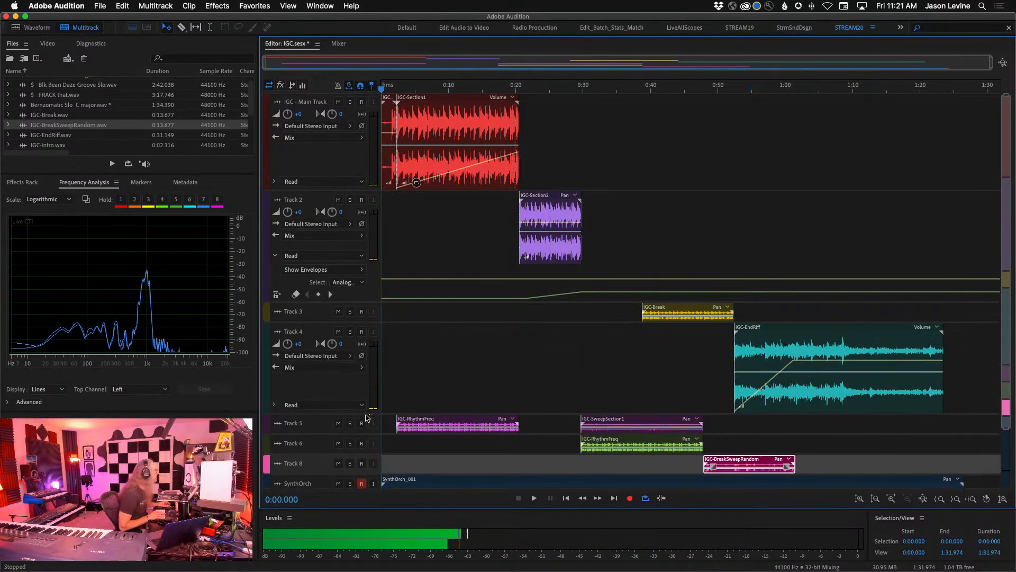
{"action": "left_click", "coordinate": [908, 363]}
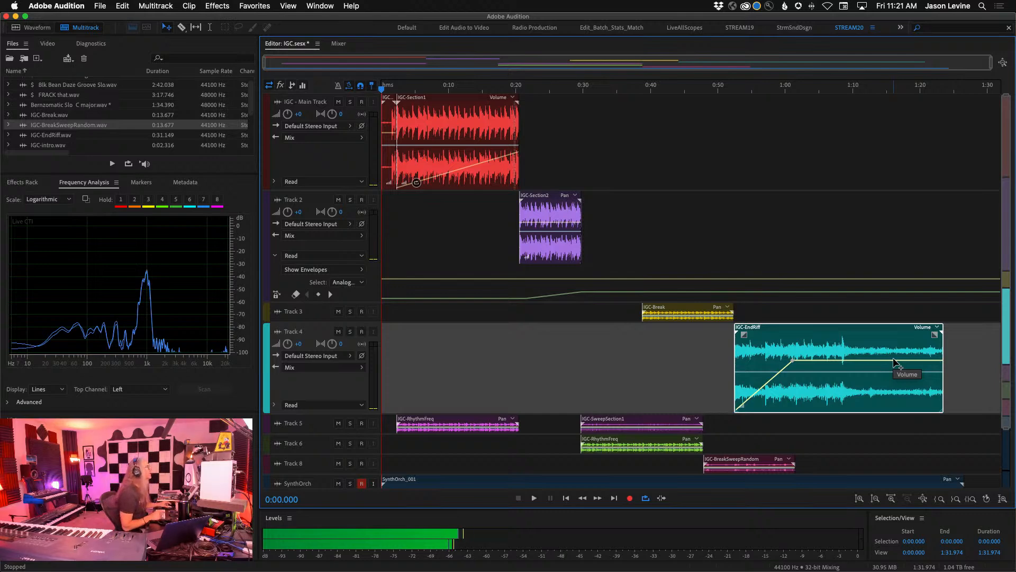
- Open the Inter Galatic Ching source file, play it unselected from its start to about 0:14, and return to the multitrack session
{"action": "scroll", "coordinate": [49, 96], "scroll_direction": "up", "scroll_amount": 1}
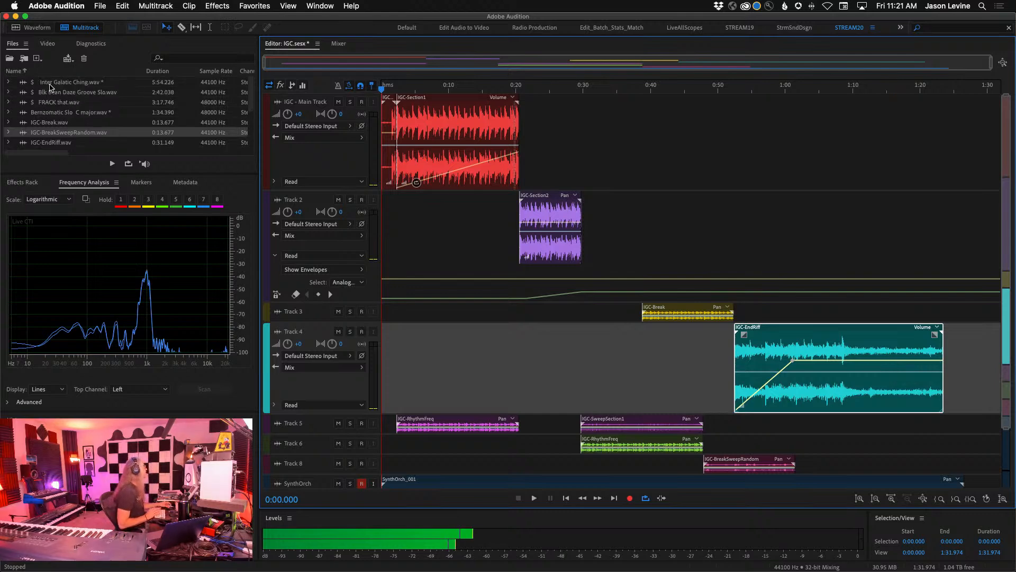
{"action": "double_click", "coordinate": [51, 83]}
{"action": "key", "text": "backslash"}
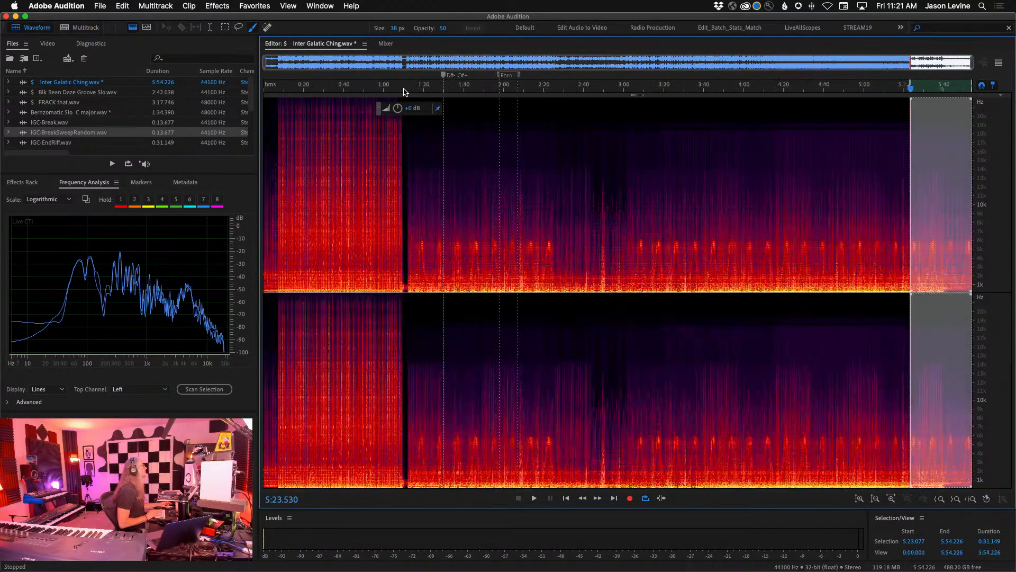
{"action": "left_click_drag", "start_coordinate": [306, 89], "coordinate": [219, 91]}
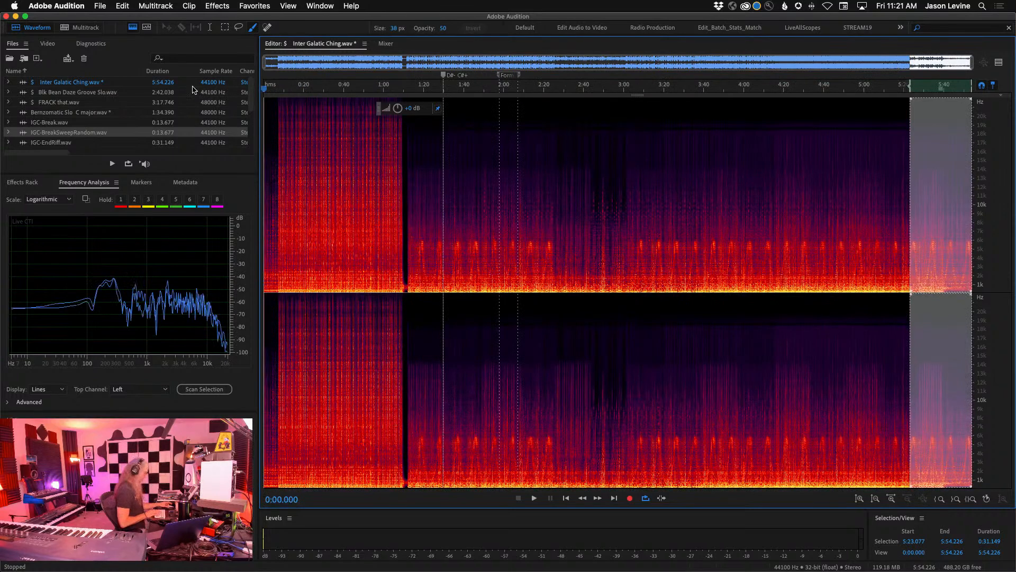
{"action": "key", "text": "super+shift+a"}
{"action": "key", "text": "space"}
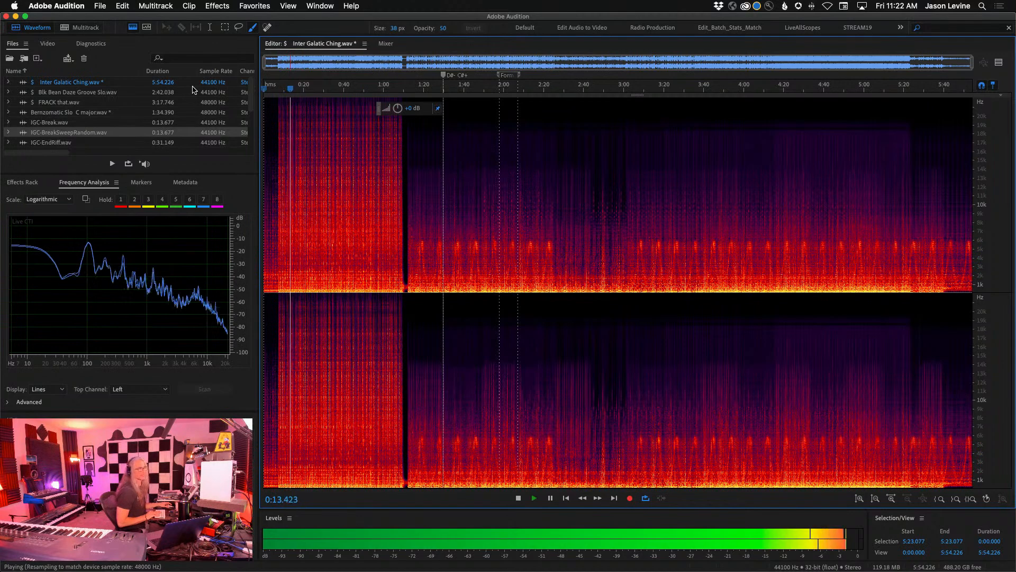
{"action": "key", "text": "space"}
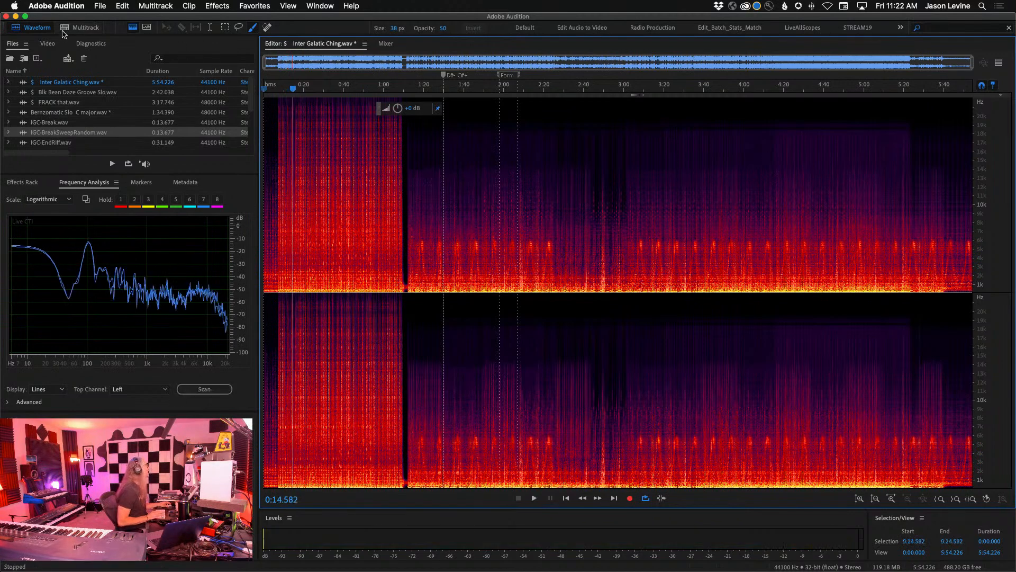
{"action": "left_click", "coordinate": [82, 28]}
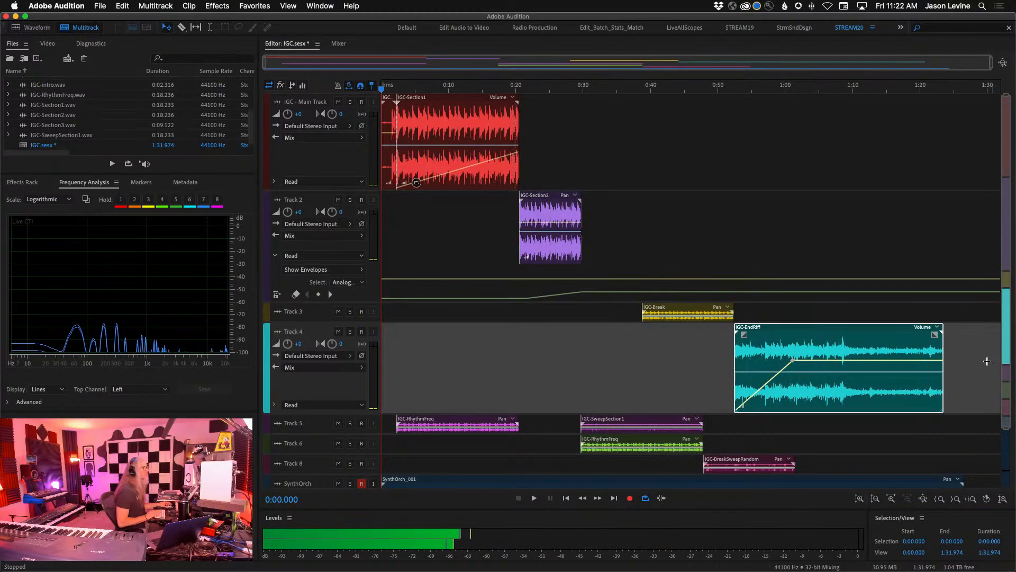
- Fade out the IGC-EndRiff clip with its volume envelope, from +0.0 dB at about 1:15 down to silence at its end
{"action": "left_click", "coordinate": [886, 361]}
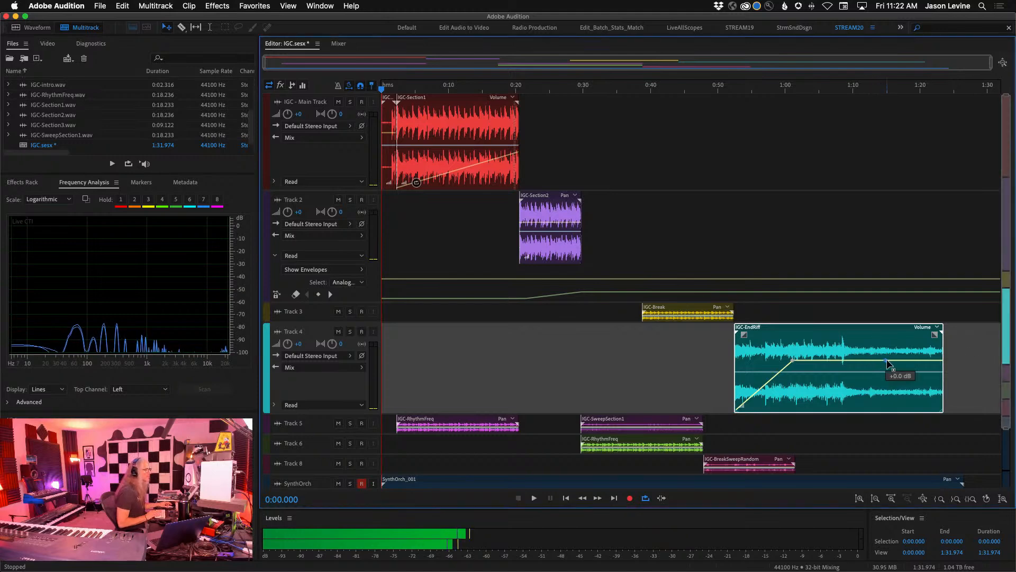
{"action": "left_click_drag", "start_coordinate": [933, 360], "coordinate": [1009, 532]}
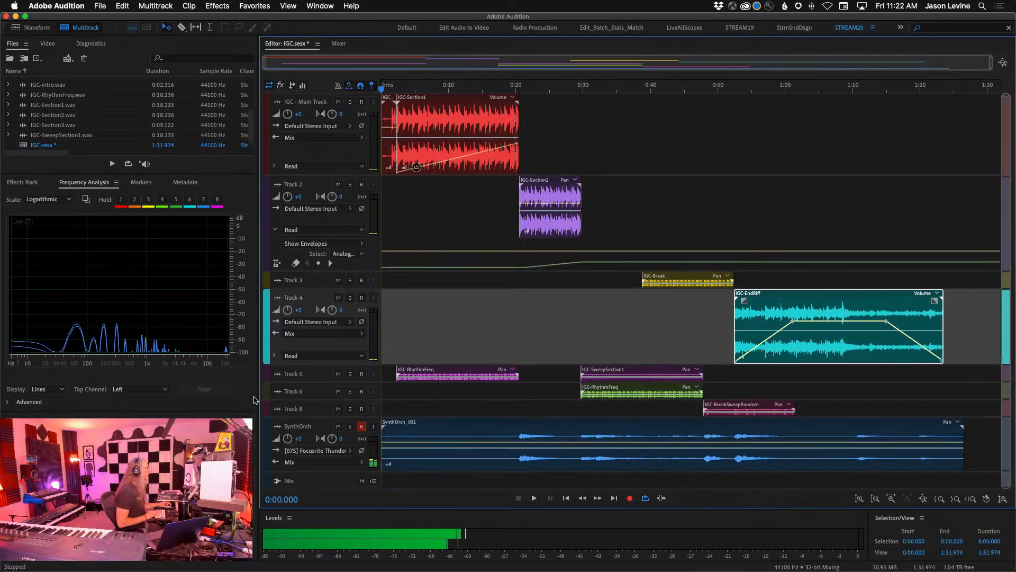
- Disarm SynthOrch for recording and make the track taller
{"action": "left_click", "coordinate": [362, 426]}
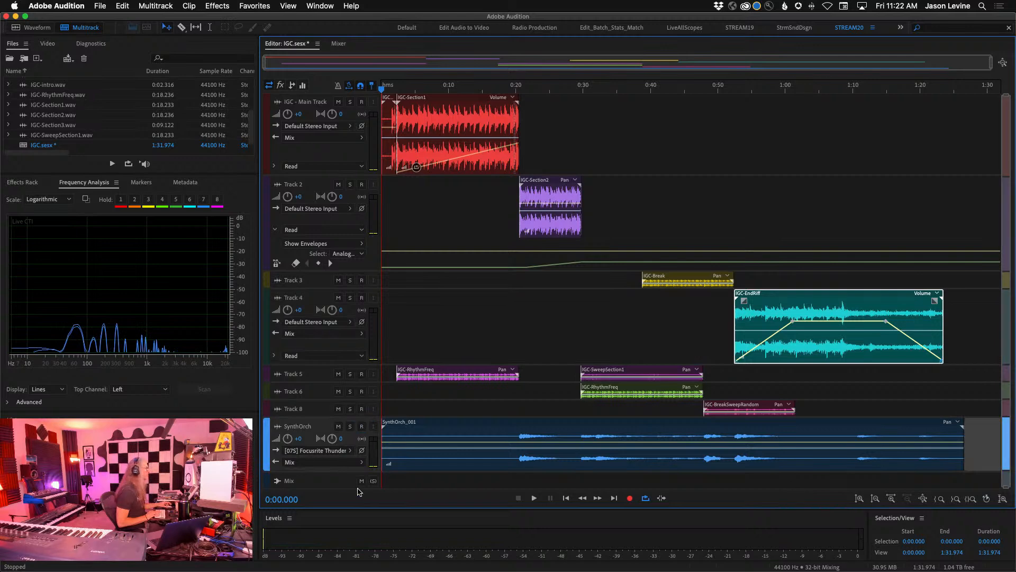
{"action": "left_click_drag", "start_coordinate": [343, 473], "coordinate": [341, 508]}
- Play from about 0:17 and set SynthOrch's track EQ to boost 3200 Hz by 2.2 dB and cut band 2 by 5.9 dB at 316 Hz
{"action": "left_click", "coordinate": [300, 85]}
{"action": "left_click", "coordinate": [499, 87]}
{"action": "key", "text": "space"}
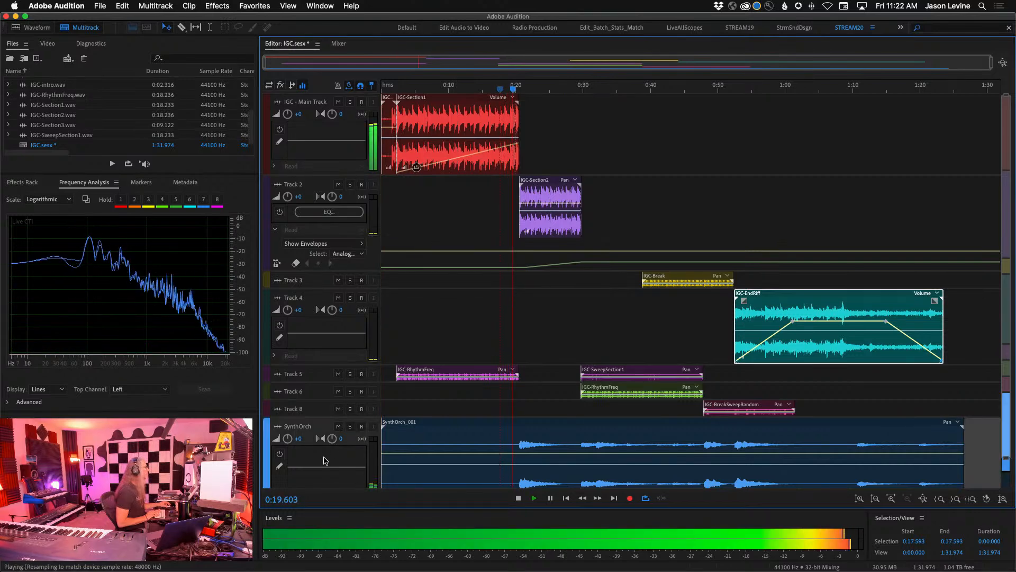
{"action": "double_click", "coordinate": [324, 460]}
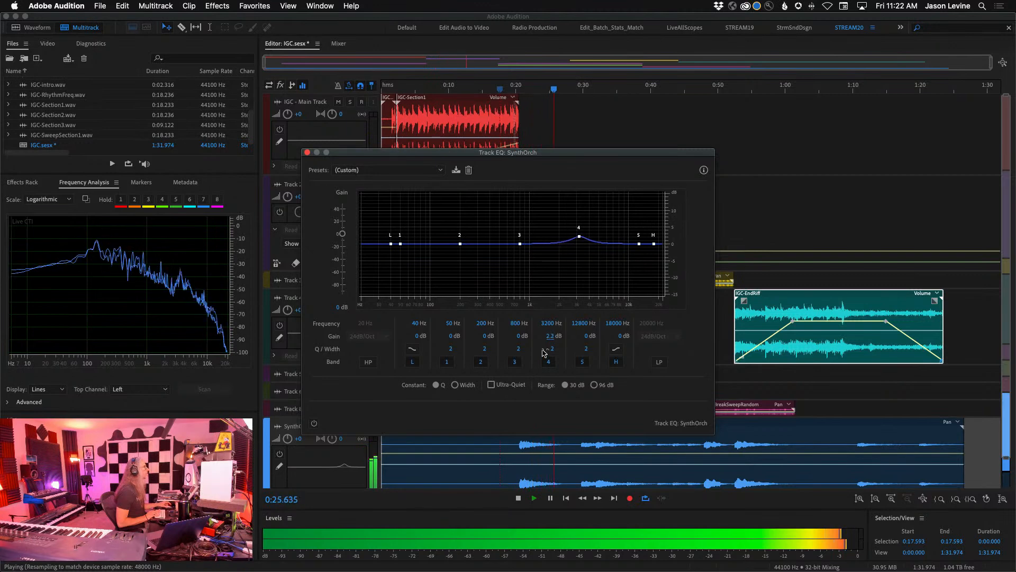
{"action": "left_click", "coordinate": [483, 323]}
{"action": "type", "text": "316"}
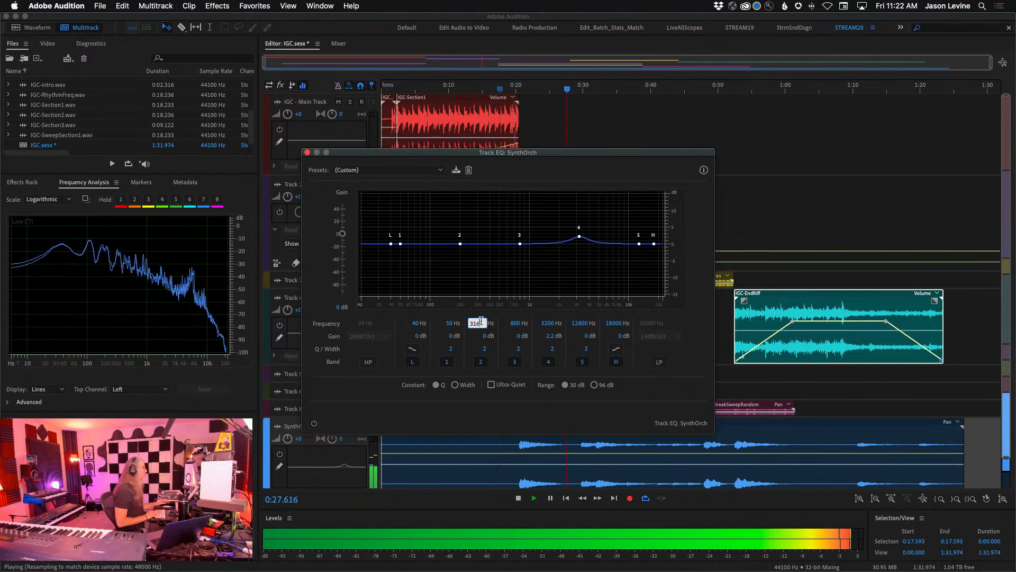
{"action": "left_click_drag", "start_coordinate": [484, 341], "coordinate": [466, 337]}
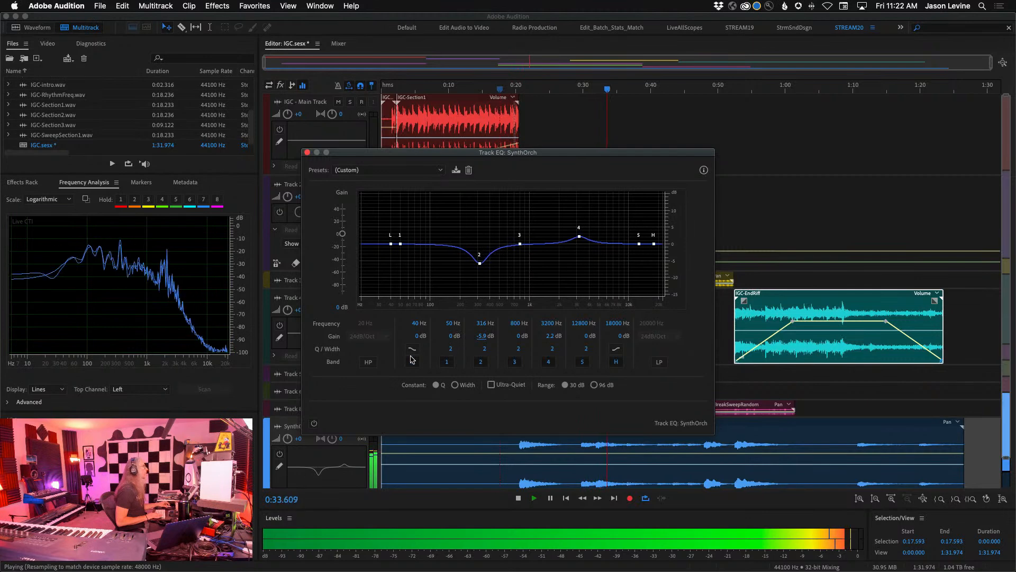
- Enable the high-pass filter at 58 Hz with a 24dB/Oct slope in SynthOrch's EQ, and close the EQ window
{"action": "left_click", "coordinate": [368, 362]}
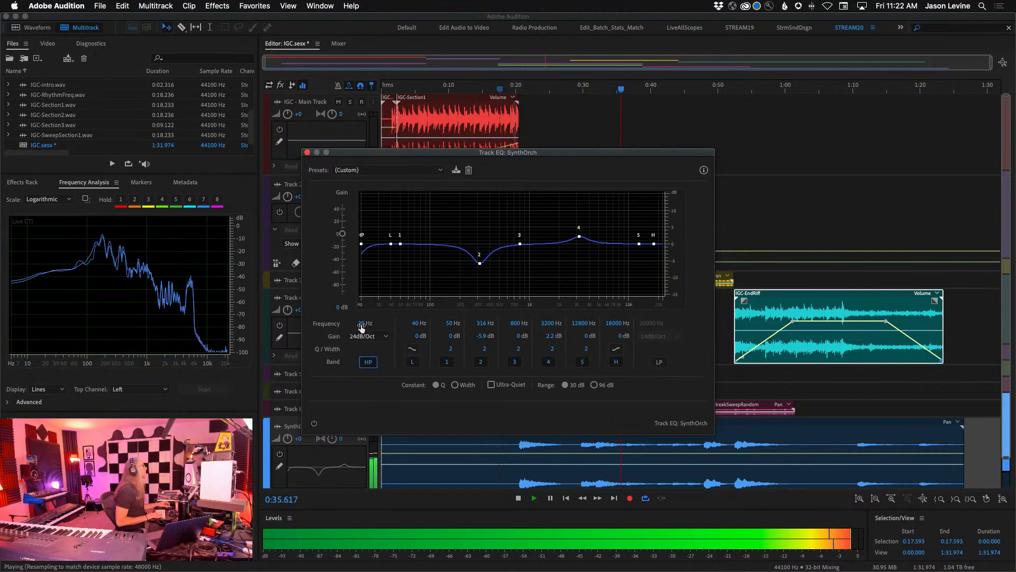
{"action": "left_click_drag", "start_coordinate": [375, 324], "coordinate": [393, 323]}
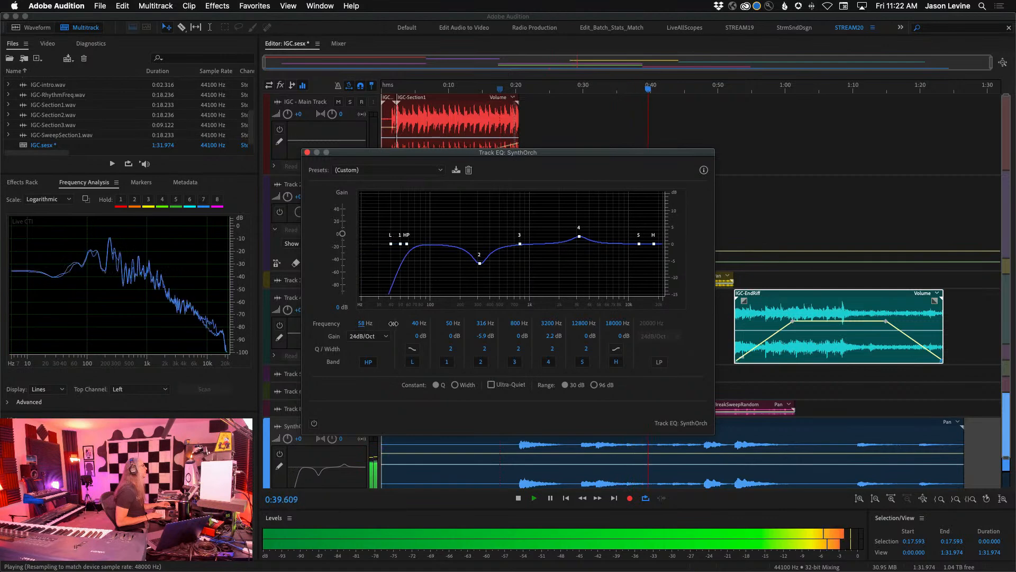
{"action": "left_click", "coordinate": [308, 152]}
- Insert the Waves Abbey Road Plates (s) AU reverb in SynthOrch's first effect slot, and move its window clear of the track controls
{"action": "left_click", "coordinate": [281, 85]}
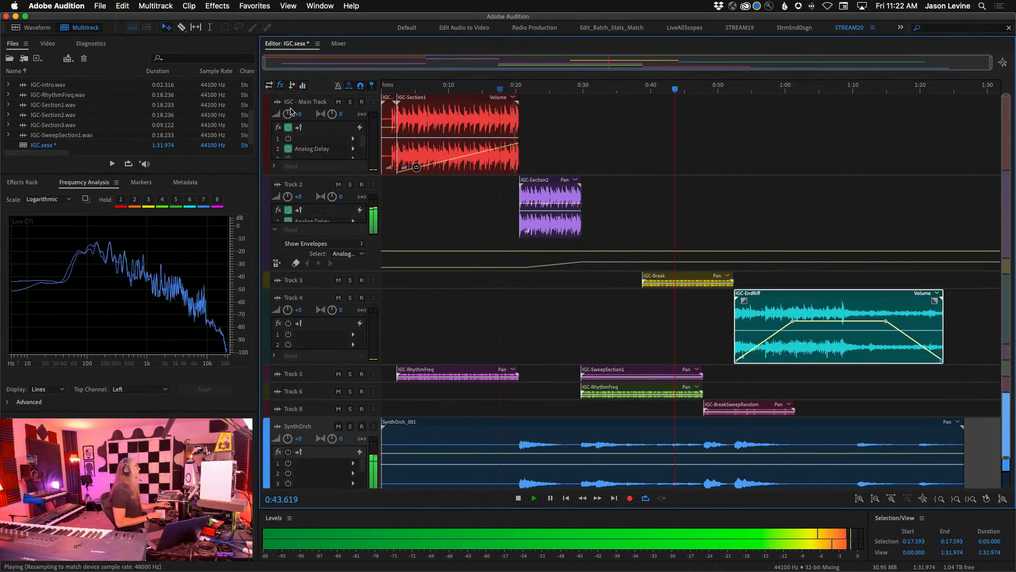
{"action": "left_click", "coordinate": [353, 467]}
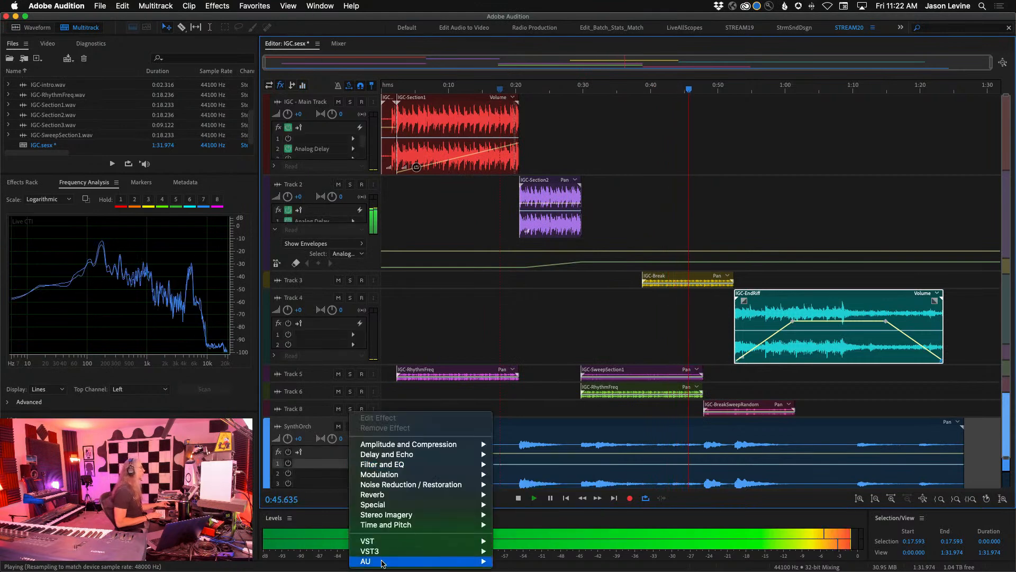
{"action": "mouse_move", "coordinate": [423, 561]}
{"action": "mouse_move", "coordinate": [558, 555]}
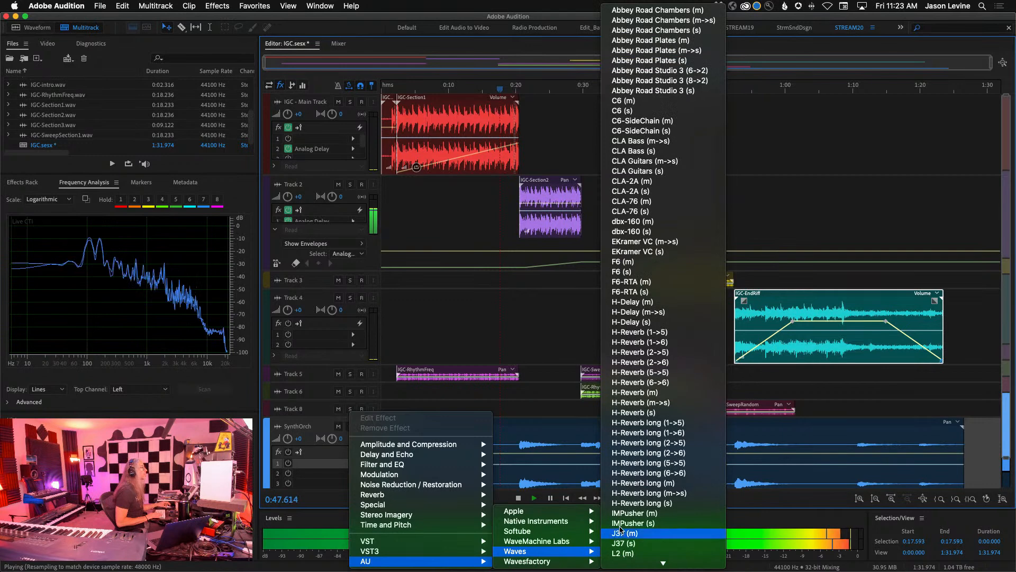
{"action": "left_click", "coordinate": [707, 63]}
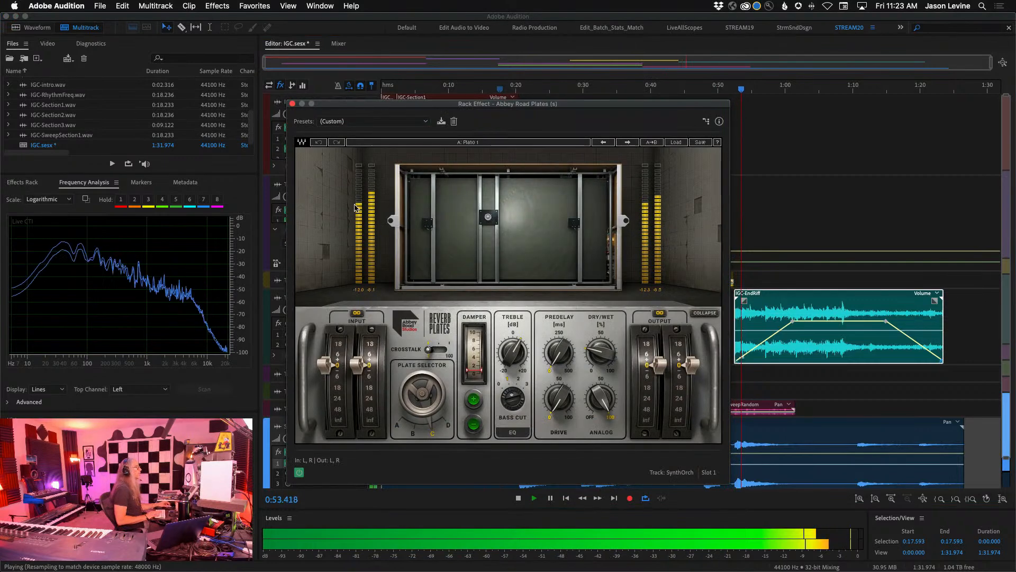
{"action": "left_click_drag", "start_coordinate": [576, 104], "coordinate": [521, 44]}
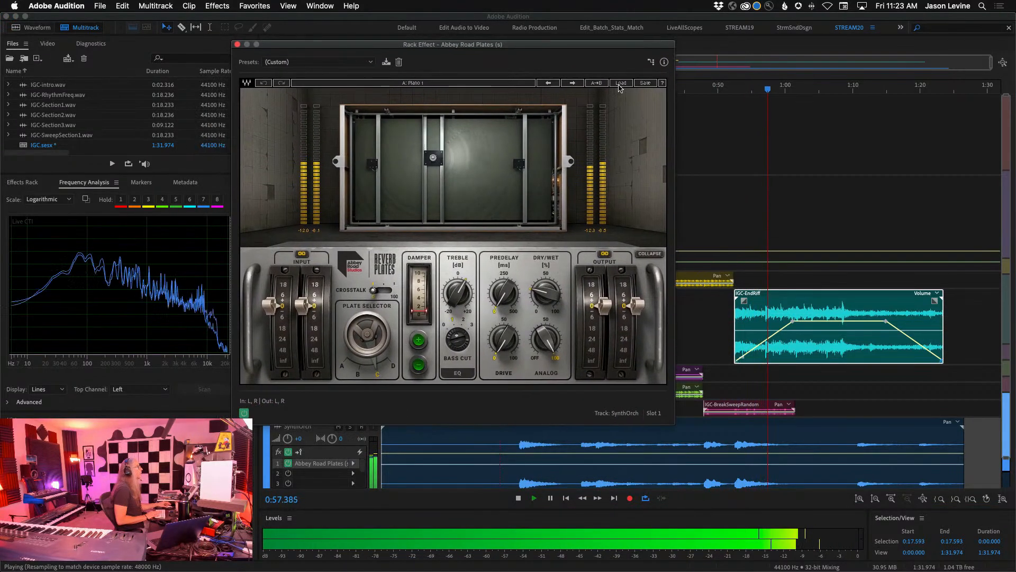
- Load the Strings 4 factory preset in Abbey Road Plates and adjust its Dry/Wet mix
{"action": "left_click", "coordinate": [621, 83]}
{"action": "mouse_move", "coordinate": [653, 244]}
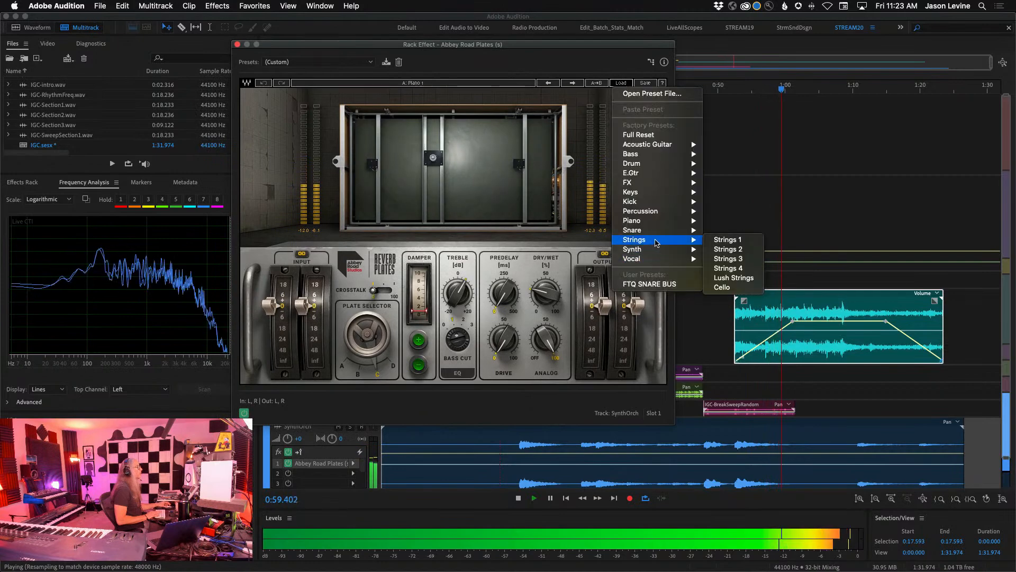
{"action": "left_click", "coordinate": [743, 268]}
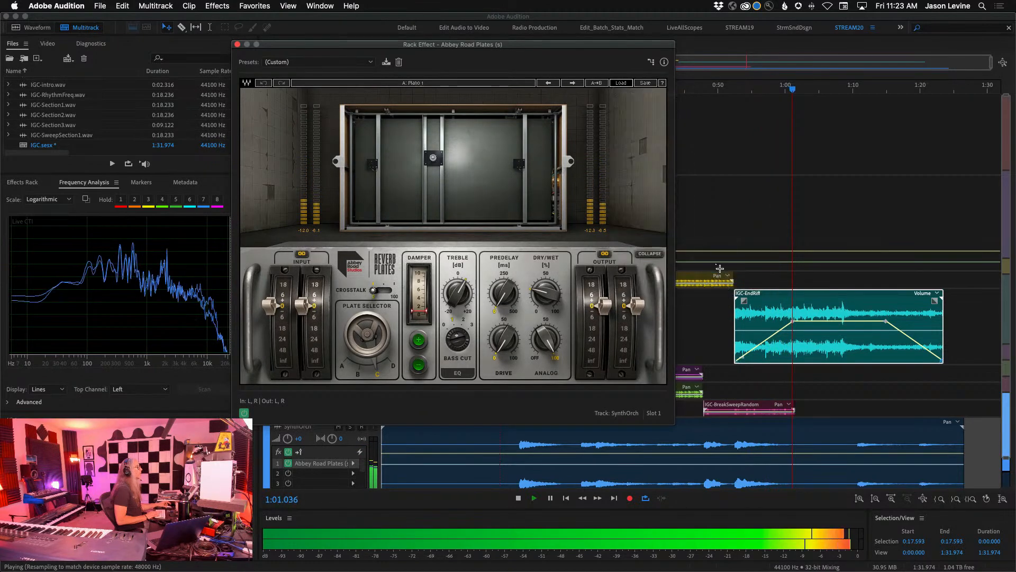
{"action": "left_click_drag", "start_coordinate": [543, 293], "coordinate": [542, 301]}
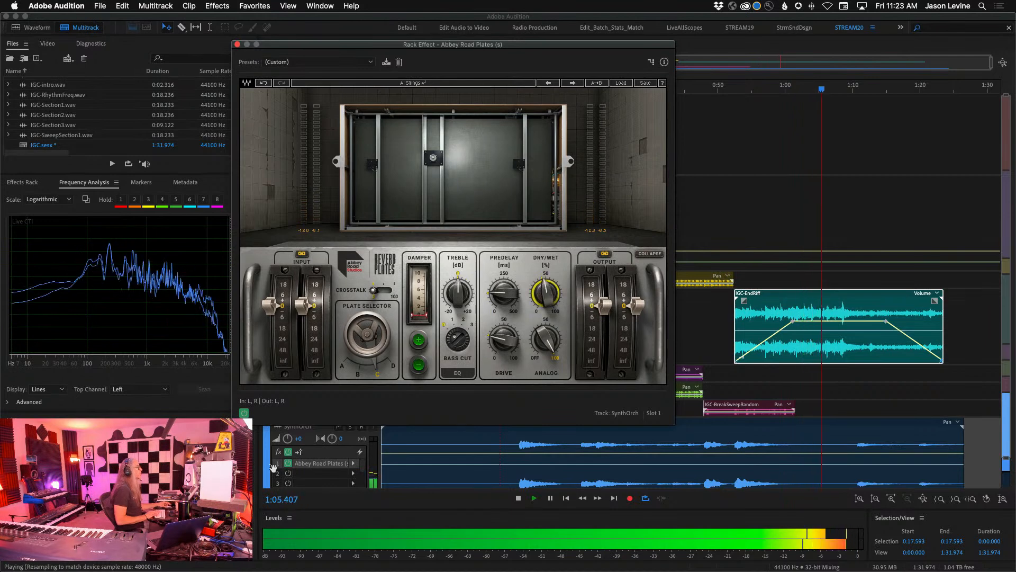
- Solo SynthOrch and replay the session from about 0:47
{"action": "left_click", "coordinate": [350, 427]}
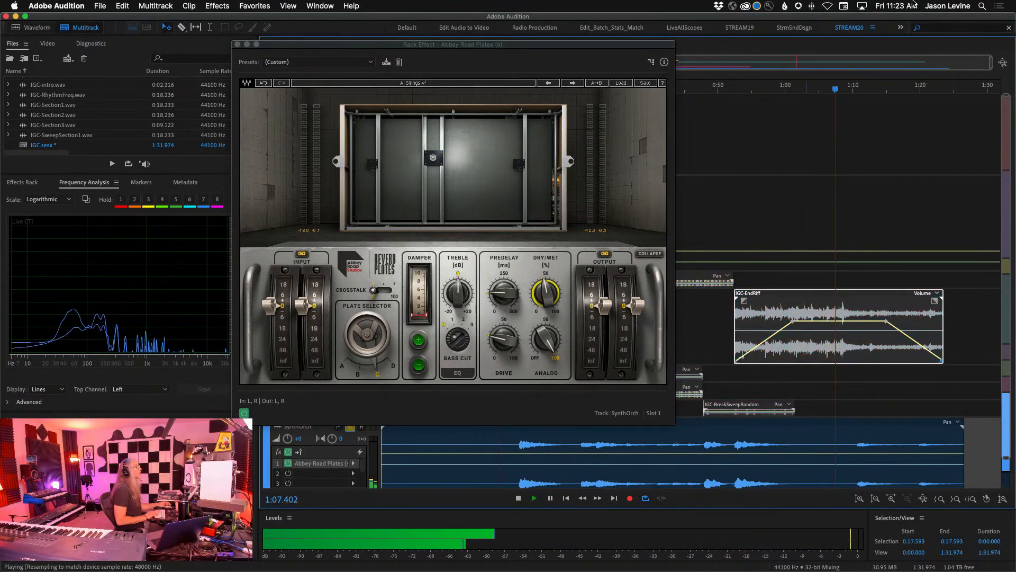
{"action": "key", "text": "space"}
{"action": "left_click", "coordinate": [699, 91]}
{"action": "key", "text": "space"}
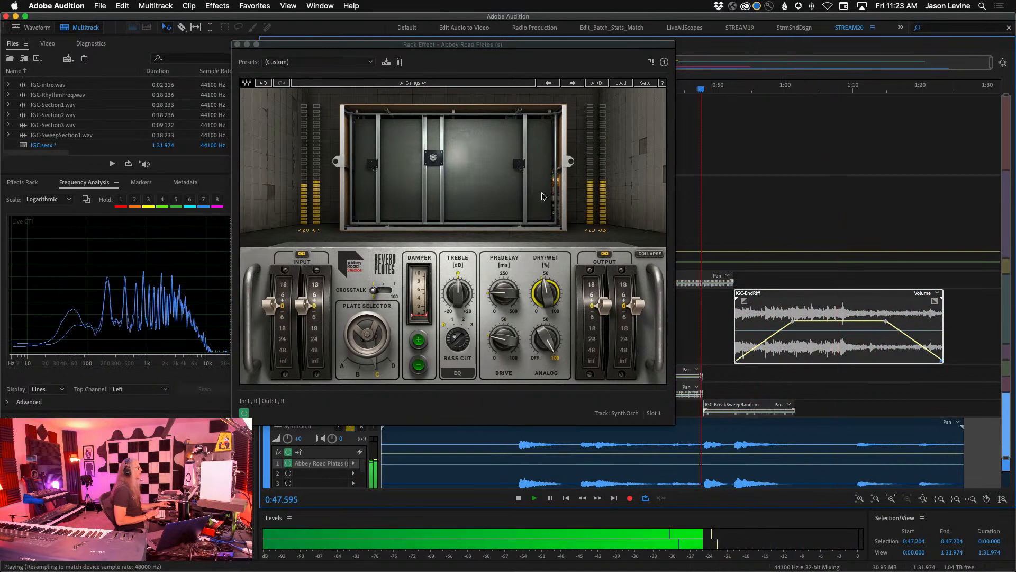
- Raise the plate reverb's Damper and adjust its Treble and Dry/Wet settings during playback
{"action": "left_click_drag", "start_coordinate": [544, 294], "coordinate": [545, 290]}
{"action": "left_click_drag", "start_coordinate": [420, 316], "coordinate": [420, 302]}
{"action": "left_click_drag", "start_coordinate": [458, 338], "coordinate": [460, 288]}
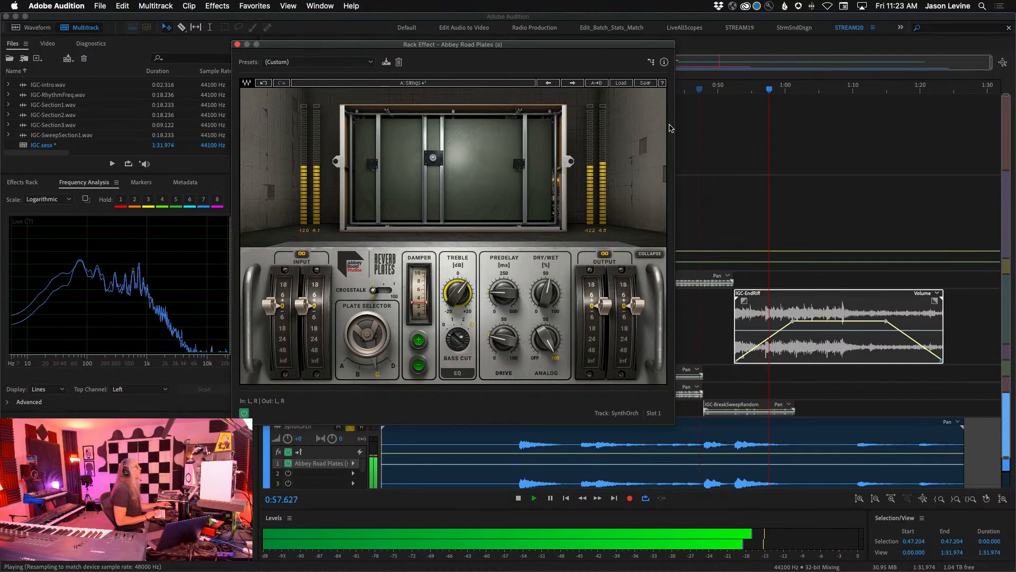
- Replay from about 0:46 and fine-tune the reverb's Dry/Wet mix, raising the Damper slightly further
{"action": "left_click", "coordinate": [694, 122]}
{"action": "left_click_drag", "start_coordinate": [546, 293], "coordinate": [545, 280]}
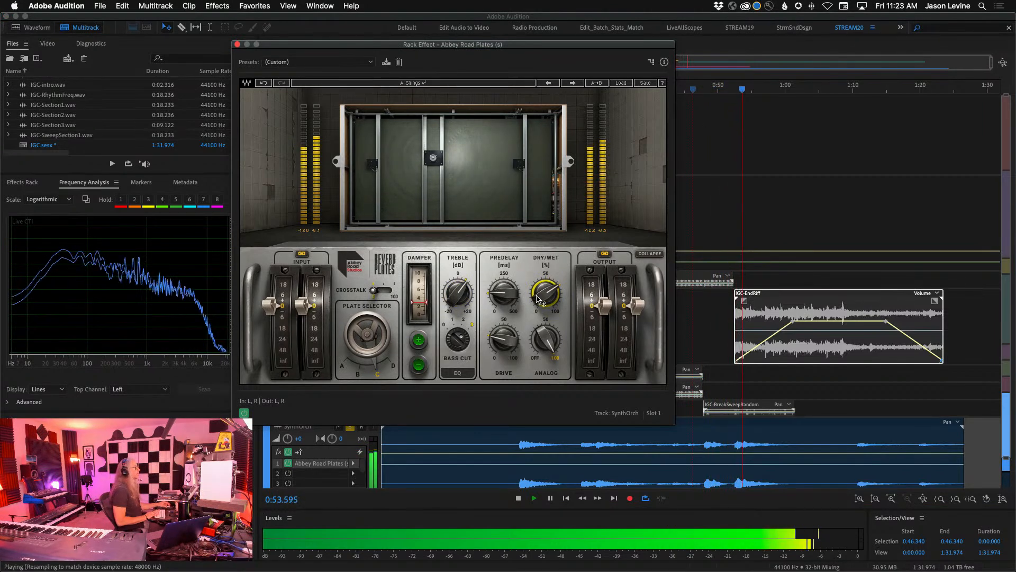
{"action": "left_click_drag", "start_coordinate": [545, 296], "coordinate": [545, 294]}
{"action": "left_click_drag", "start_coordinate": [418, 302], "coordinate": [419, 297]}
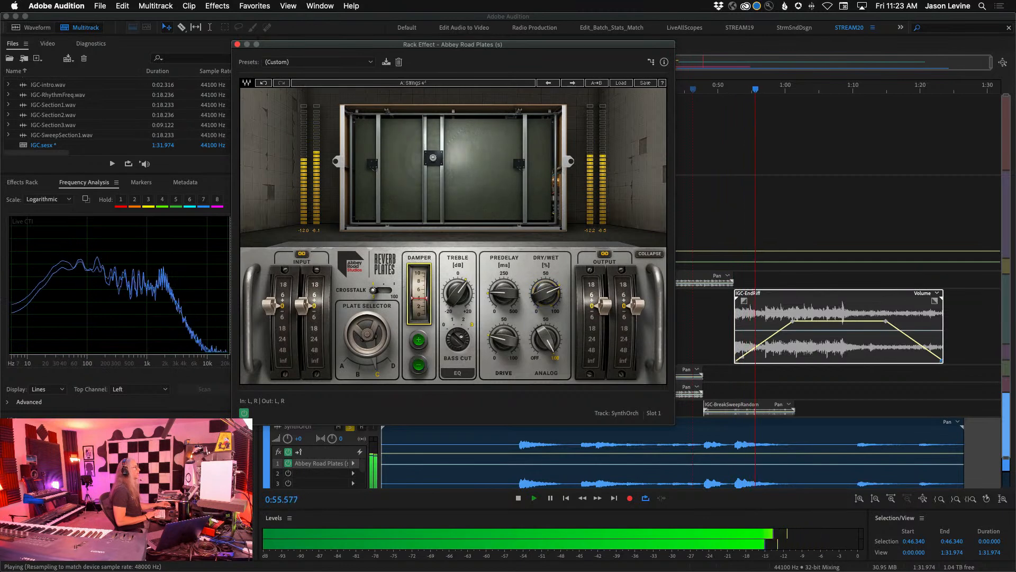
- Replay SynthOrch from about 0:47 and fine-tune the plate reverb's Dry/Wet, Damper and Crosstalk settings, then close the effect
{"action": "left_click", "coordinate": [702, 89]}
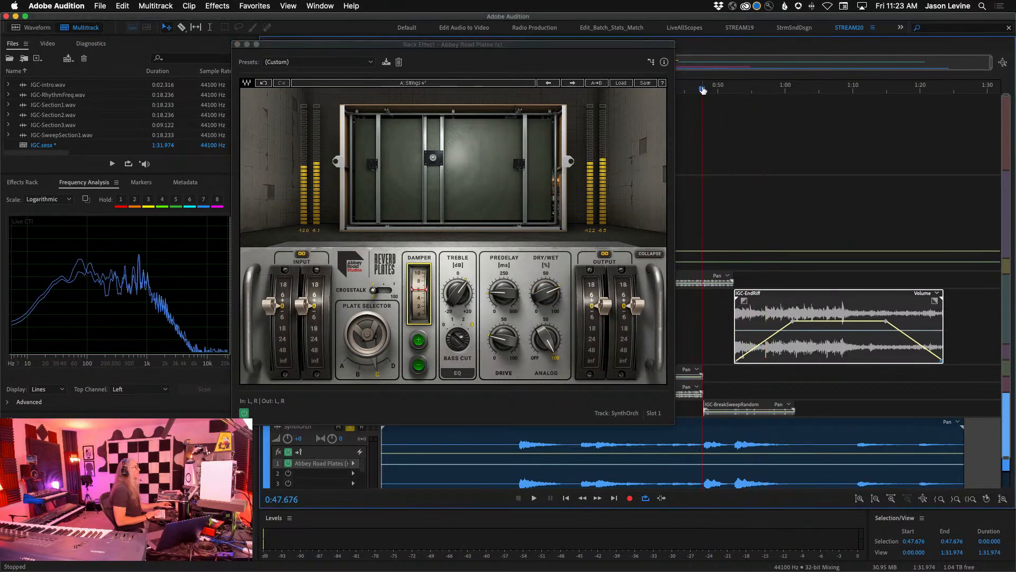
{"action": "left_click_drag", "start_coordinate": [545, 297], "coordinate": [546, 293]}
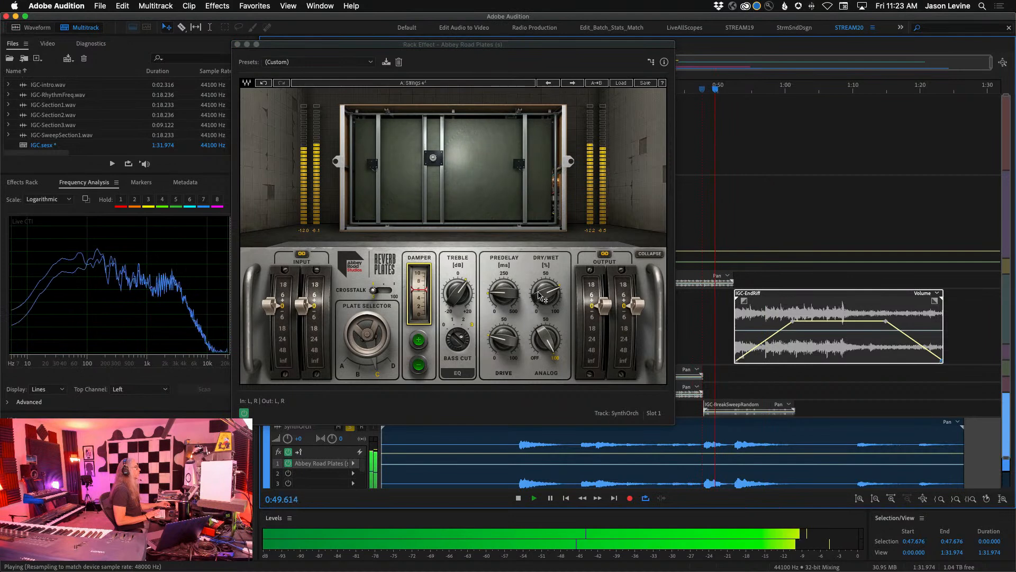
{"action": "left_click", "coordinate": [412, 293]}
{"action": "left_click", "coordinate": [384, 290]}
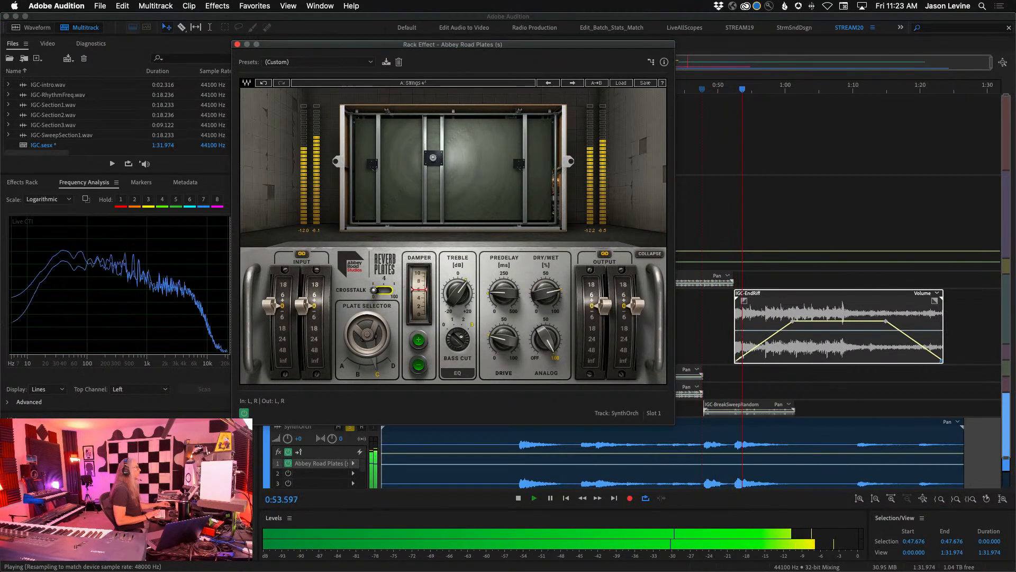
{"action": "left_click_drag", "start_coordinate": [375, 290], "coordinate": [381, 291]}
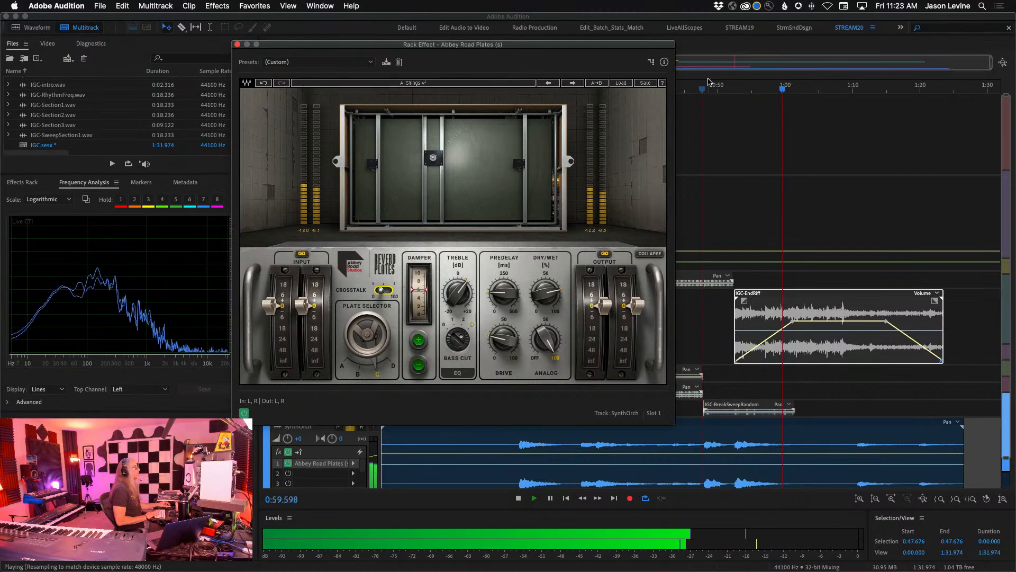
{"action": "left_click", "coordinate": [238, 45]}
- Continue playback to check the reverb, unsolo SynthOrch, and return the stopped playhead to the session start
{"action": "key", "text": "space"}
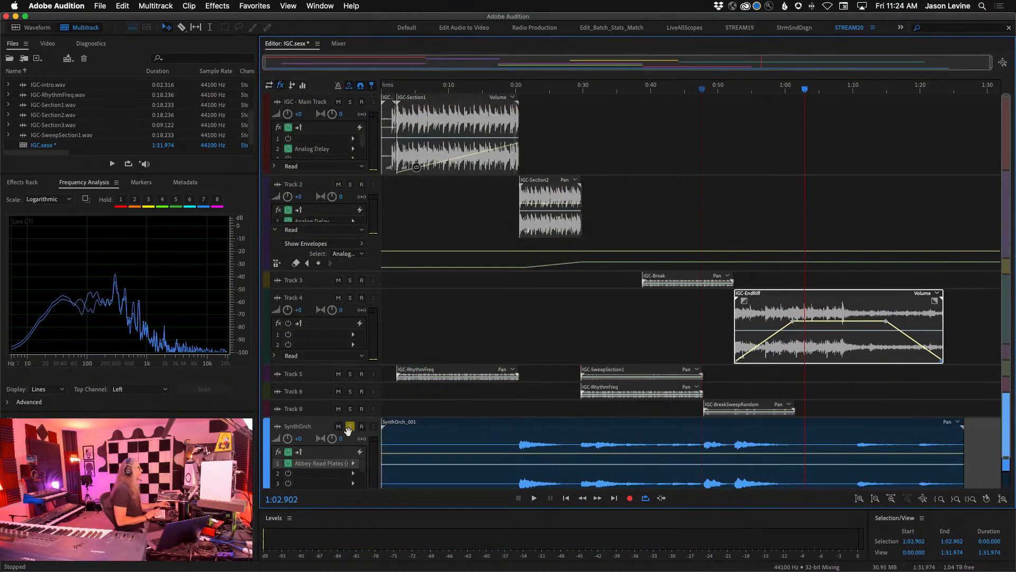
{"action": "key", "text": "space"}
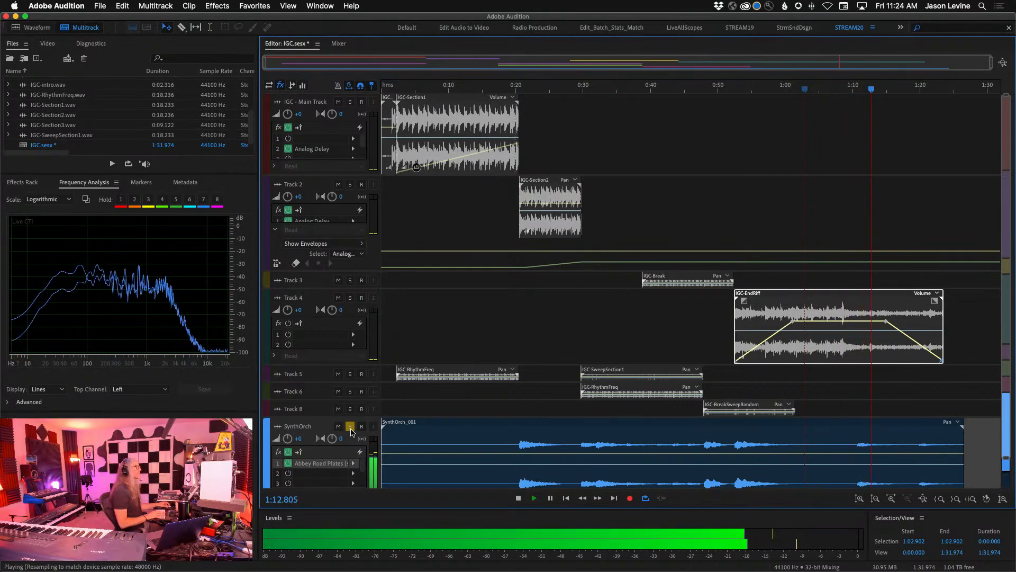
{"action": "left_click", "coordinate": [351, 428]}
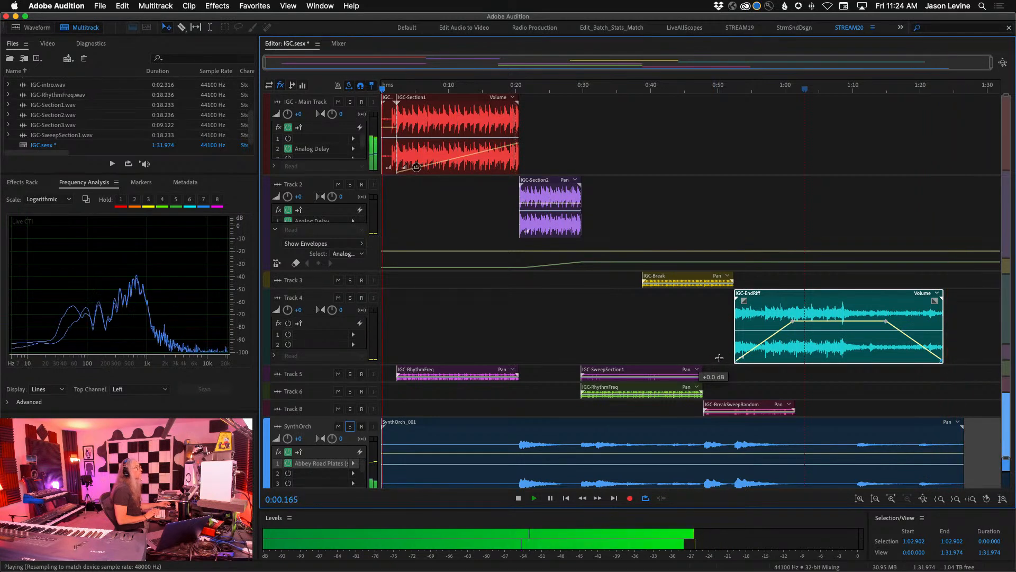
{"action": "key", "text": "space"}
{"action": "left_click_drag", "start_coordinate": [382, 89], "coordinate": [377, 88]}
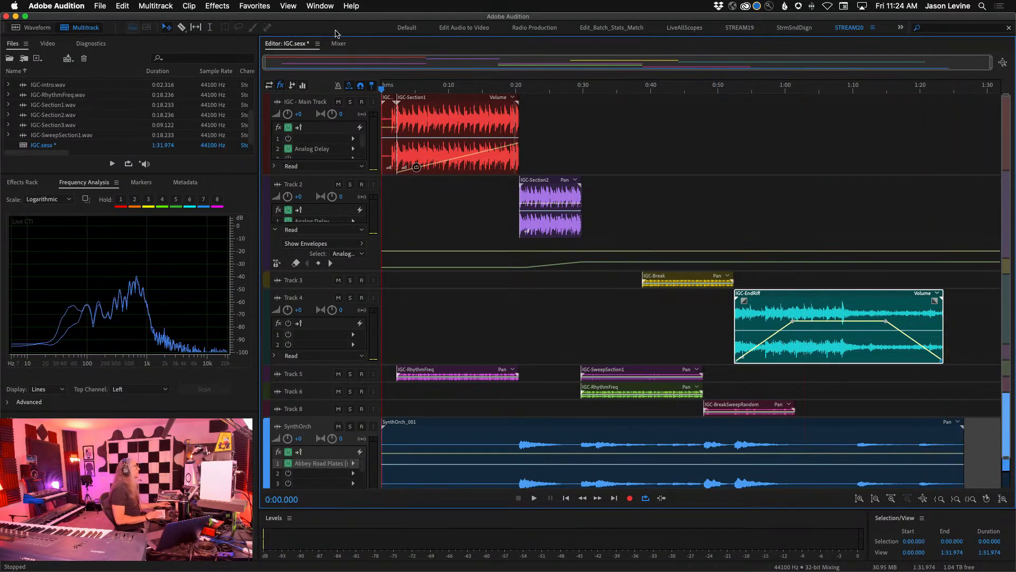
- Set the L3-LL Ultra limiter's Shaping to Ultra on the Mix track and return to the multitrack editor
{"action": "left_click", "coordinate": [337, 44]}
{"action": "double_click", "coordinate": [986, 114]}
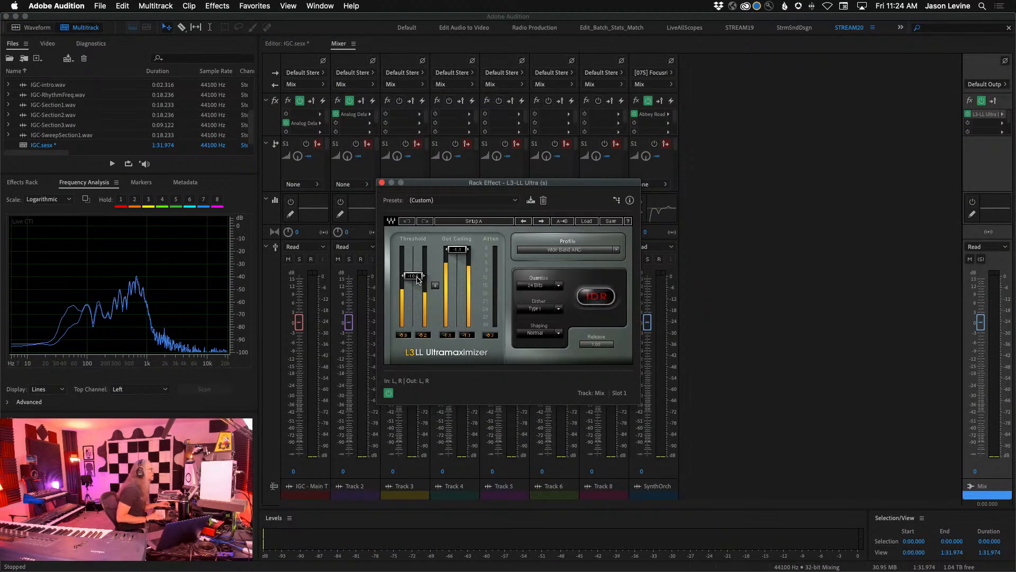
{"action": "left_click", "coordinate": [565, 335]}
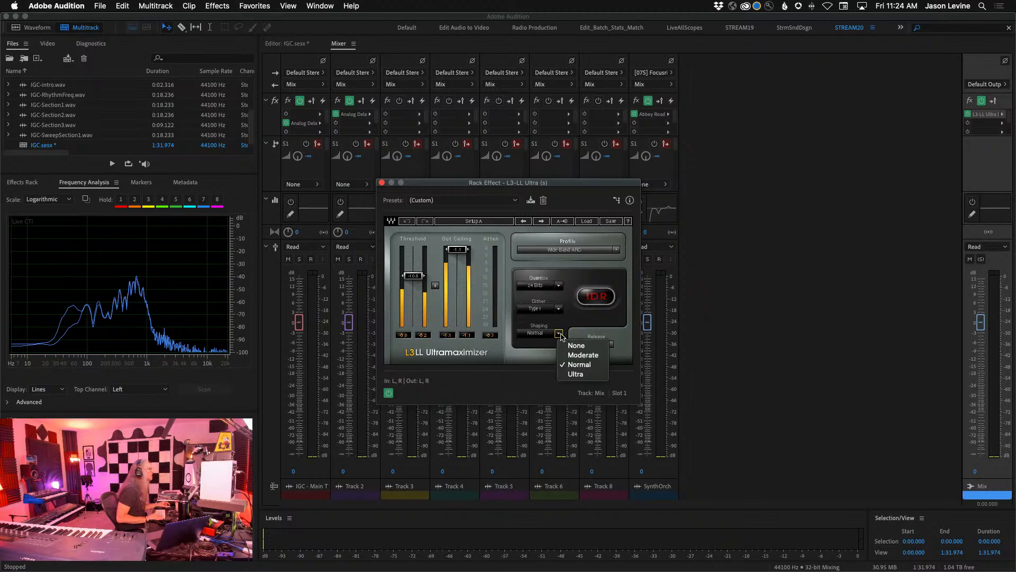
{"action": "left_click", "coordinate": [576, 369]}
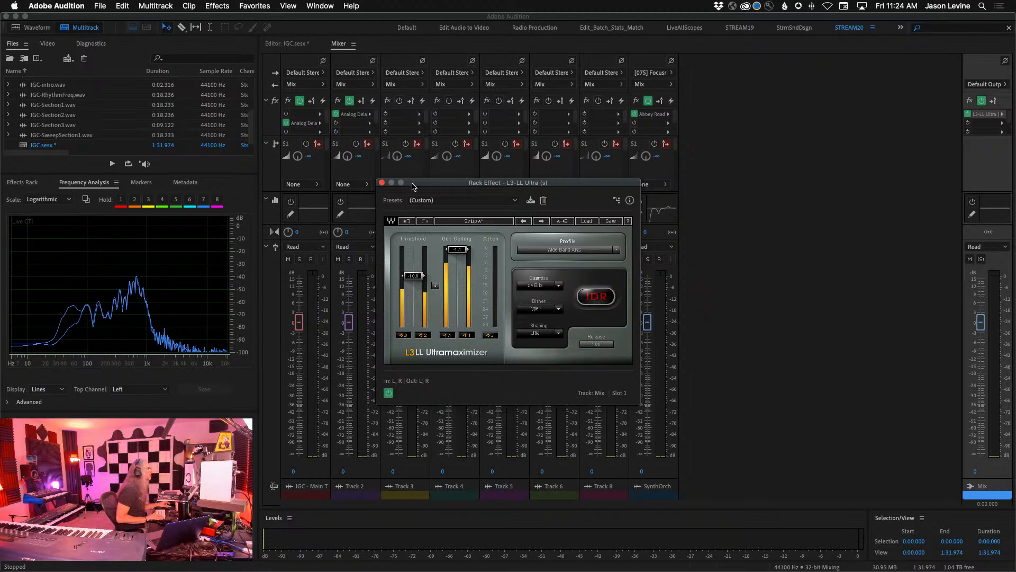
{"action": "left_click", "coordinate": [382, 184]}
{"action": "left_click", "coordinate": [288, 43]}
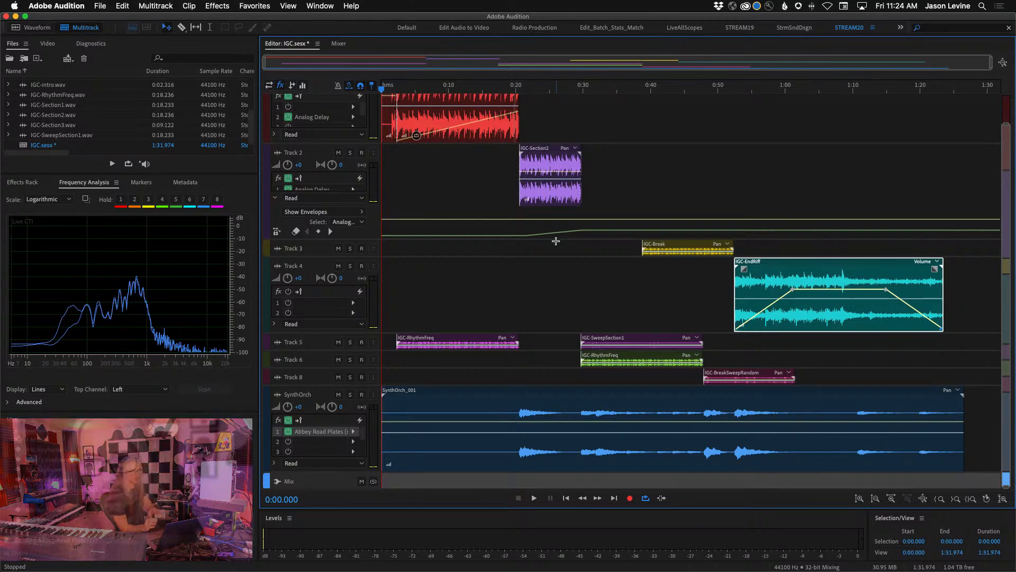
- Play the session from the start and slightly lower the Threshold of the Mix track's L3-LL Ultra limiter
{"action": "key", "text": "space"}
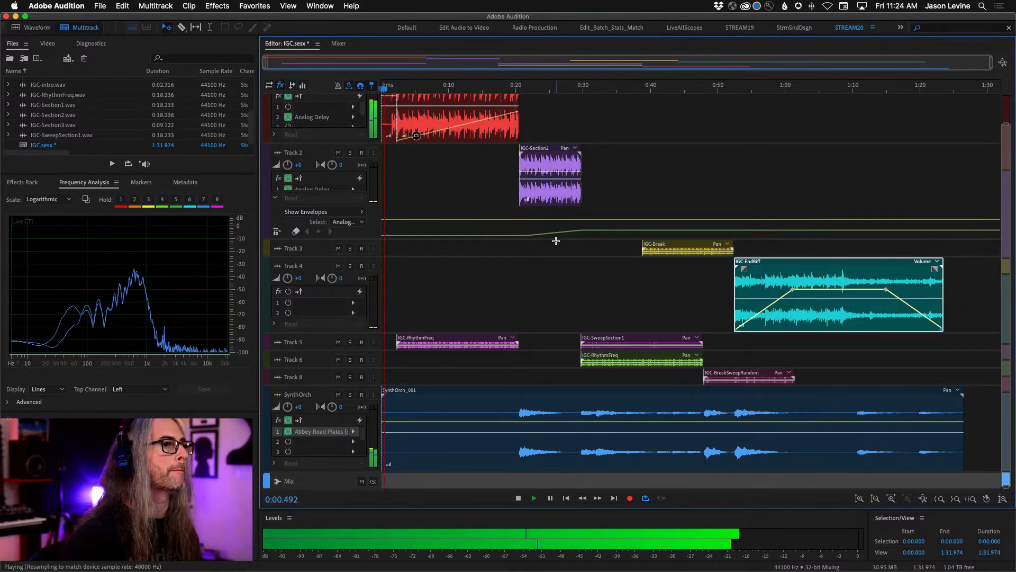
{"action": "left_click", "coordinate": [339, 44]}
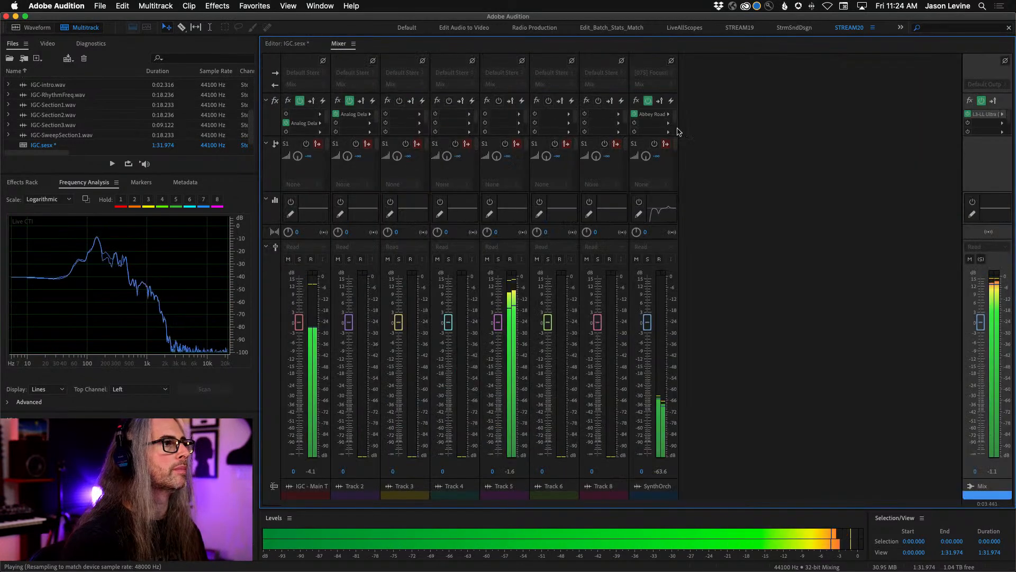
{"action": "double_click", "coordinate": [984, 114]}
{"action": "left_click_drag", "start_coordinate": [413, 276], "coordinate": [413, 282]}
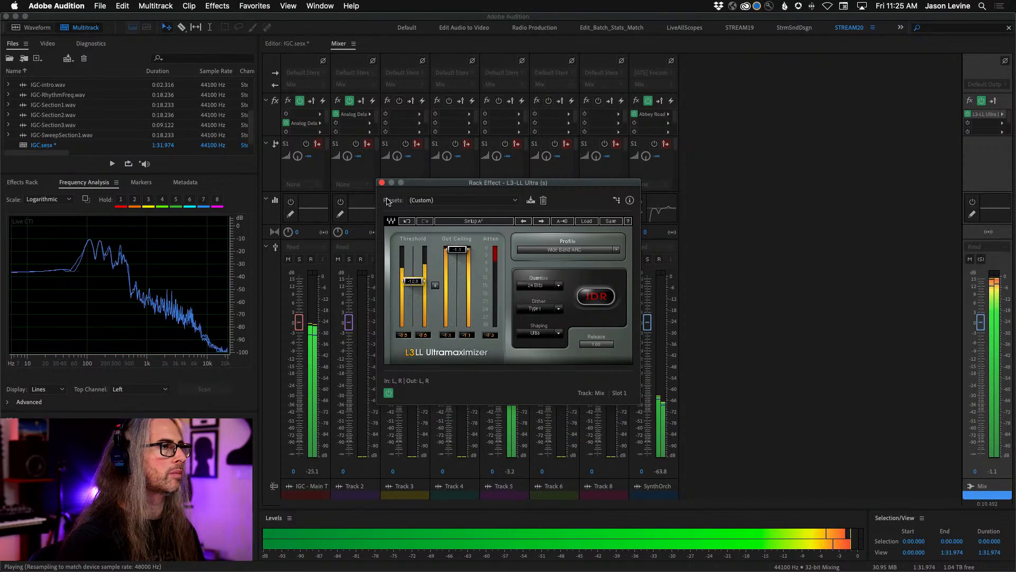
{"action": "left_click", "coordinate": [381, 183]}
- Add the Waves MannyM EQ (s) Audio Unit to the Mix track's second effect slot
{"action": "left_click", "coordinate": [1002, 124]}
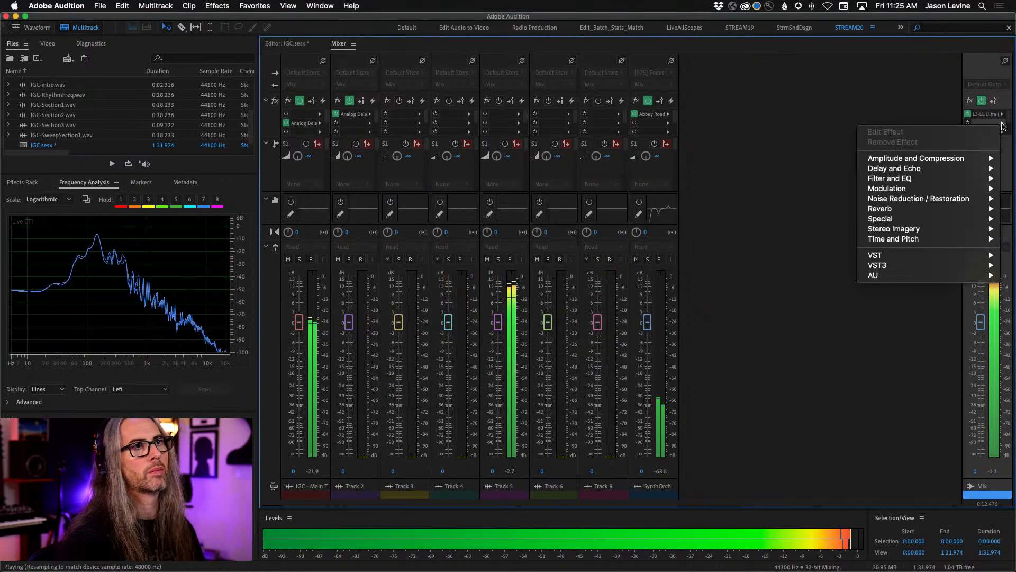
{"action": "mouse_move", "coordinate": [932, 275]}
{"action": "mouse_move", "coordinate": [805, 315]}
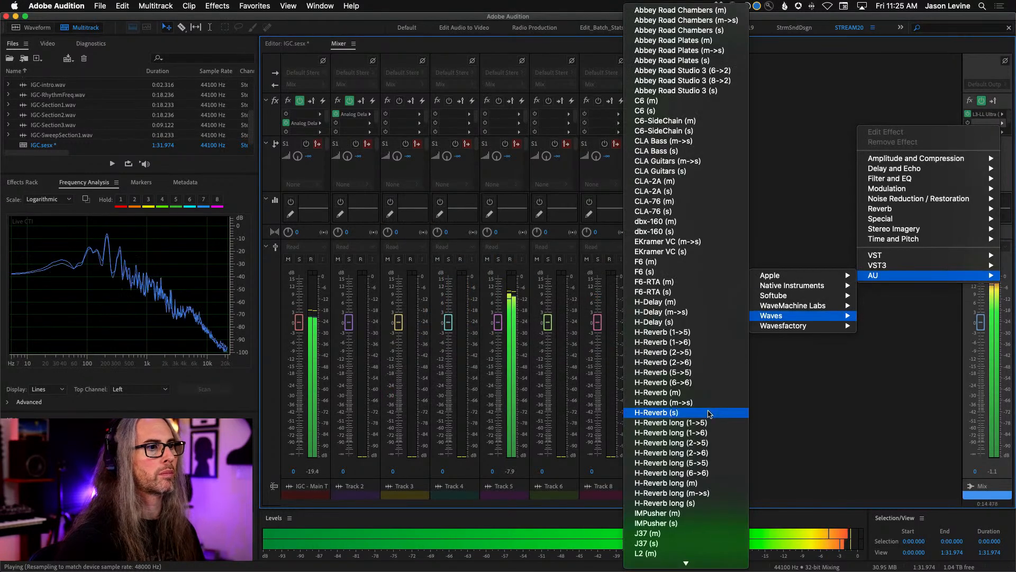
{"action": "scroll", "coordinate": [704, 418], "scroll_direction": "down", "scroll_amount": 10}
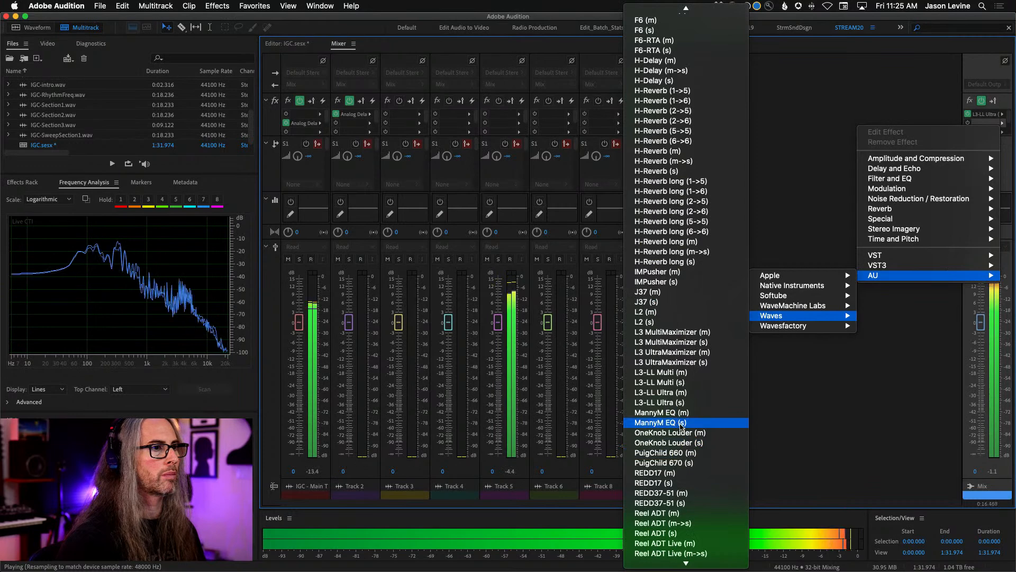
{"action": "left_click", "coordinate": [682, 423]}
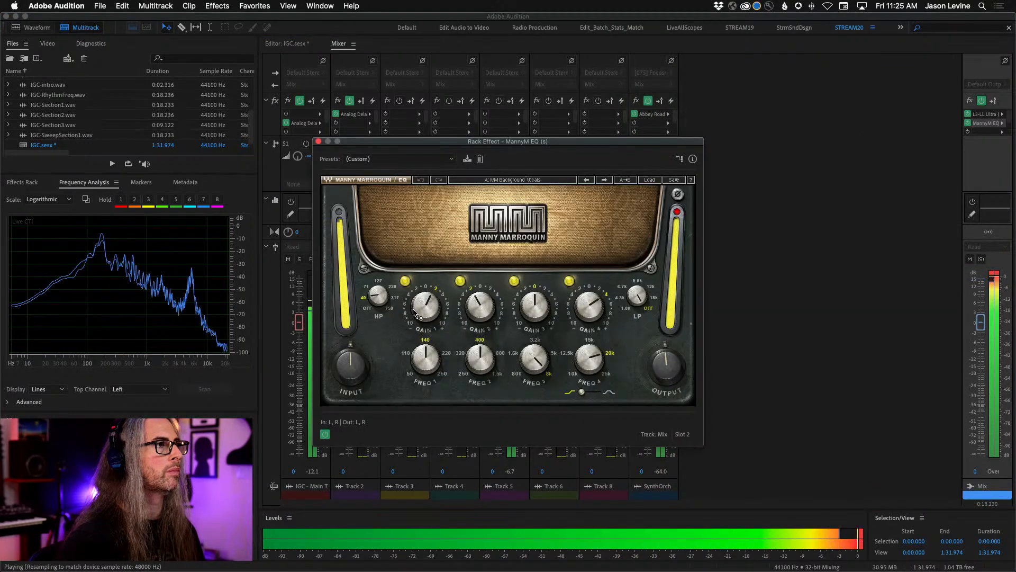
- Reduce the MannyM EQ's Gain 1 and Gain 4 boosts and set its Output to -1.8 during playback
{"action": "left_click_drag", "start_coordinate": [418, 310], "coordinate": [418, 303]}
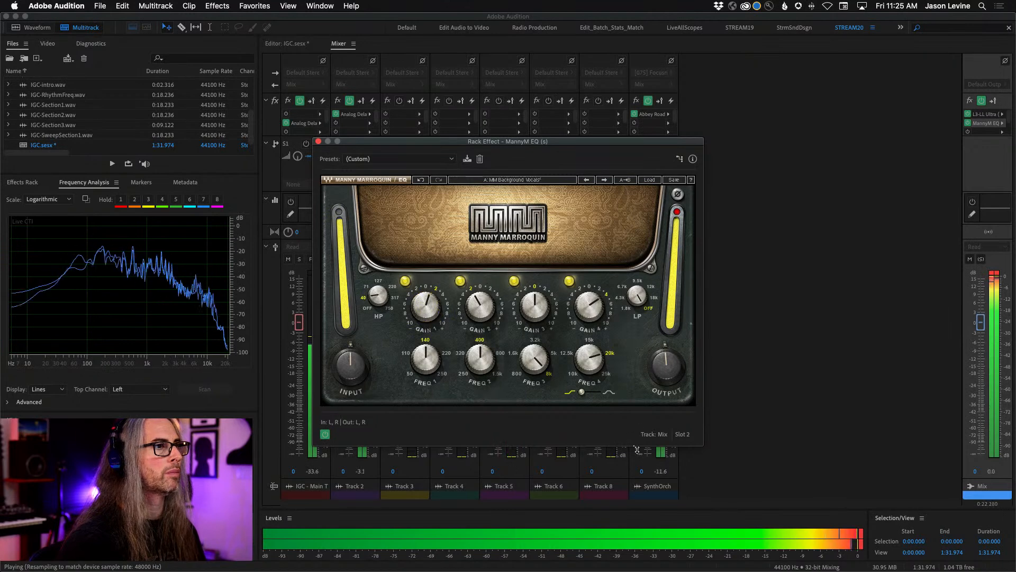
{"action": "left_click_drag", "start_coordinate": [660, 374], "coordinate": [660, 379]}
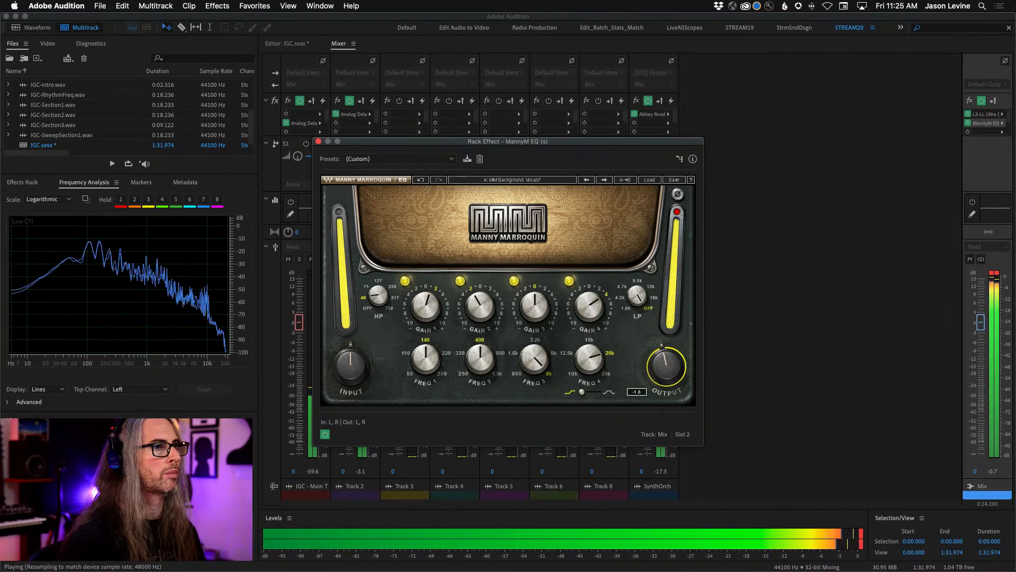
{"action": "left_click_drag", "start_coordinate": [590, 317], "coordinate": [577, 303]}
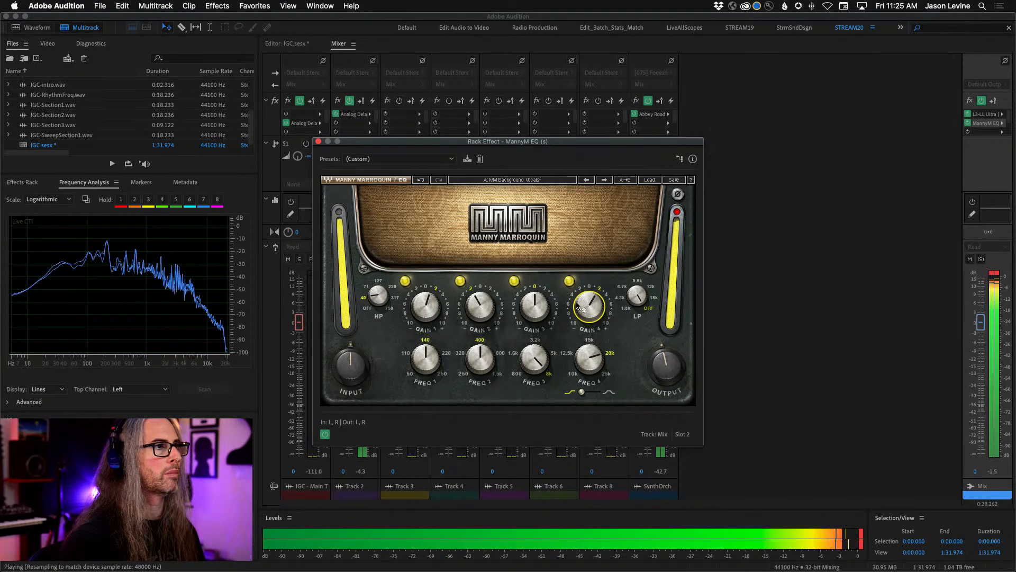
- Turn off the EQ's HP filter, fine-tune its gains with Gain 2 at -2.2, and clear the Mix clip indicators
{"action": "left_click_drag", "start_coordinate": [477, 306], "coordinate": [378, 298]}
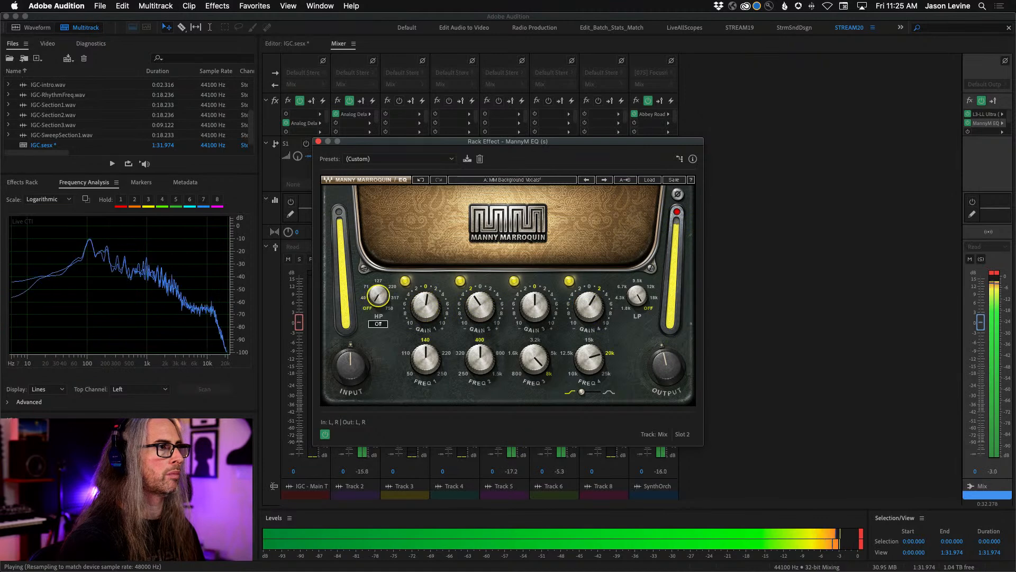
{"action": "left_click_drag", "start_coordinate": [470, 307], "coordinate": [470, 309]}
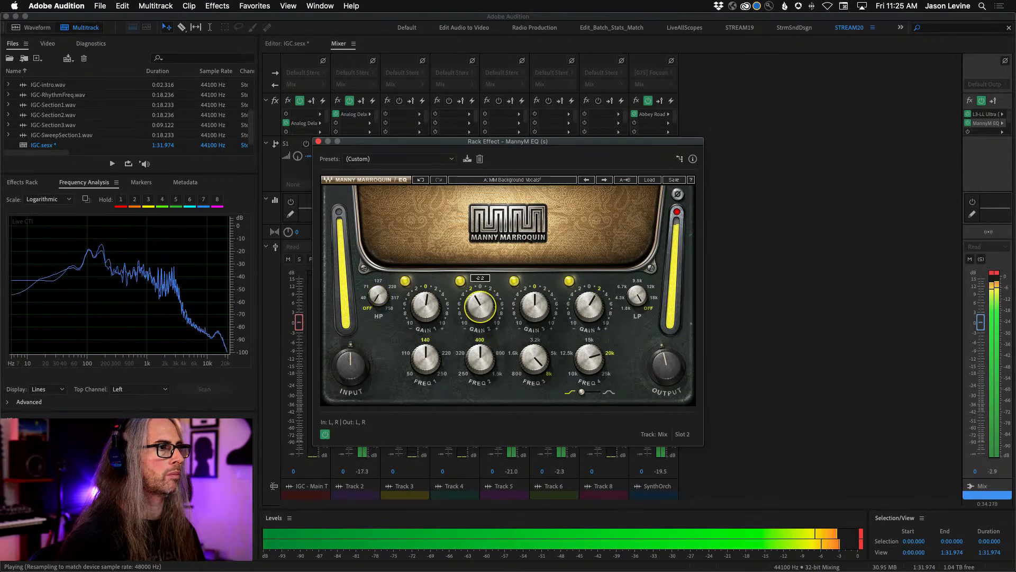
{"action": "left_click_drag", "start_coordinate": [581, 304], "coordinate": [581, 306]}
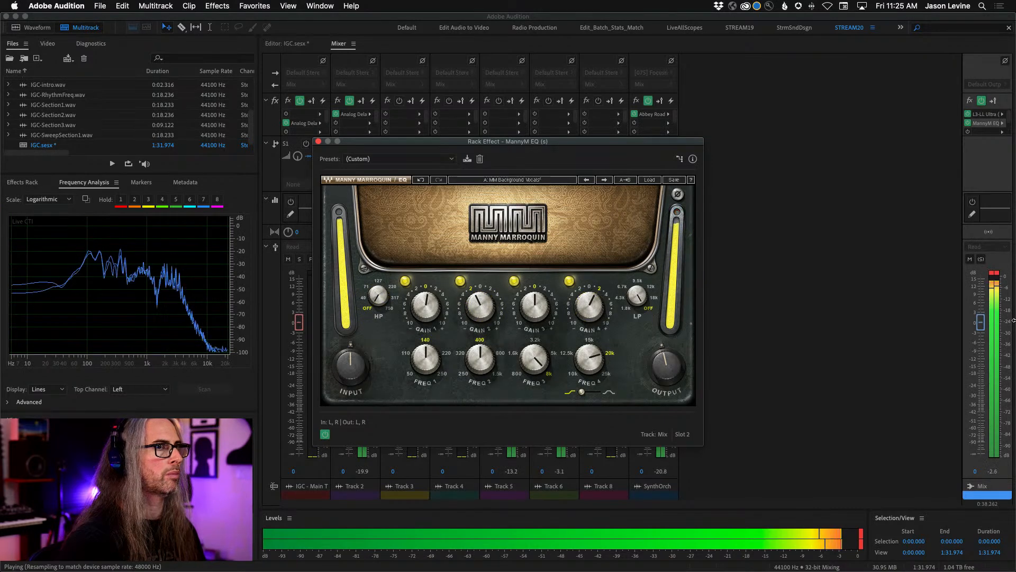
{"action": "left_click", "coordinate": [995, 273]}
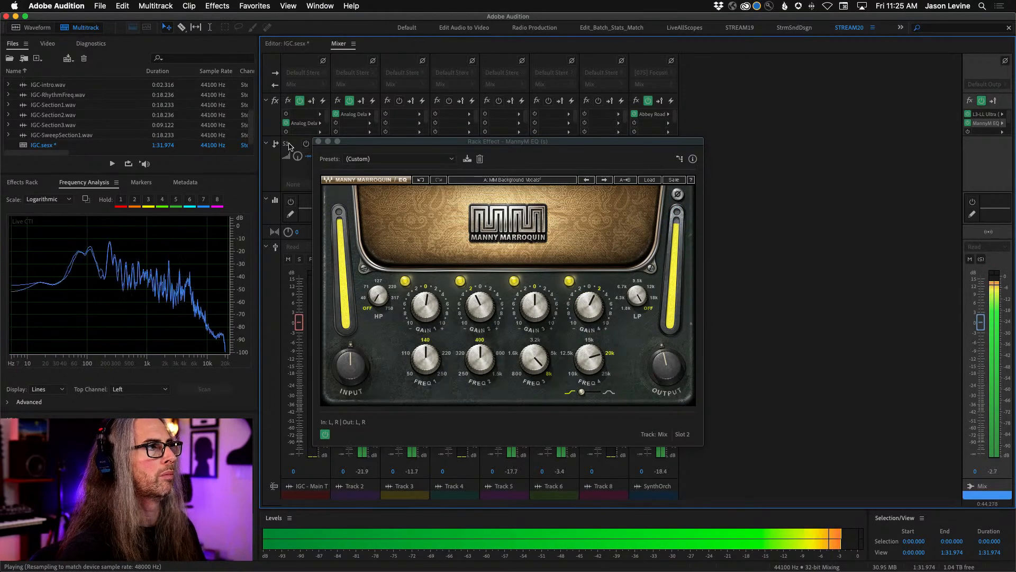
{"action": "left_click", "coordinate": [317, 142]}
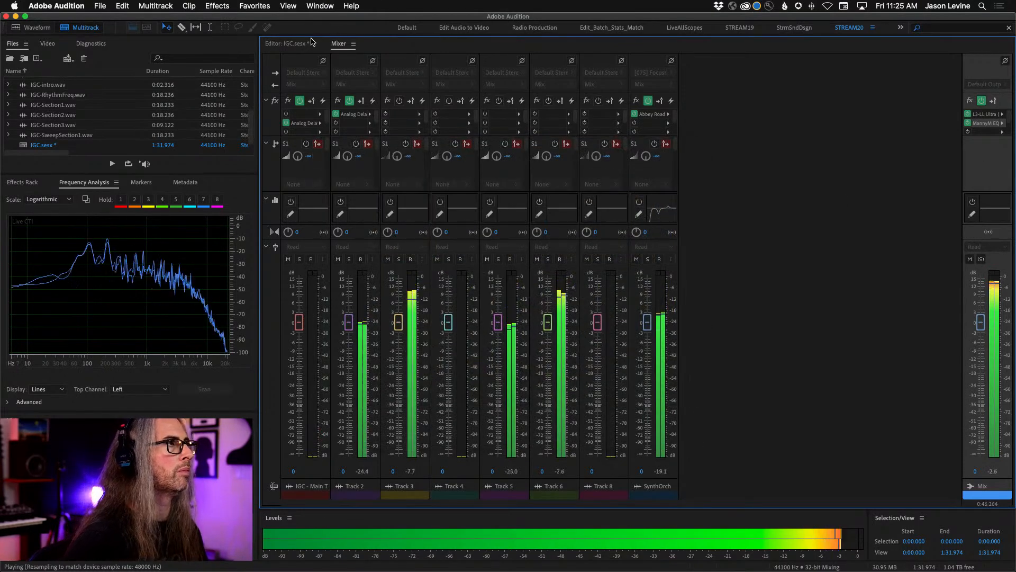
- Return to the multitrack editor and increase Track 8's height to enlarge the IGC-BreakSweepRandom clip
{"action": "left_click", "coordinate": [282, 44]}
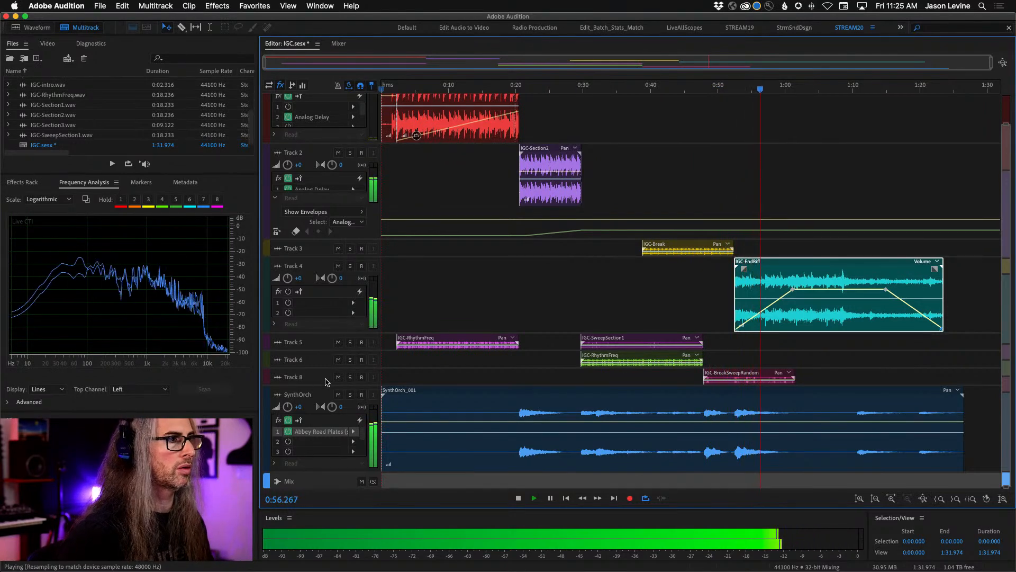
{"action": "left_click_drag", "start_coordinate": [363, 385], "coordinate": [363, 451]}
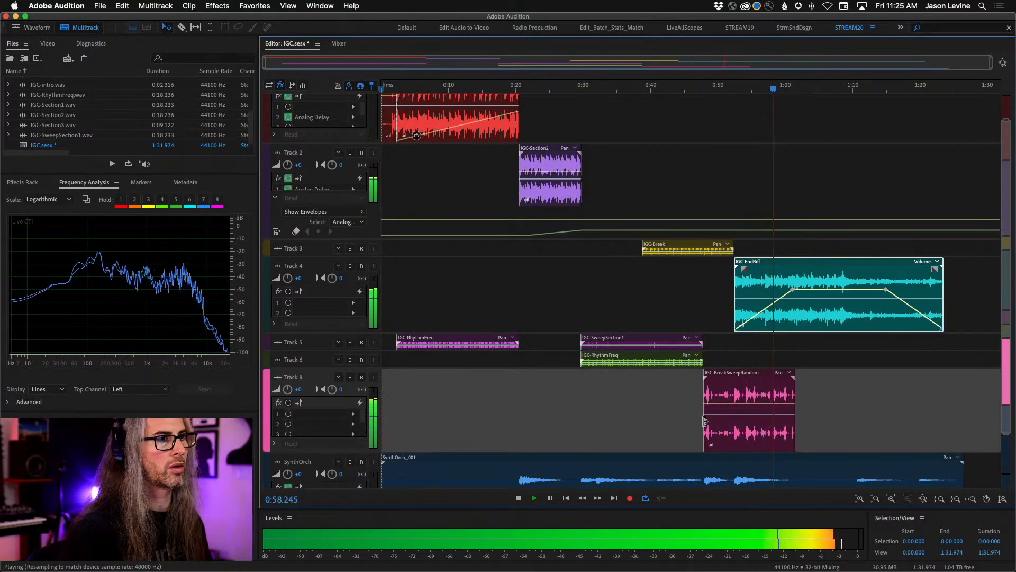